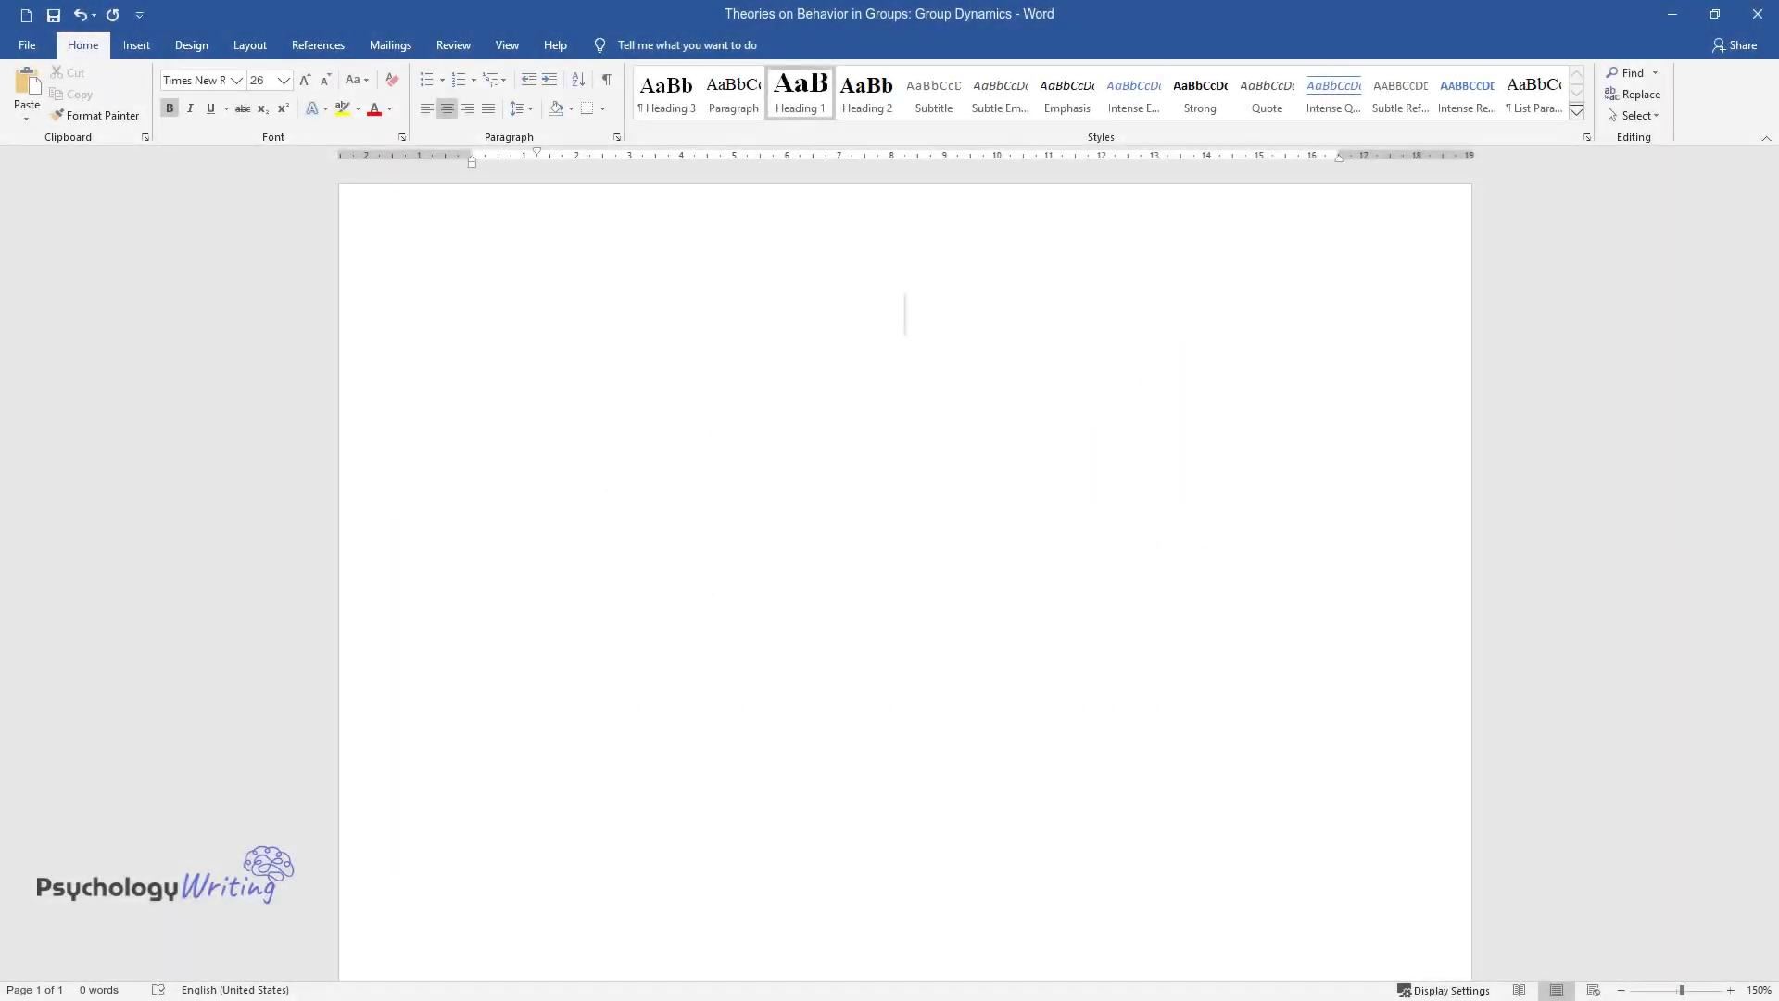
Type the title 'Theories on Behavior in Groups: Group Dynamics' at the top of the page.
{"action": "type", "text": "Theories on"}
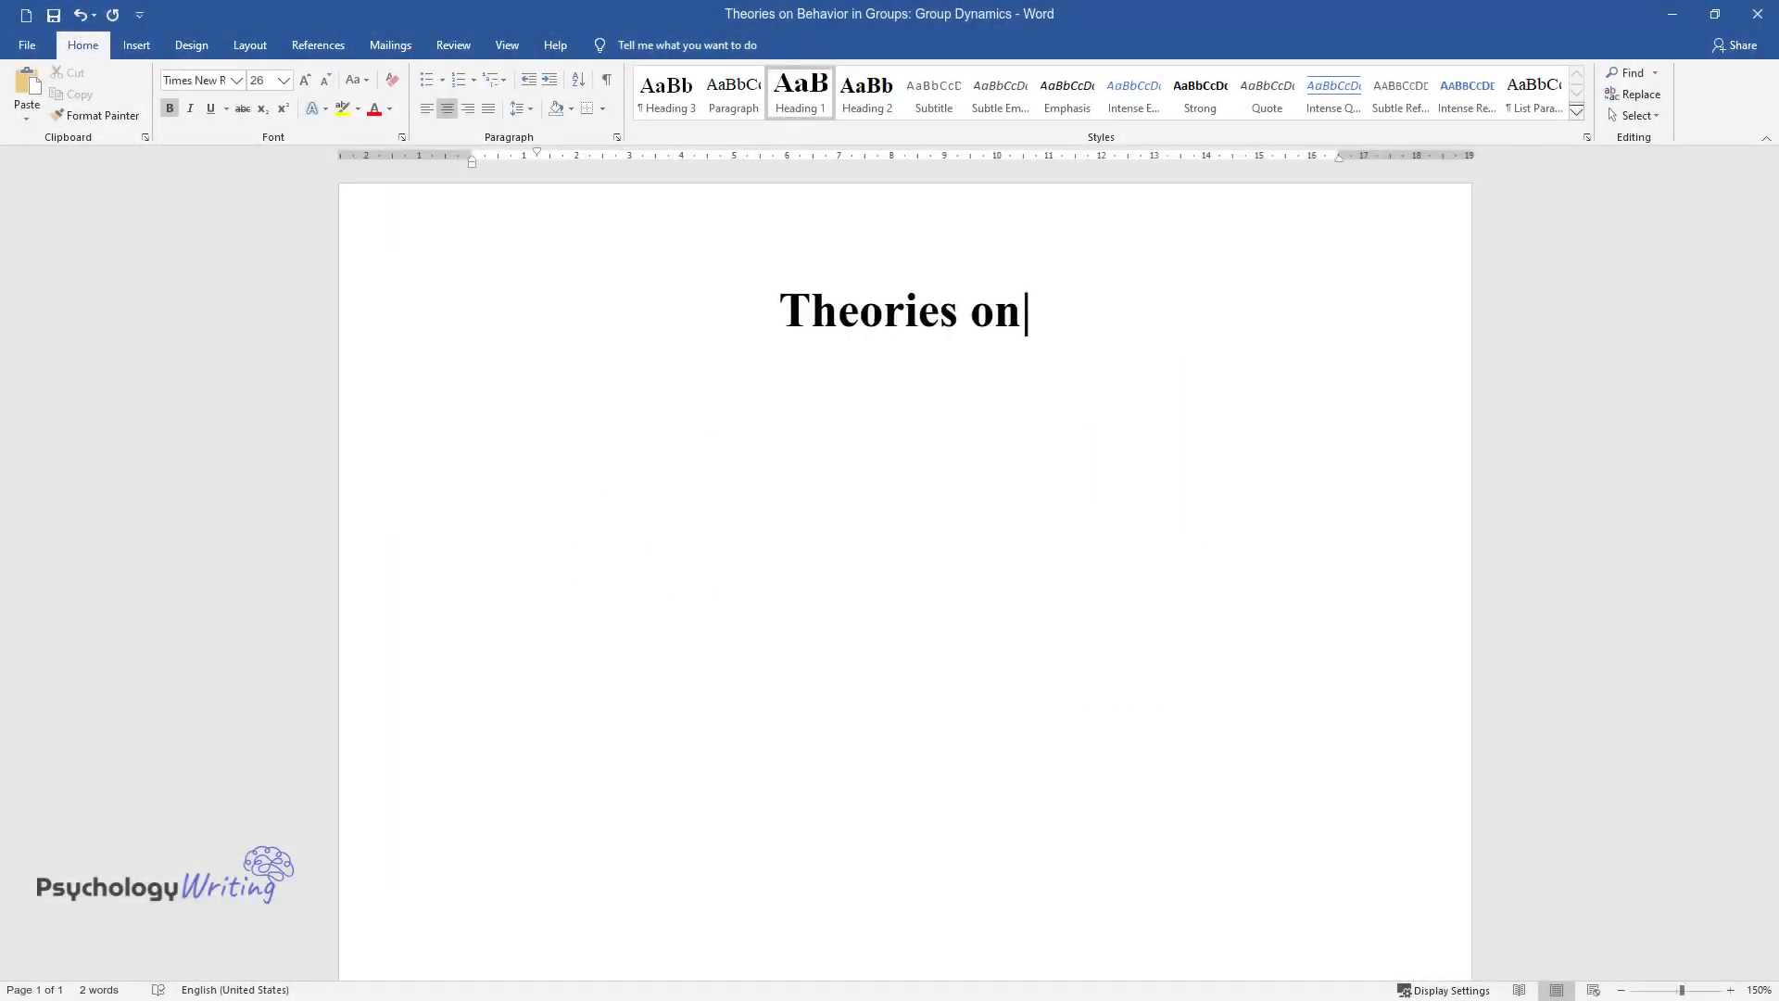
{"action": "type", "text": " Behavior in Groups: Group Dynamics"}
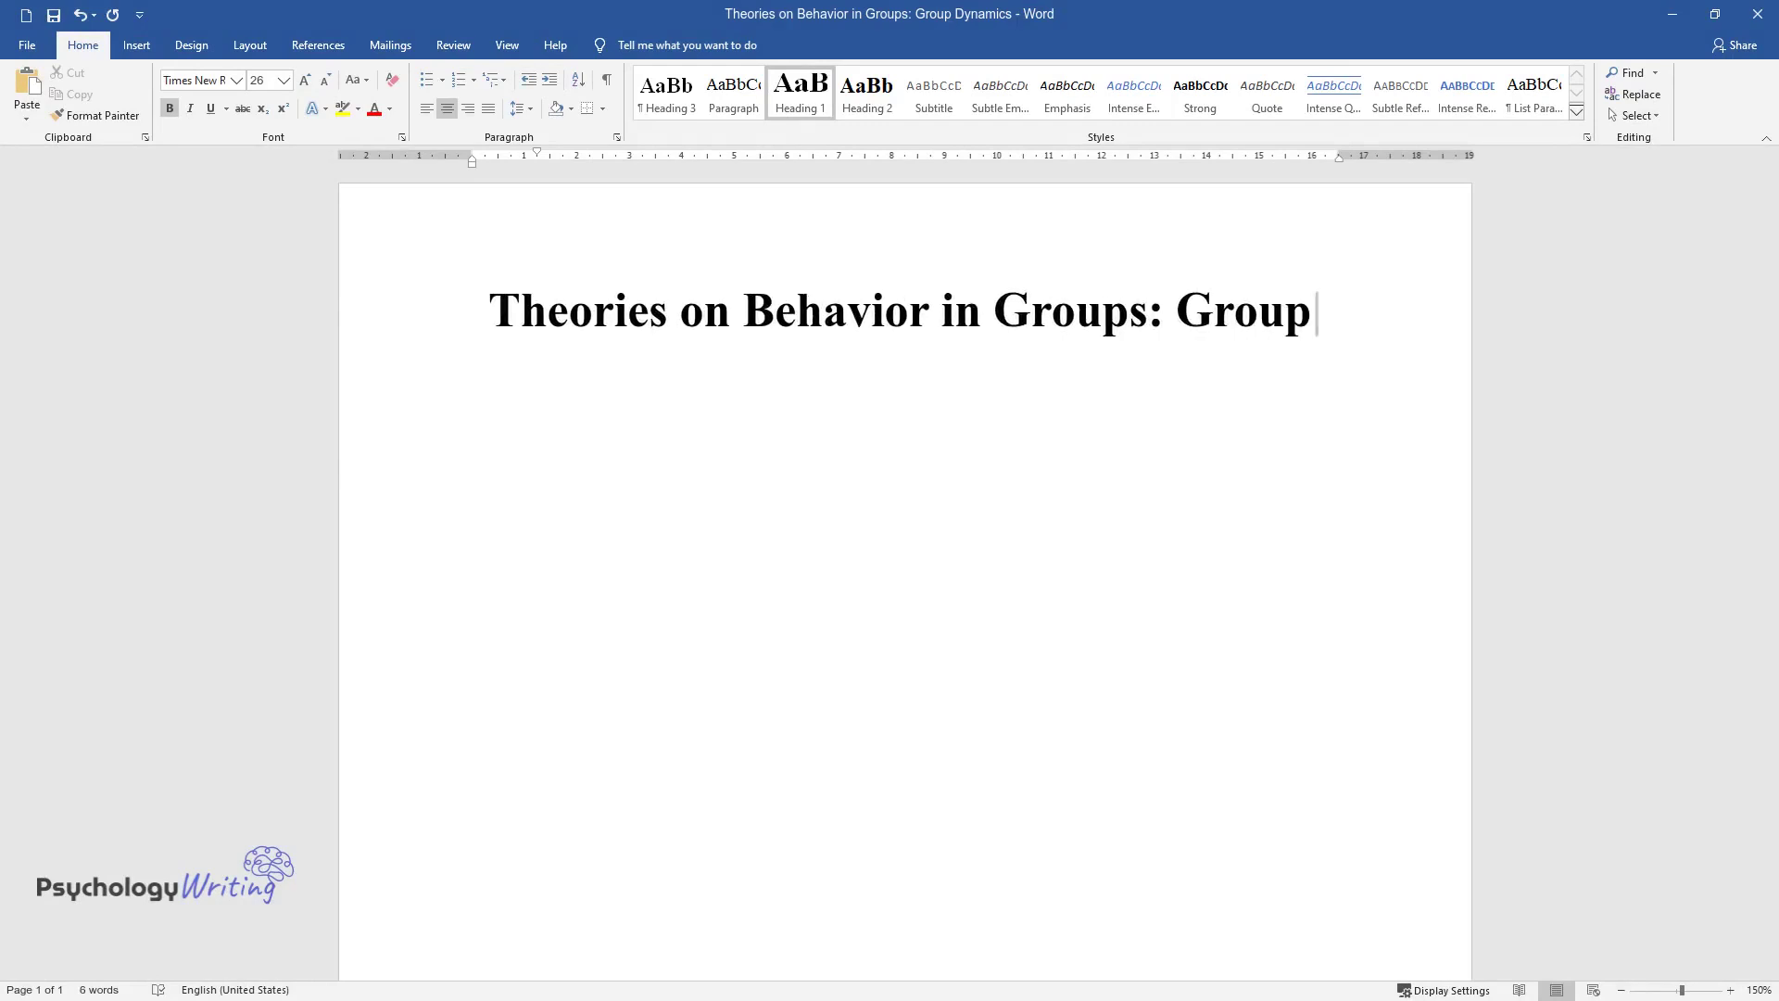
Add the subheading 'Application of Tuckman Theory in a Newly formed multidisciplinary child protection team' below the title.
{"action": "key", "text": "Return"}
{"action": "type", "text": "App"}
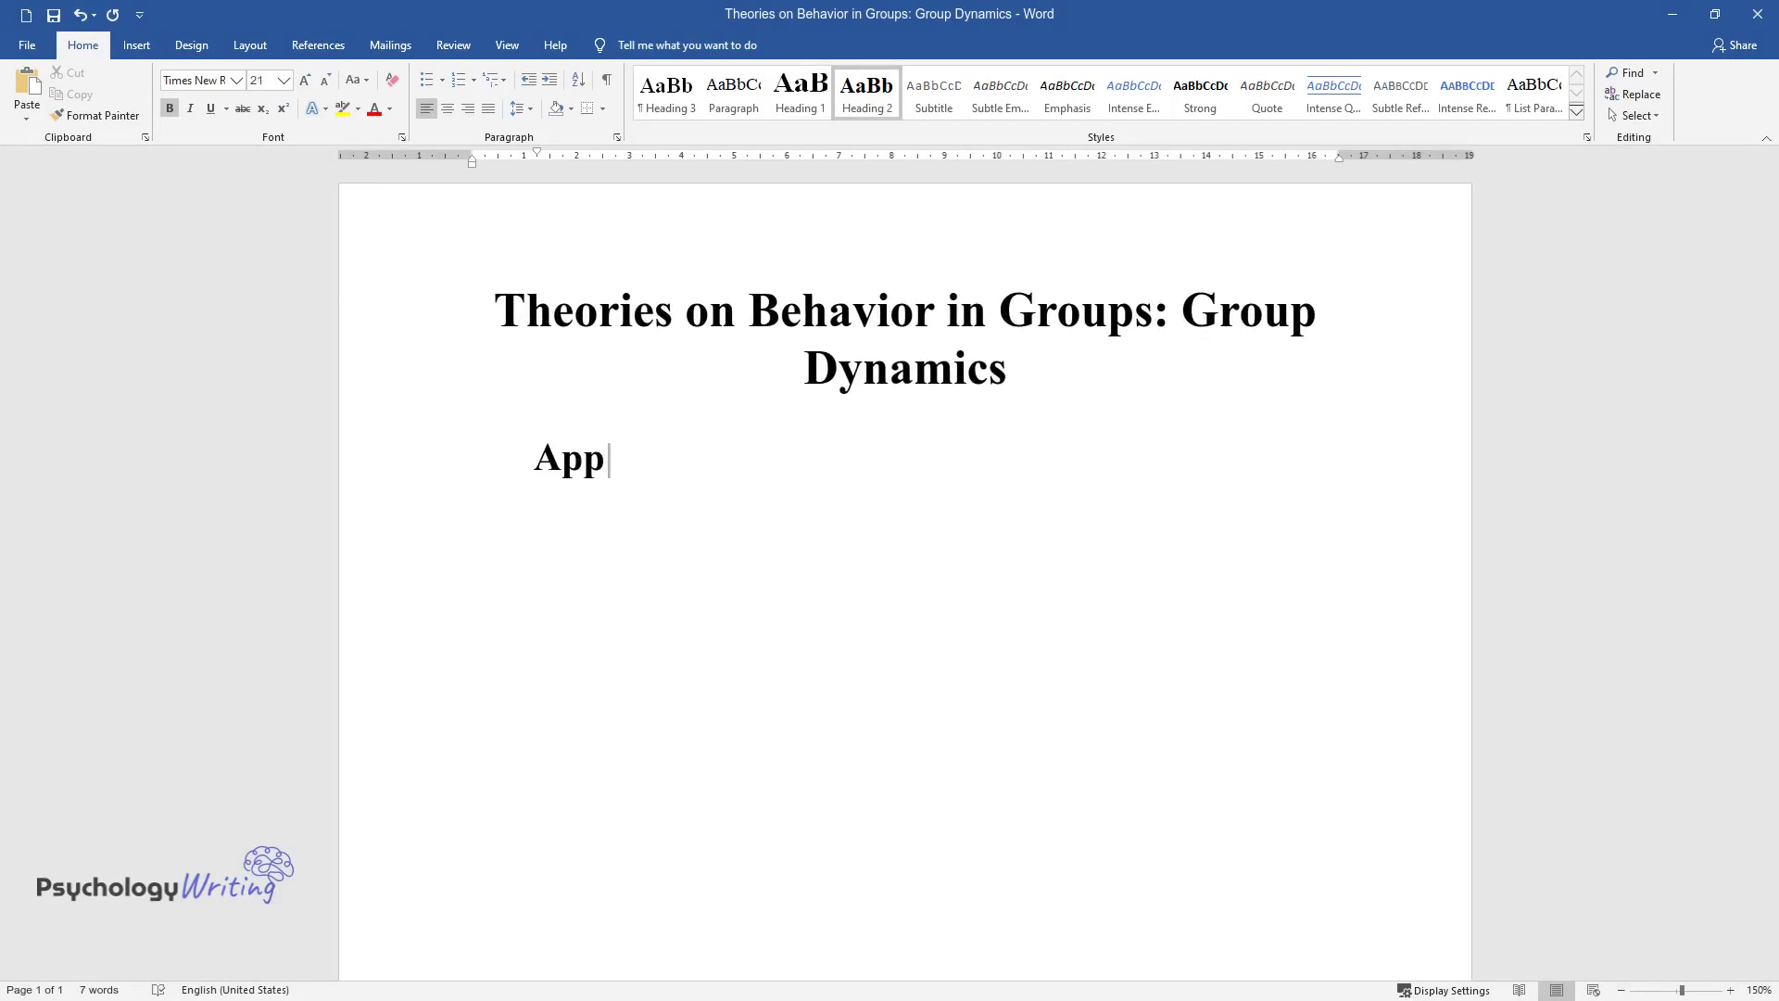
{"action": "type", "text": "lication of Tuckman Theory in "}
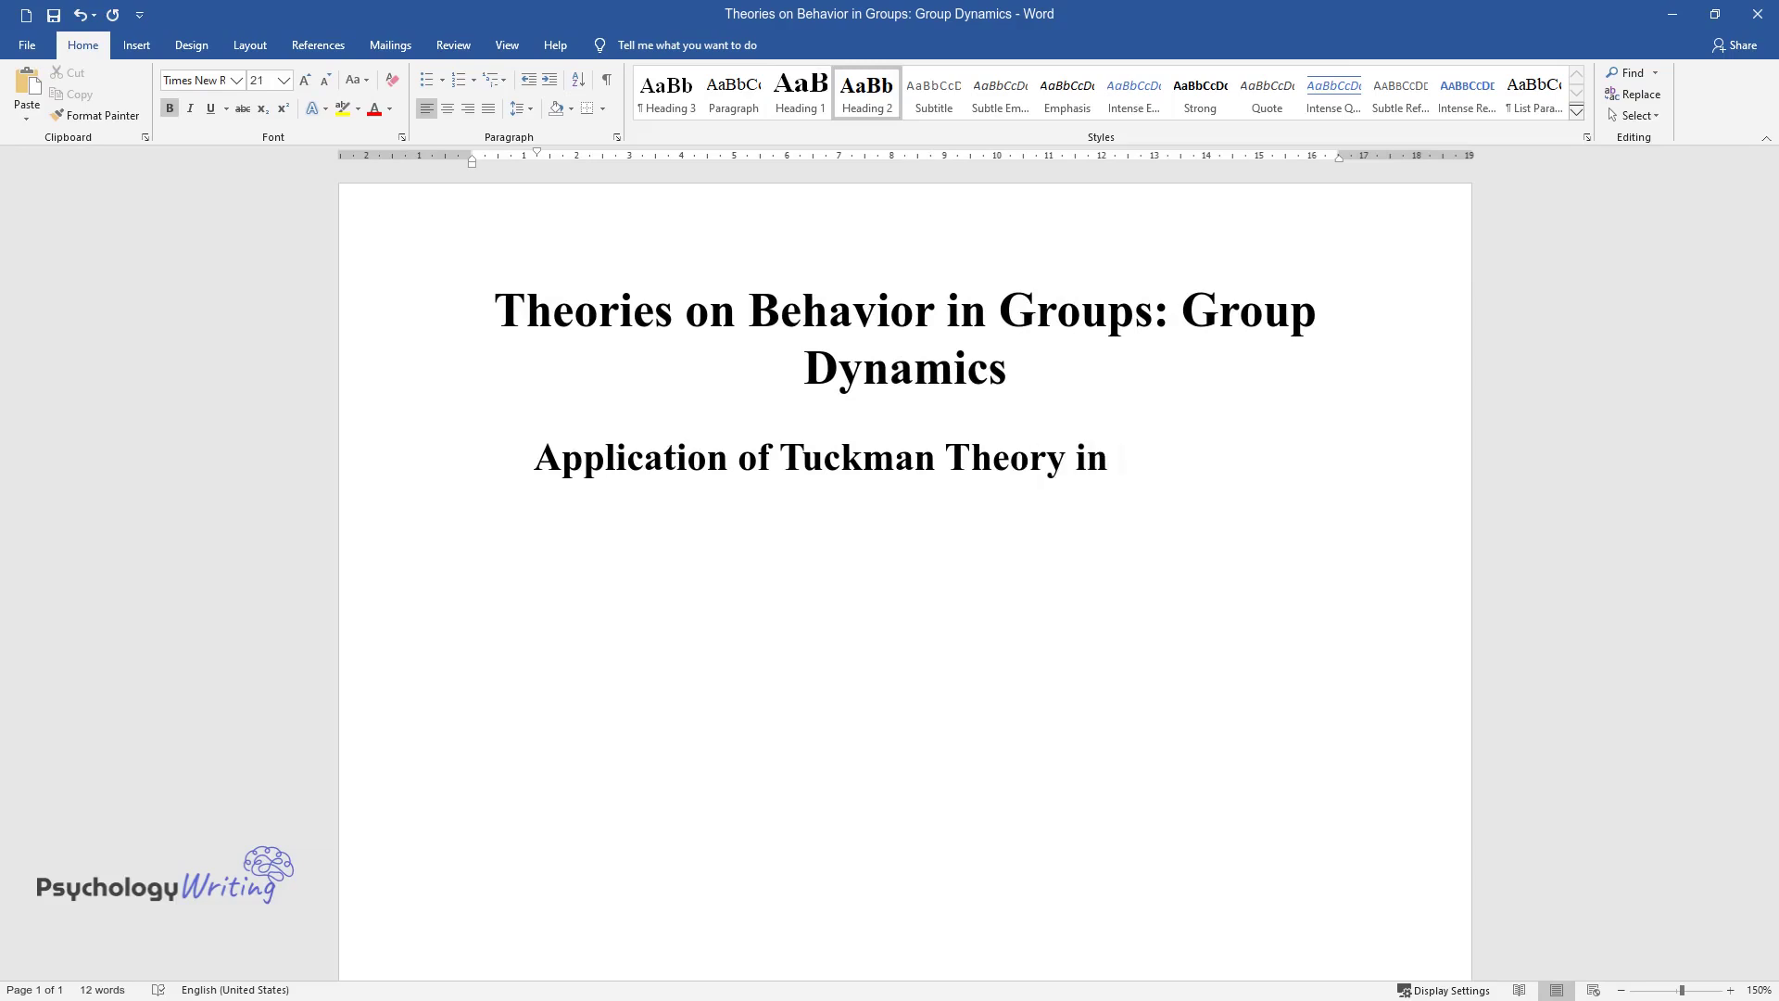
{"action": "type", "text": "a Newly formed multidisciplina"}
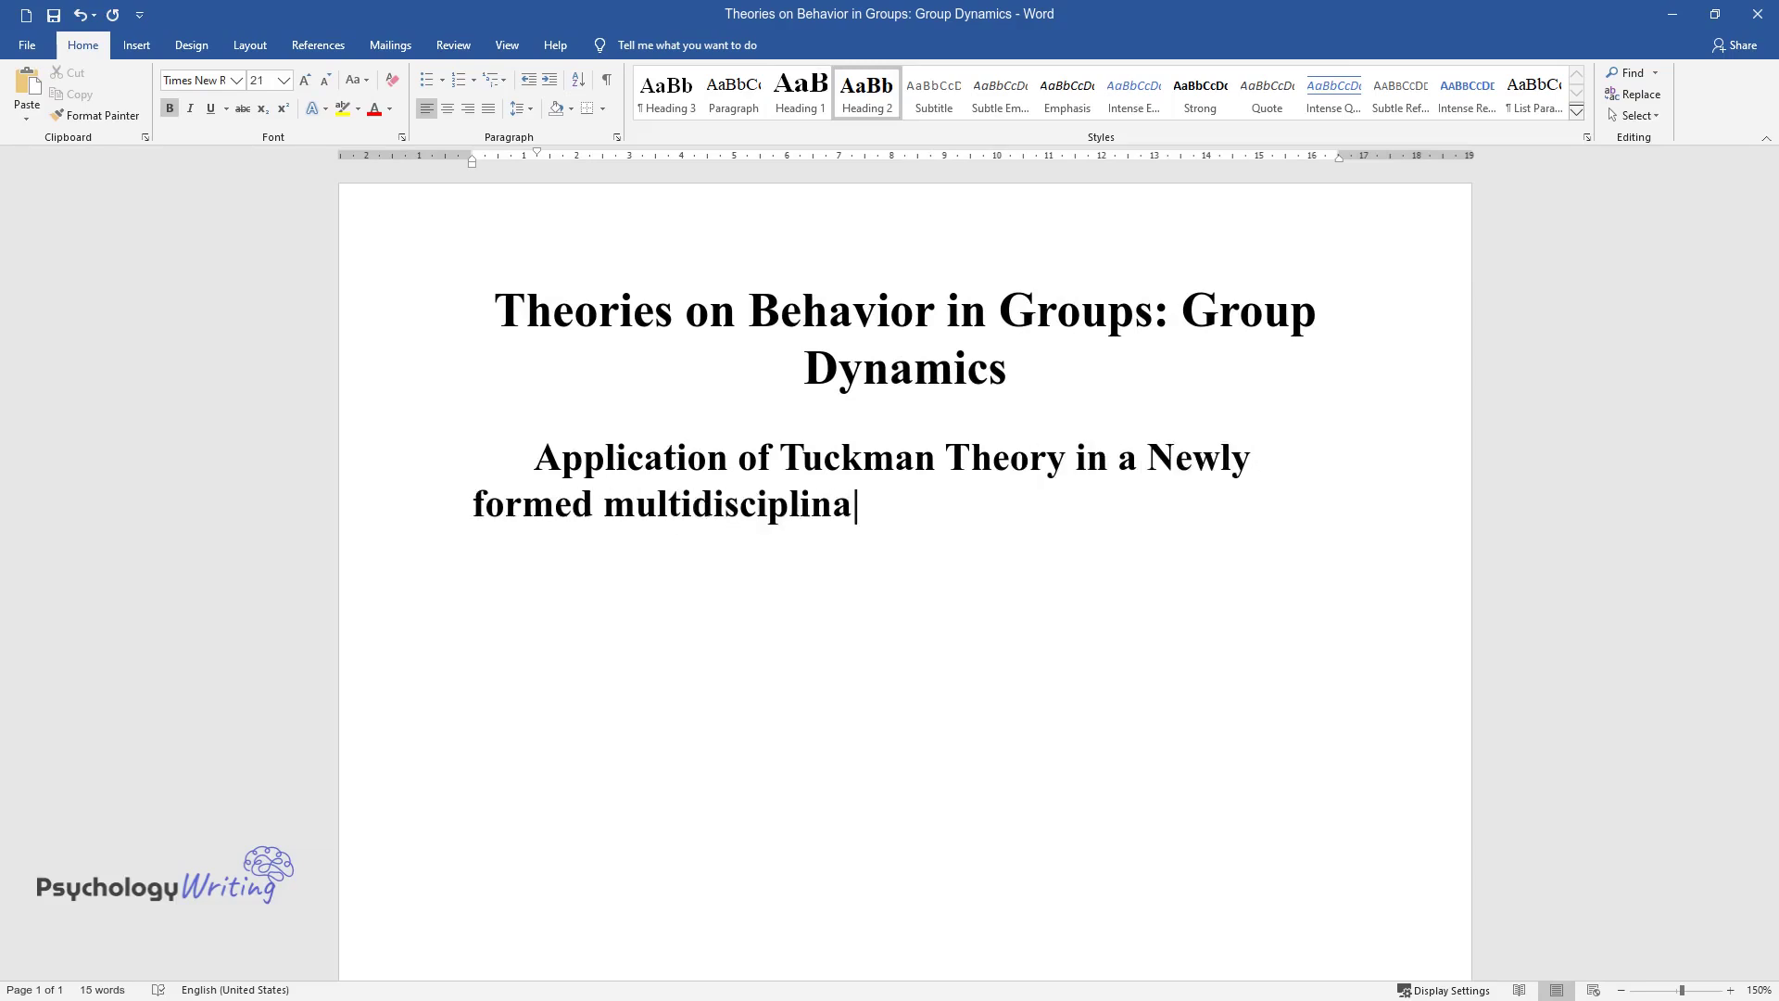
{"action": "type", "text": "ry child protection team"}
{"action": "key", "text": "Return"}
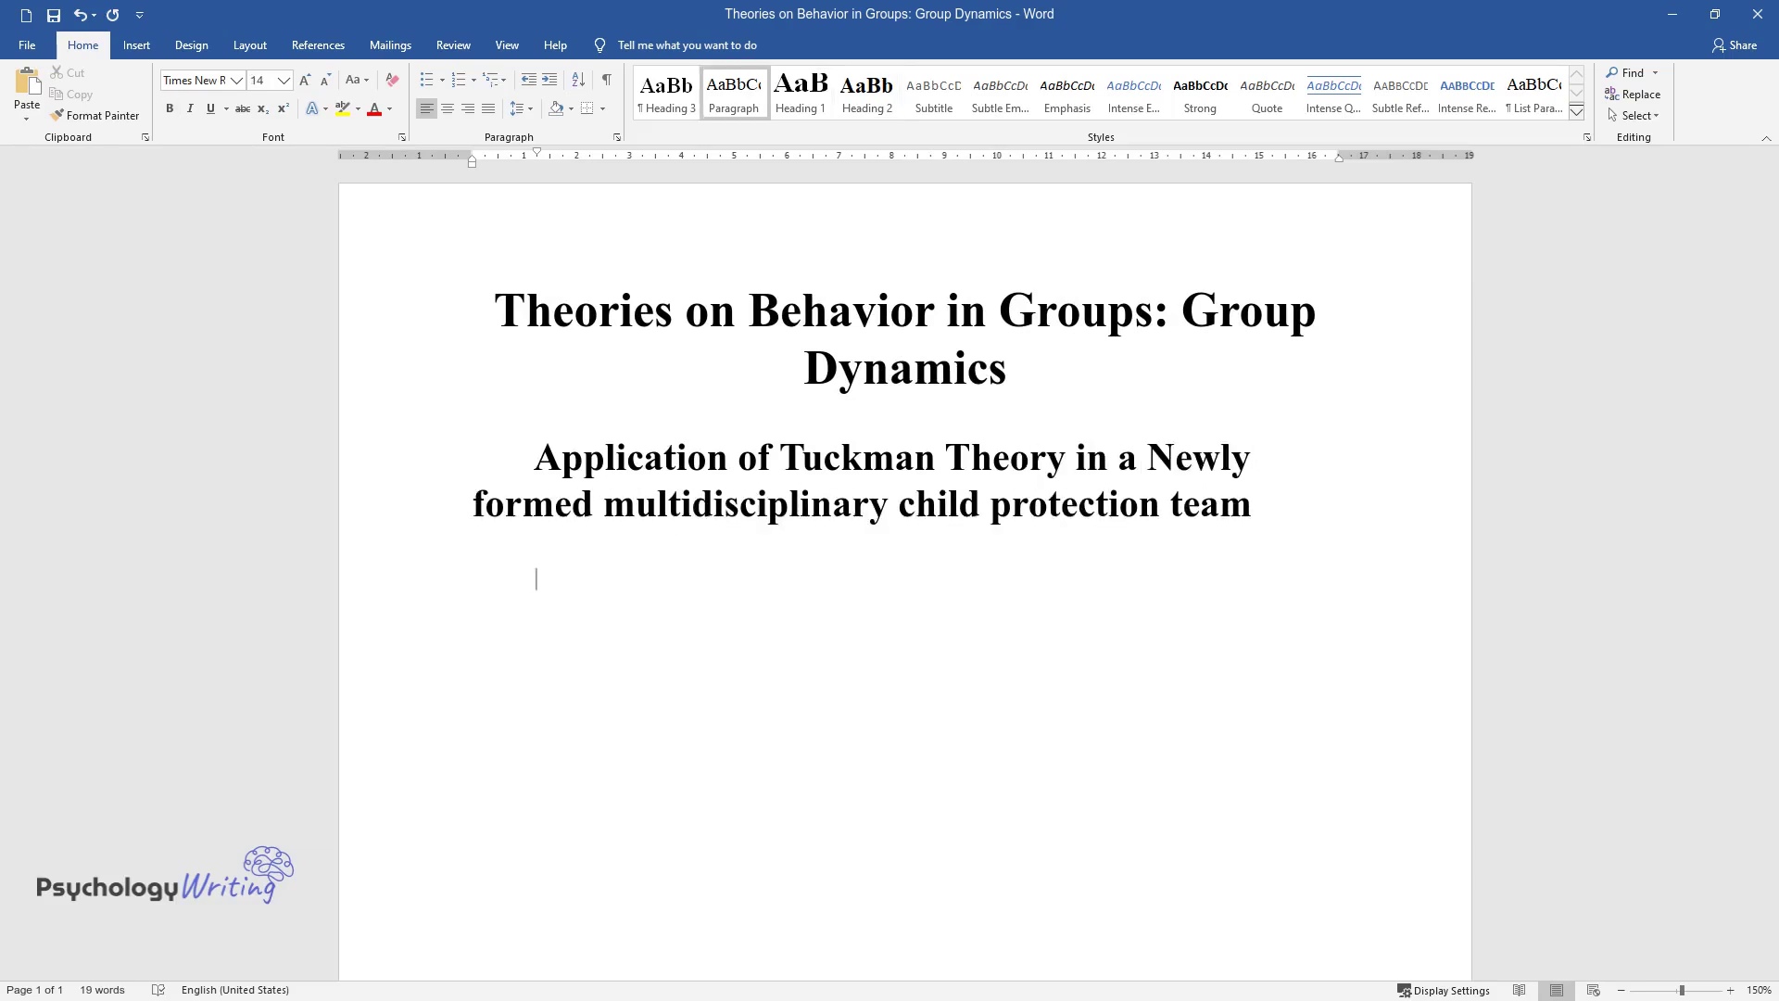
Write the paragraph beginning 'According to Khatri, and Tuckman' covering all five stages through transforming.
{"action": "type", "text": "According to Khatri, and"}
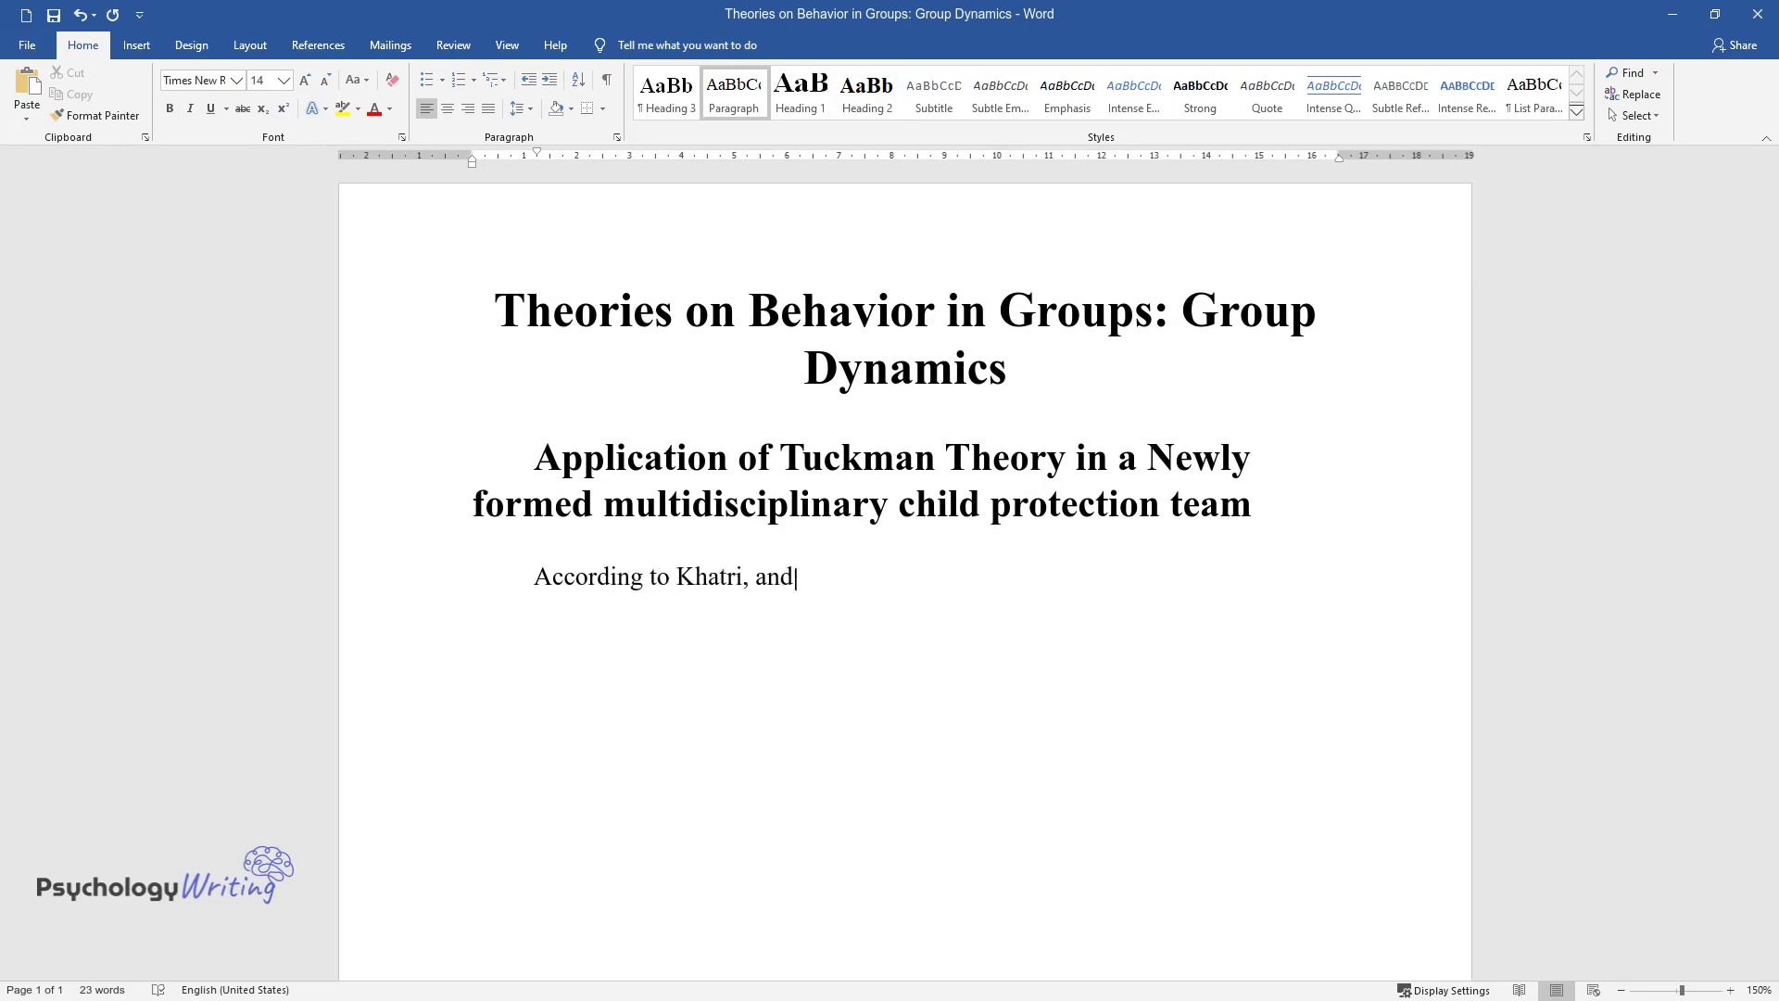
{"action": "type", "text": " Tuckman, Teambuilding Model tack"}
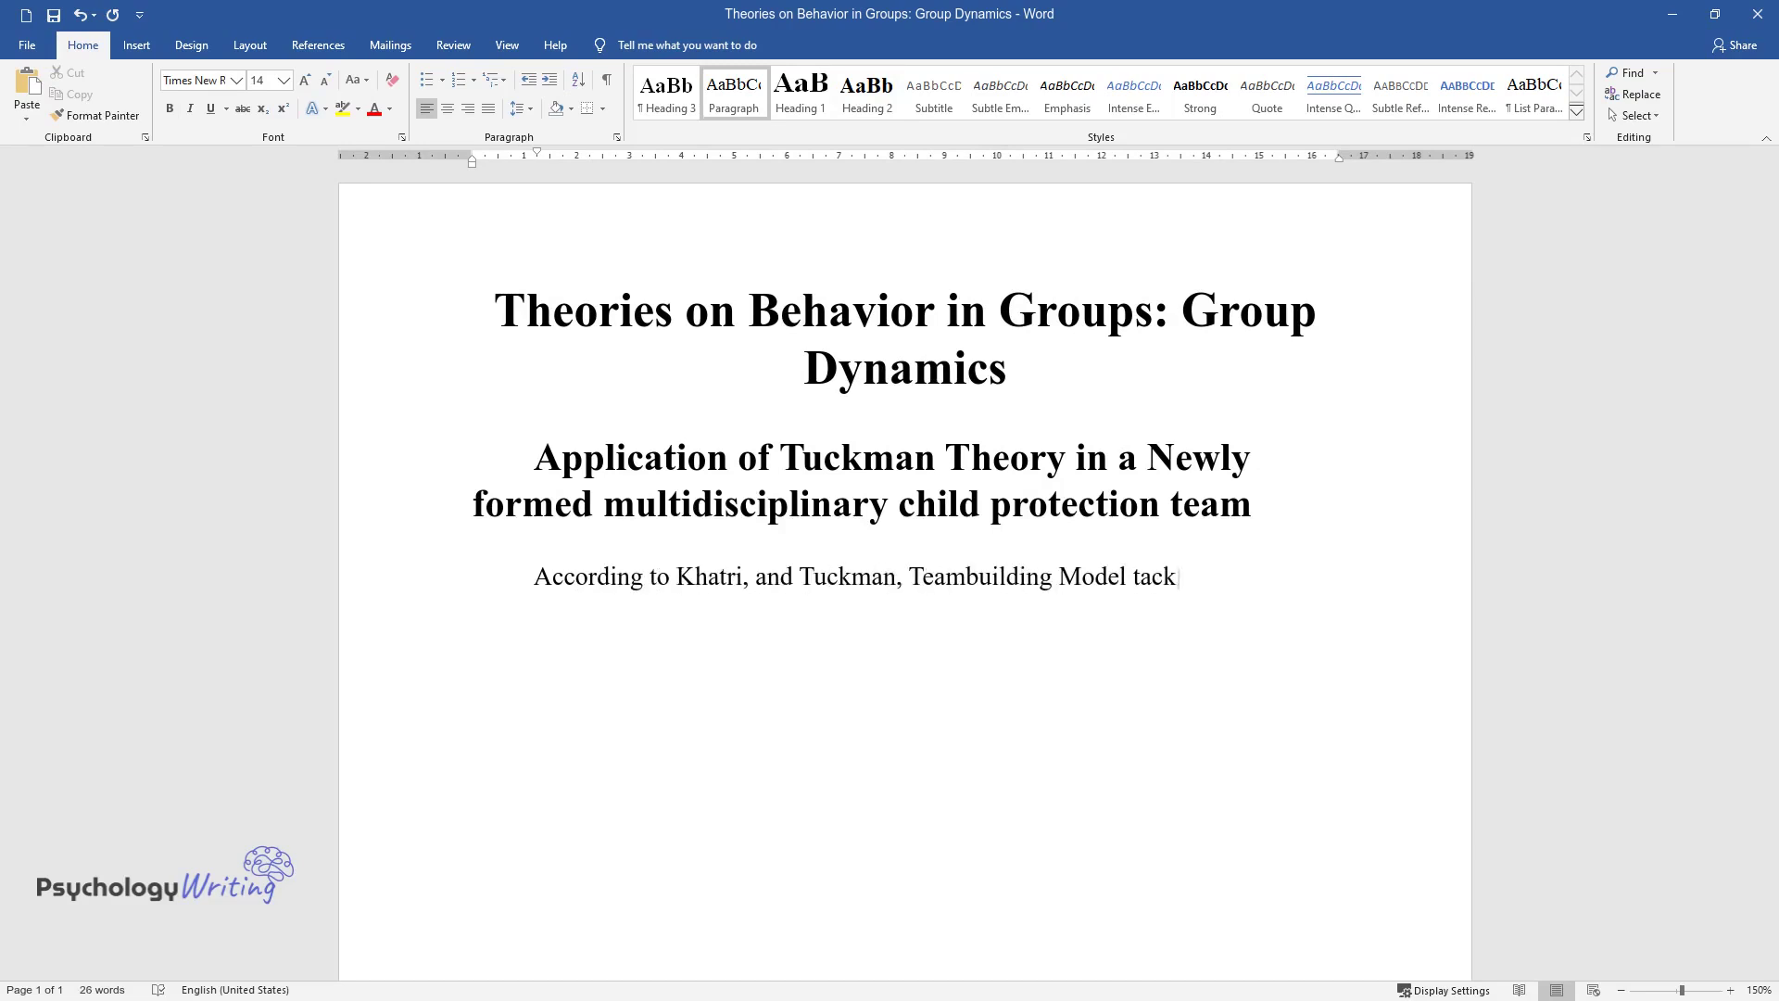
{"action": "type", "text": "les how a group works on a given p"}
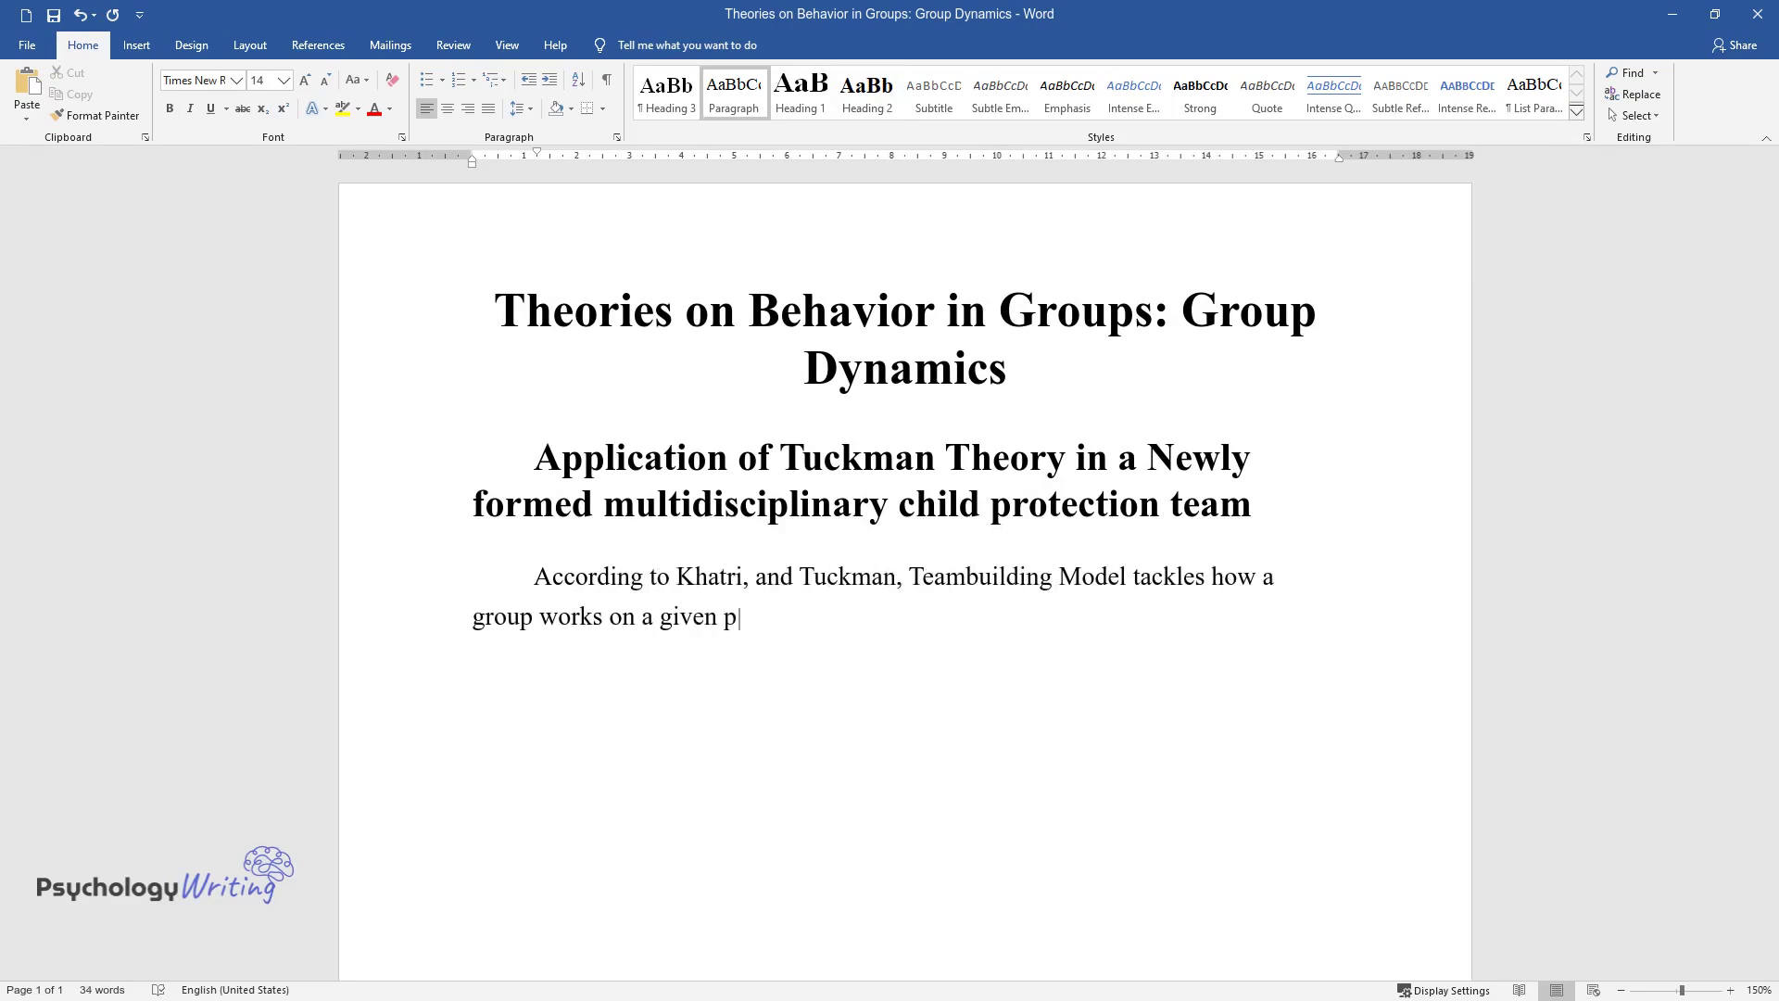
{"action": "type", "text": "roject from its existence until it concludes the task. Initially, "}
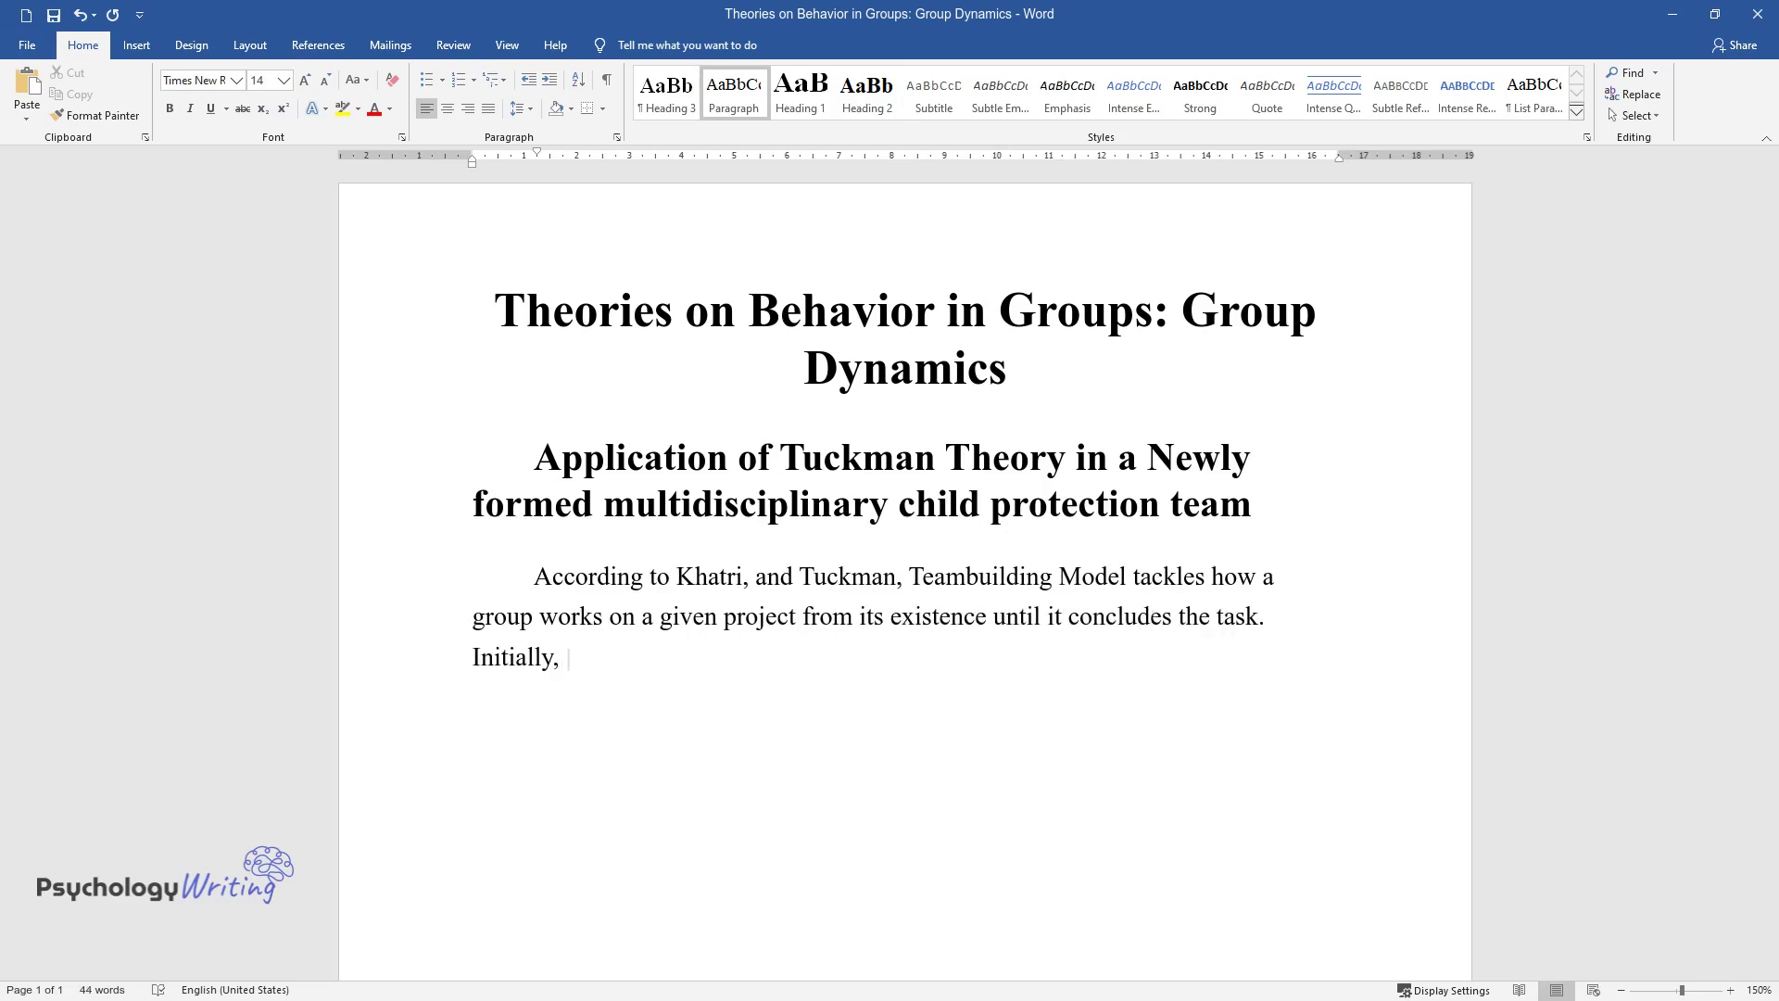
{"action": "type", "text": "the theory comprised four stages. "}
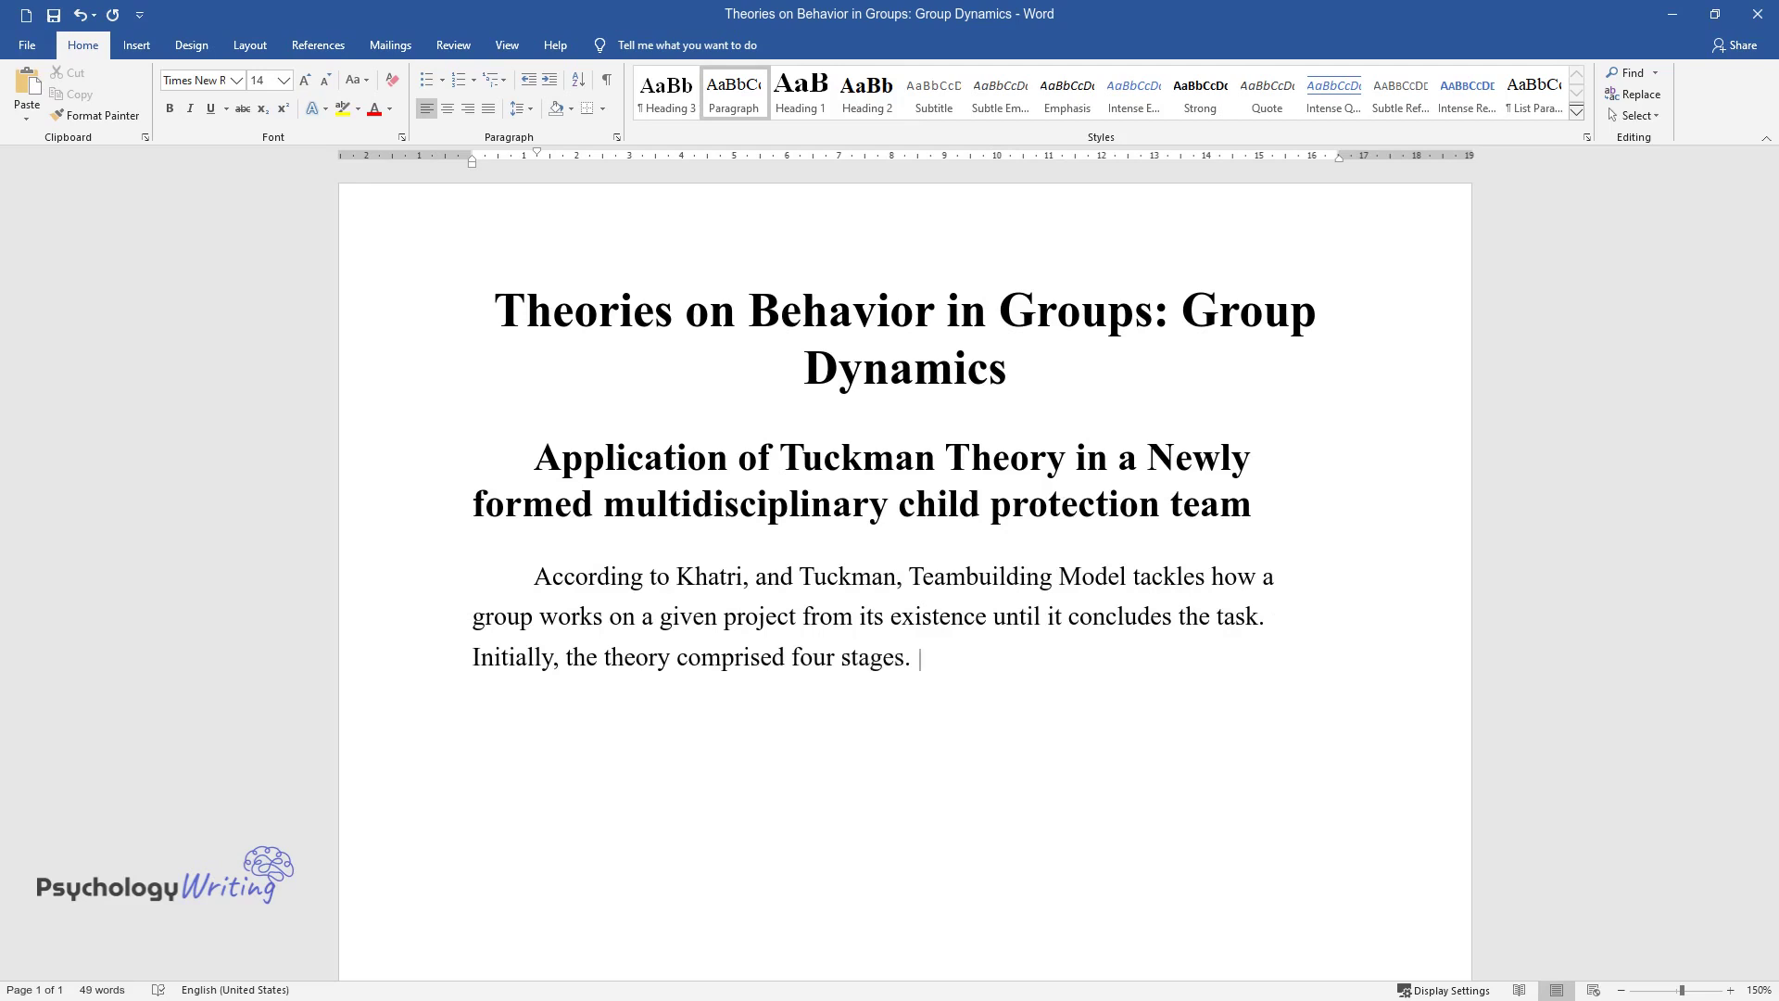
{"action": "type", "text": "However, Tuckman incorporated the"}
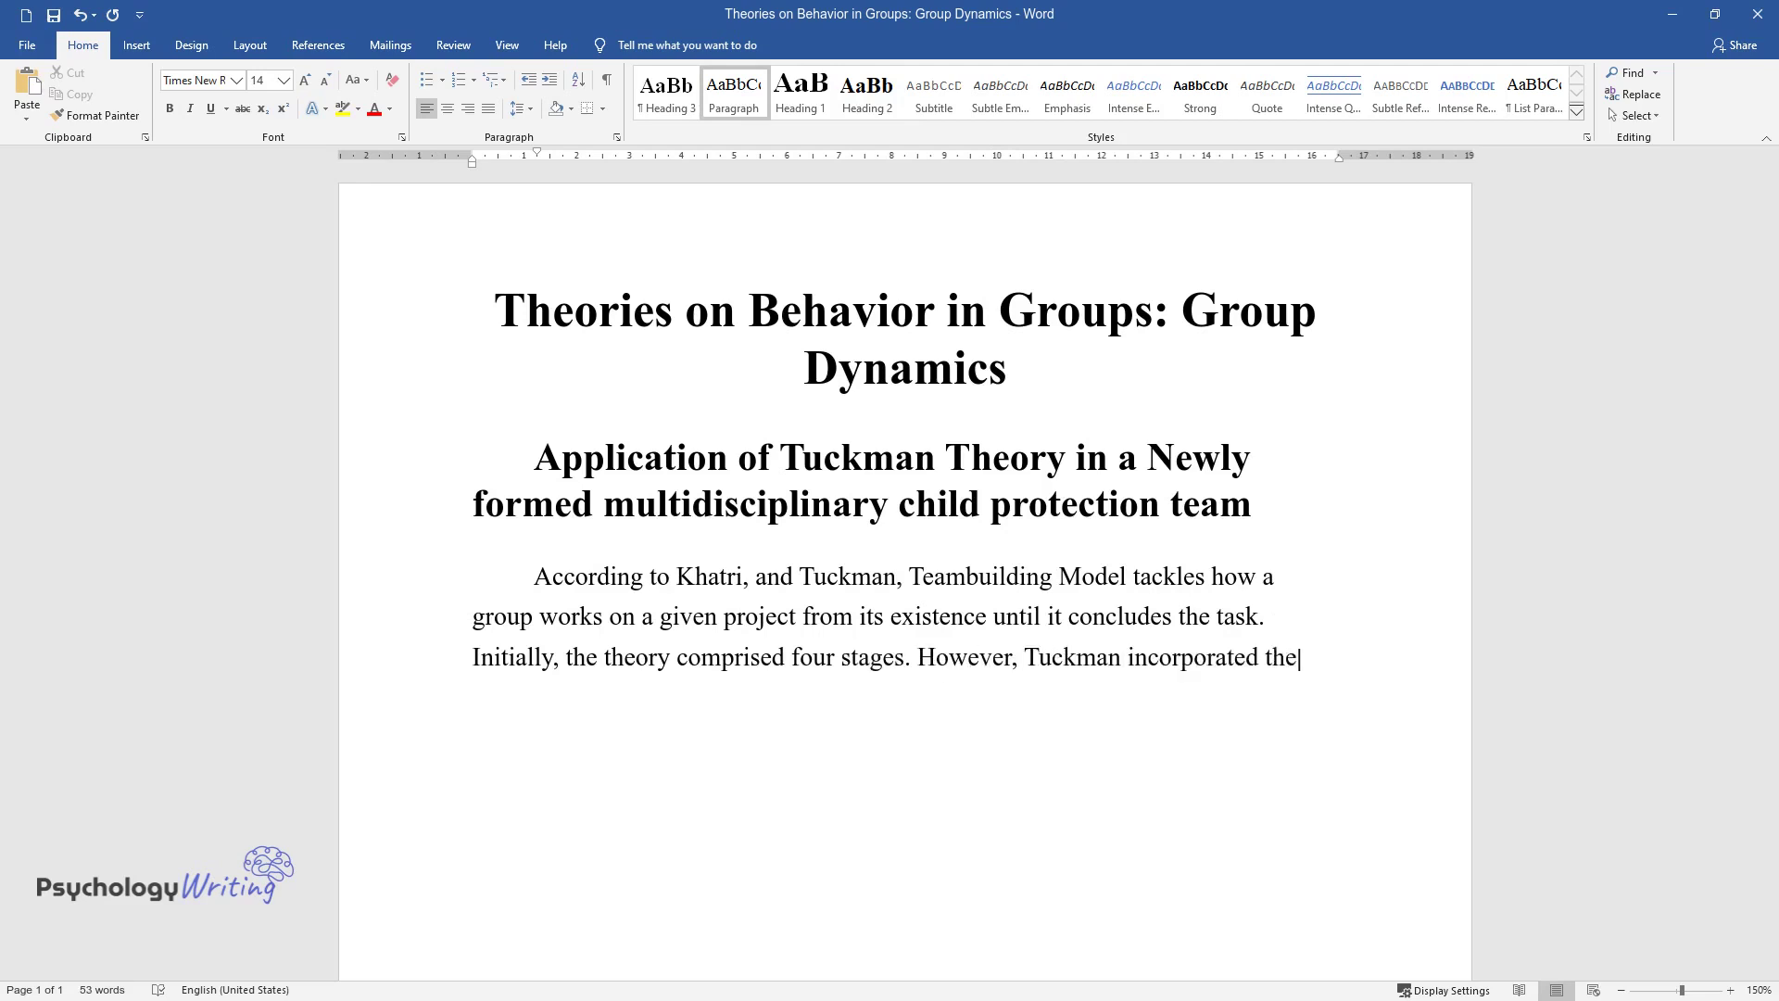
{"action": "type", "text": " fifth phase to address the final"}
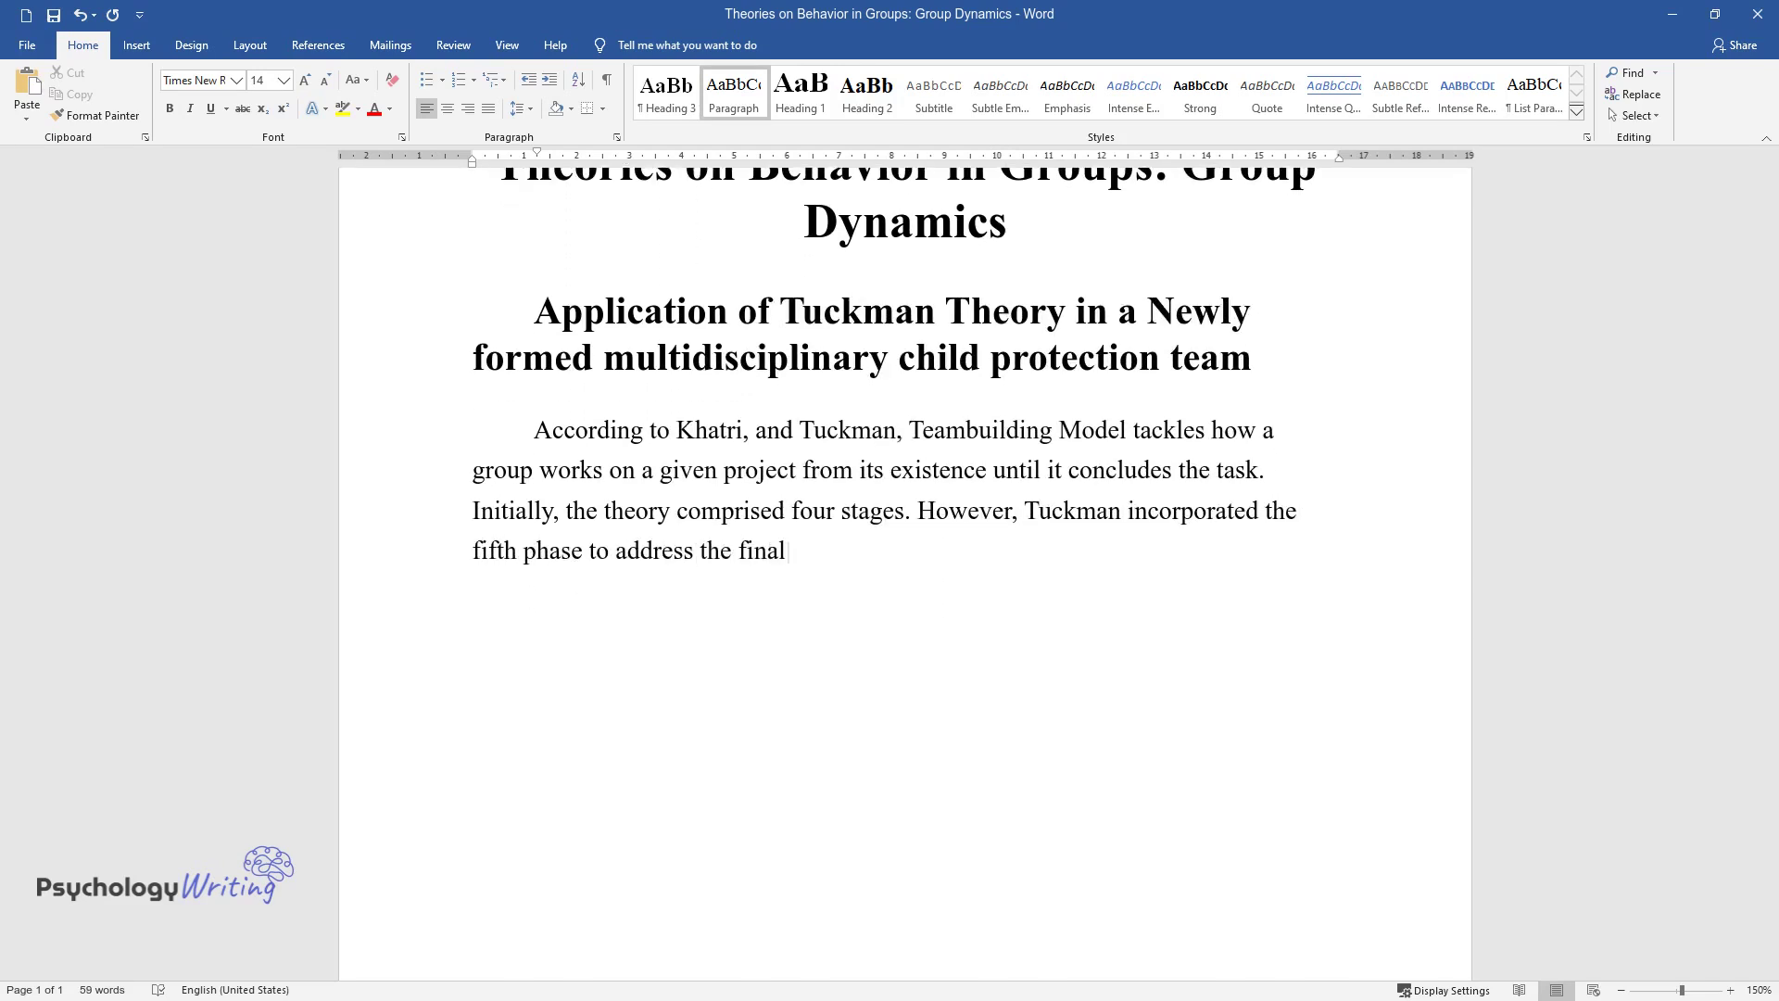
{"action": "type", "text": " stages of a project. The initial"}
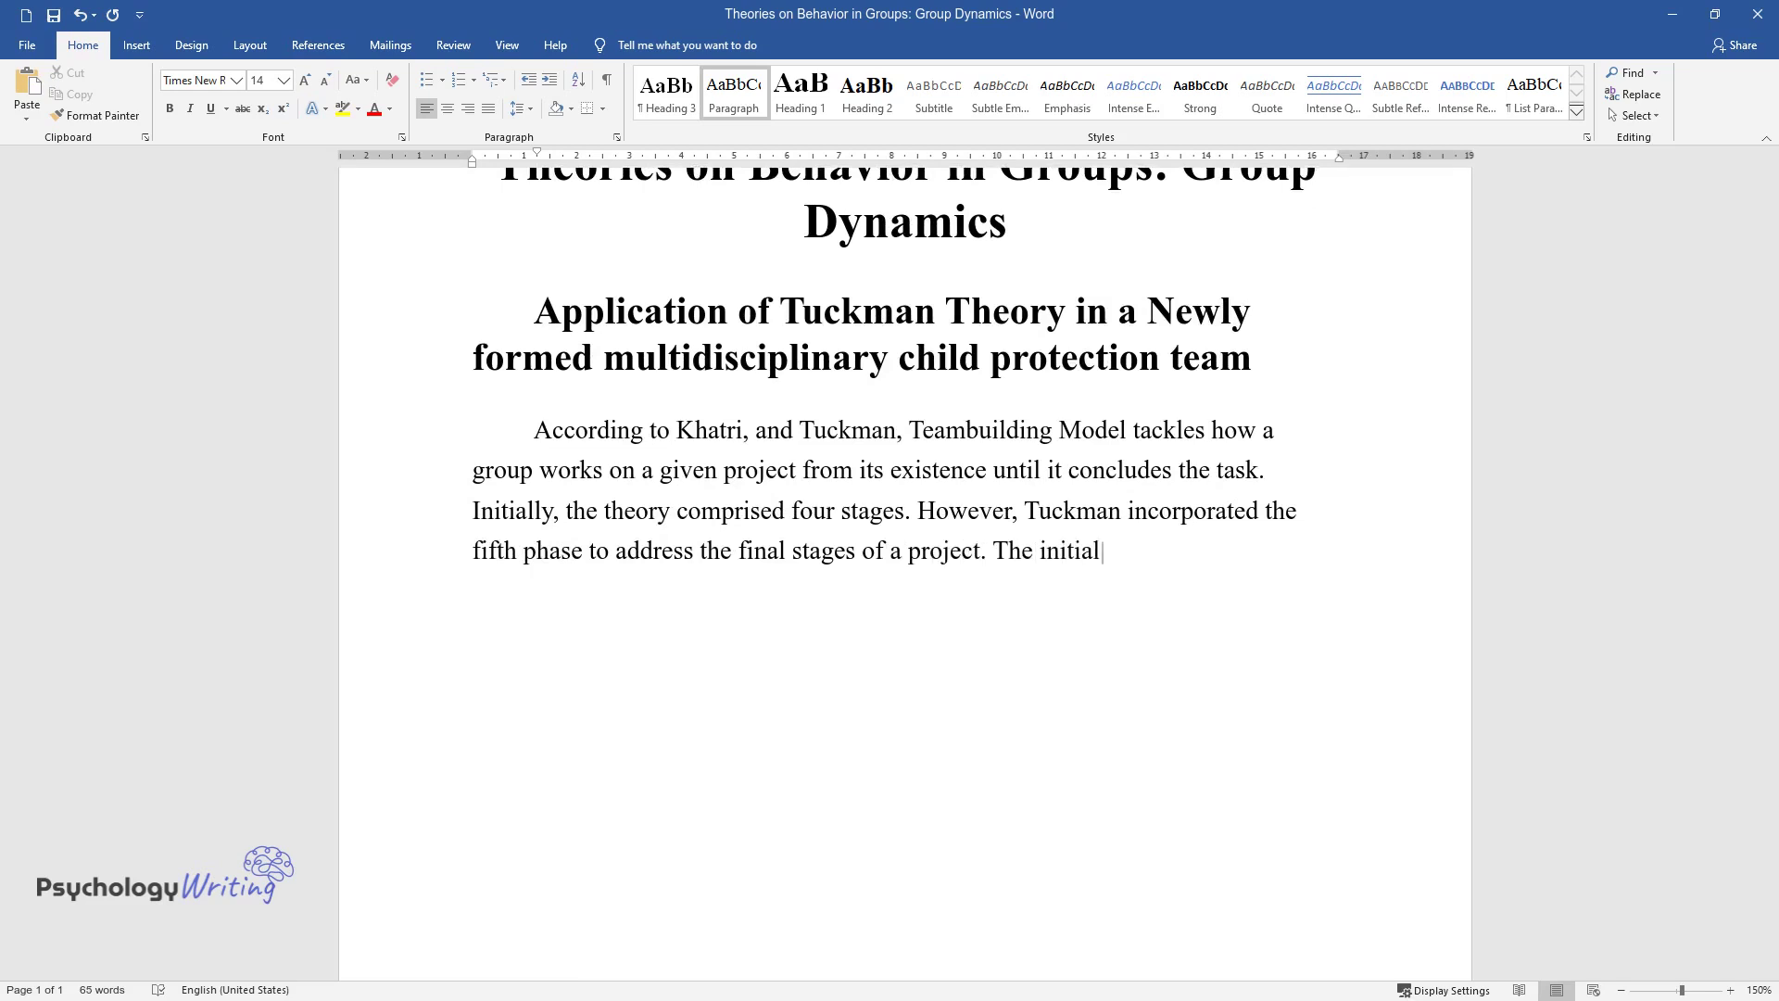
{"action": "type", "text": " stage is known as forming, which "}
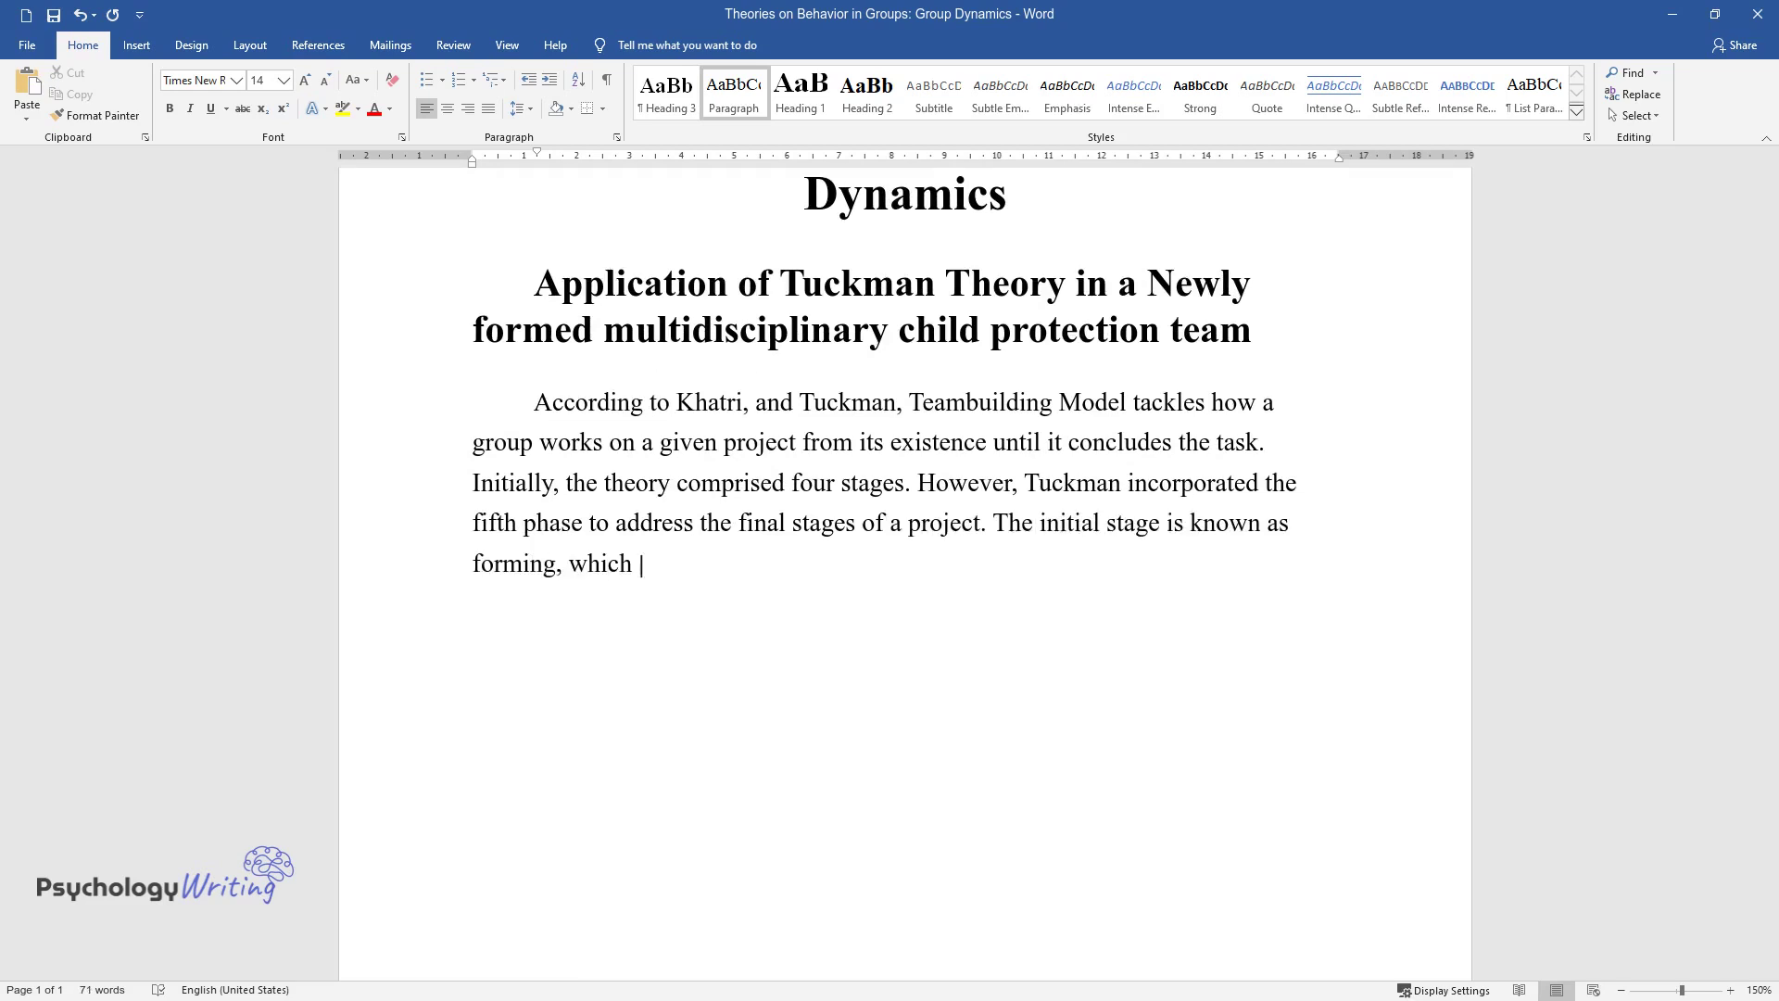
{"action": "type", "text": "entails the team assembled and in"}
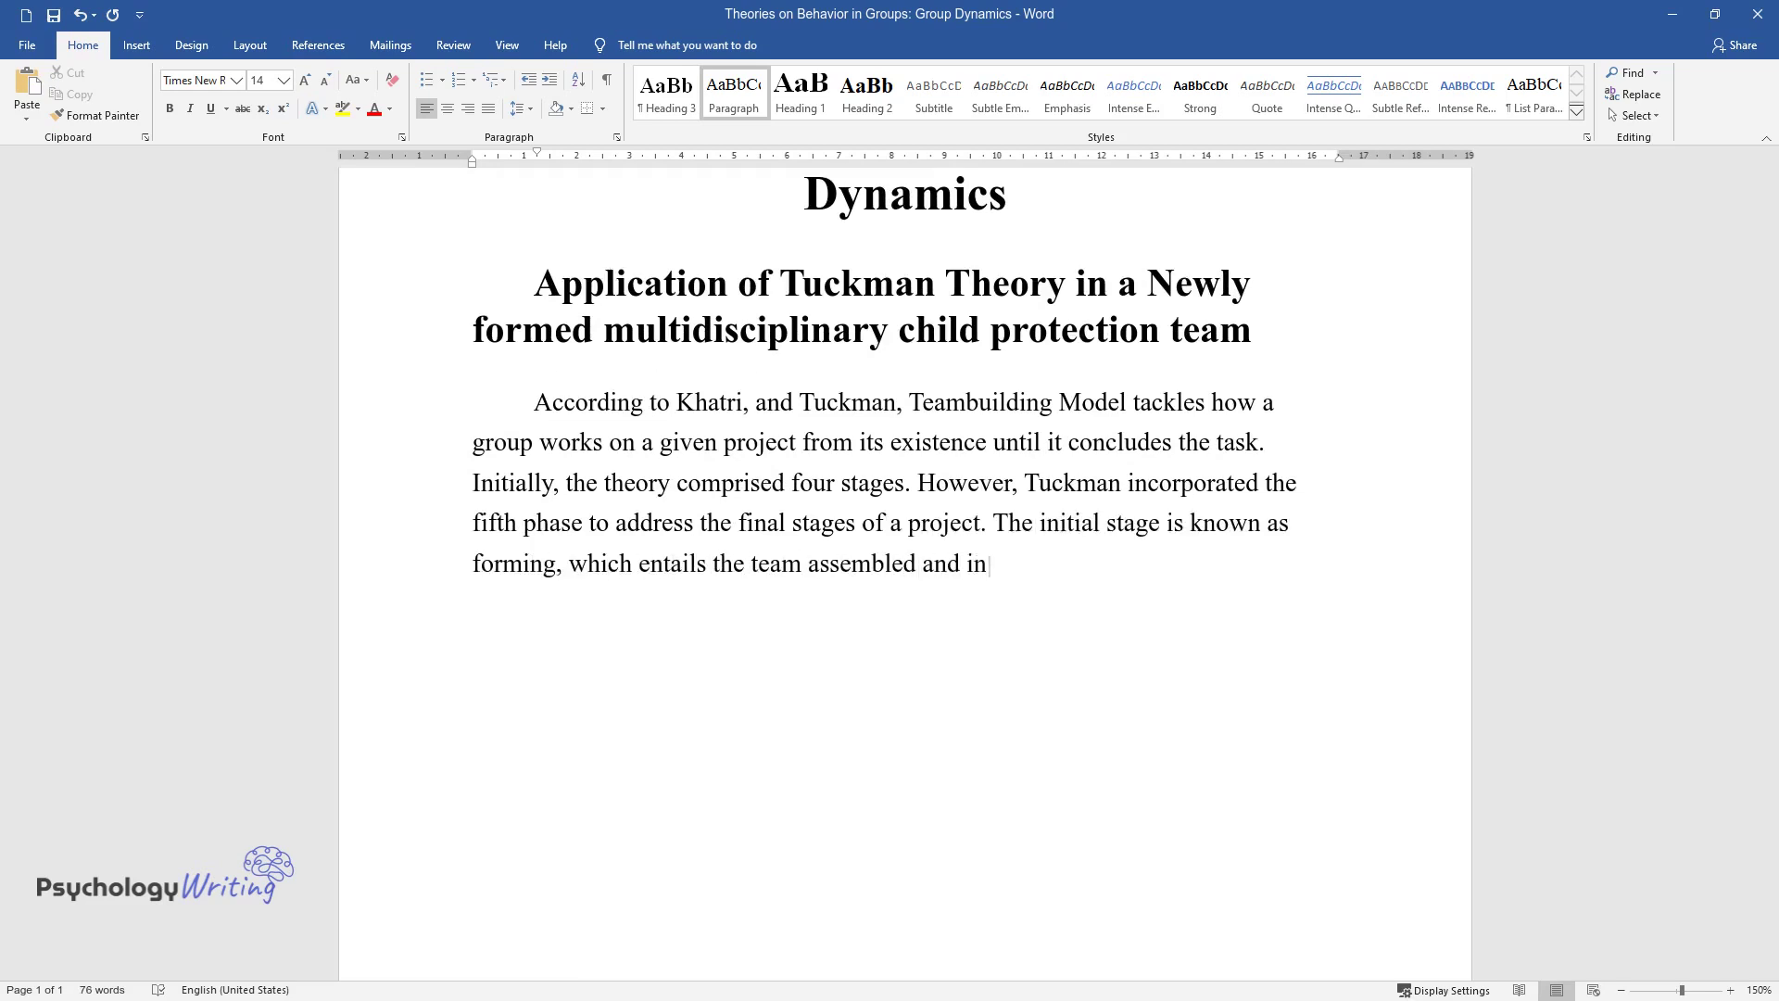
{"action": "type", "text": "formed about the project. Here, t"}
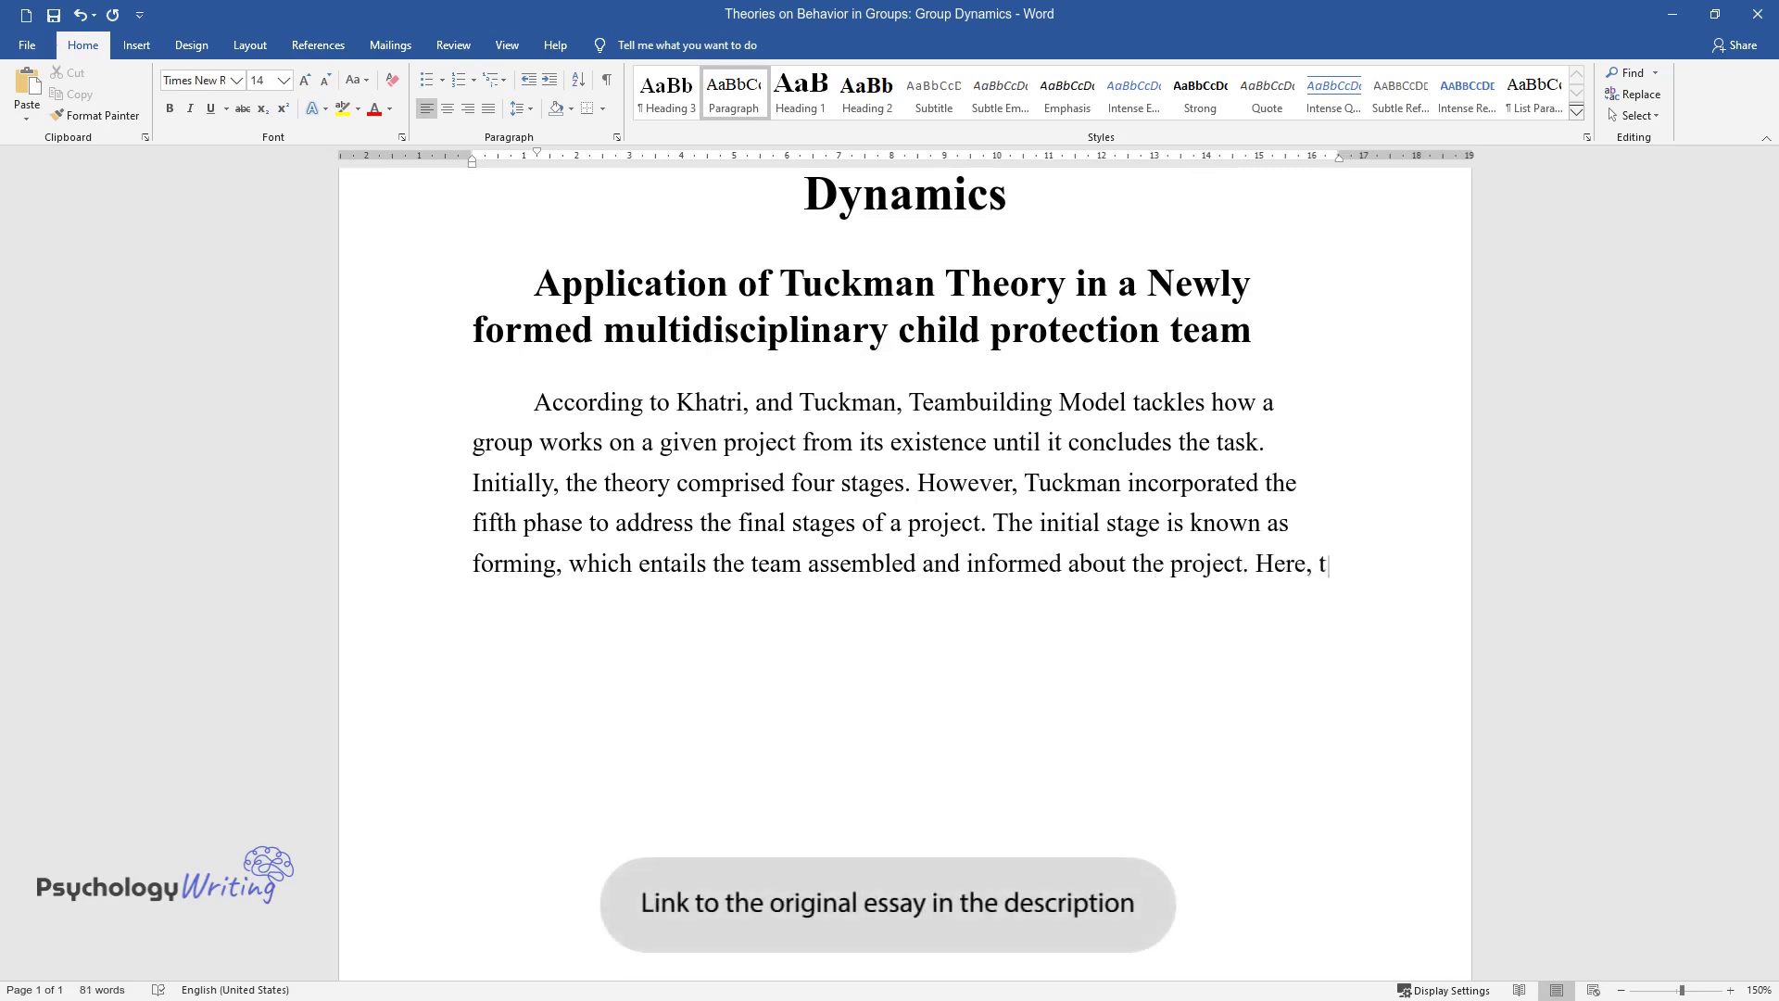
{"action": "type", "text": "he team bonds to eliminate any aut"}
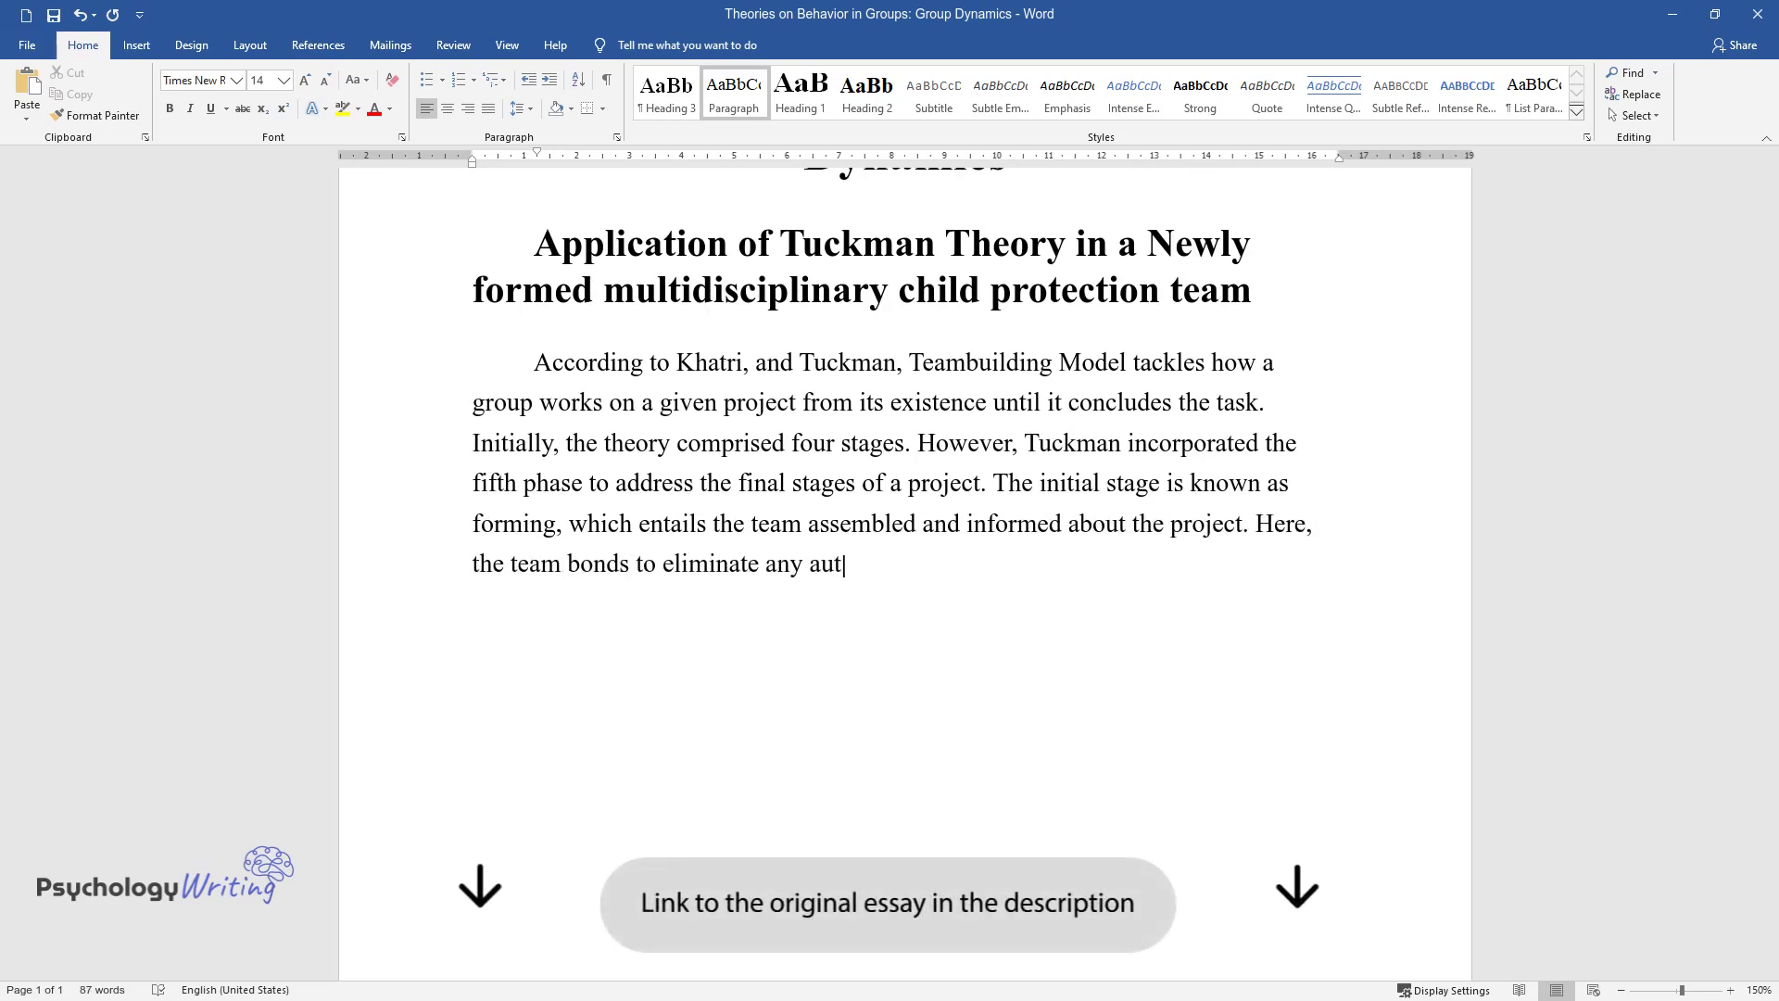
{"action": "type", "text": "onomy. Forming is succeeded by st"}
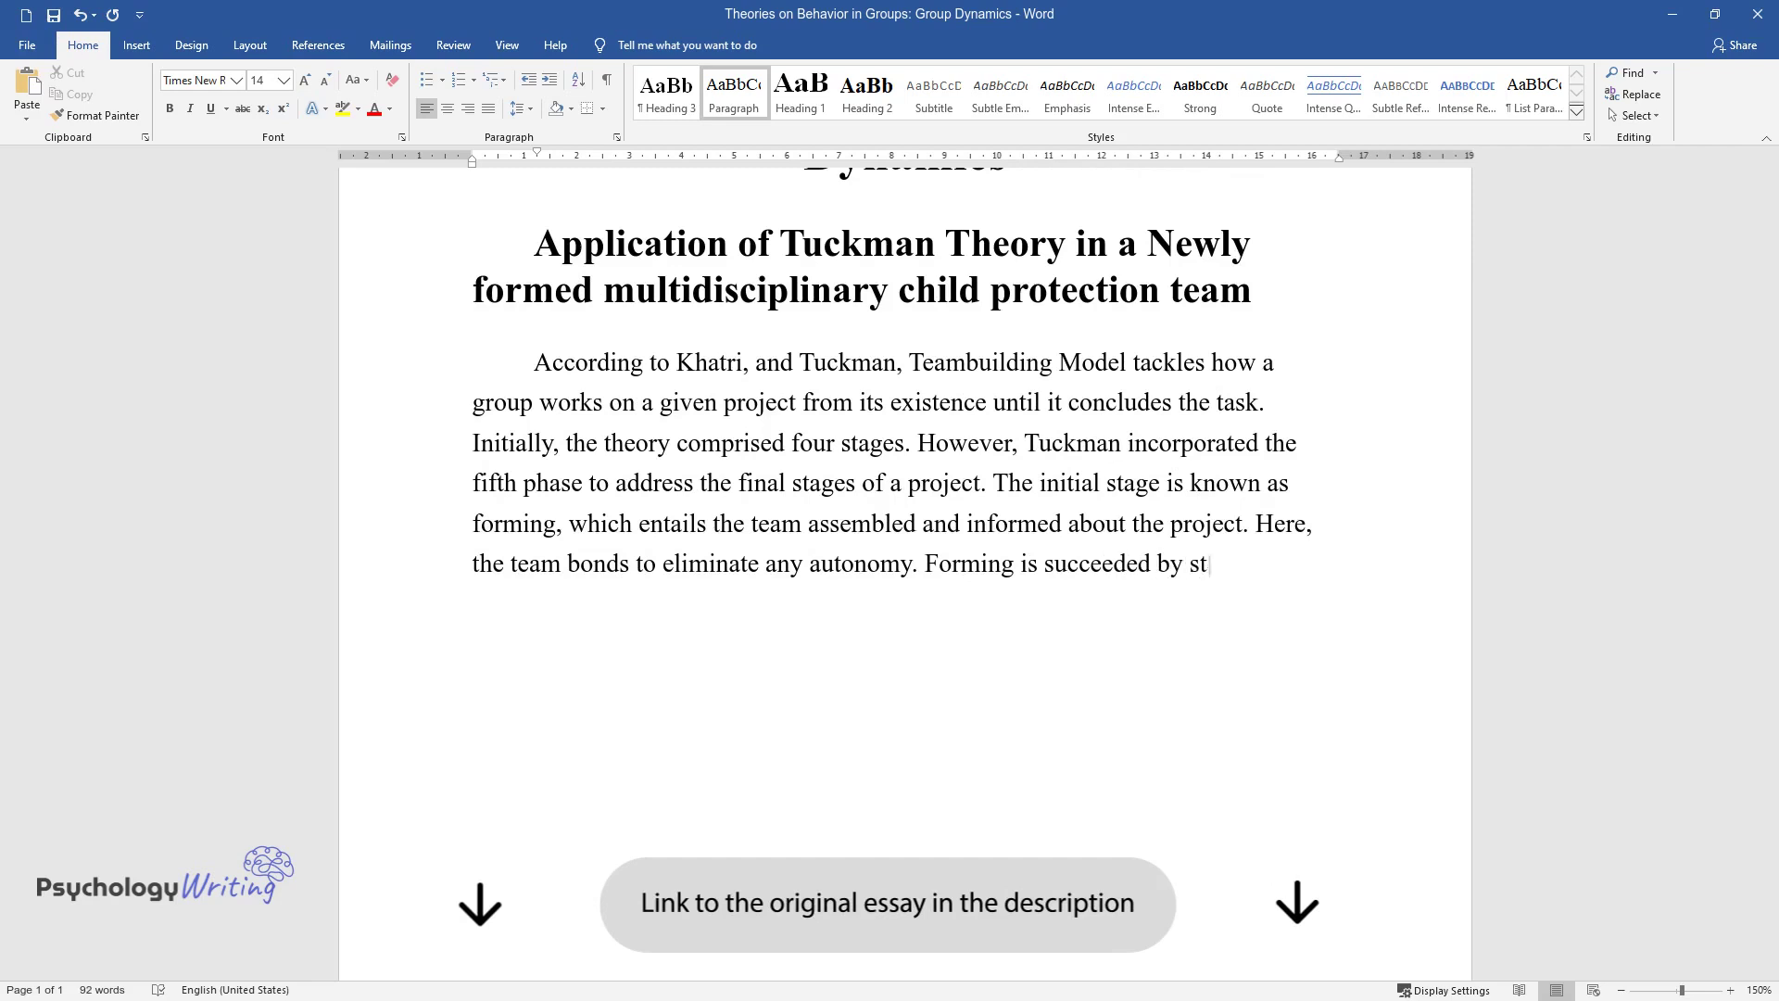
{"action": "type", "text": "orming where a group begins by sh"}
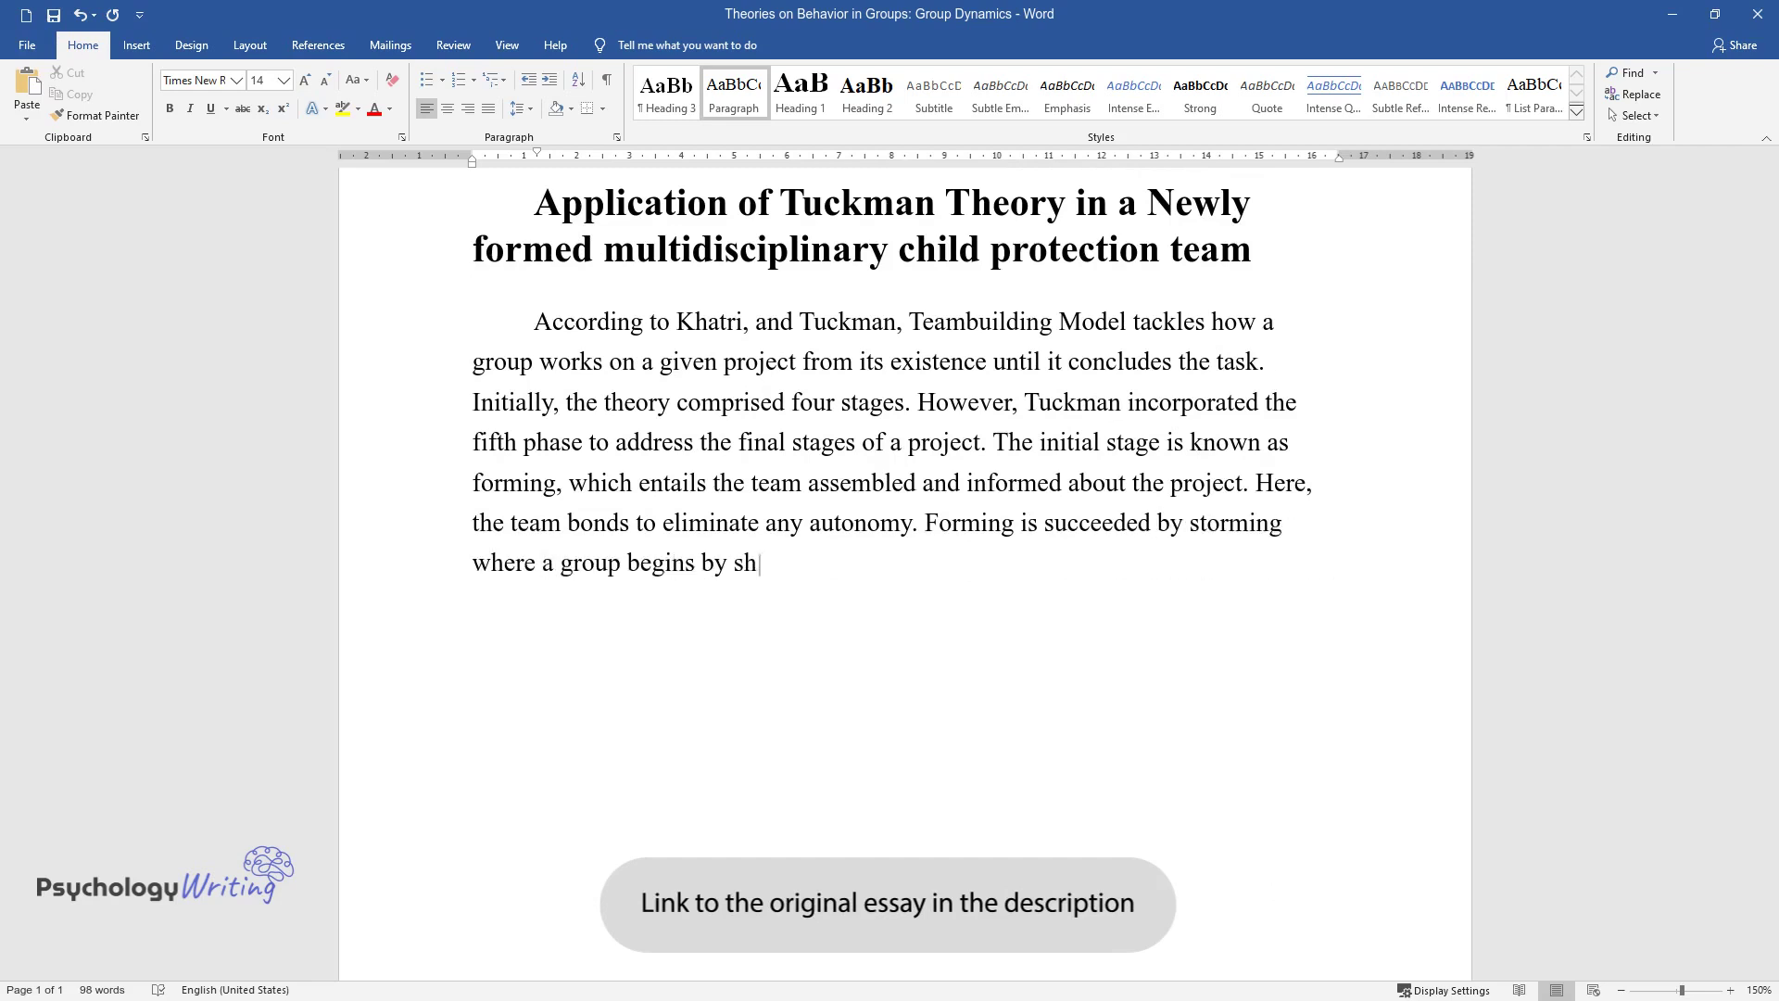
{"action": "type", "text": "aring ideas on how the project can"}
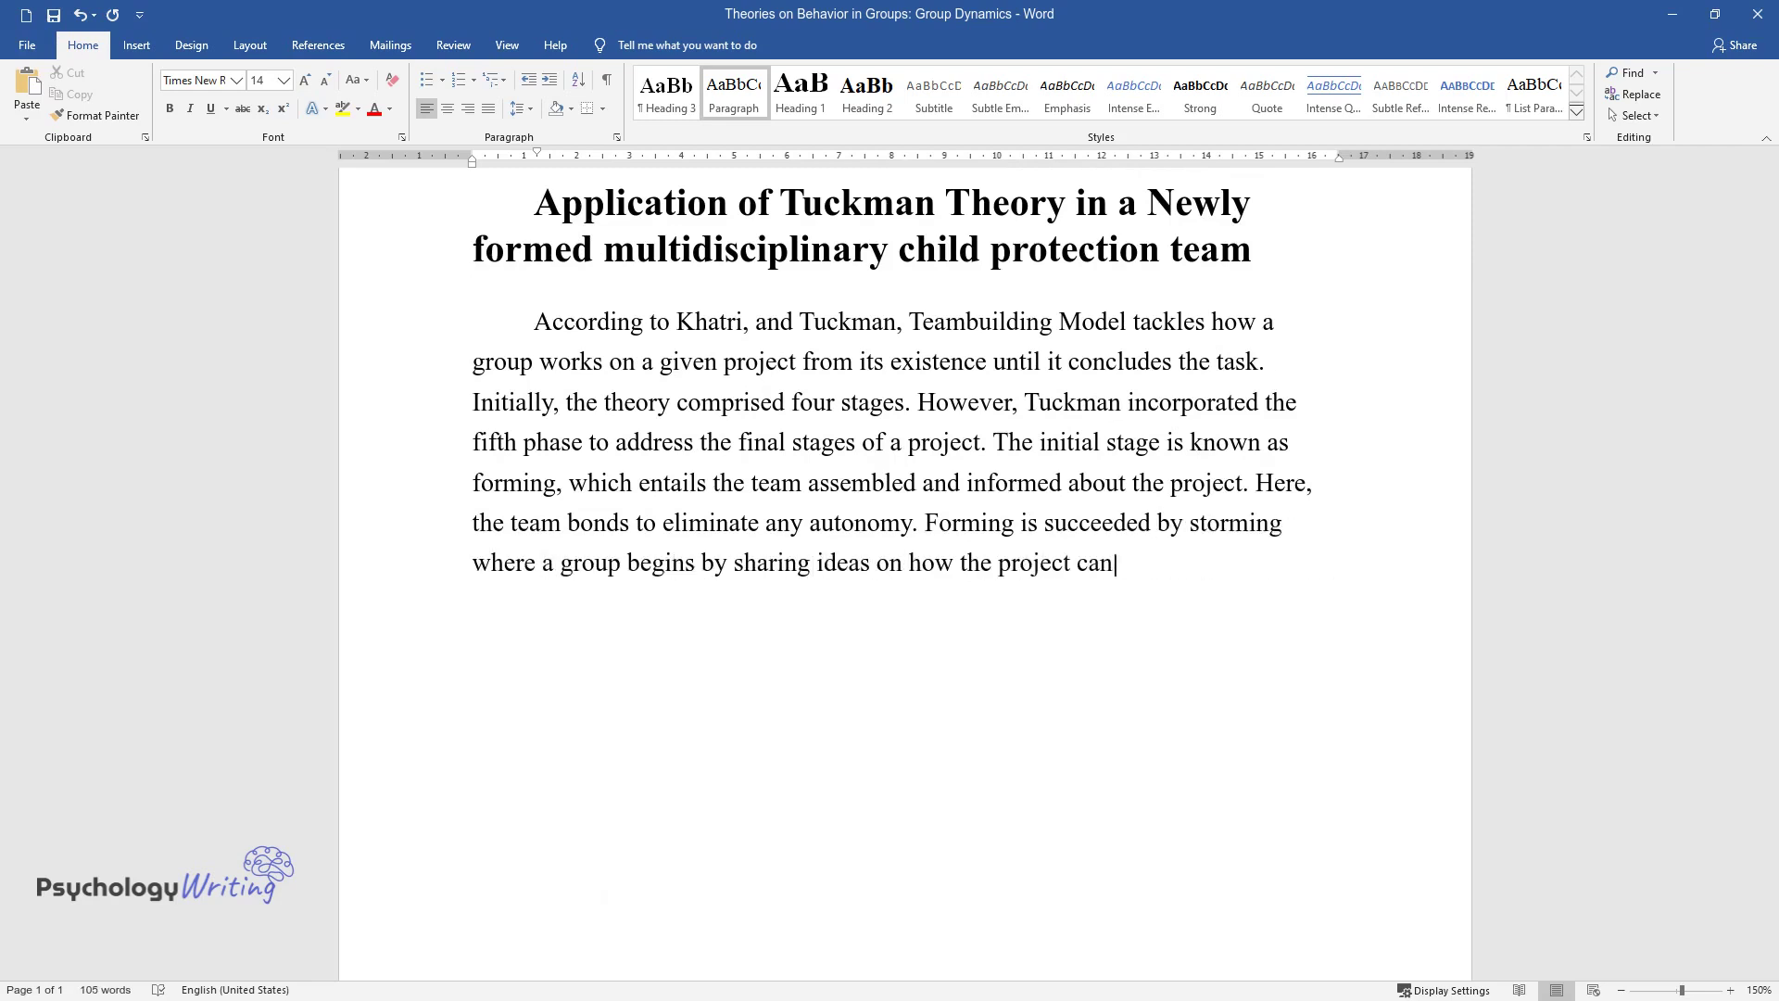
{"action": "type", "text": " be handled. Since most team members may s"}
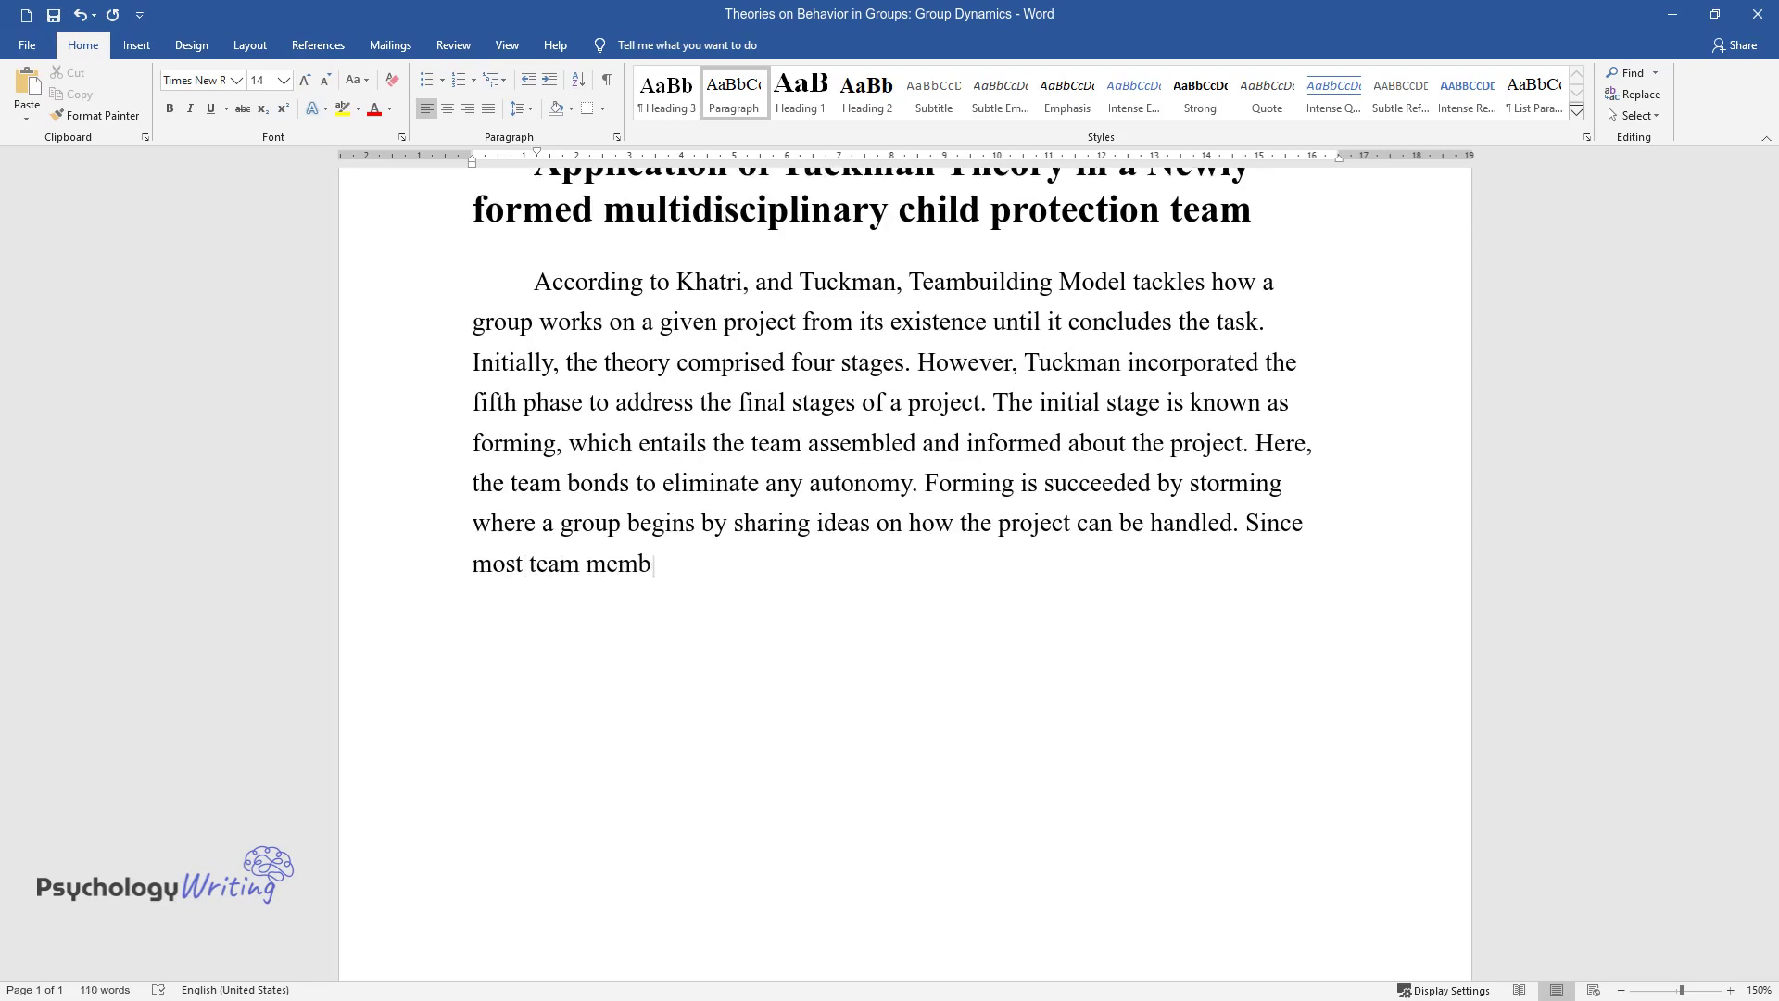
{"action": "type", "text": "eek to have dominant ide"}
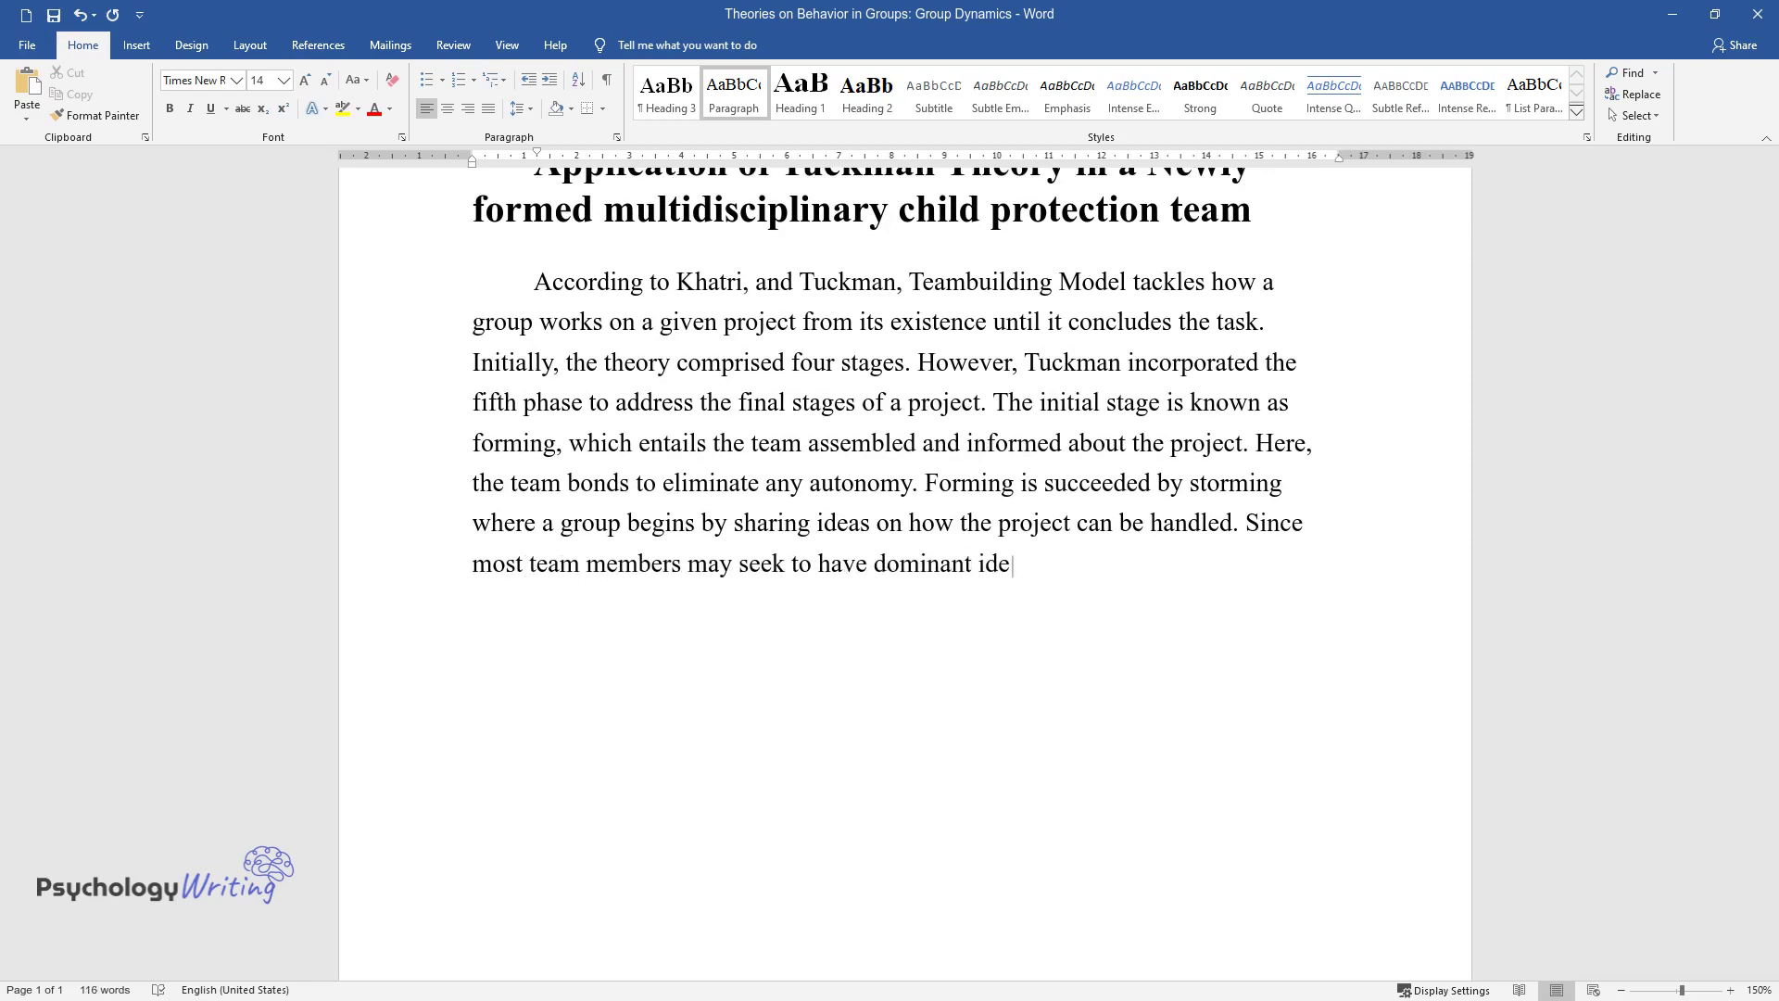
{"action": "type", "text": "as, it may cause many disagreement"}
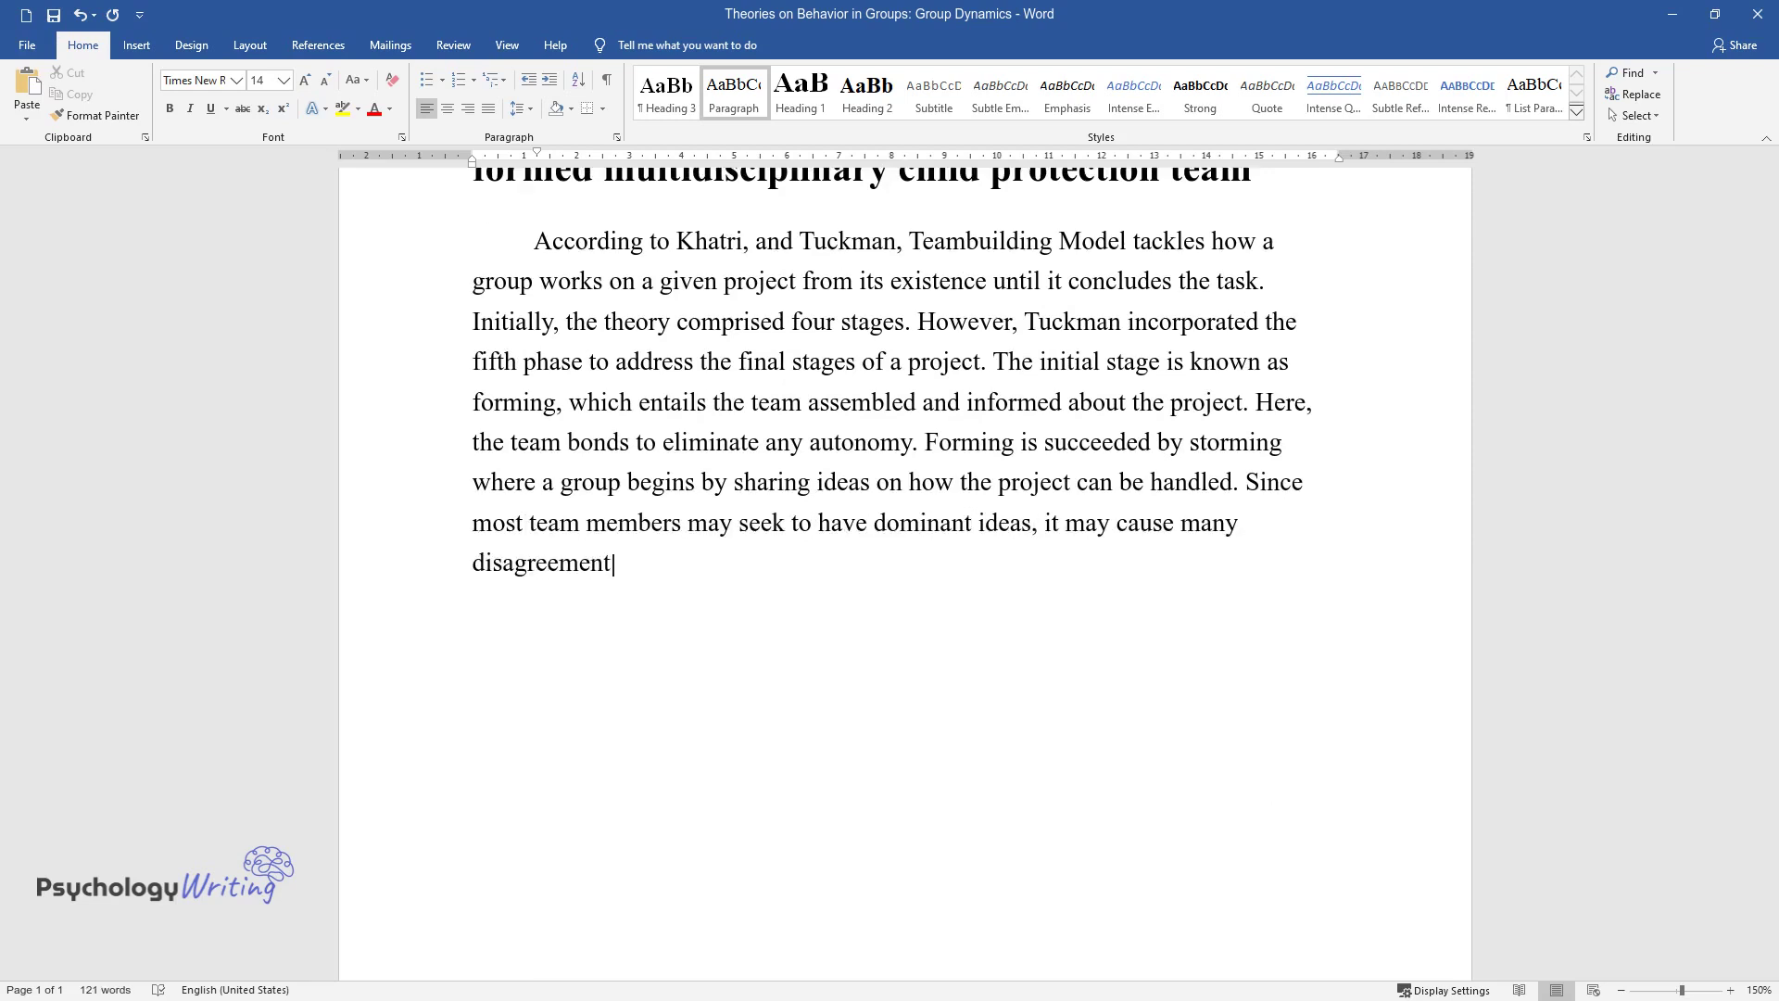
{"action": "type", "text": "s. If the team survives the storm"}
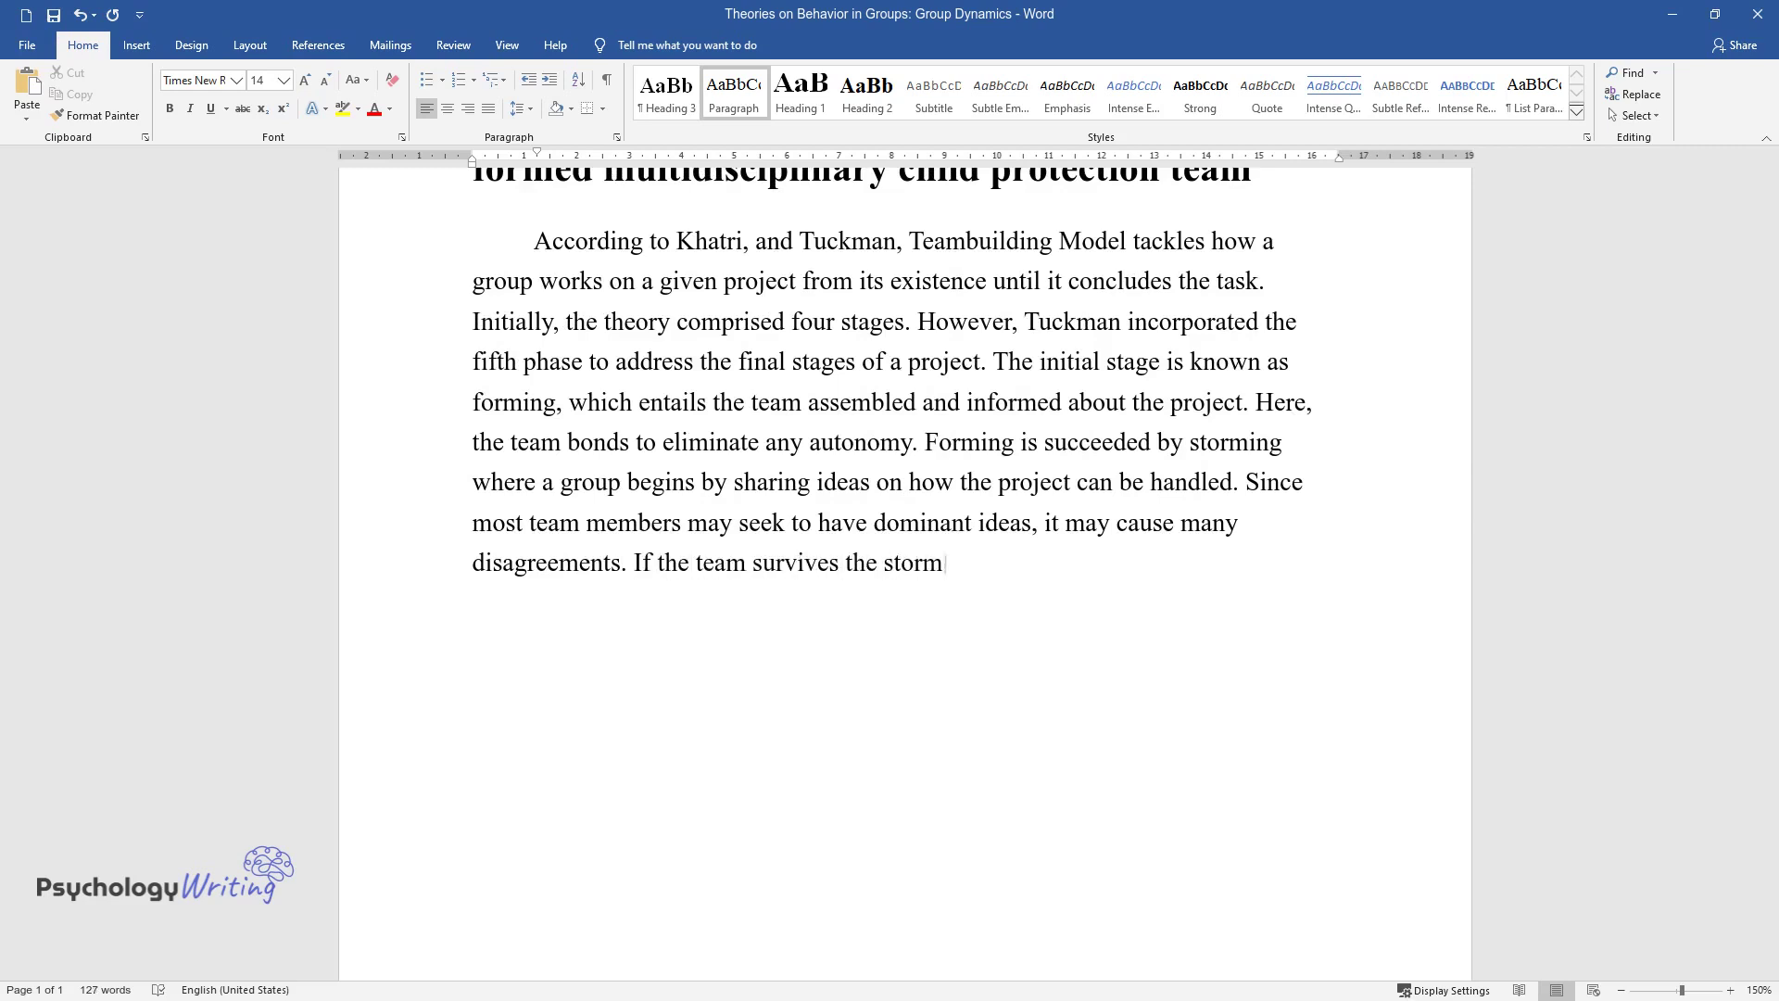
{"action": "type", "text": "ing phase, it enters the norming "}
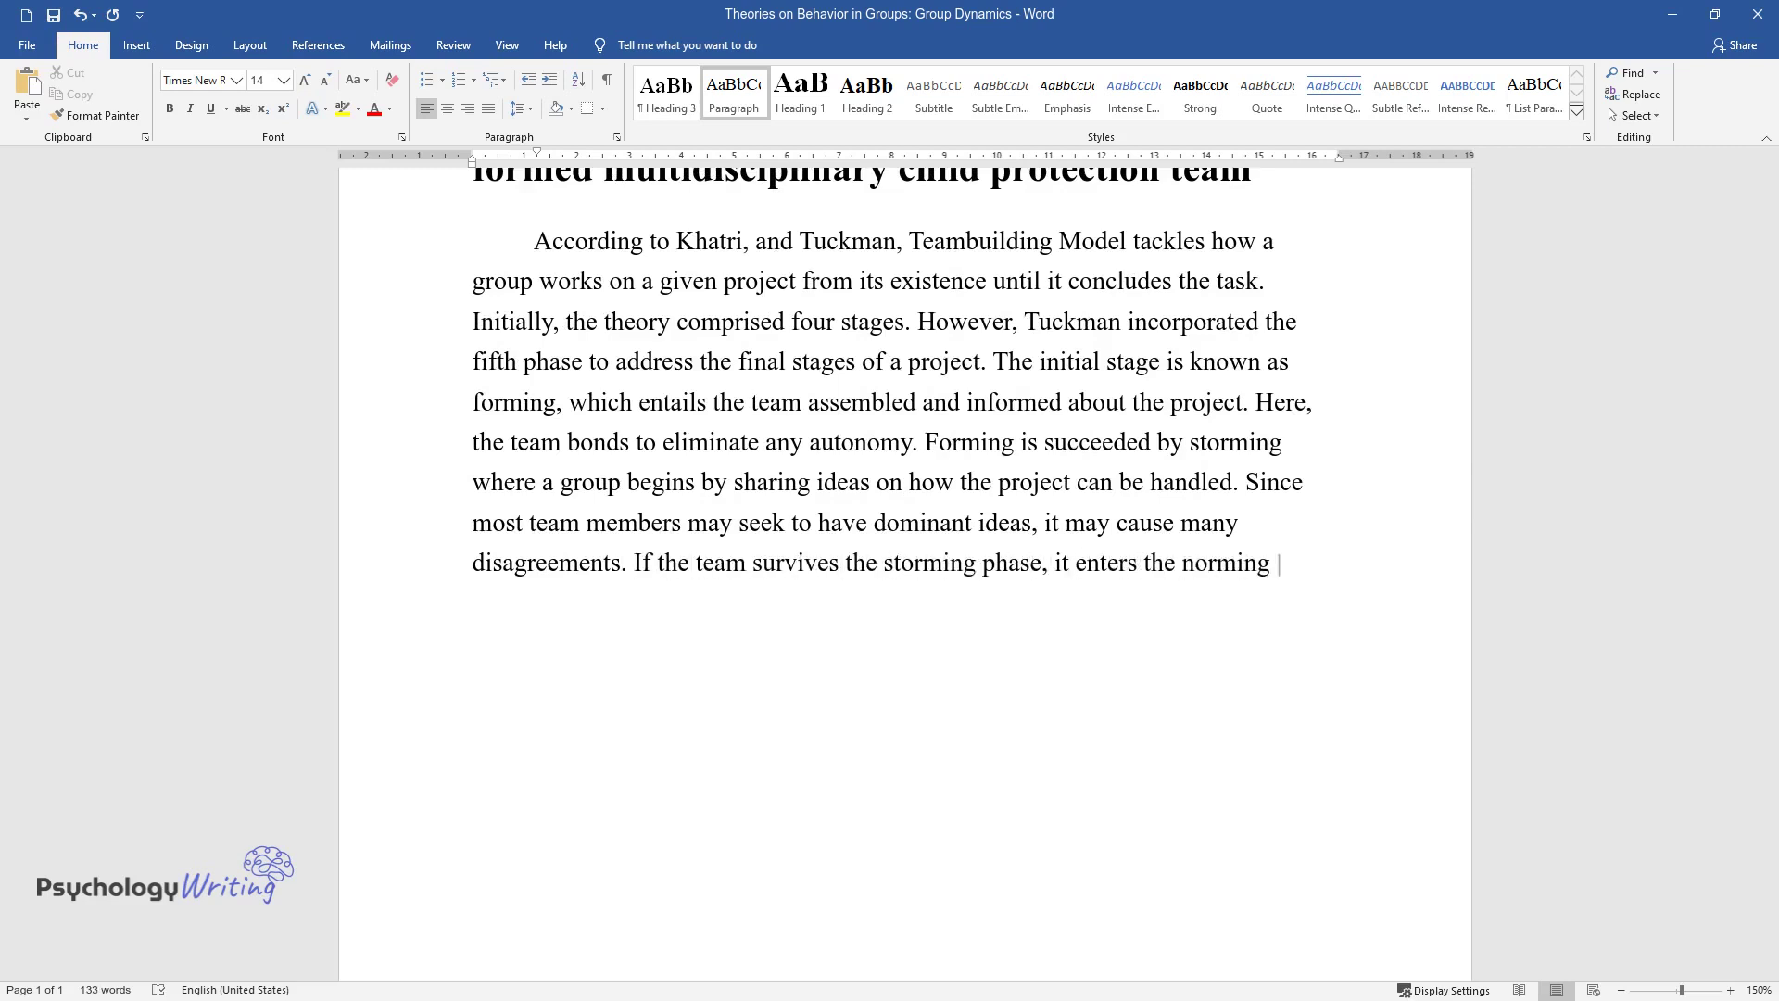
{"action": "type", "text": "stage where it develops team valu"}
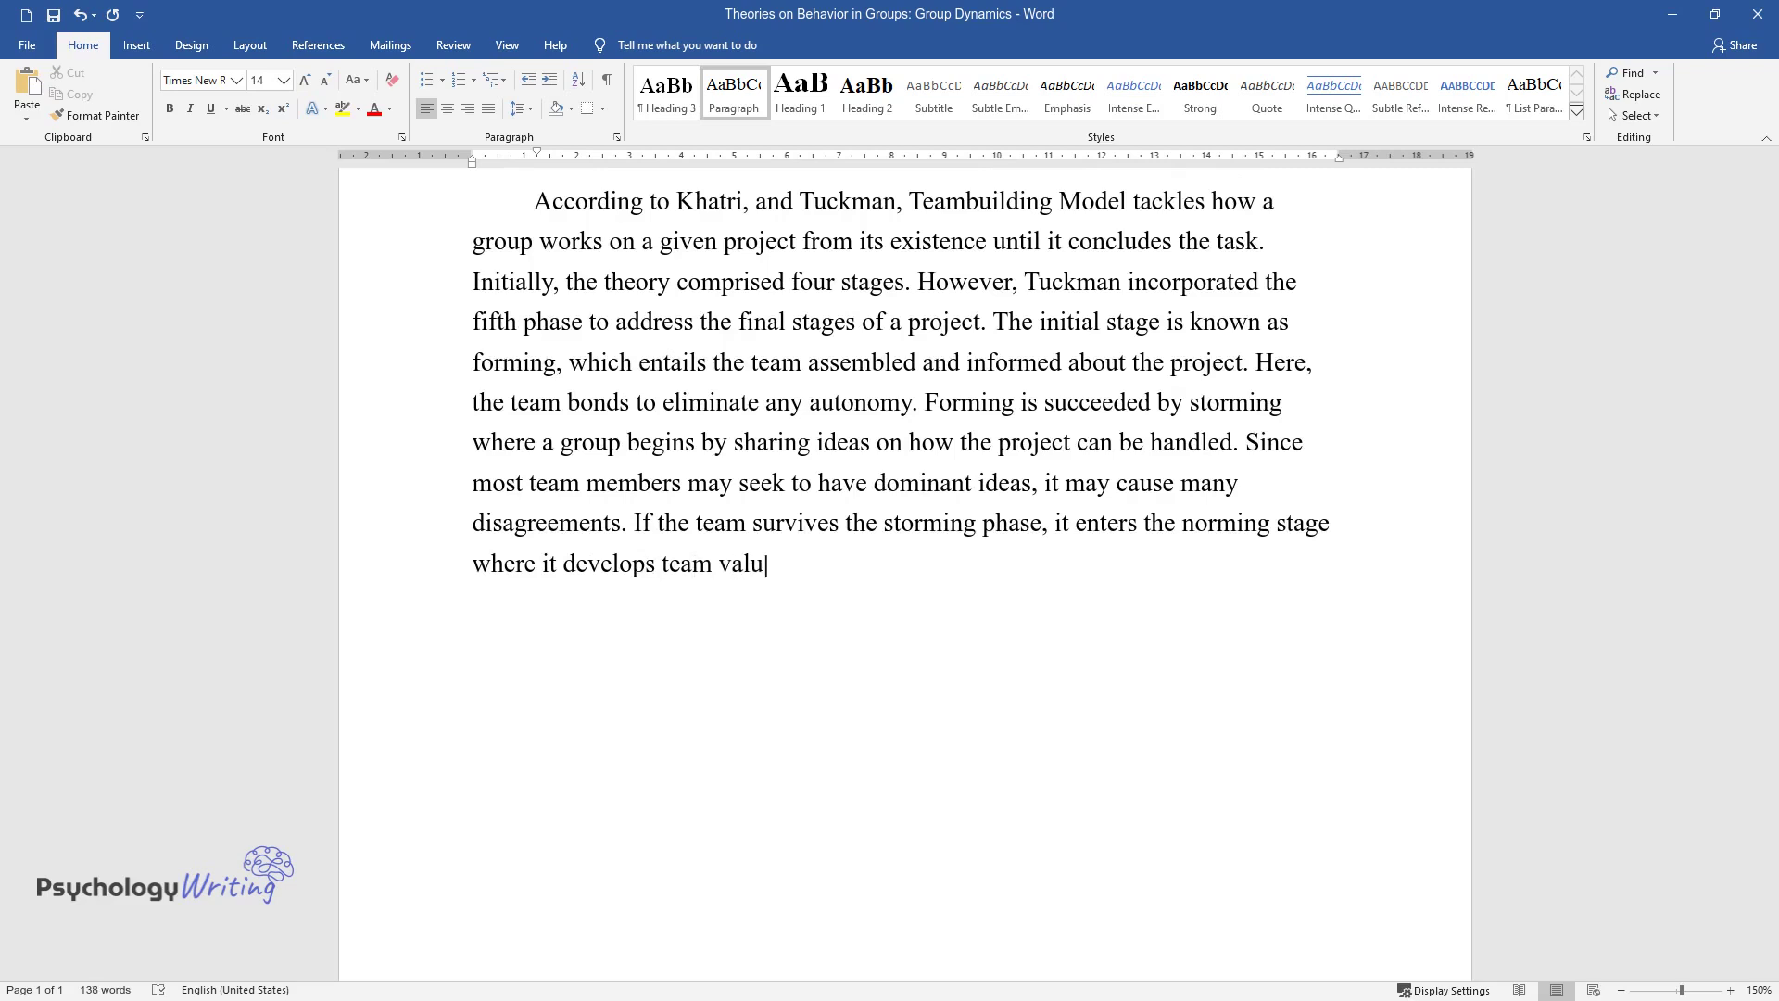
{"action": "type", "text": "es while recognizing the contribut"}
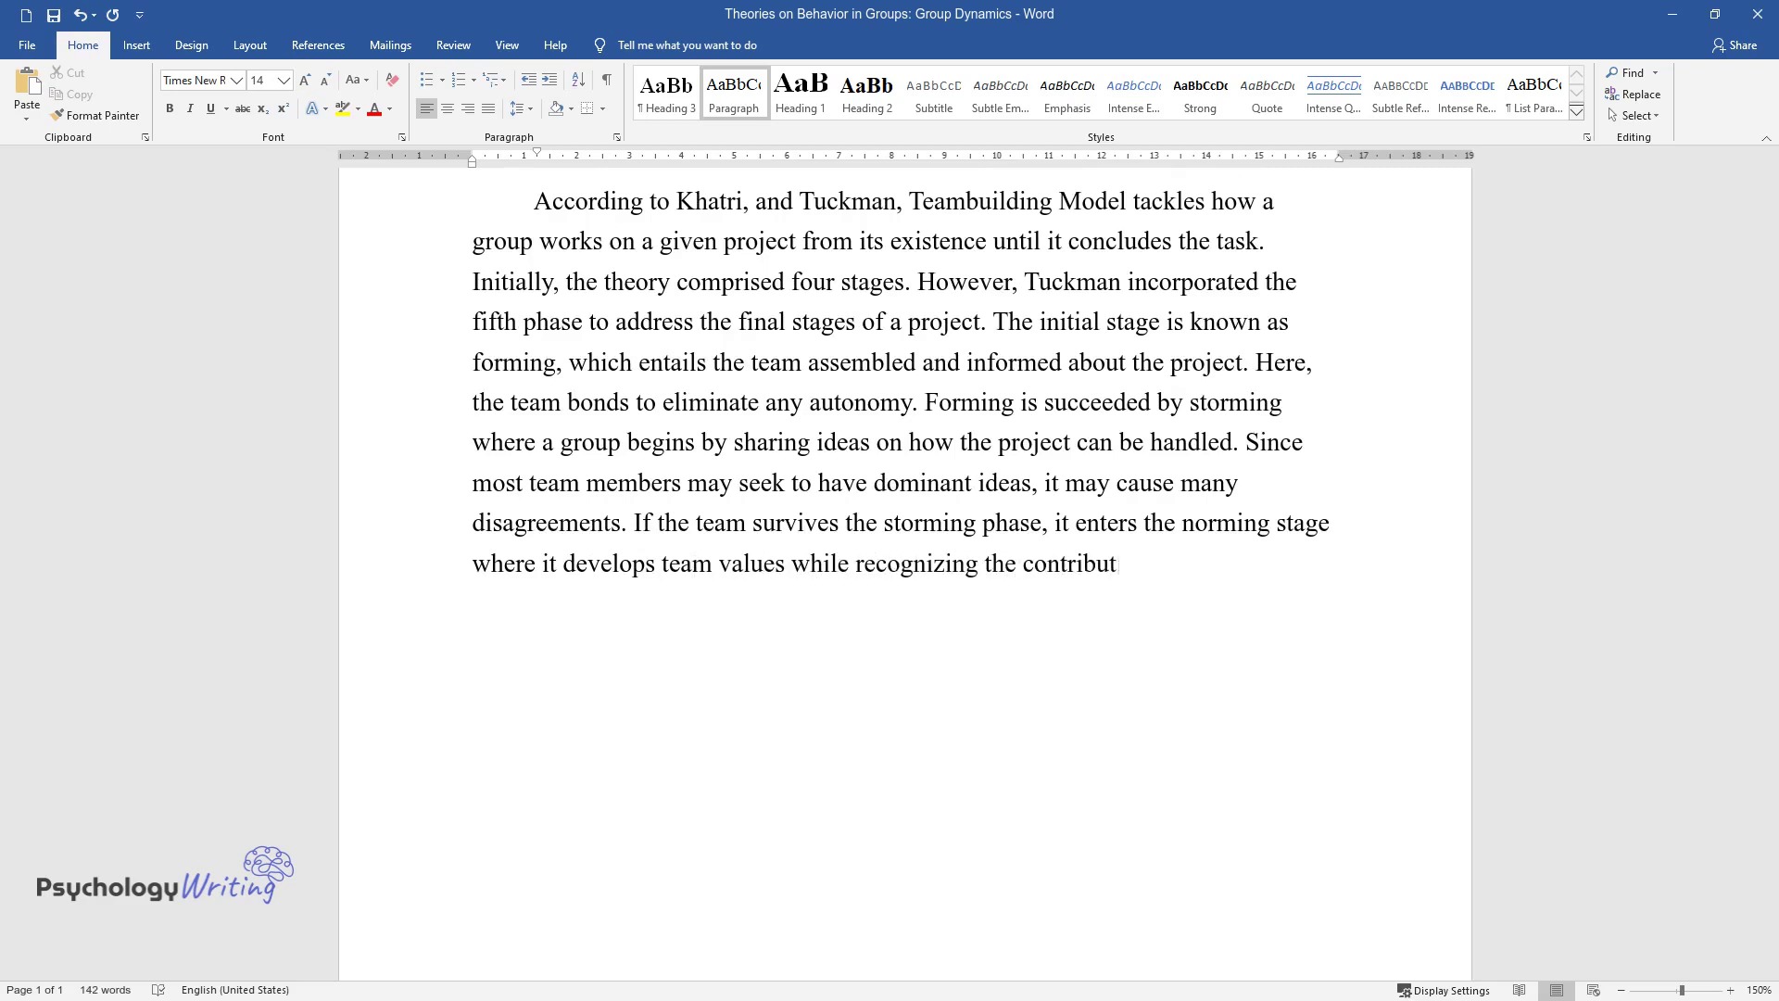
{"action": "type", "text": "ion of each member. The fourth st"}
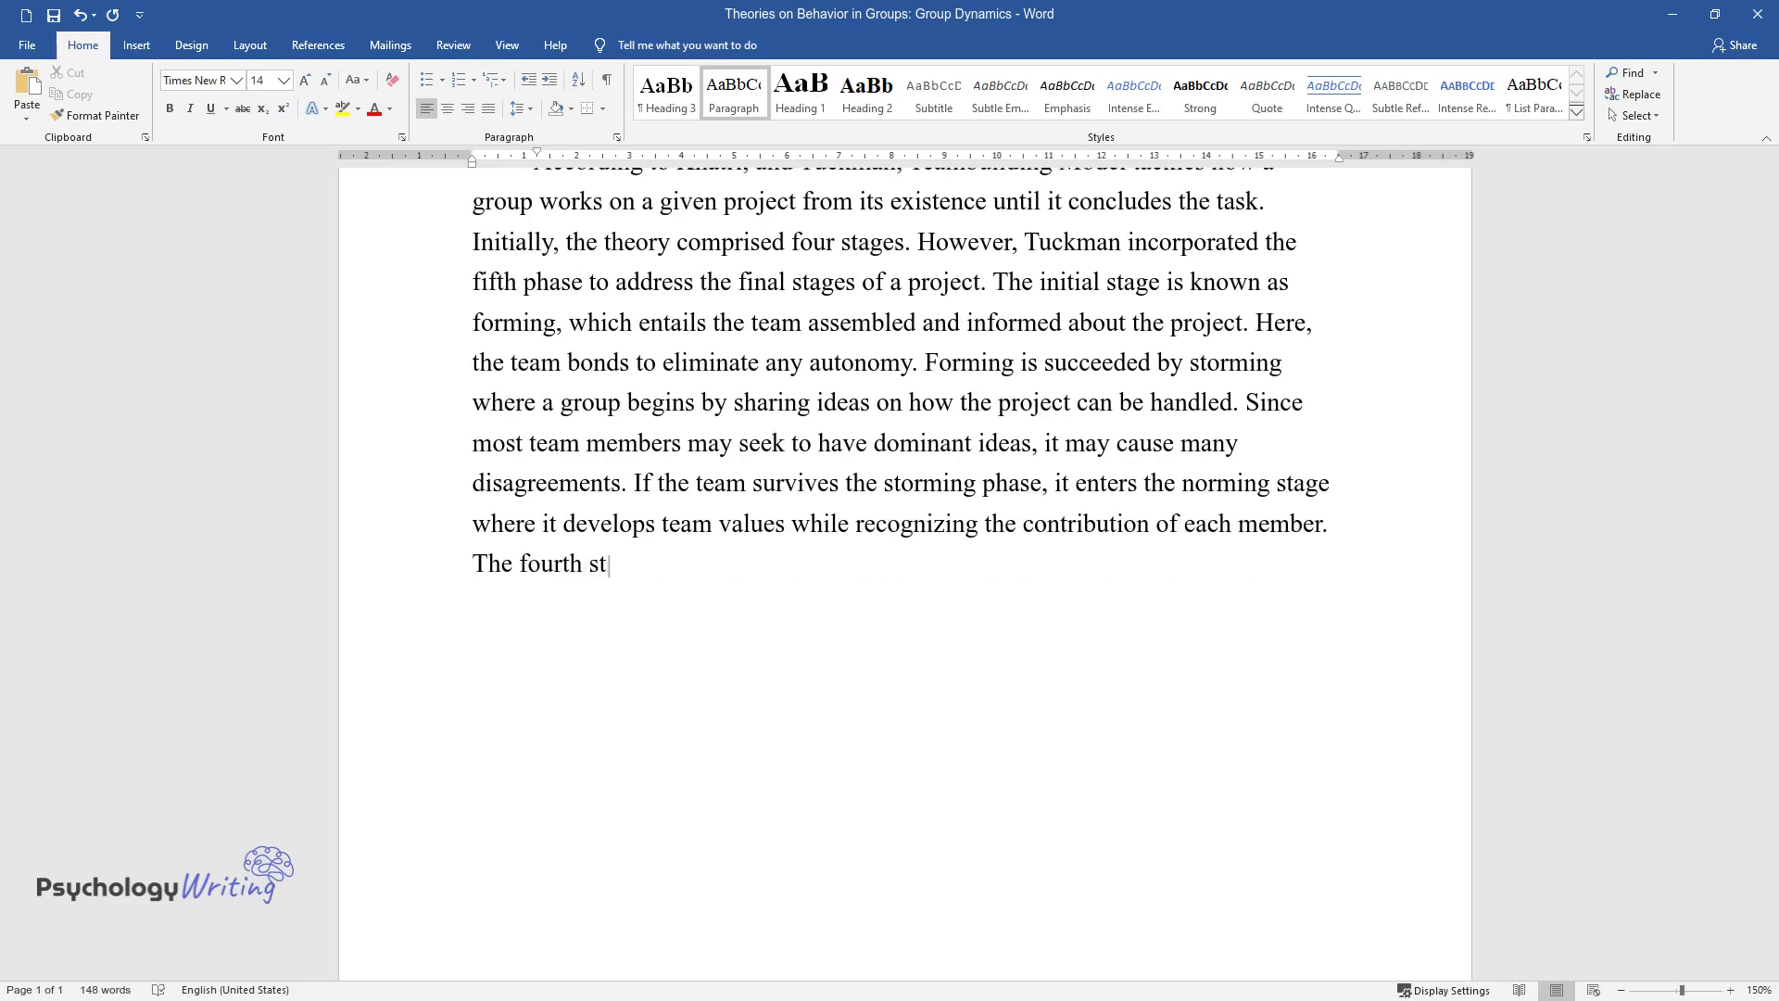
{"action": "type", "text": "age involves performing where the "}
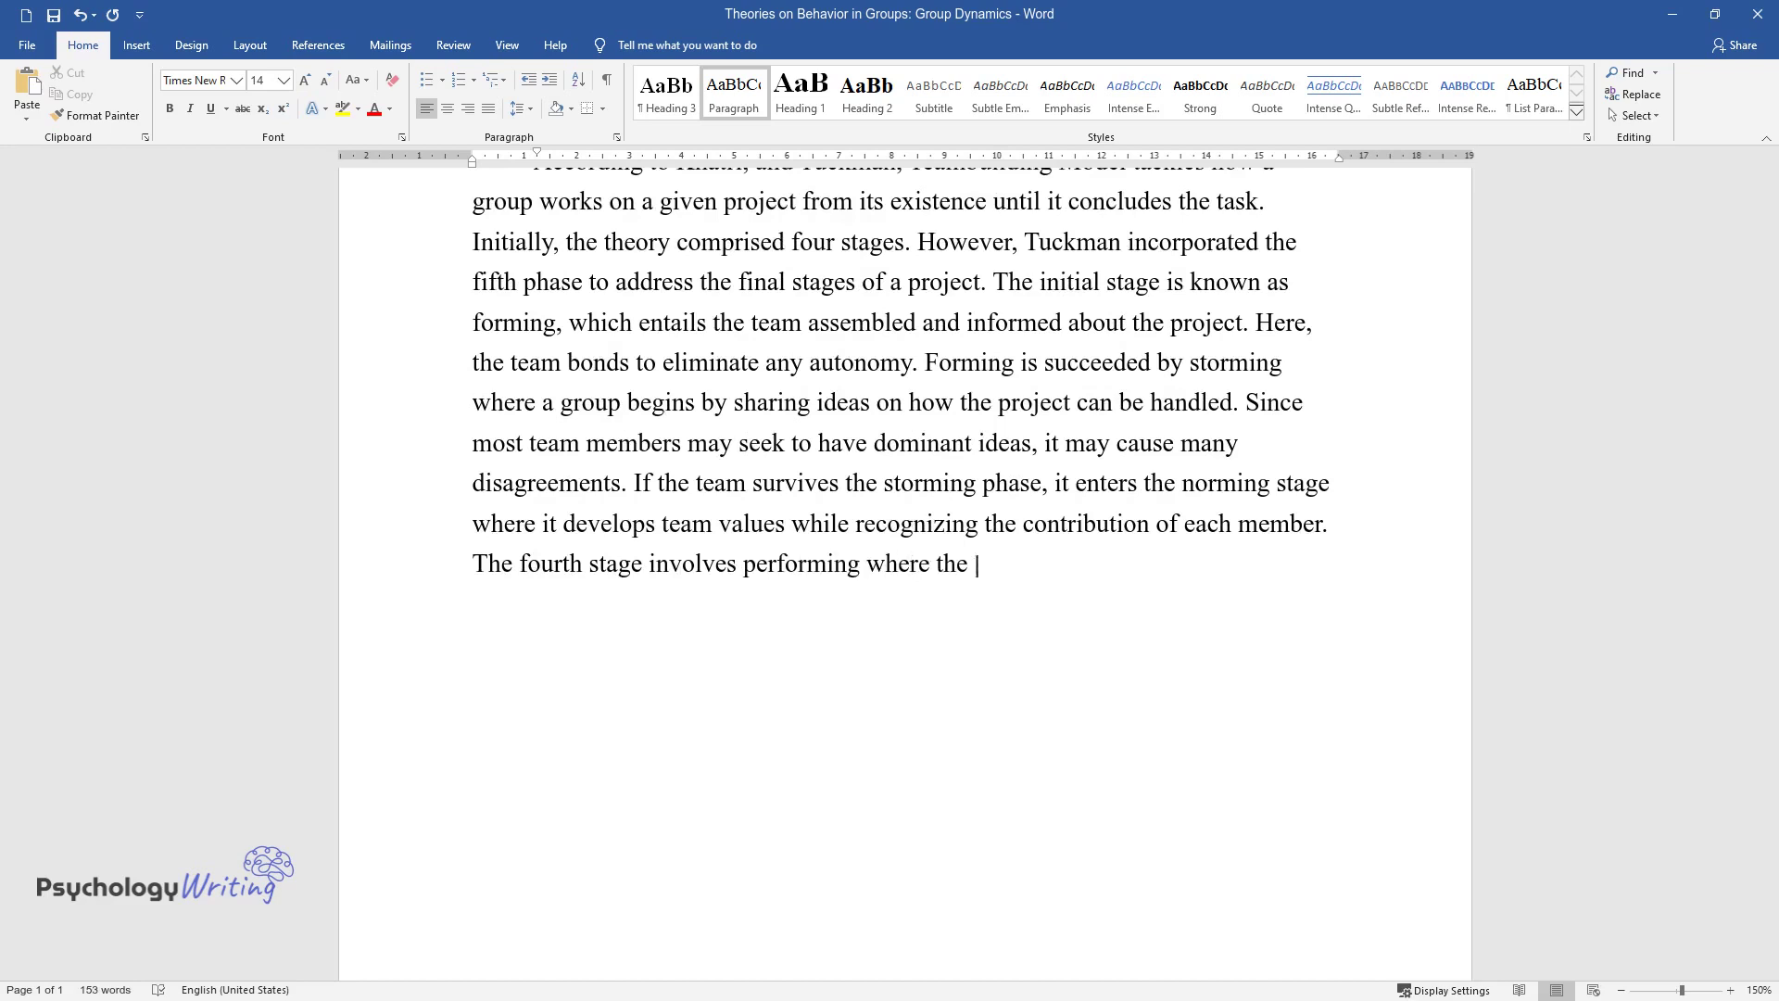
{"action": "type", "text": "members have rich comprehension o"}
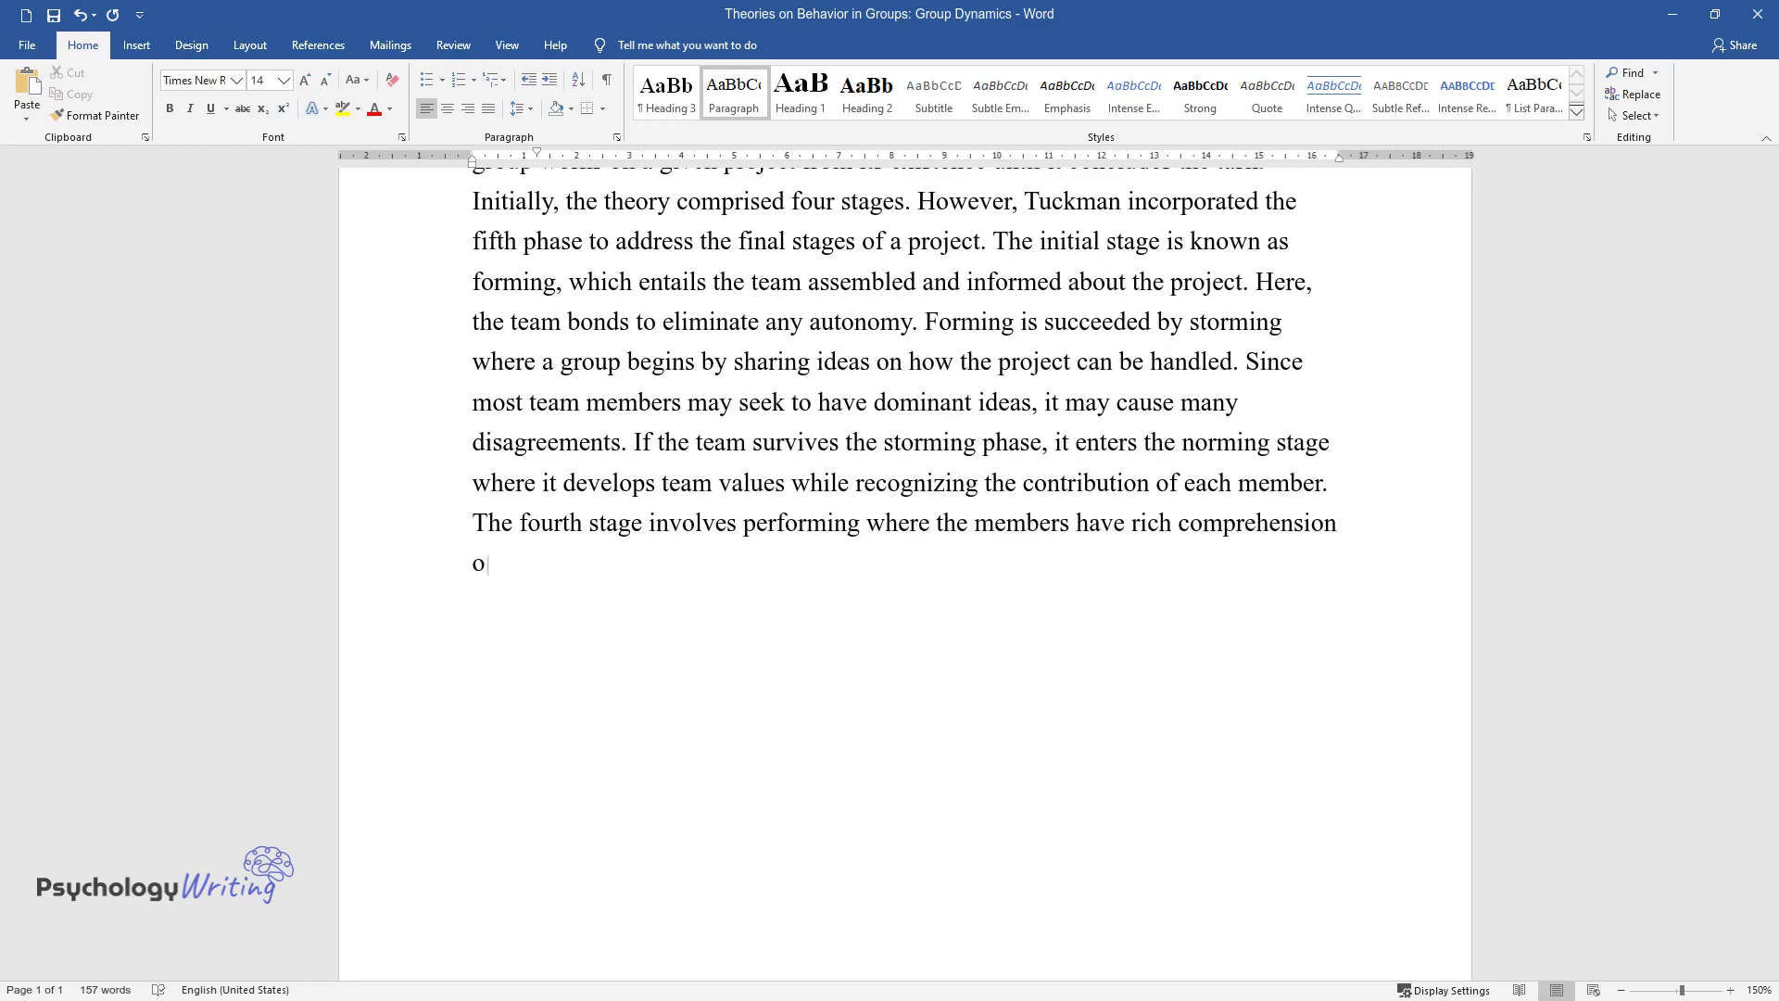
{"action": "type", "text": "f the values of the team and the "}
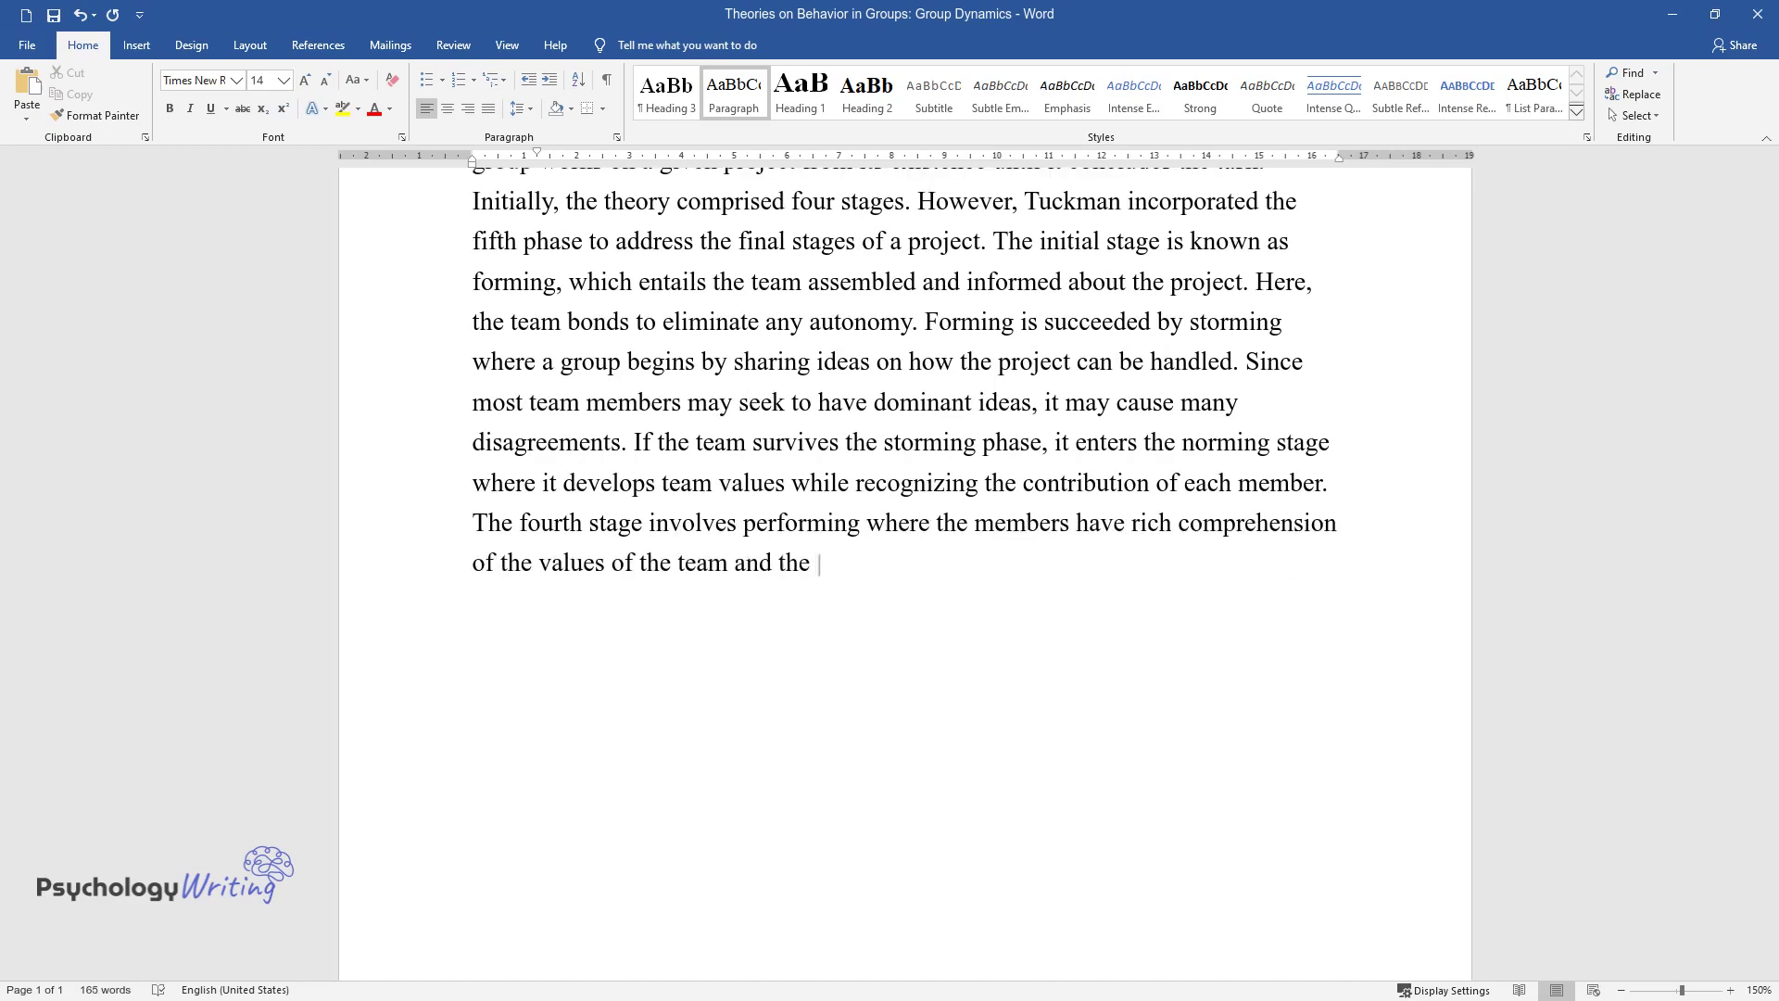
{"action": "type", "text": "role that each person is to play t"}
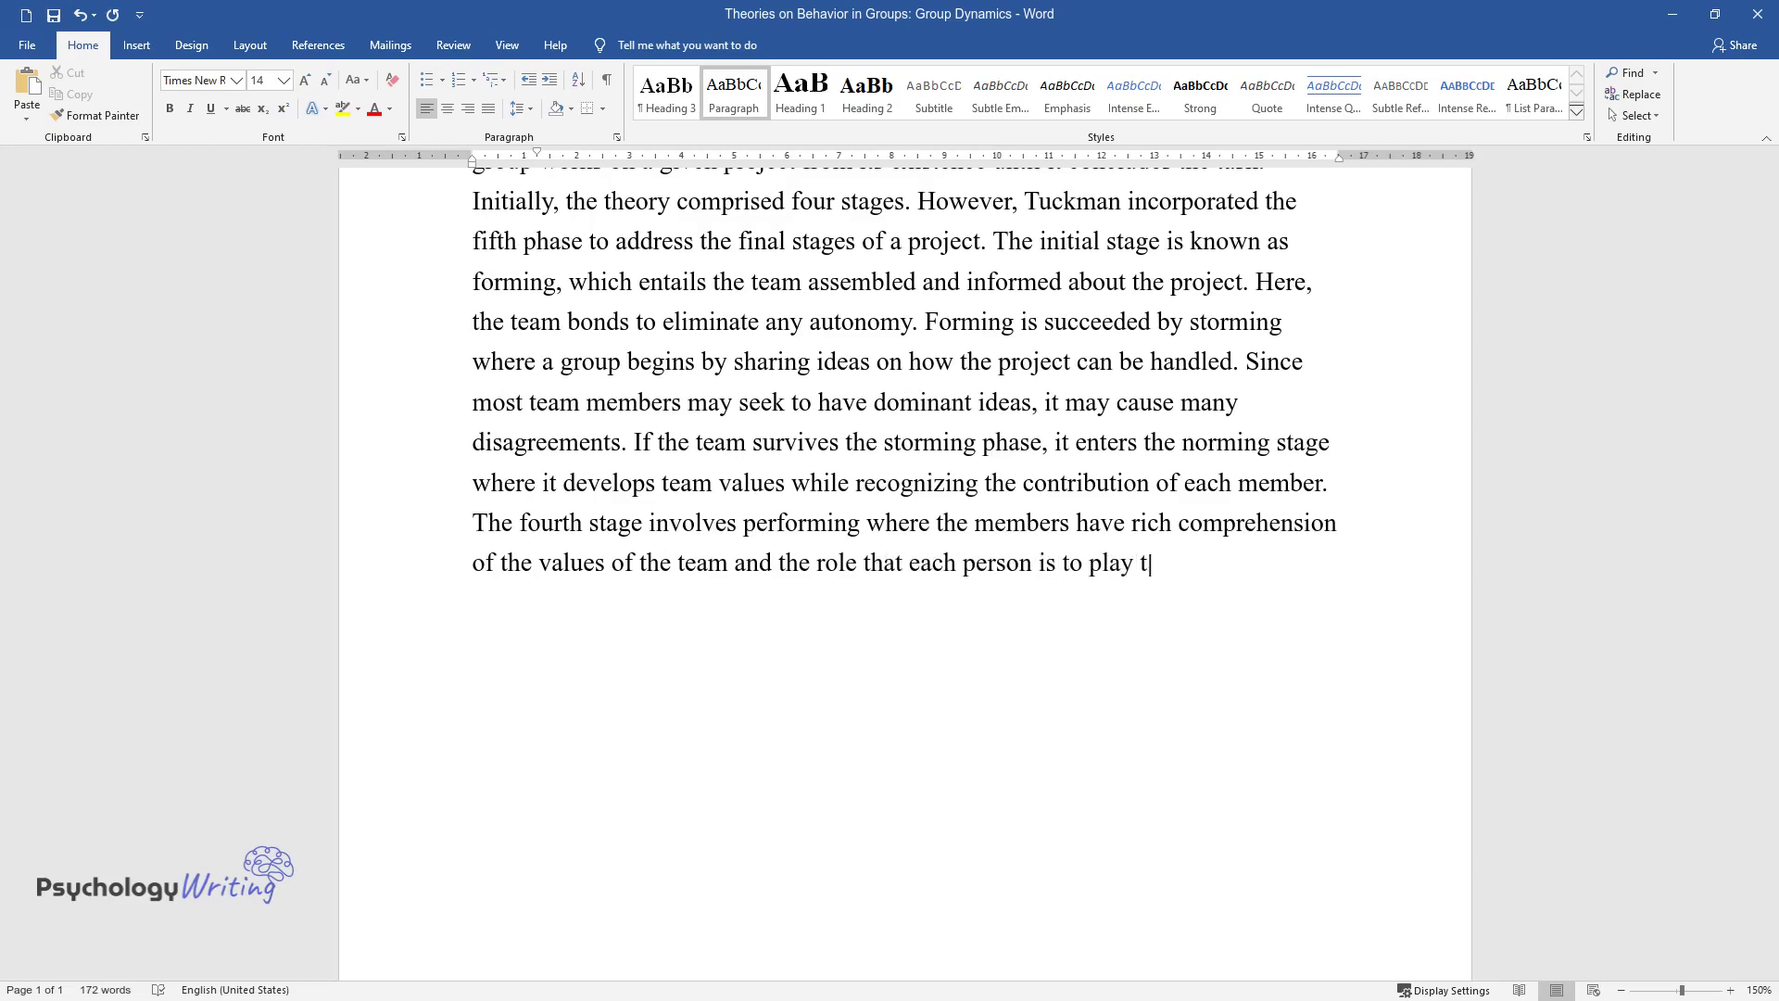
{"action": "type", "text": "o complete the task. The existing"}
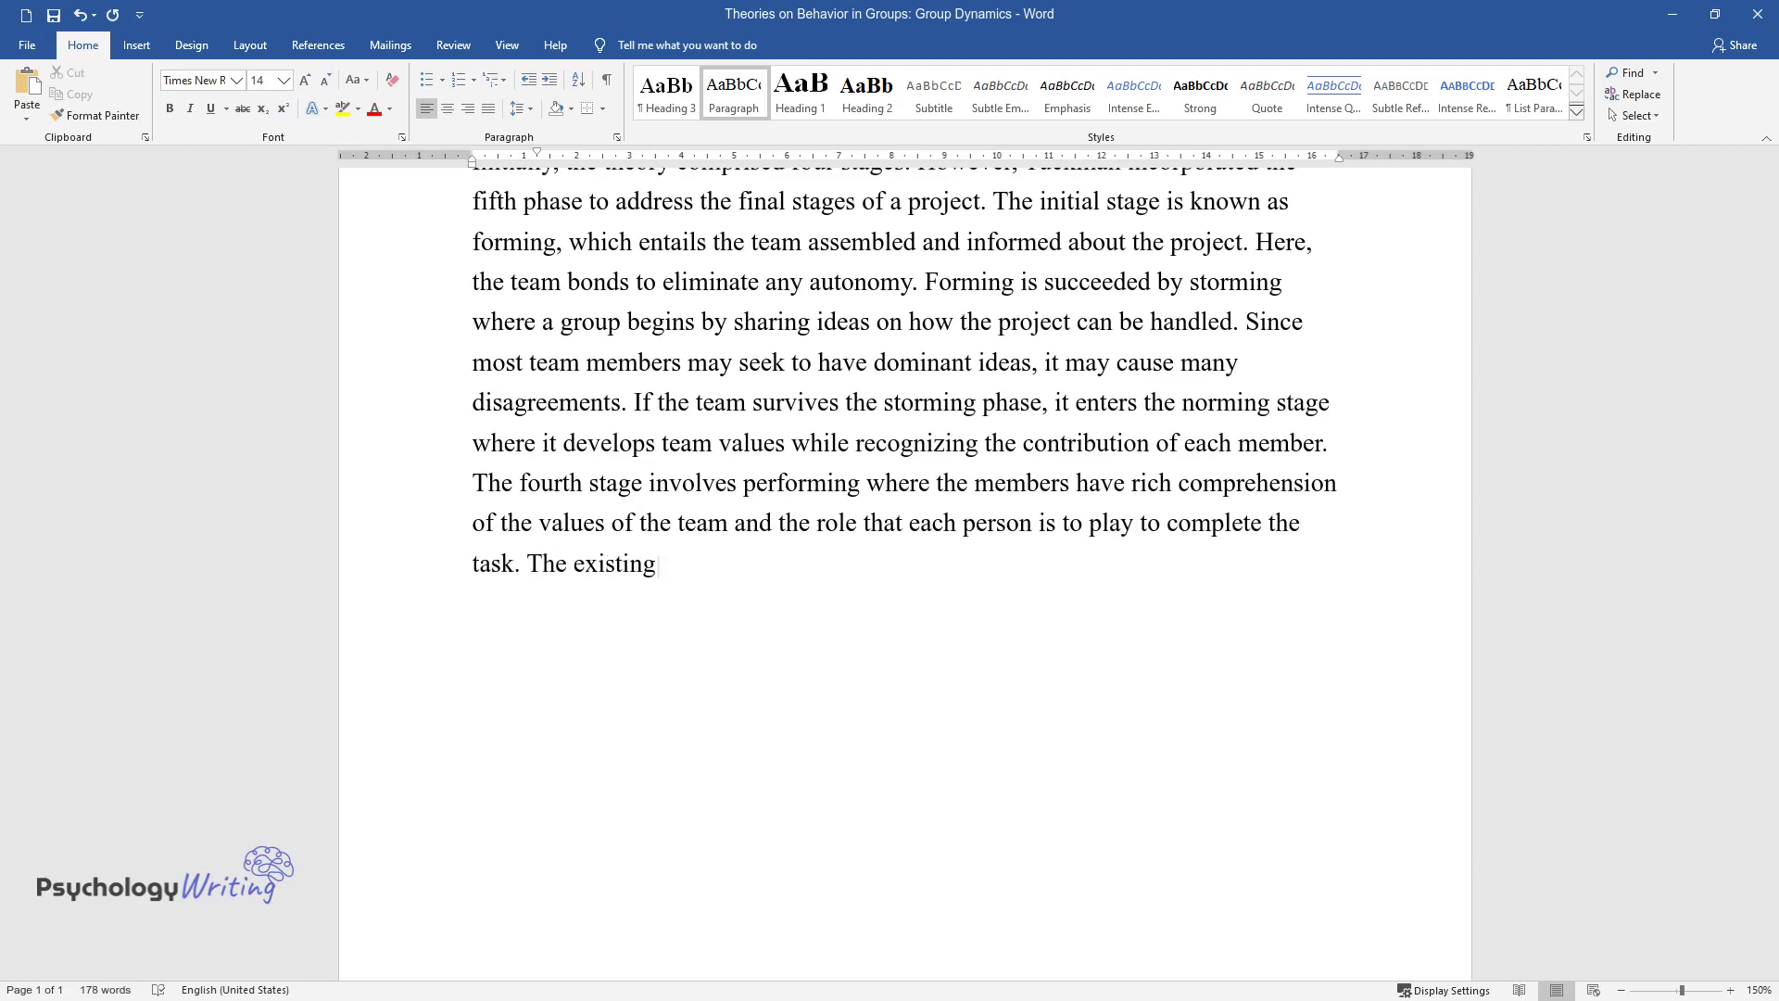
{"action": "type", "text": " camaraderie, unity, and proper c"}
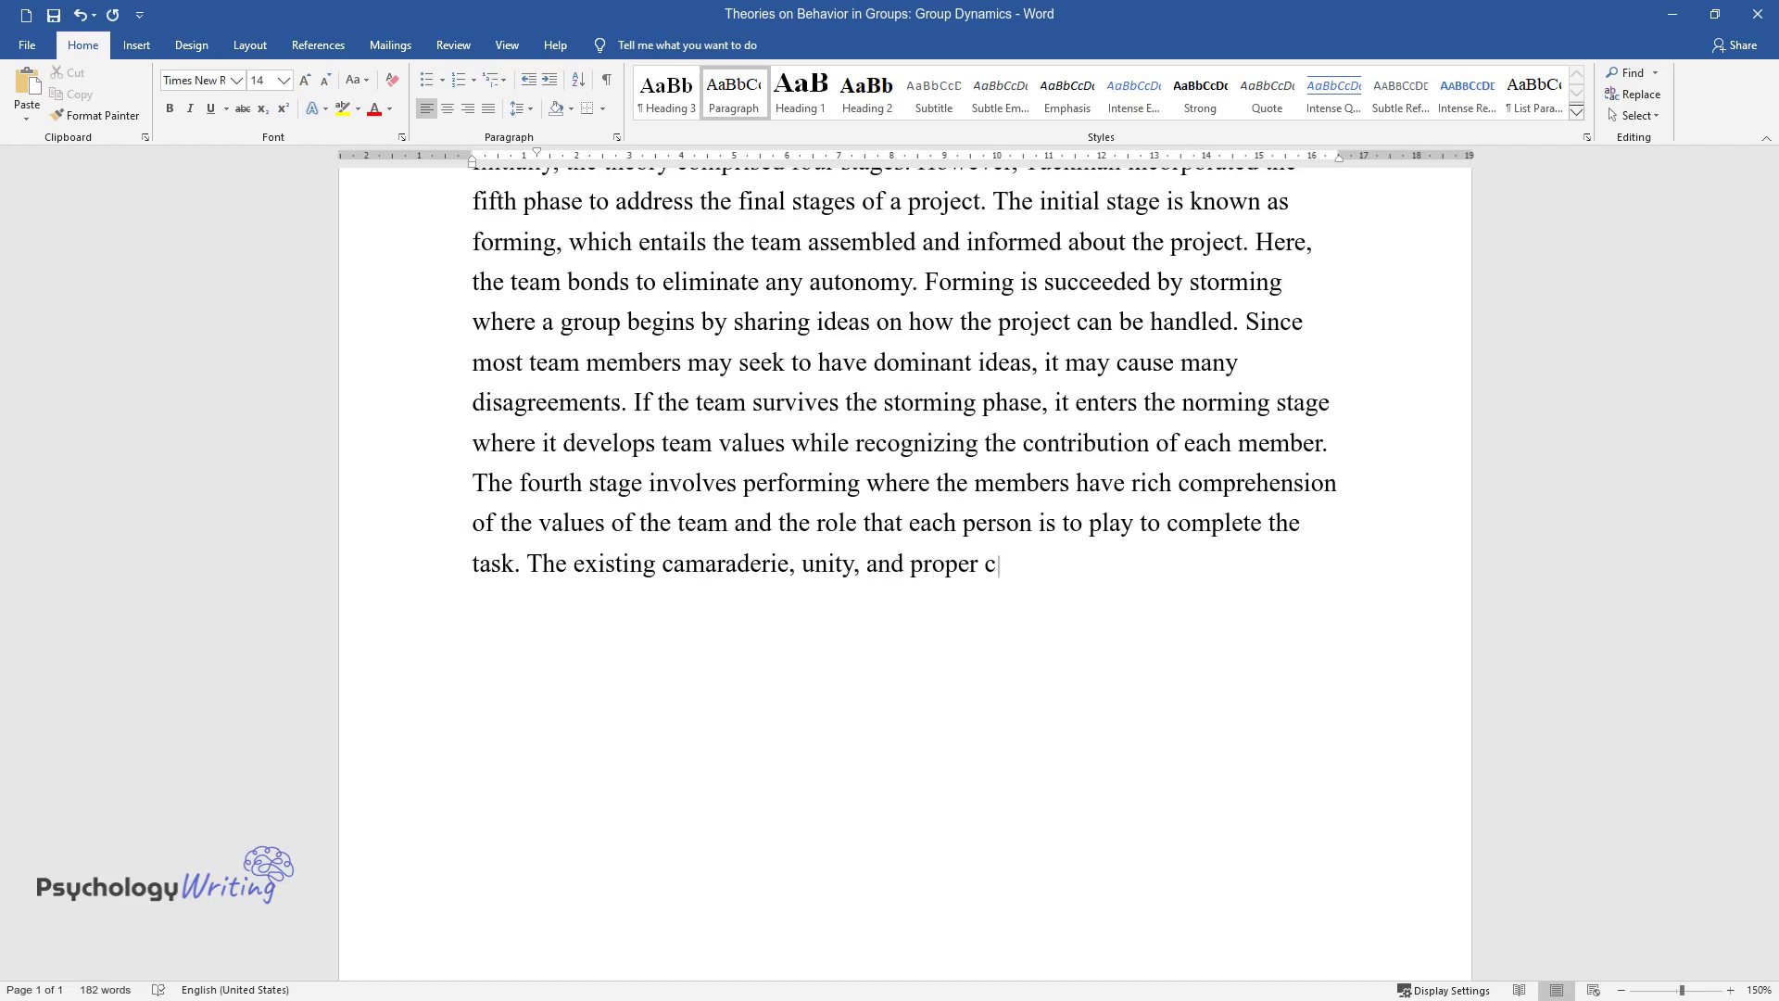
{"action": "type", "text": "ommunication help the team to work"}
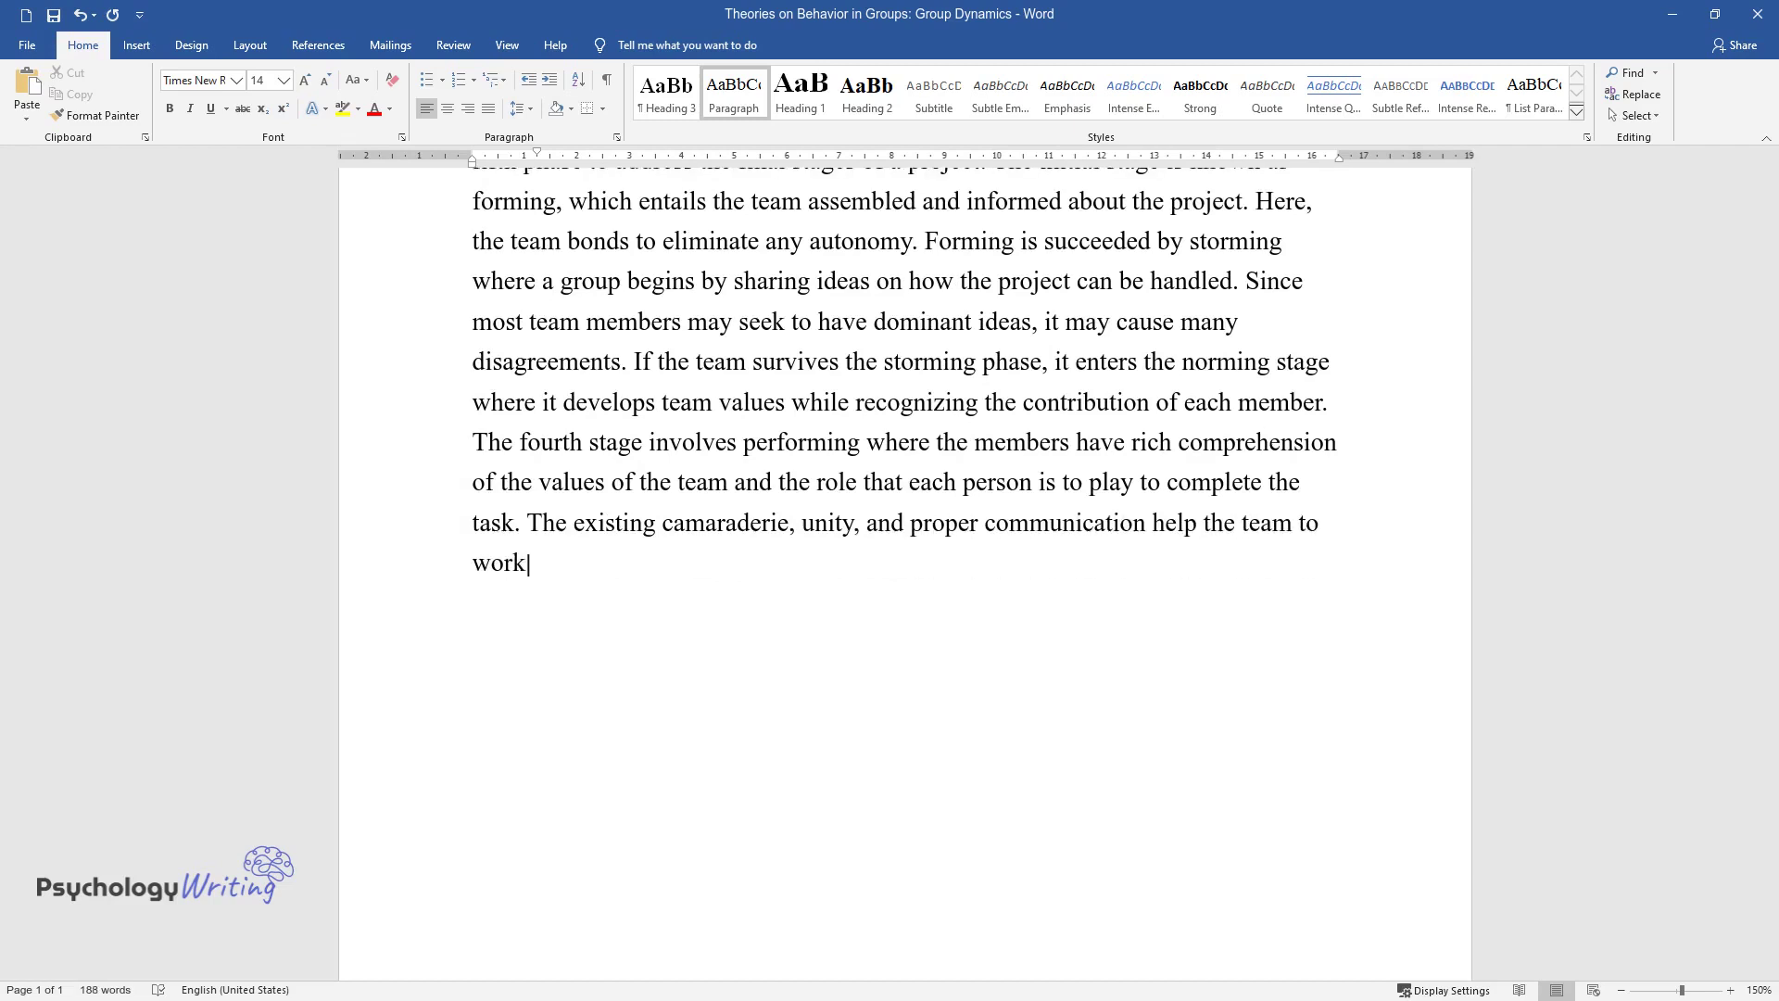
{"action": "type", "text": " on the project. Ultimately, the "}
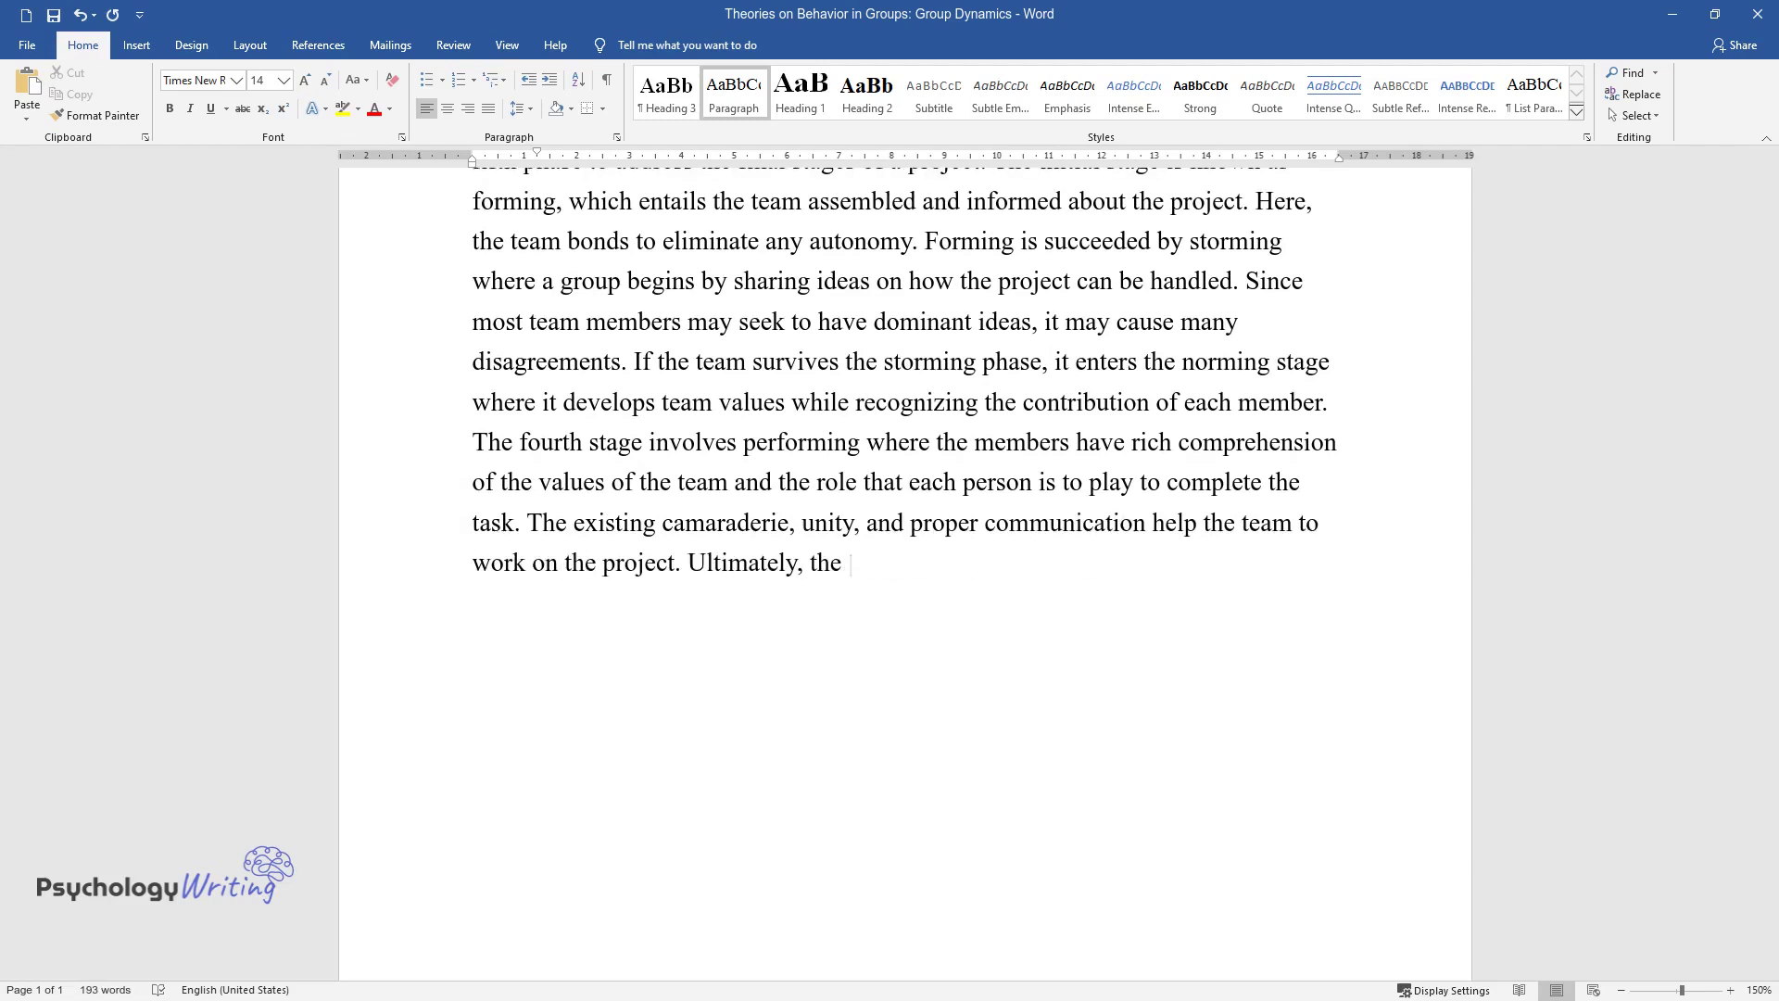
{"action": "type", "text": "members get to the transforming st"}
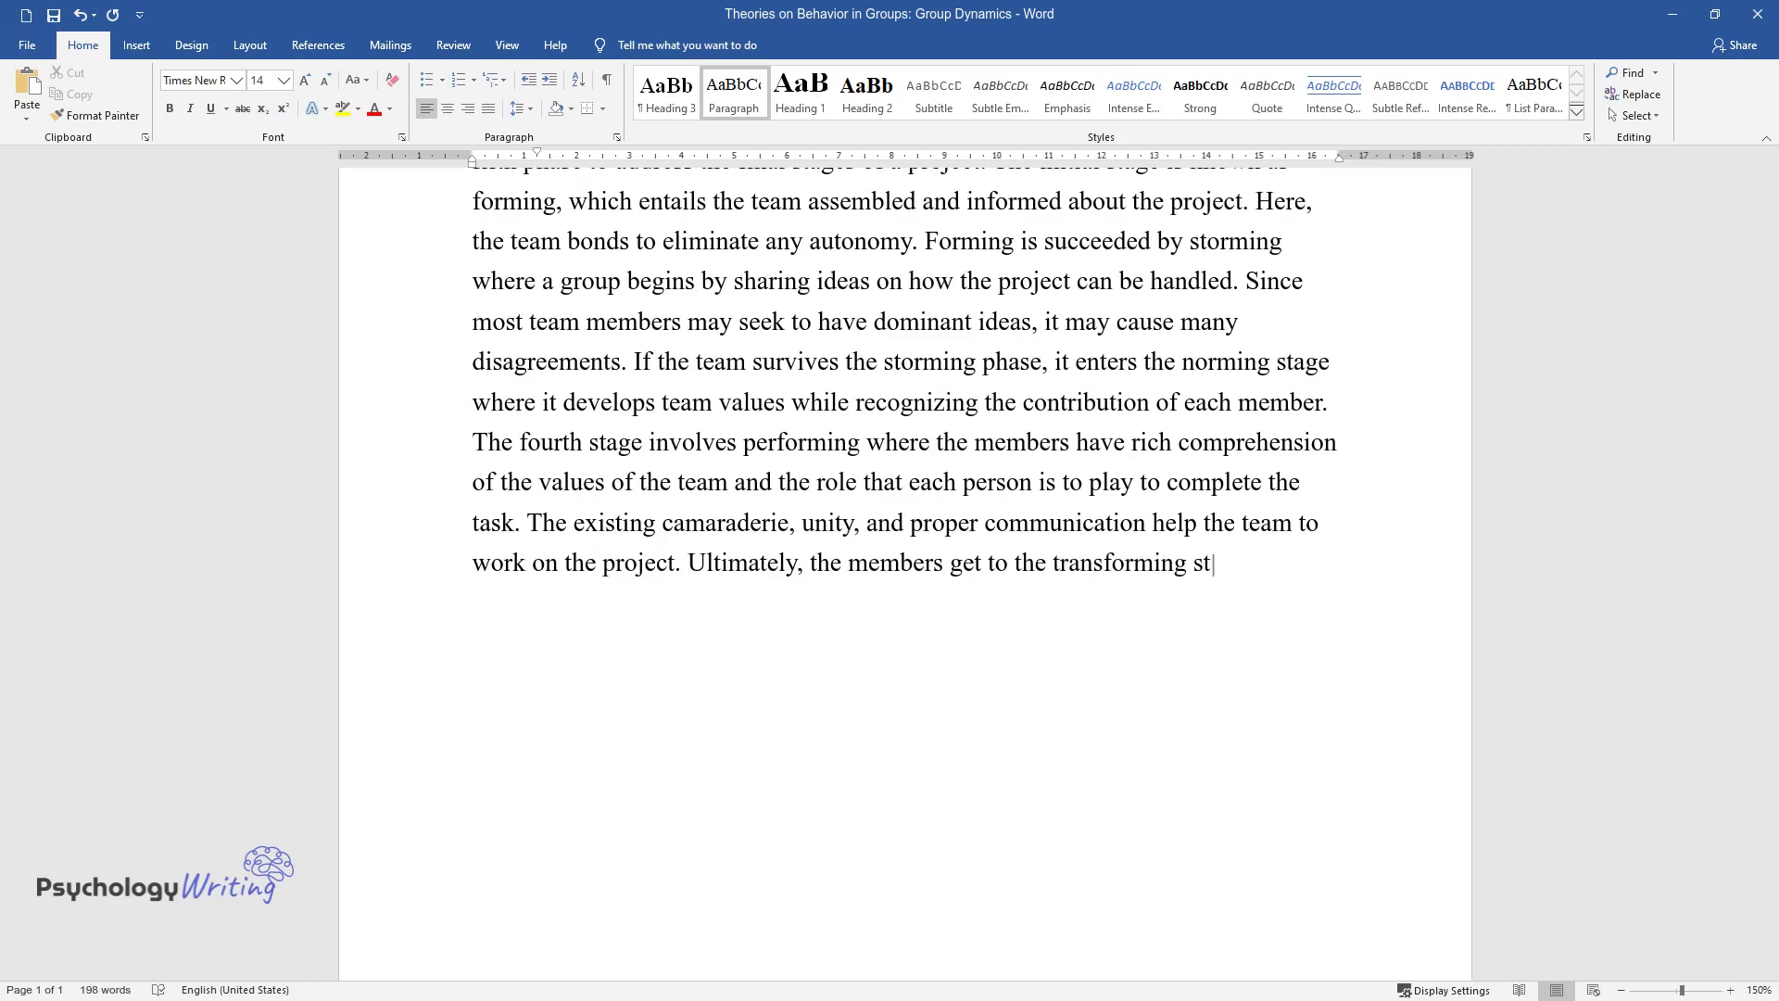
{"action": "type", "text": "age whereby the proper functionin"}
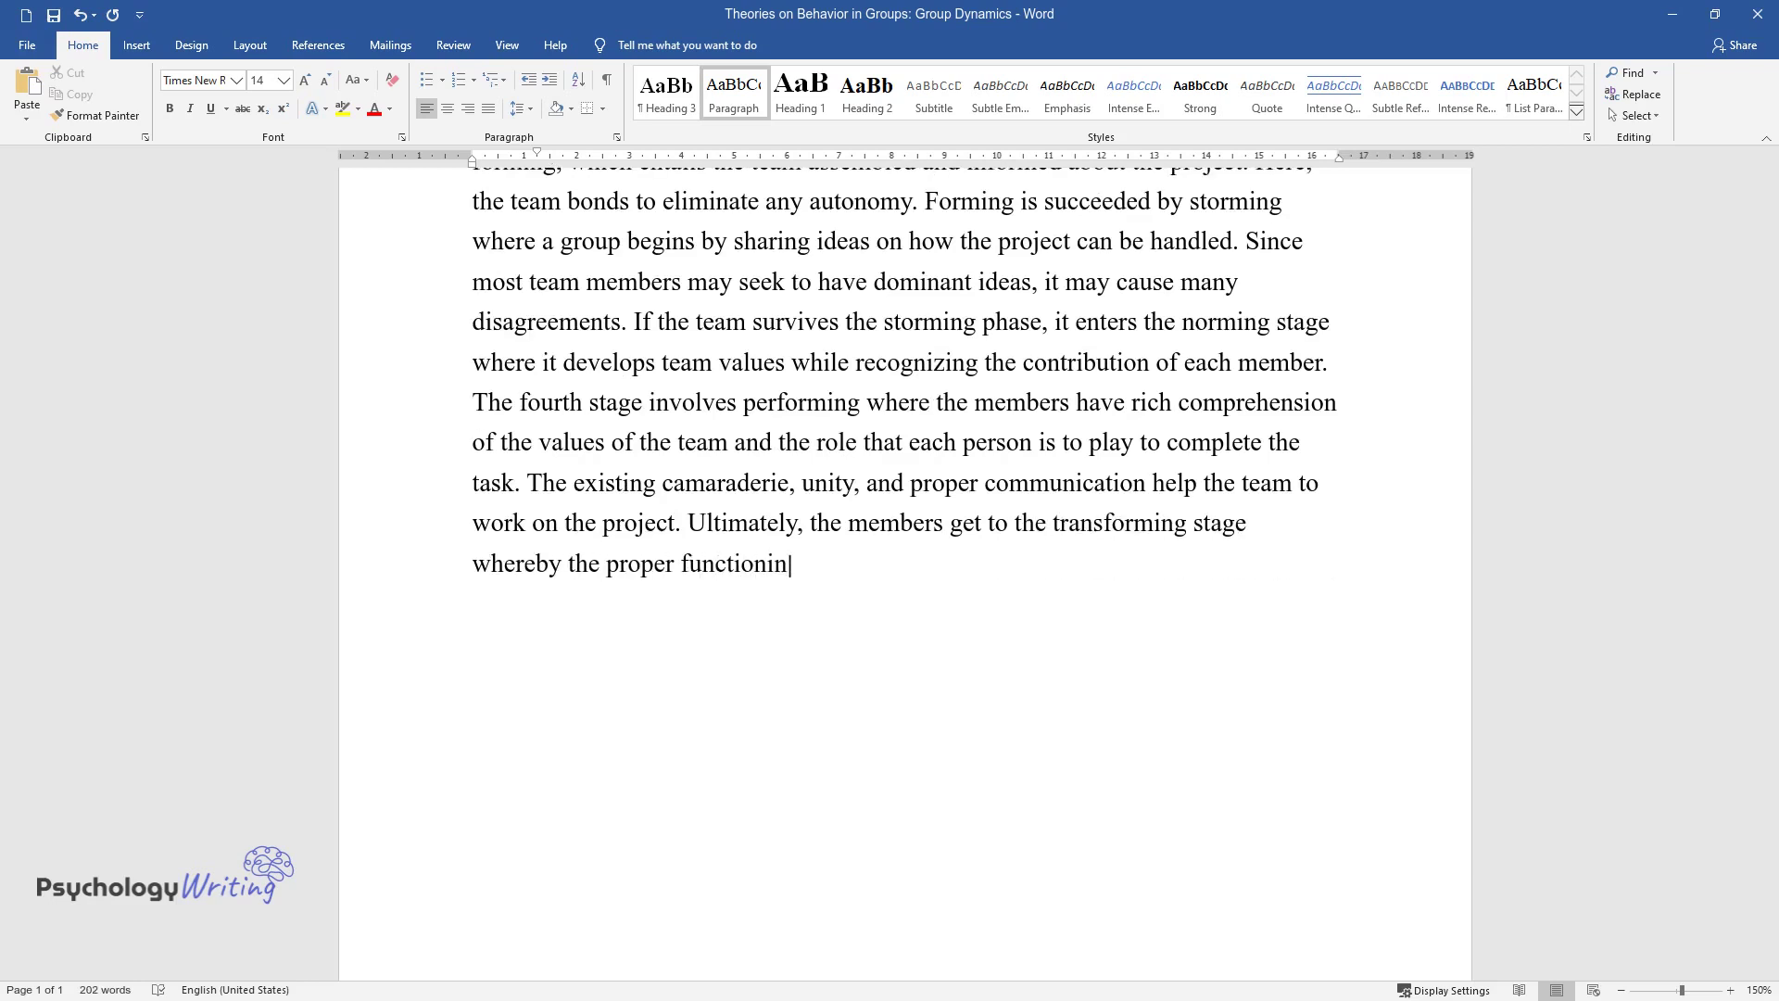
{"action": "type", "text": "g of the team helps it to respond to any modifications."}
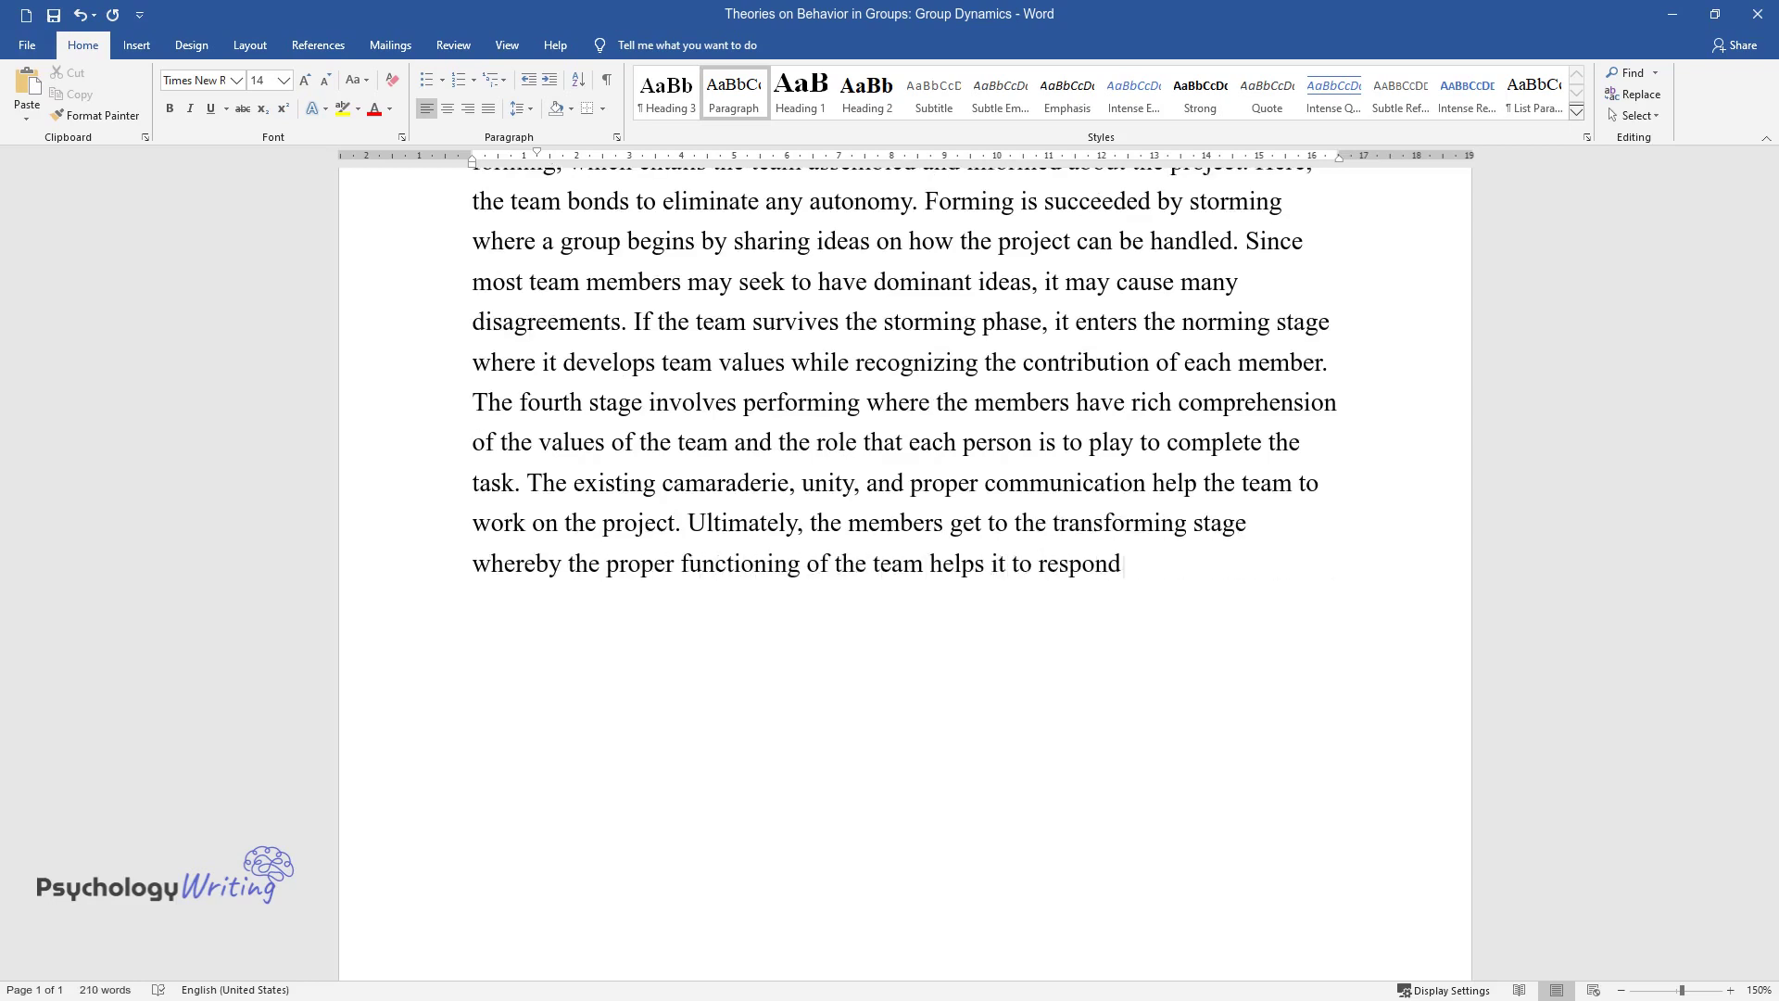
{"action": "key", "text": "Return"}
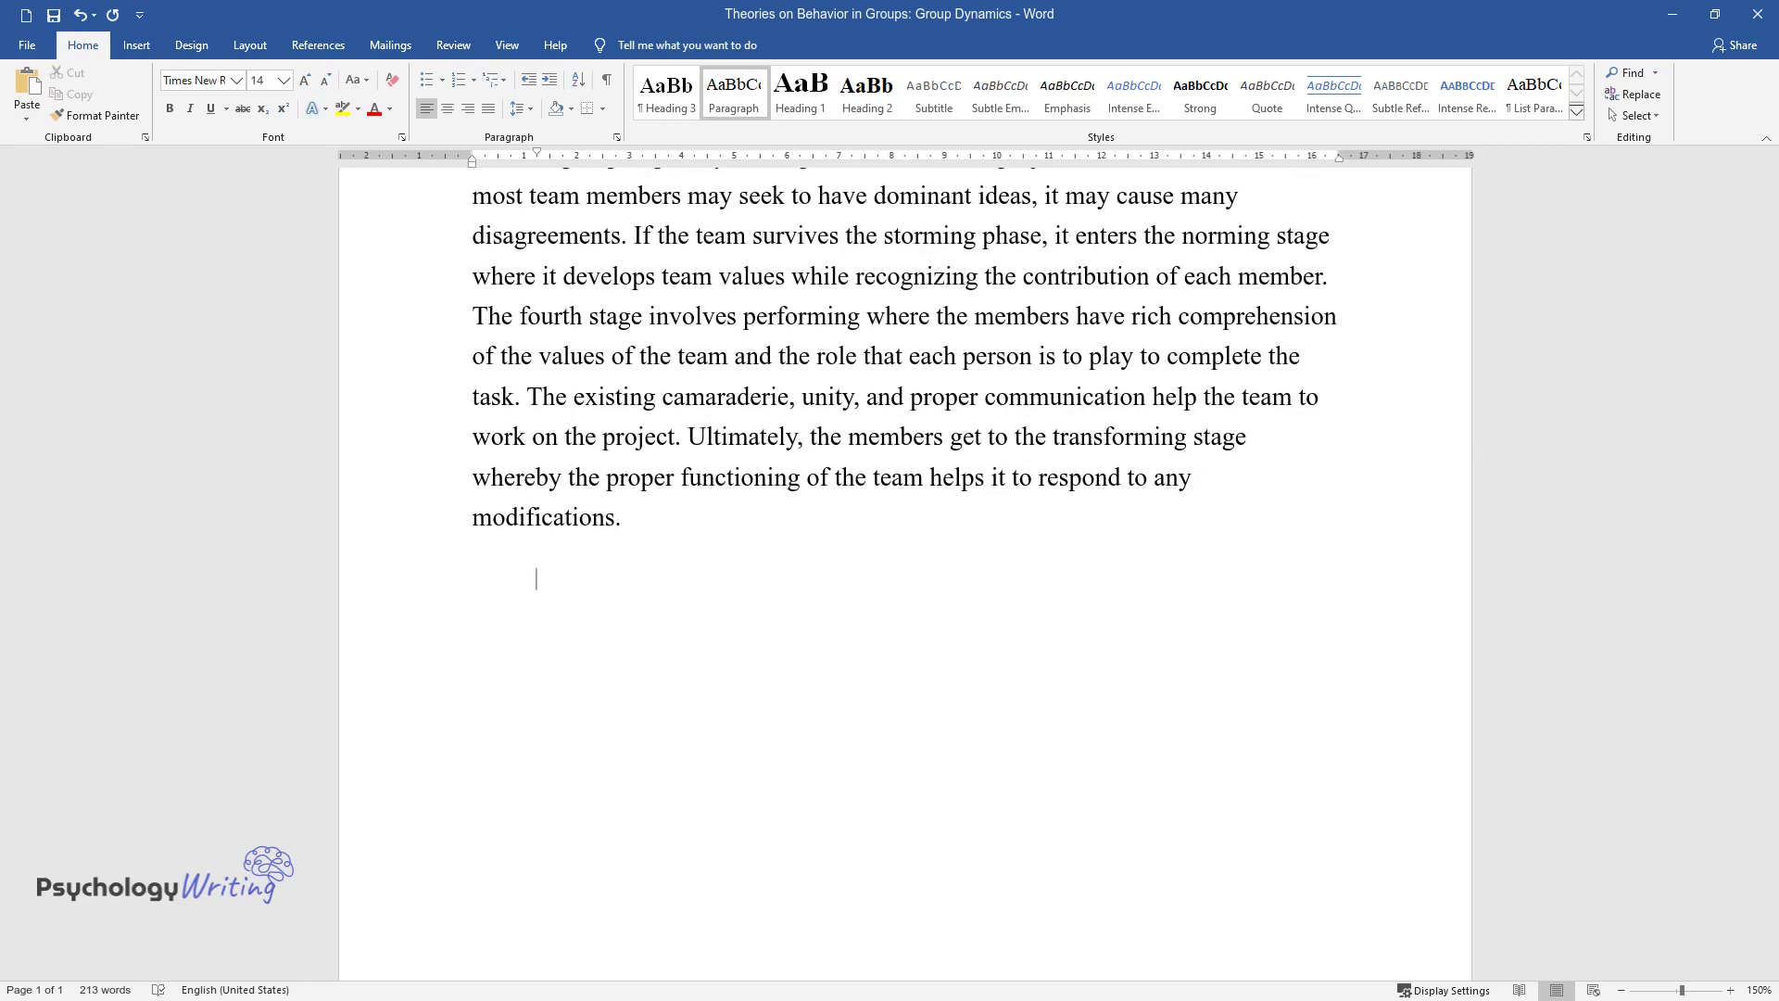
Write the 'Likewise…' child protection team paragraph, then type the heading 'Application of McClelland's Theory'.
{"action": "type", "text": "Likewise, a multidiscipli"}
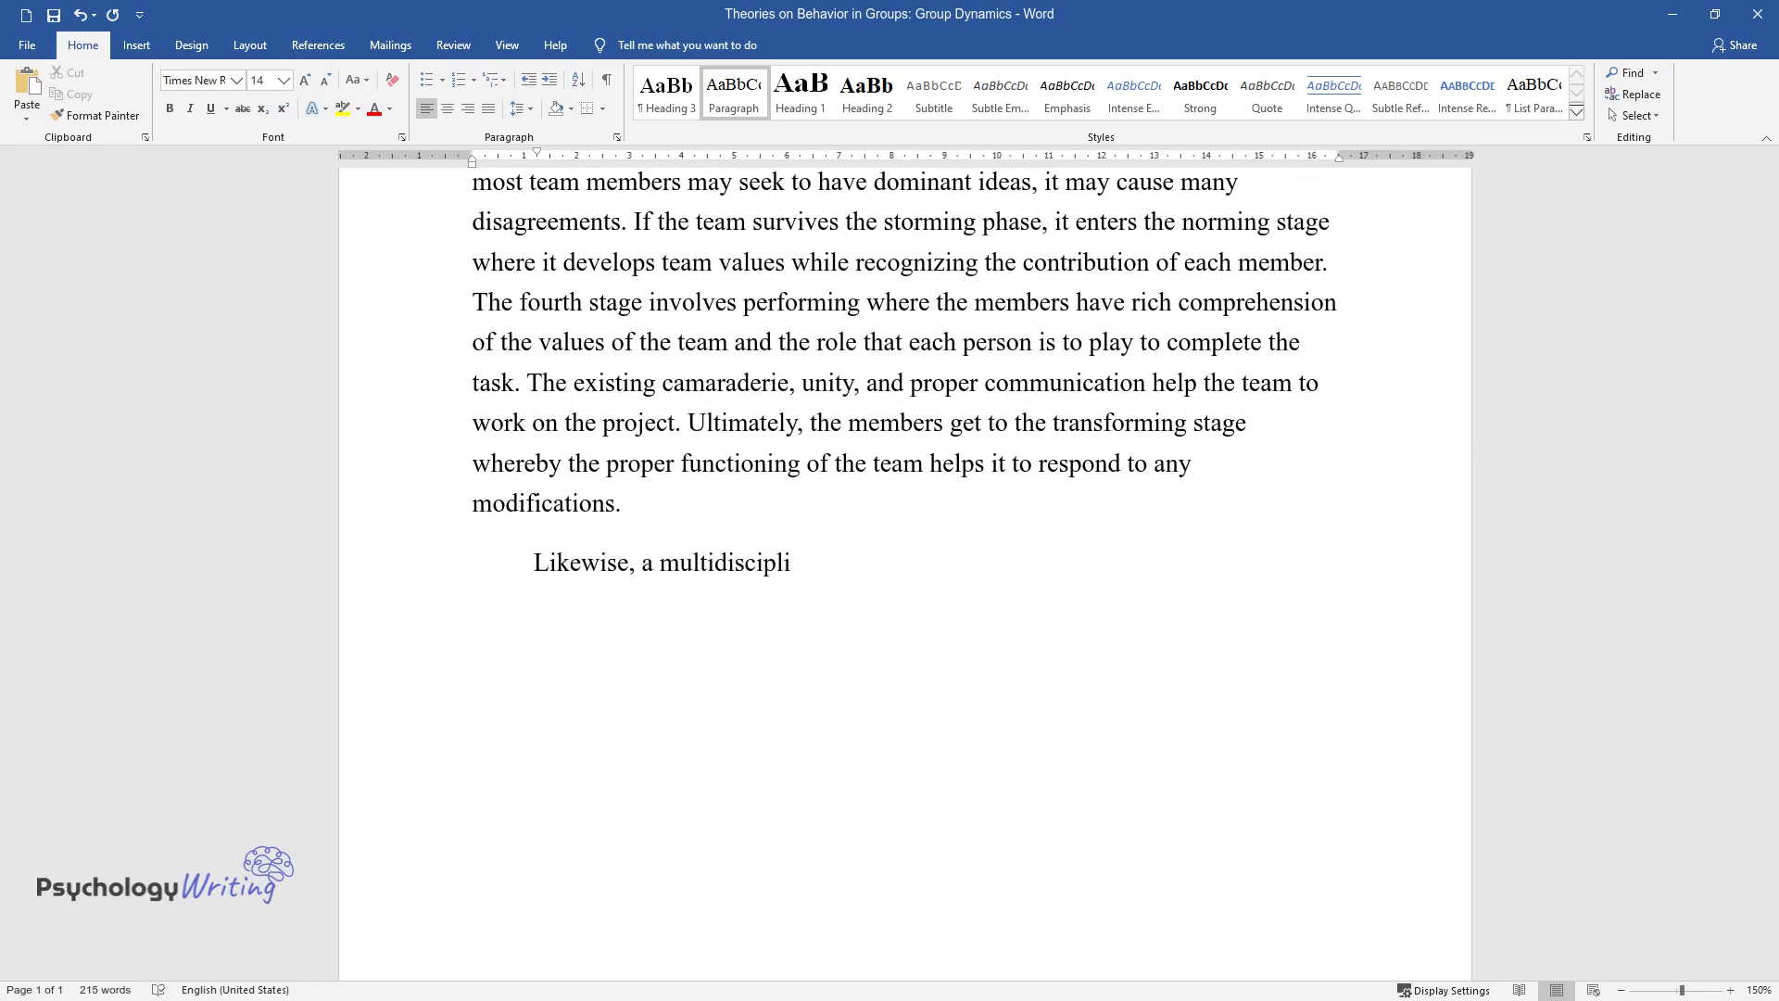
{"action": "type", "text": "nary child protection team made up"}
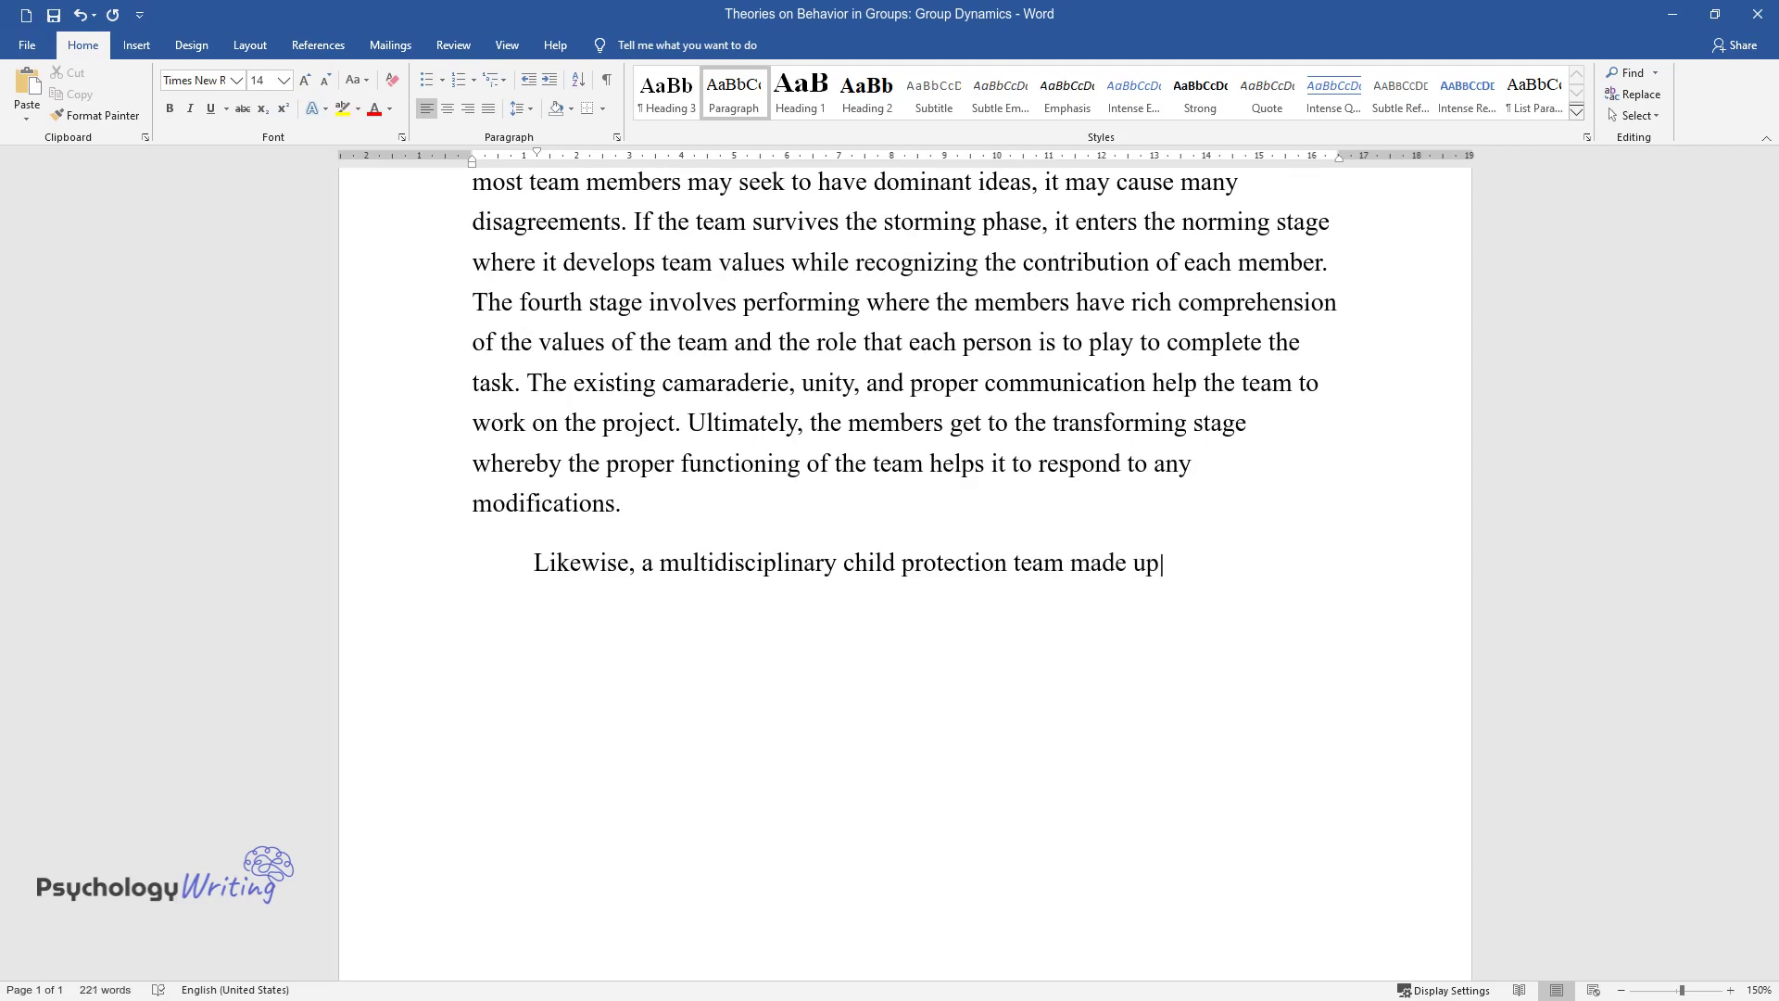
{"action": "type", "text": " of social workers, health visitor"}
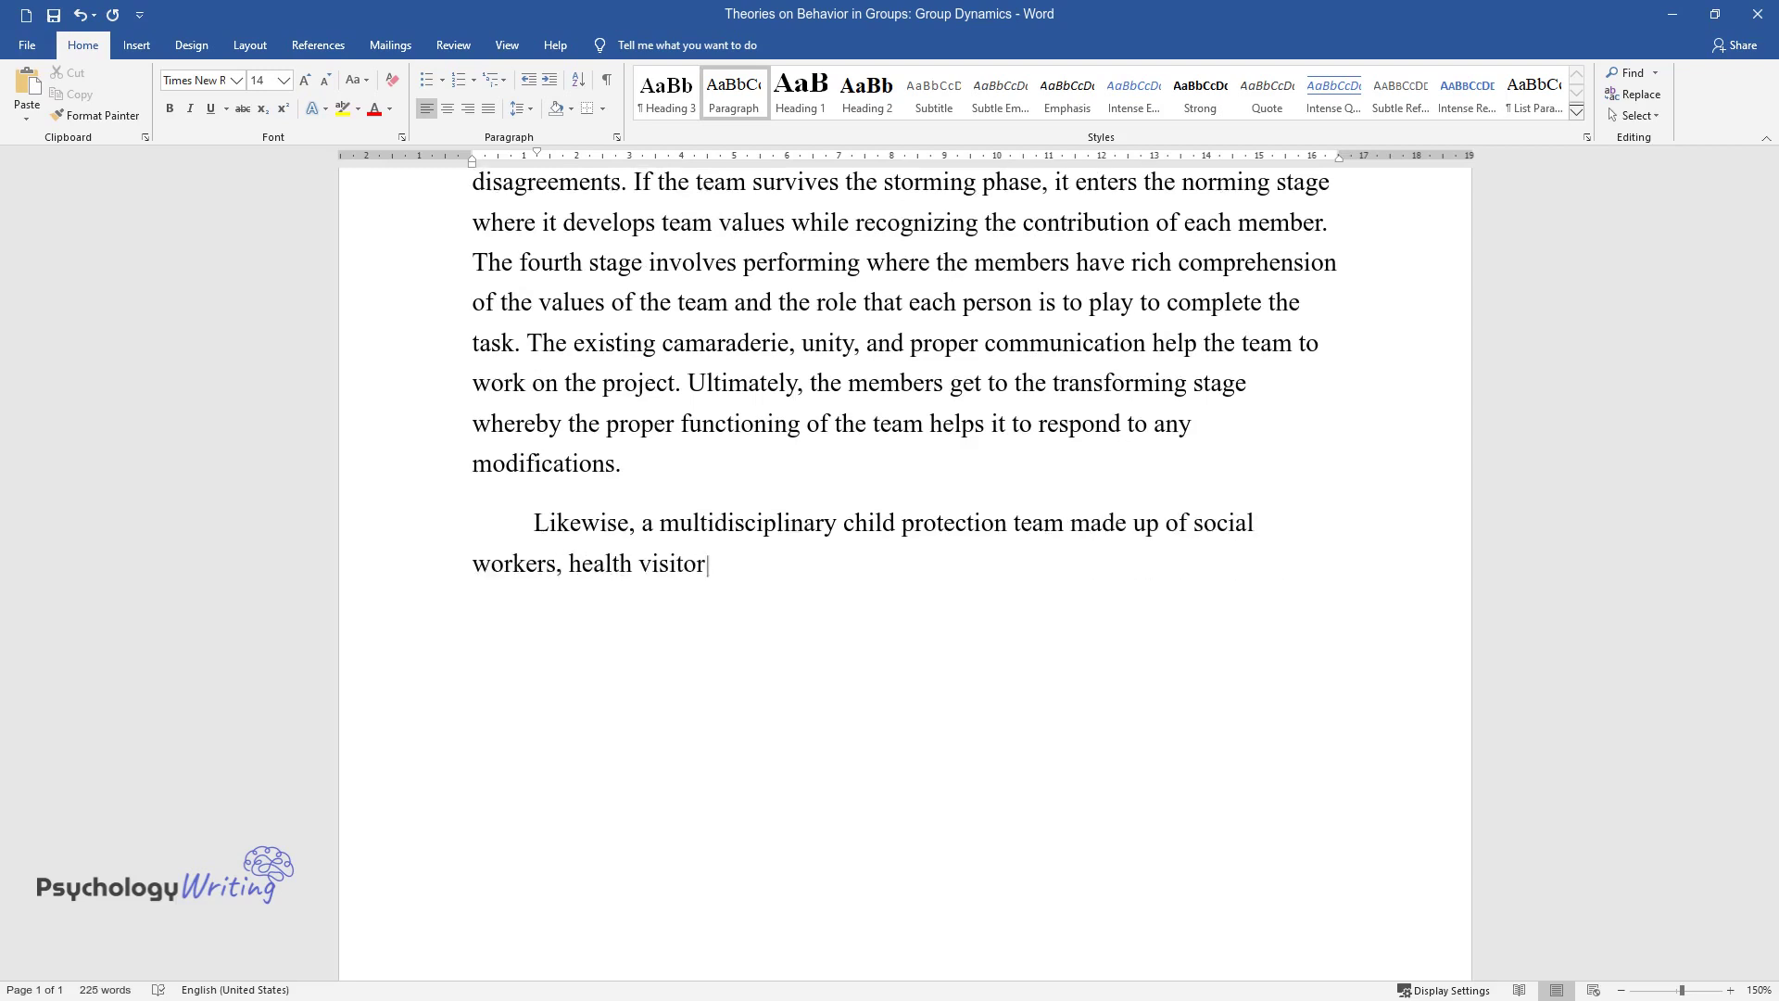
{"action": "type", "text": "s, and police will go through simi"}
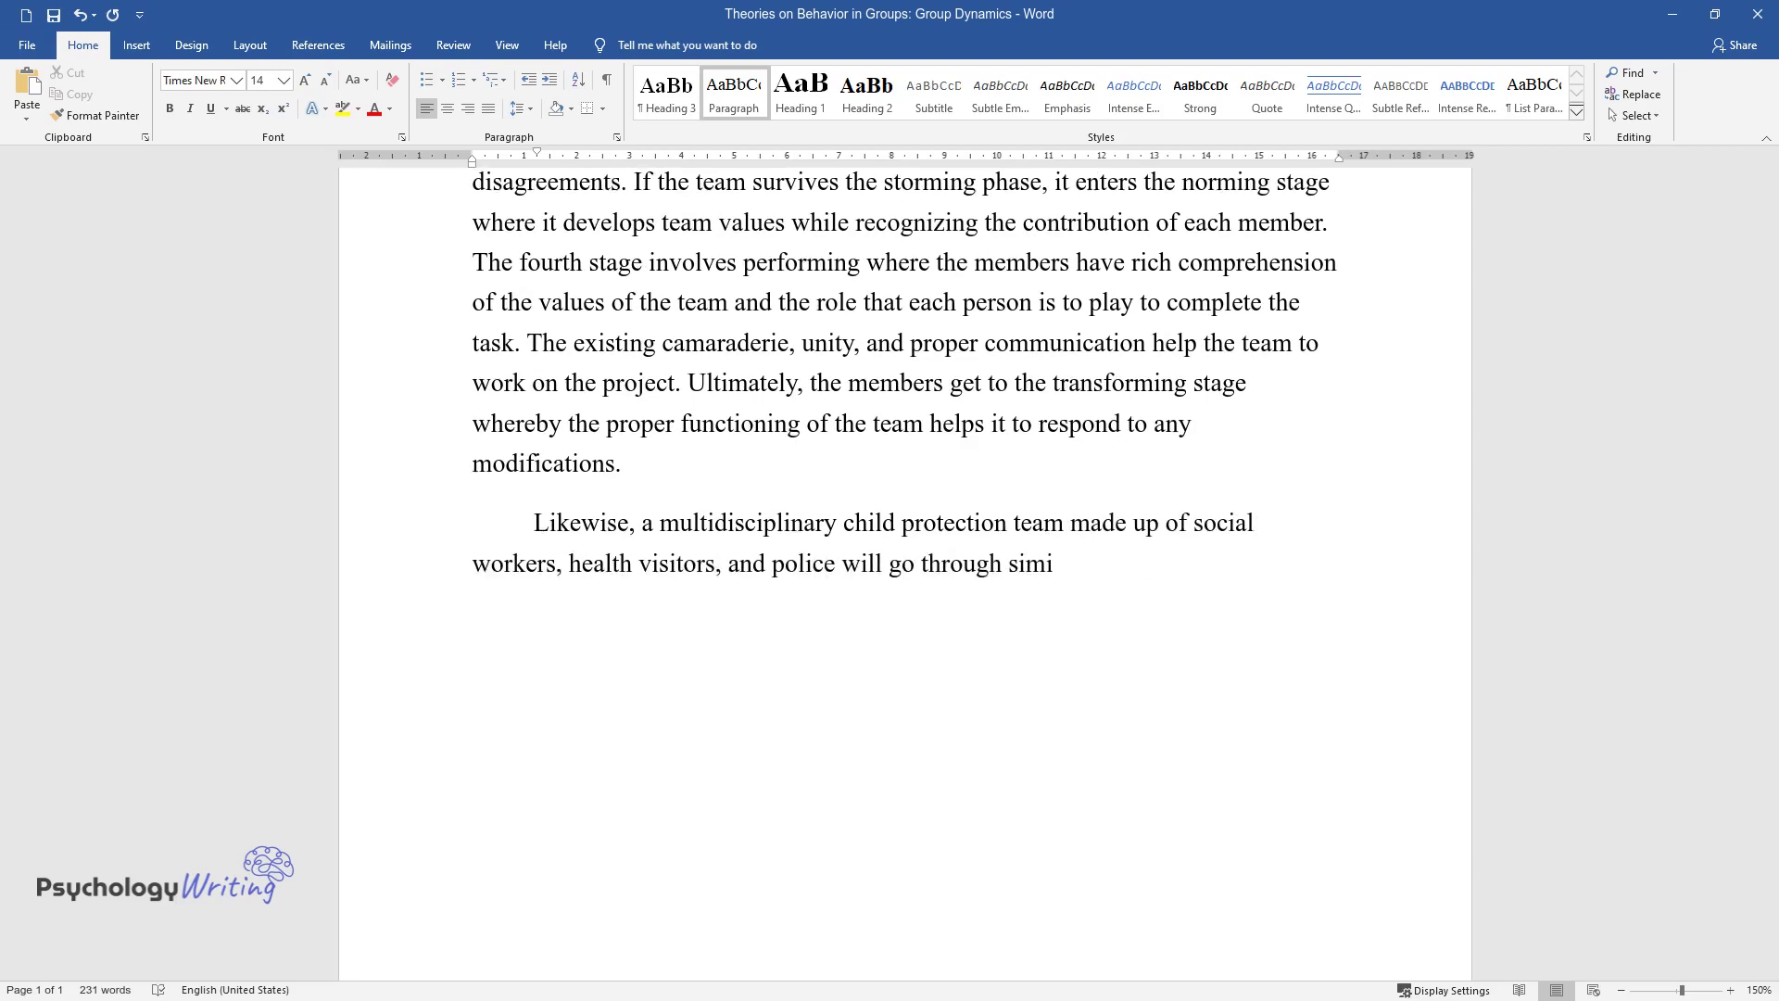
{"action": "type", "text": "lar stages. First, the members beg"}
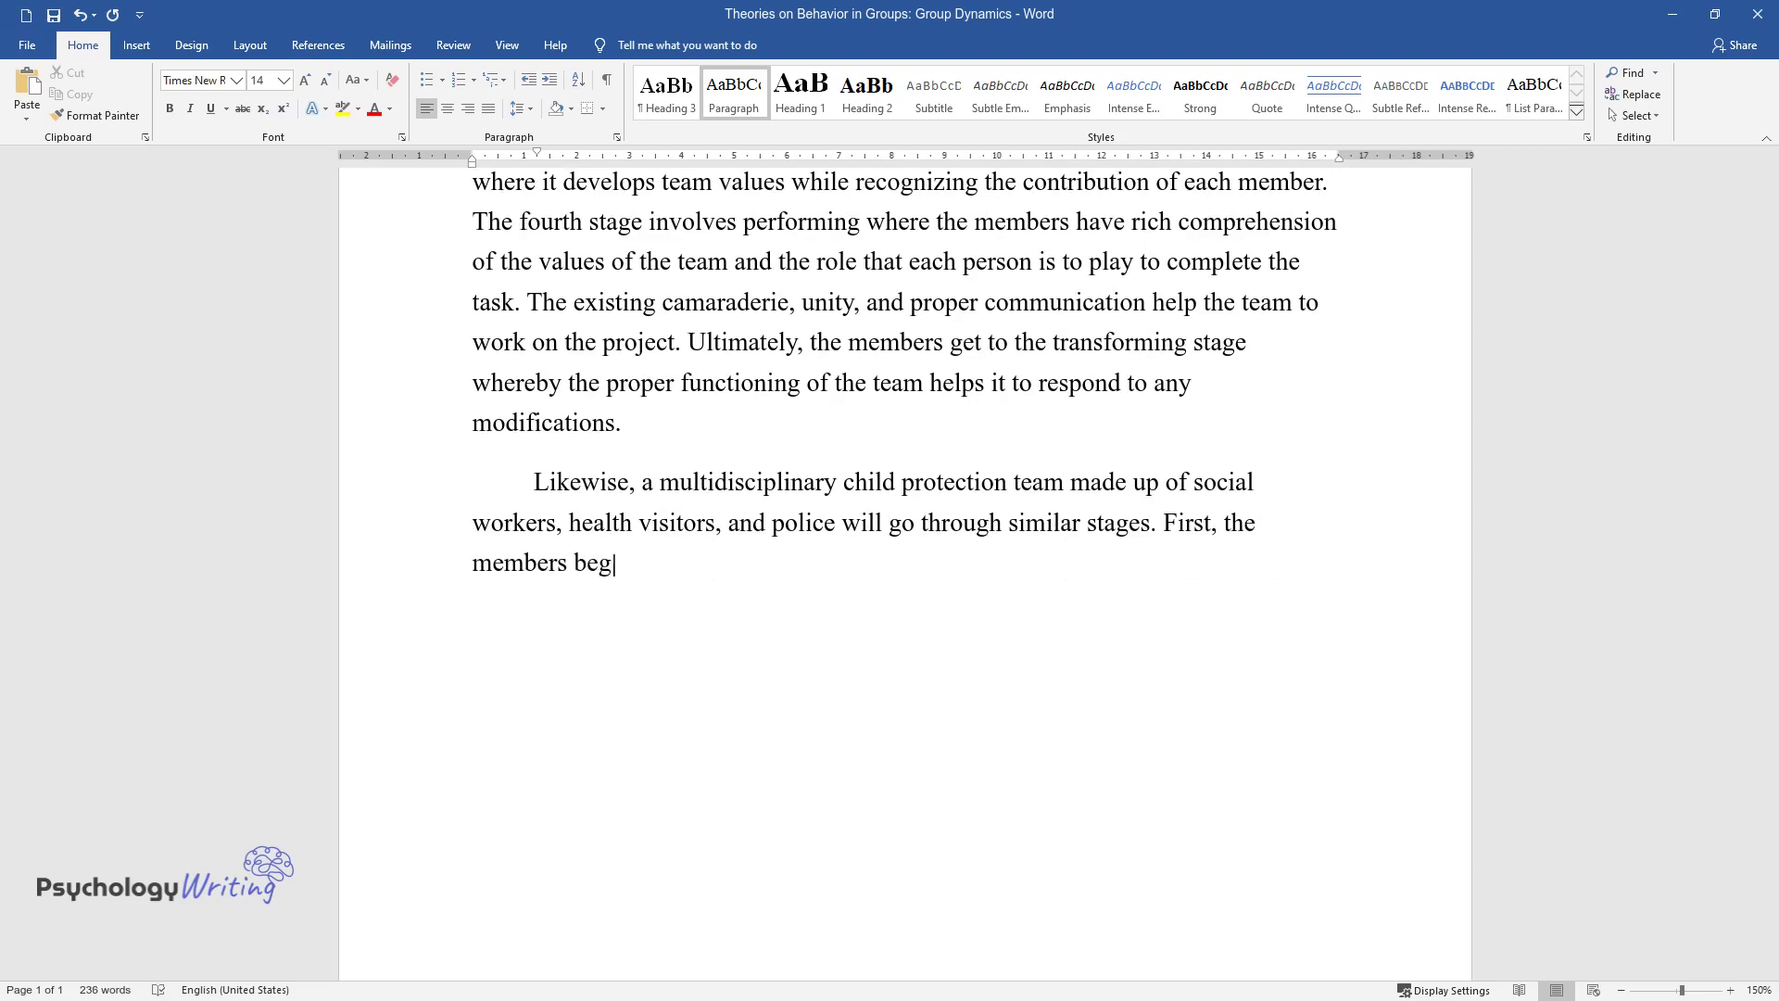
{"action": "type", "text": "in by bonding after being informed"}
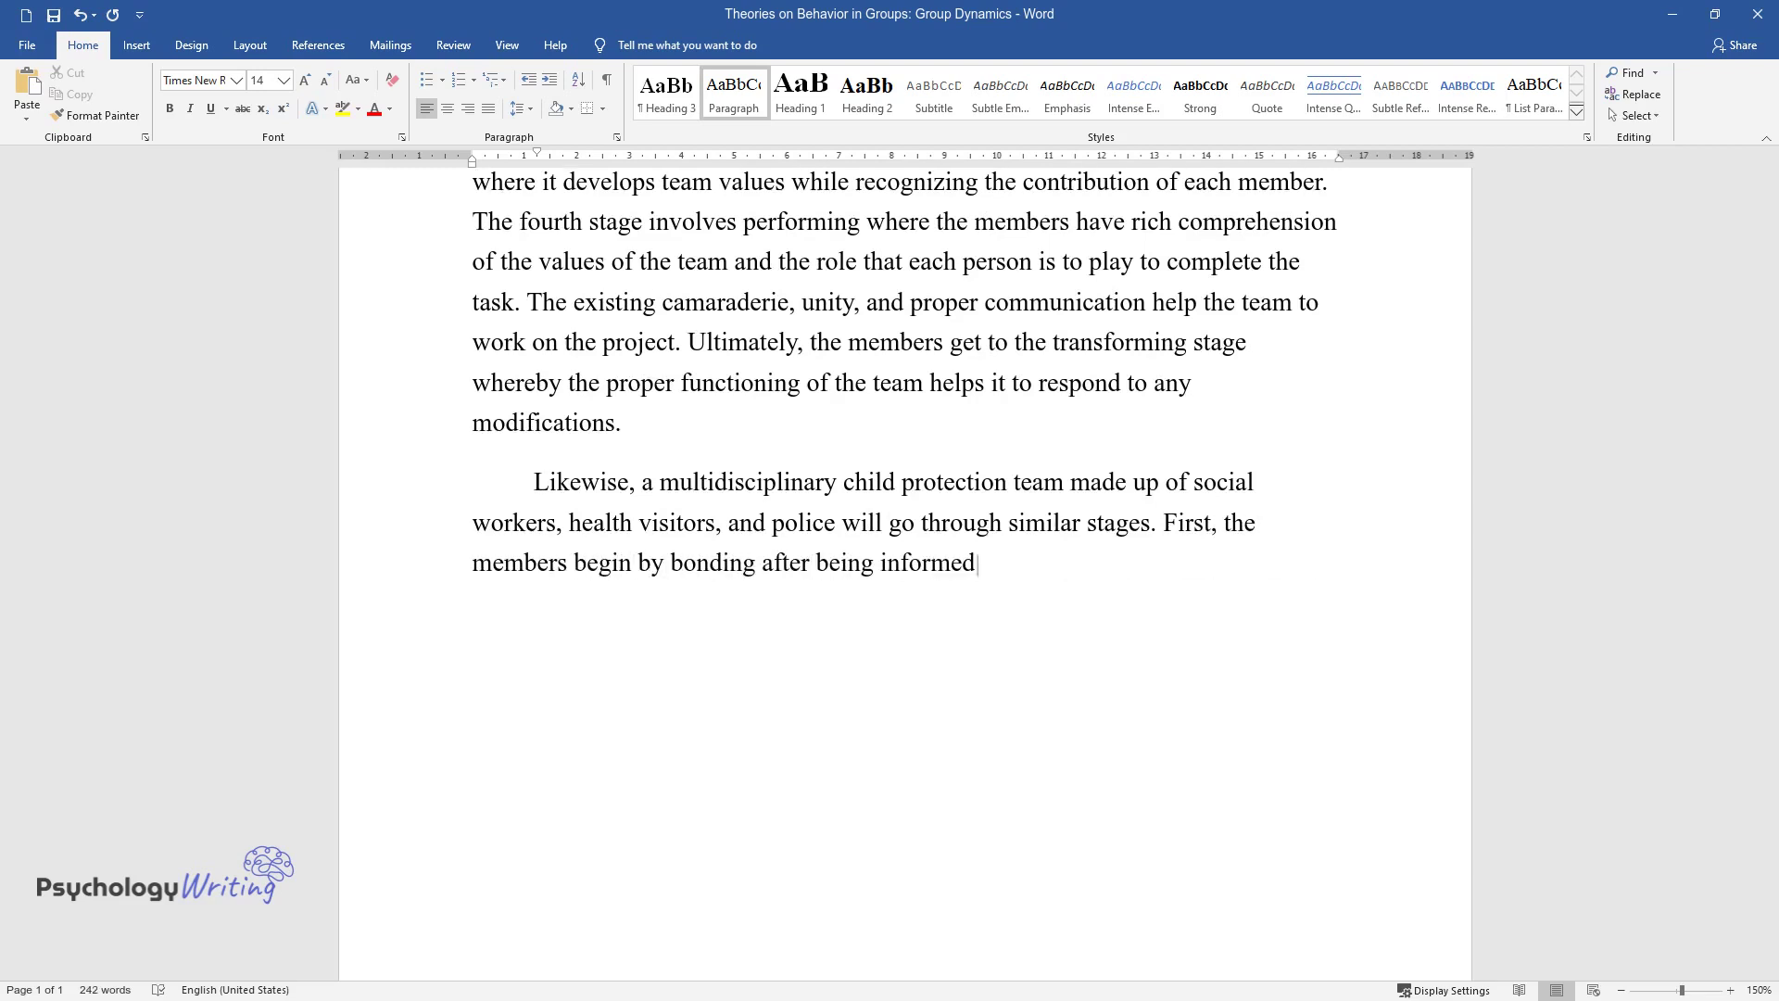
{"action": "type", "text": " of their tasks. Secondly, conflic"}
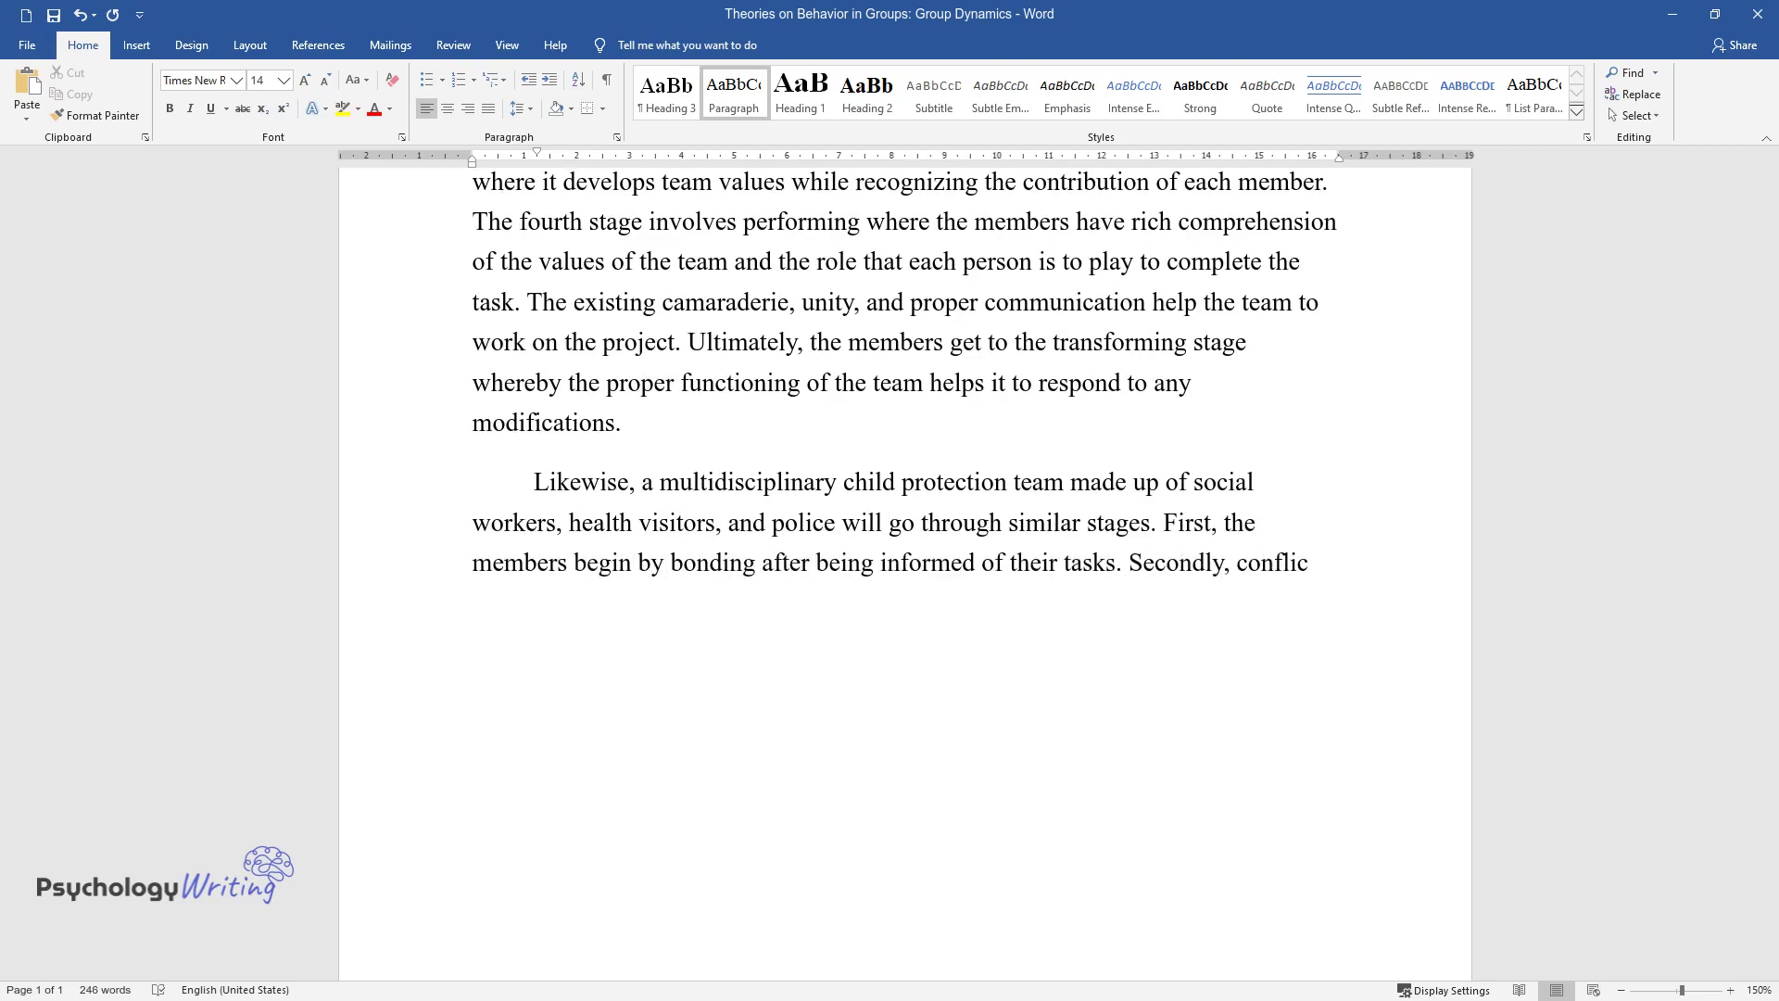
{"action": "type", "text": "ts are bound to a"}
{"action": "type", "text": "rise as ideas see"}
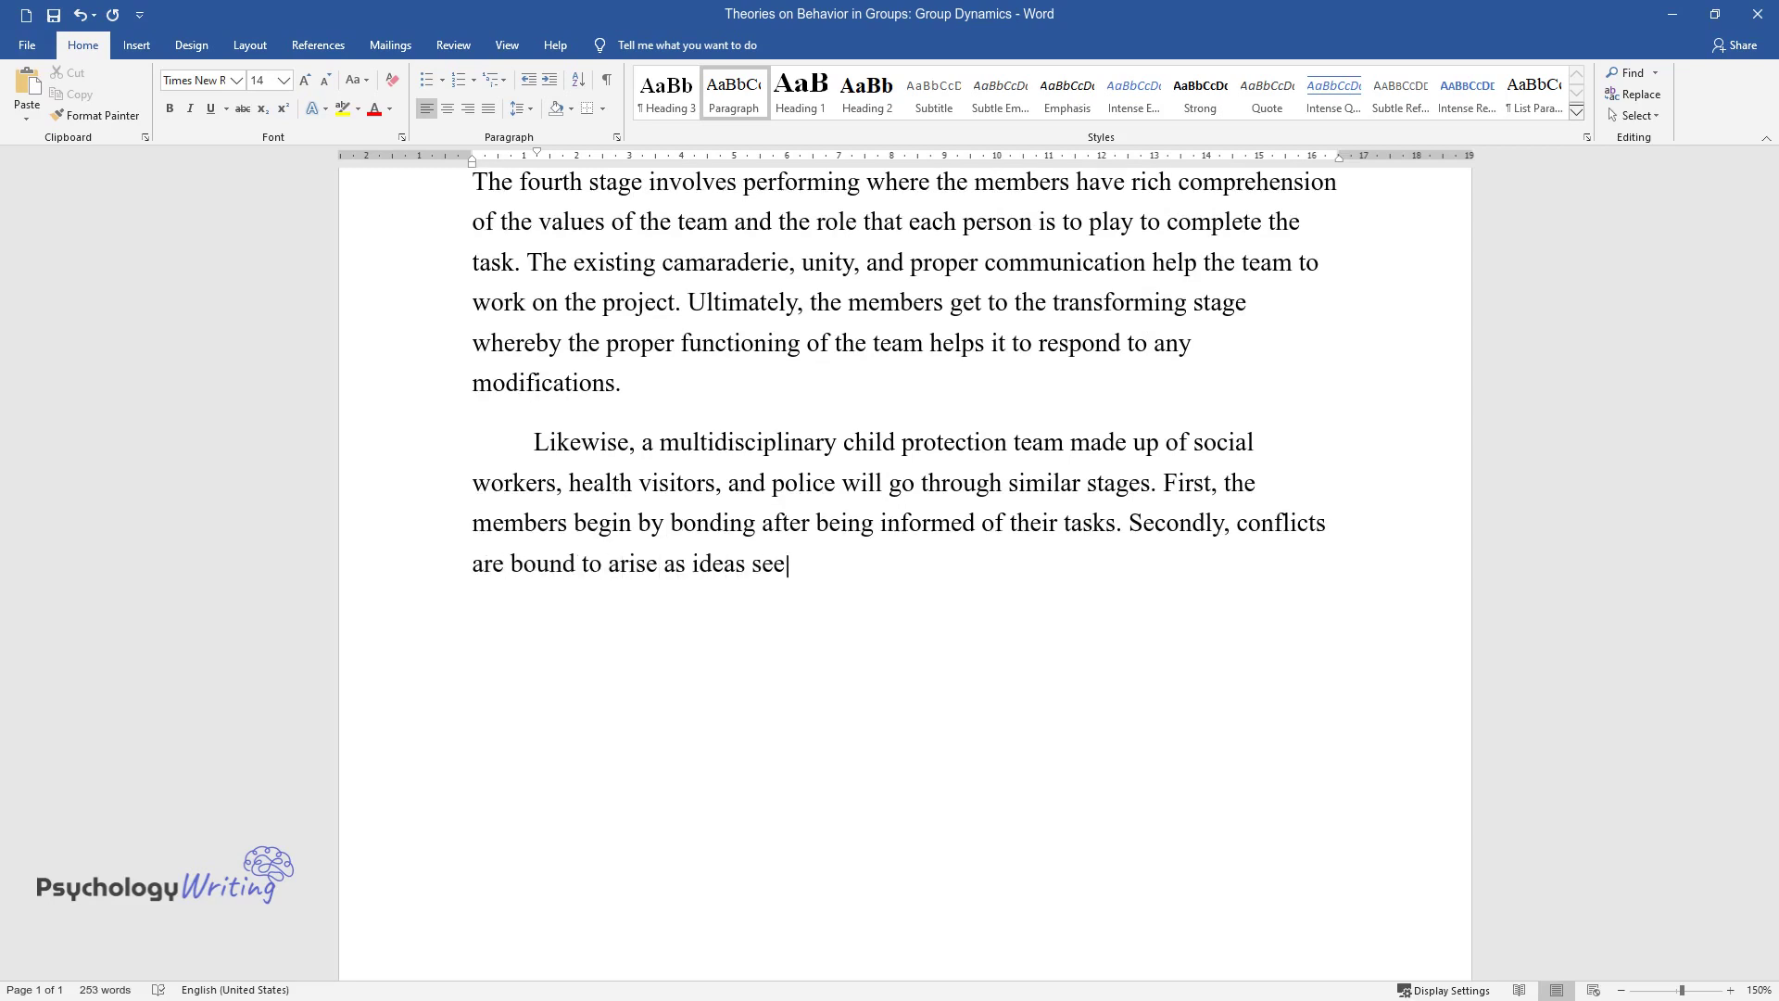
{"action": "type", "text": "k ascendancy. If the members overc"}
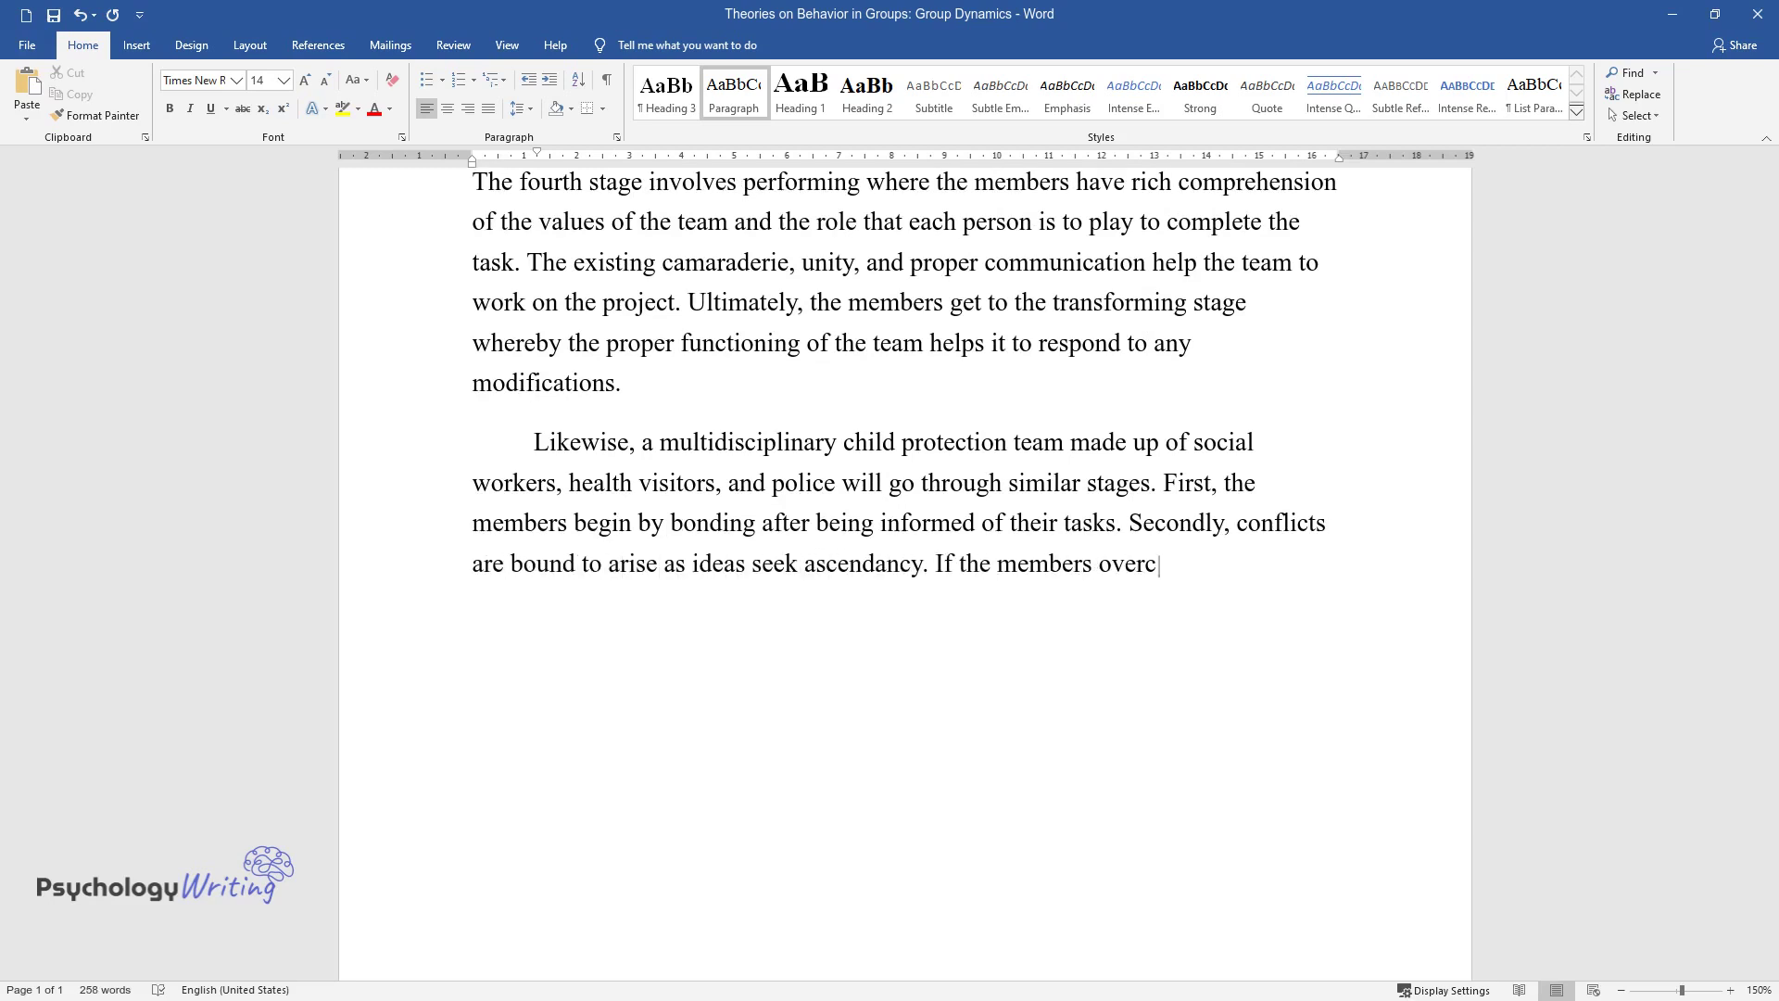
{"action": "type", "text": "ome the storming stage, t"}
{"action": "type", "text": "hey will"}
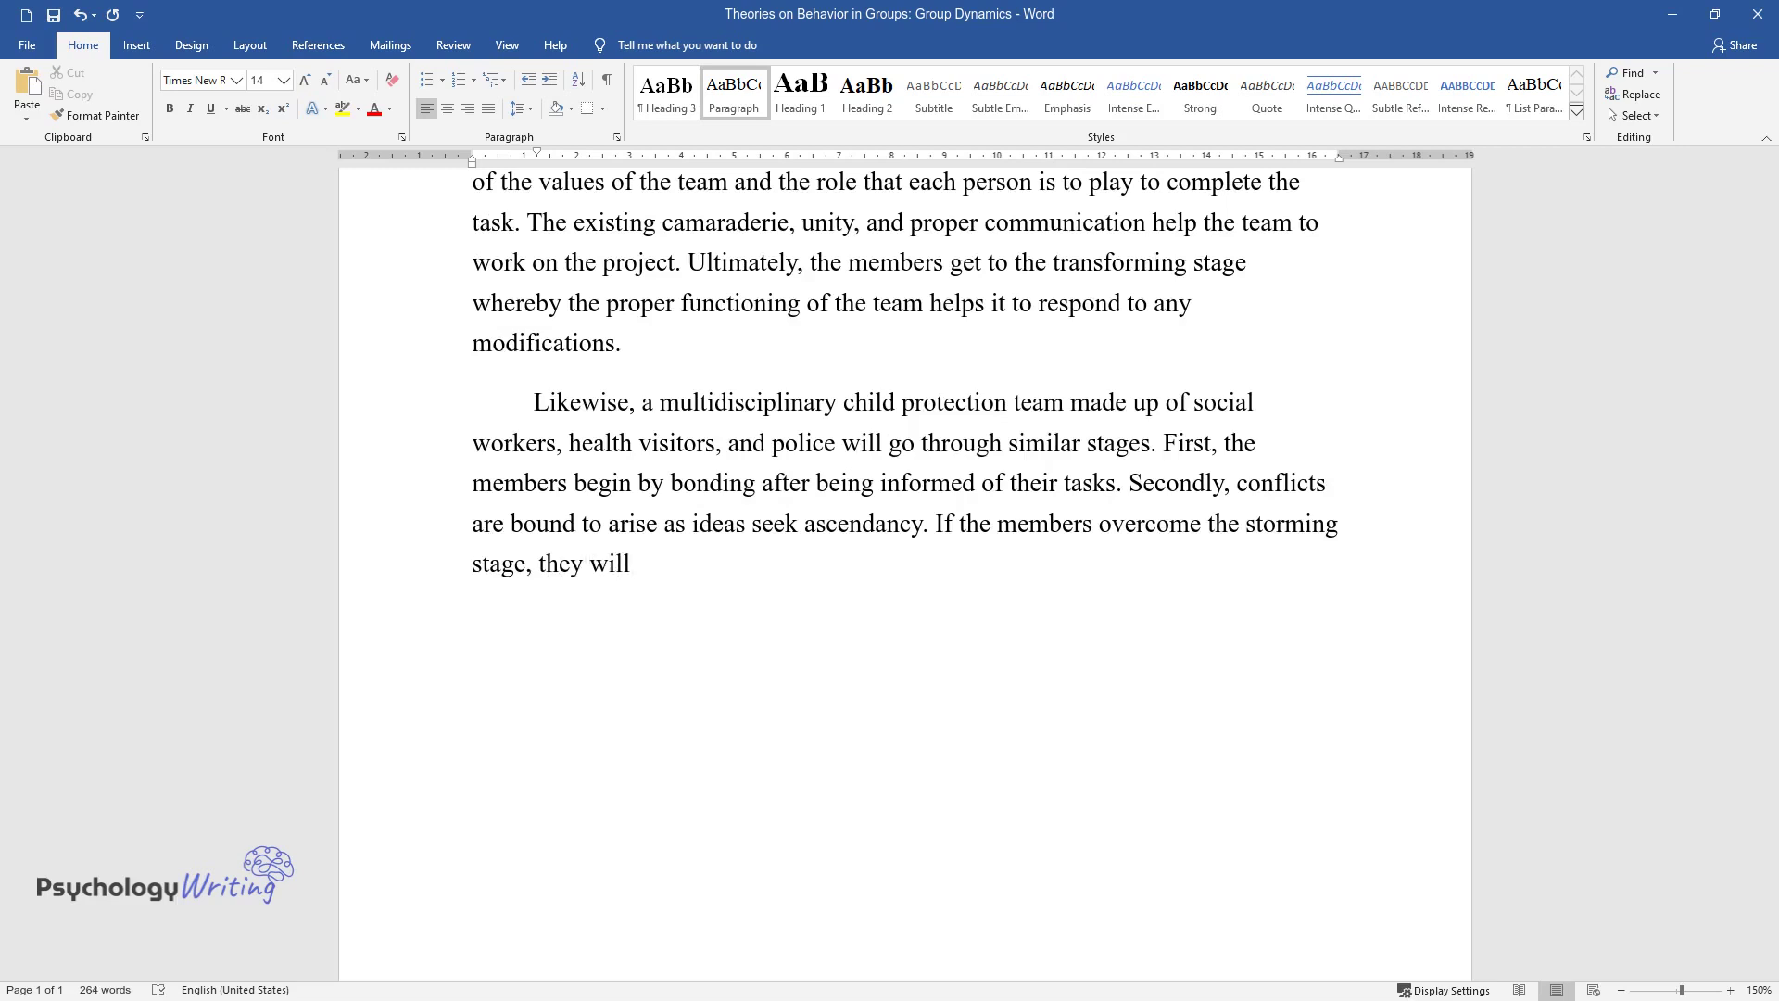
{"action": "type", "text": " form the values that drive the te"}
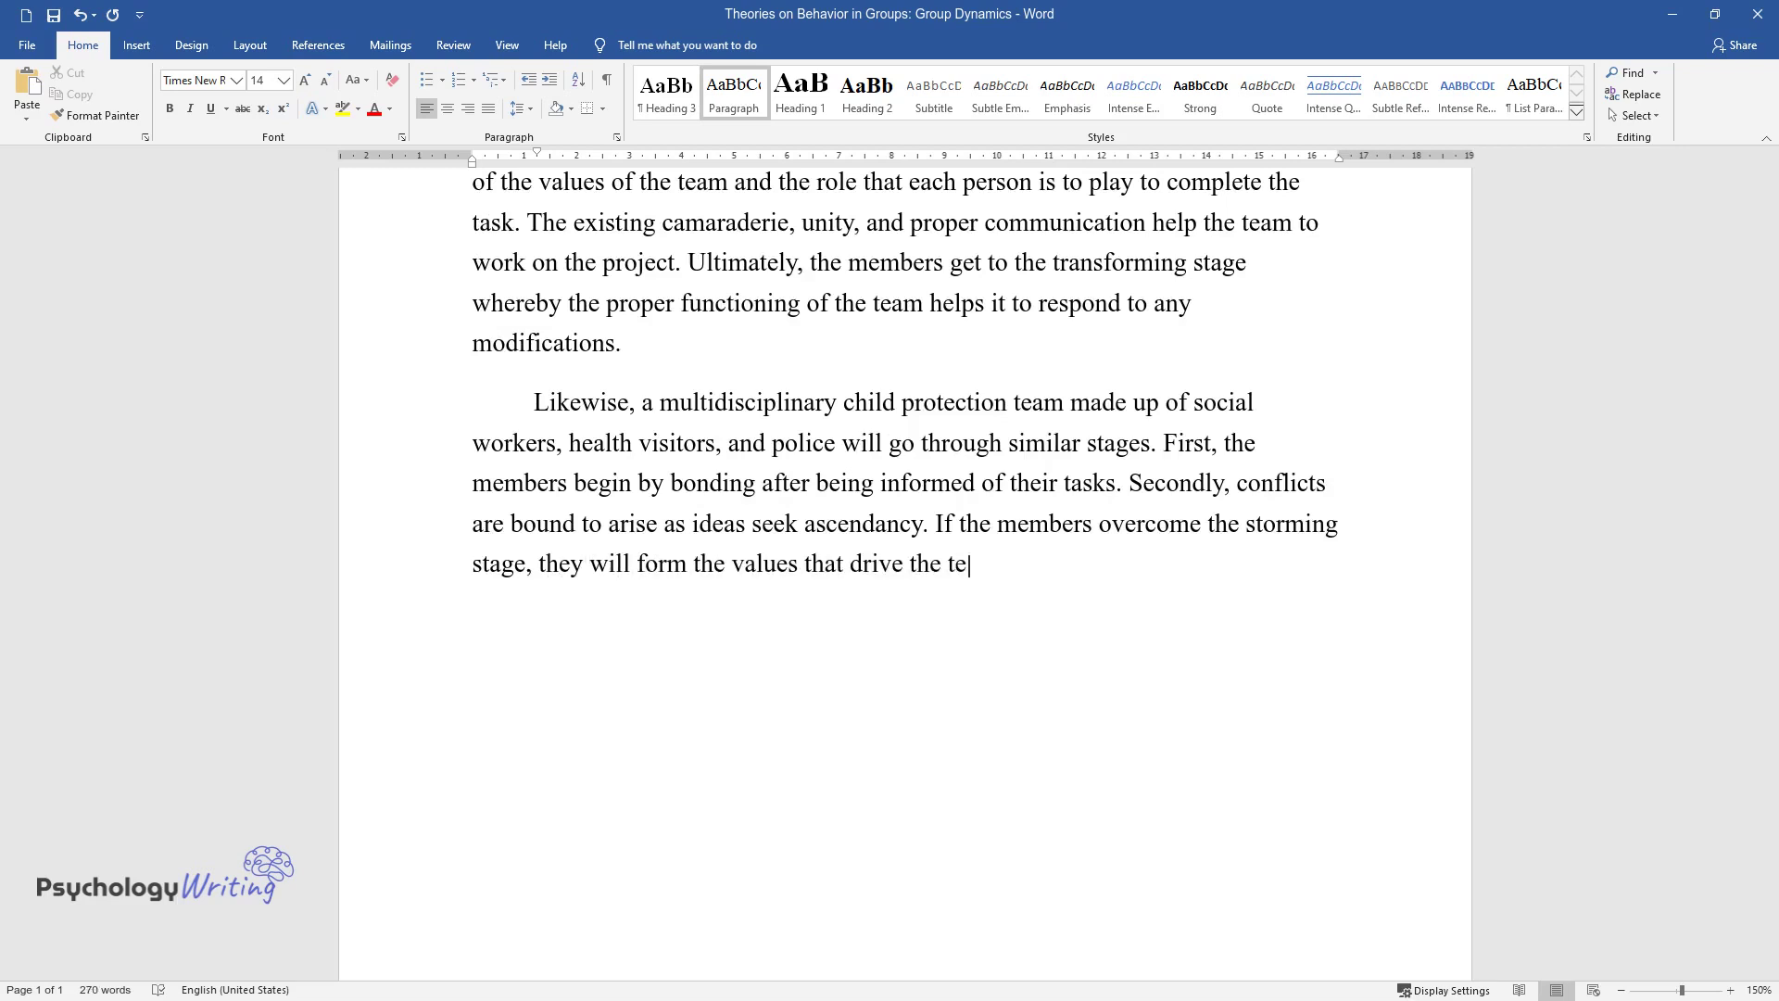
{"action": "type", "text": "am towards protecting children and"}
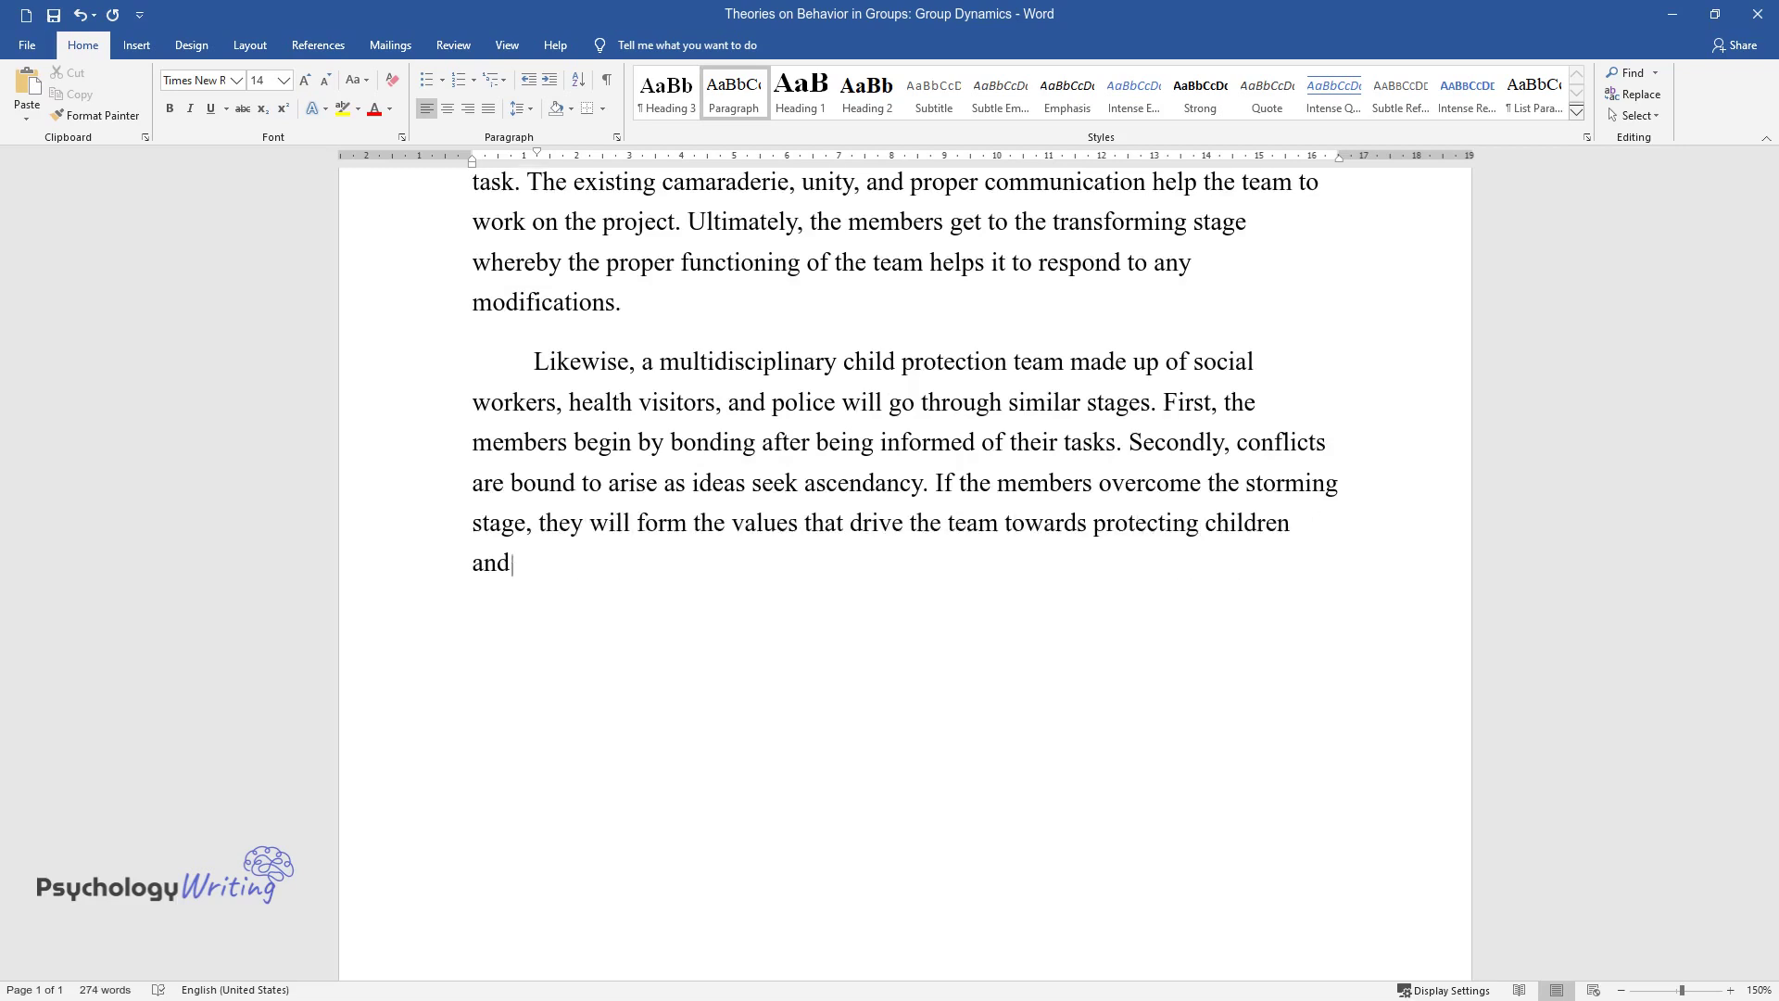
{"action": "type", "text": "/or ensuring that every person und"}
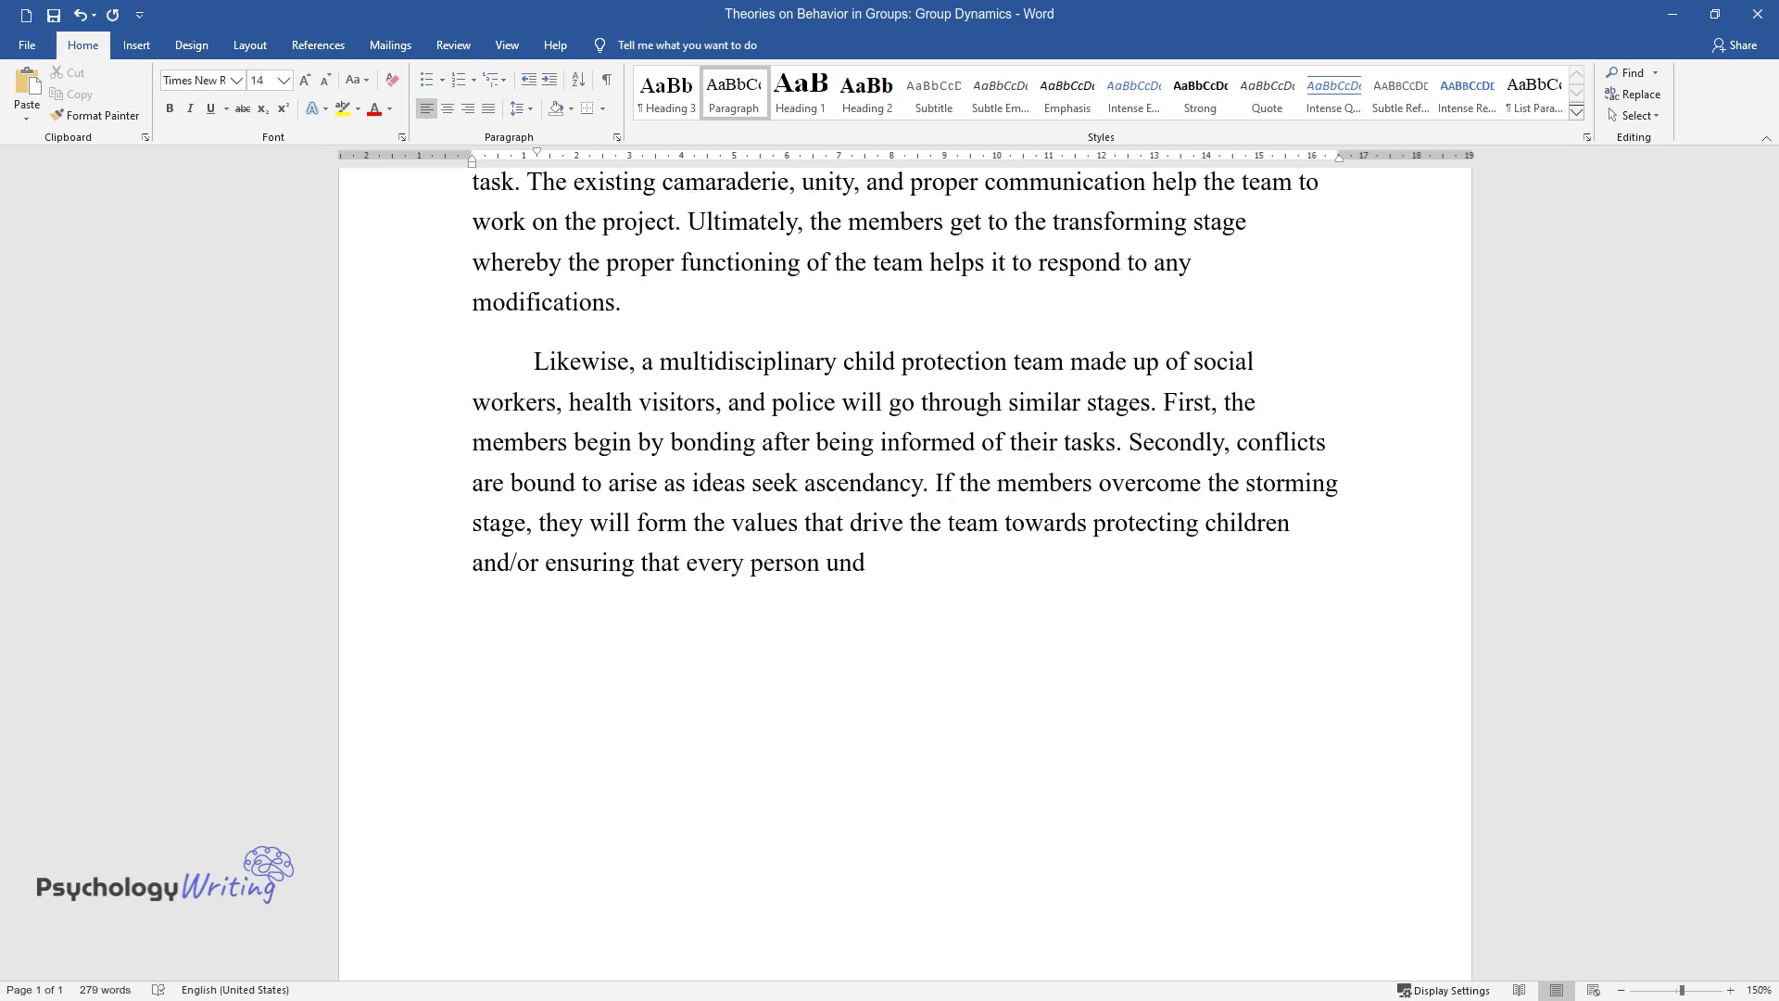
{"action": "type", "text": "erstands his or her role. The grou"}
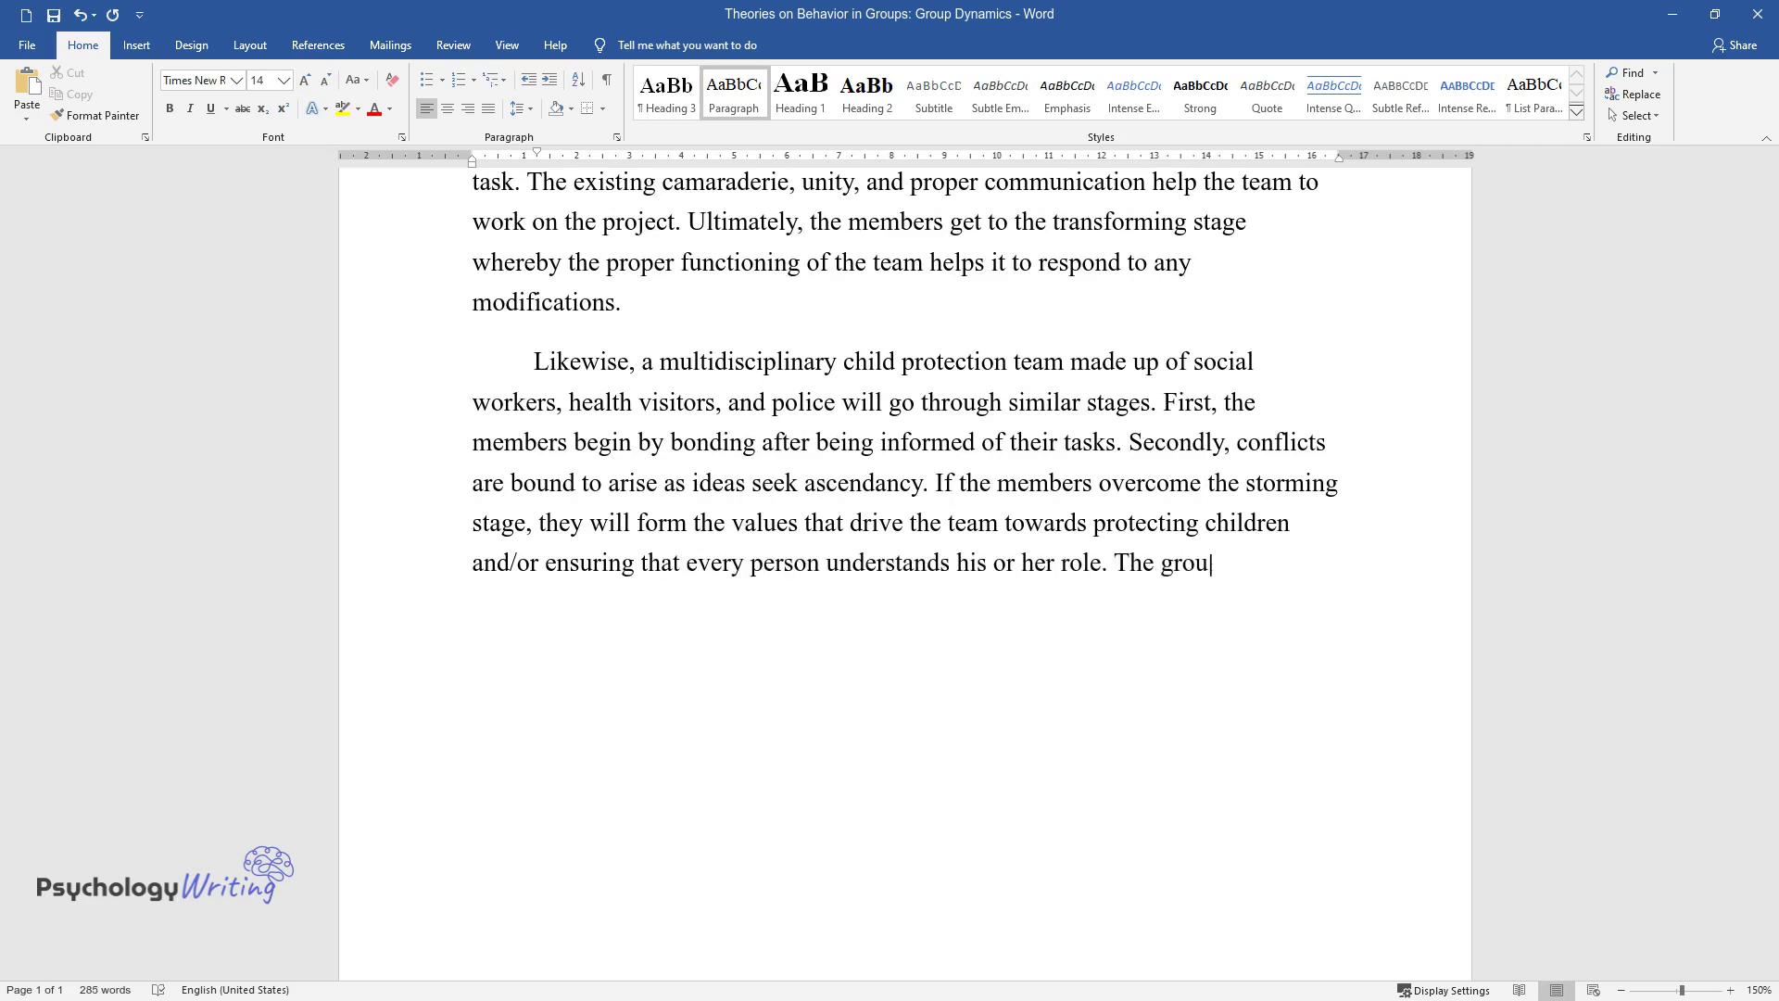
{"action": "type", "text": "p will then begin working on the roles towards accomplishing the obj"}
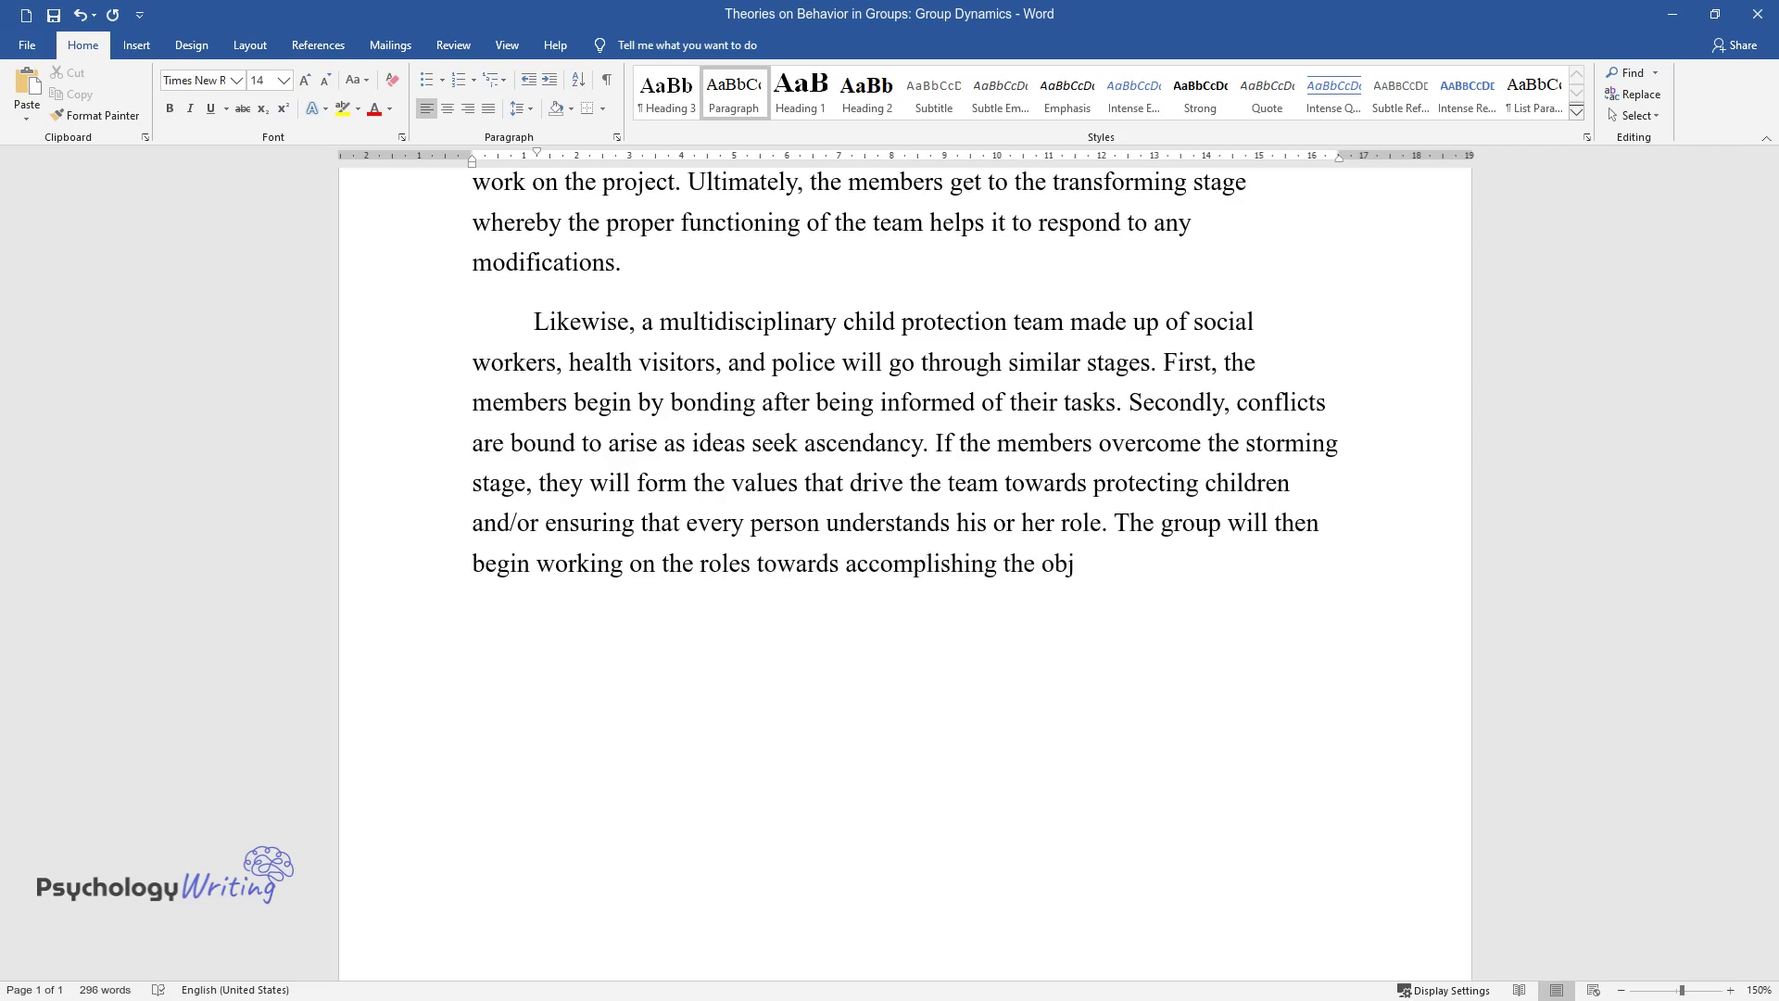
{"action": "type", "text": "ective of the goal due to the existing team"}
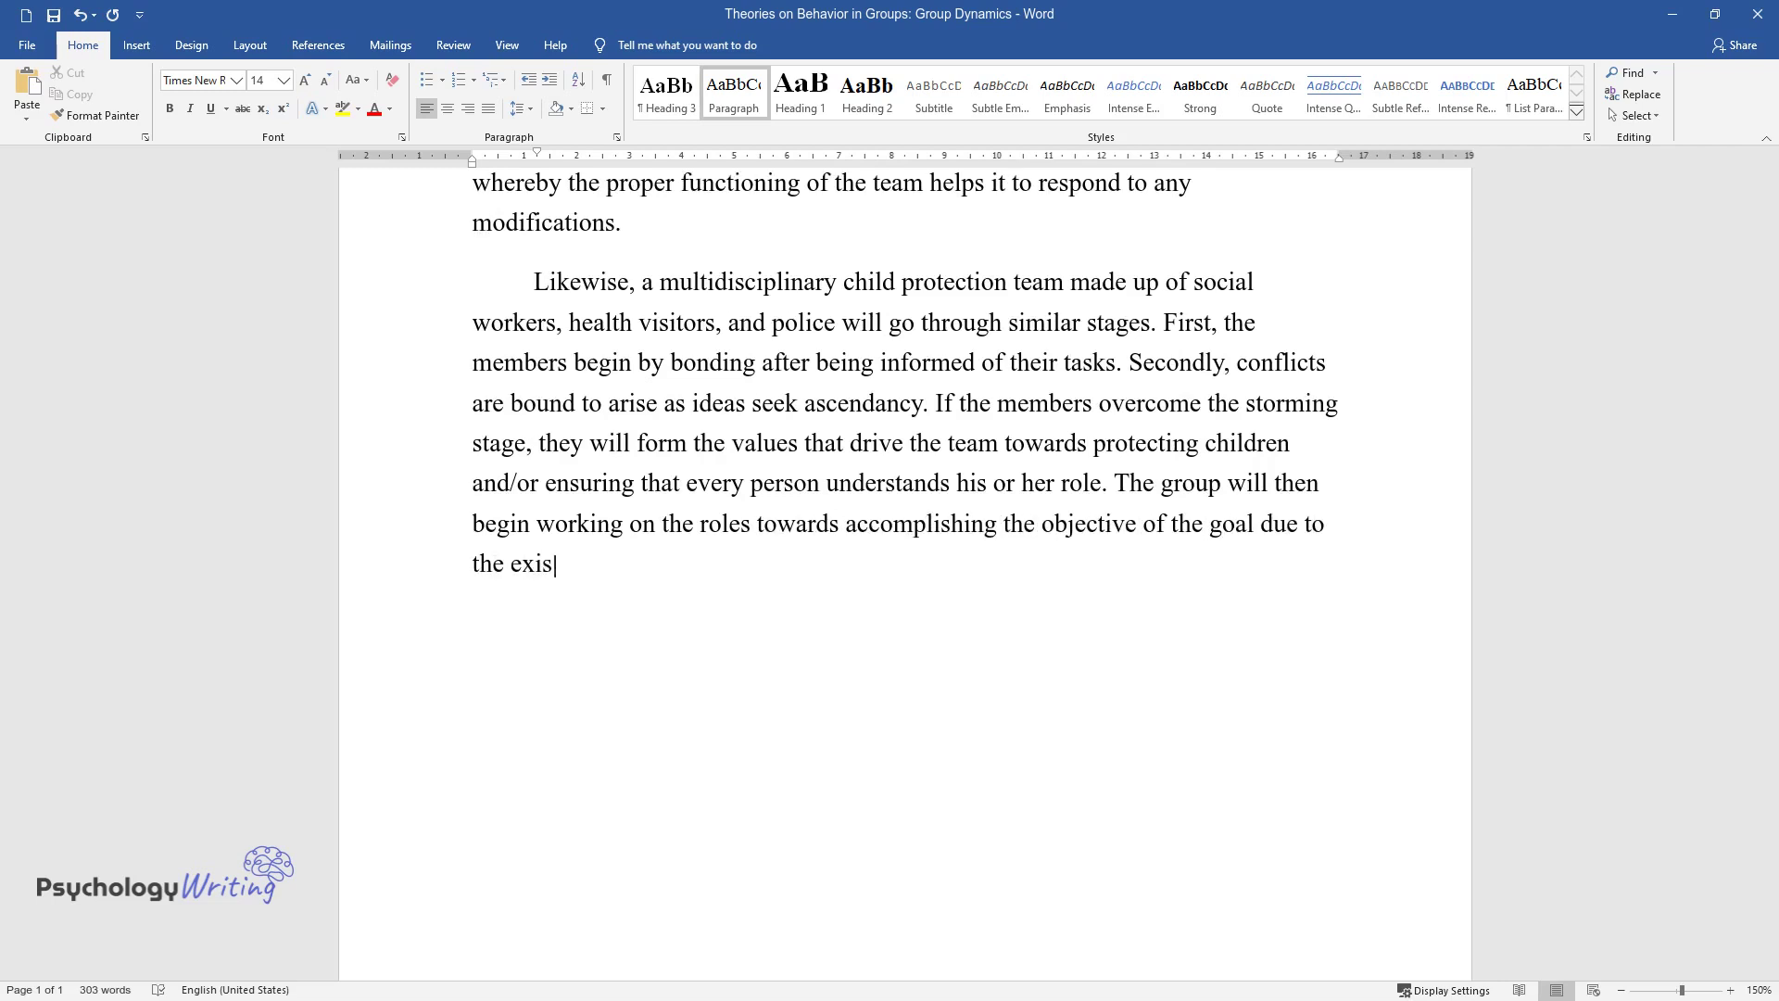
{"action": "type", "text": " spirit and proper commun"}
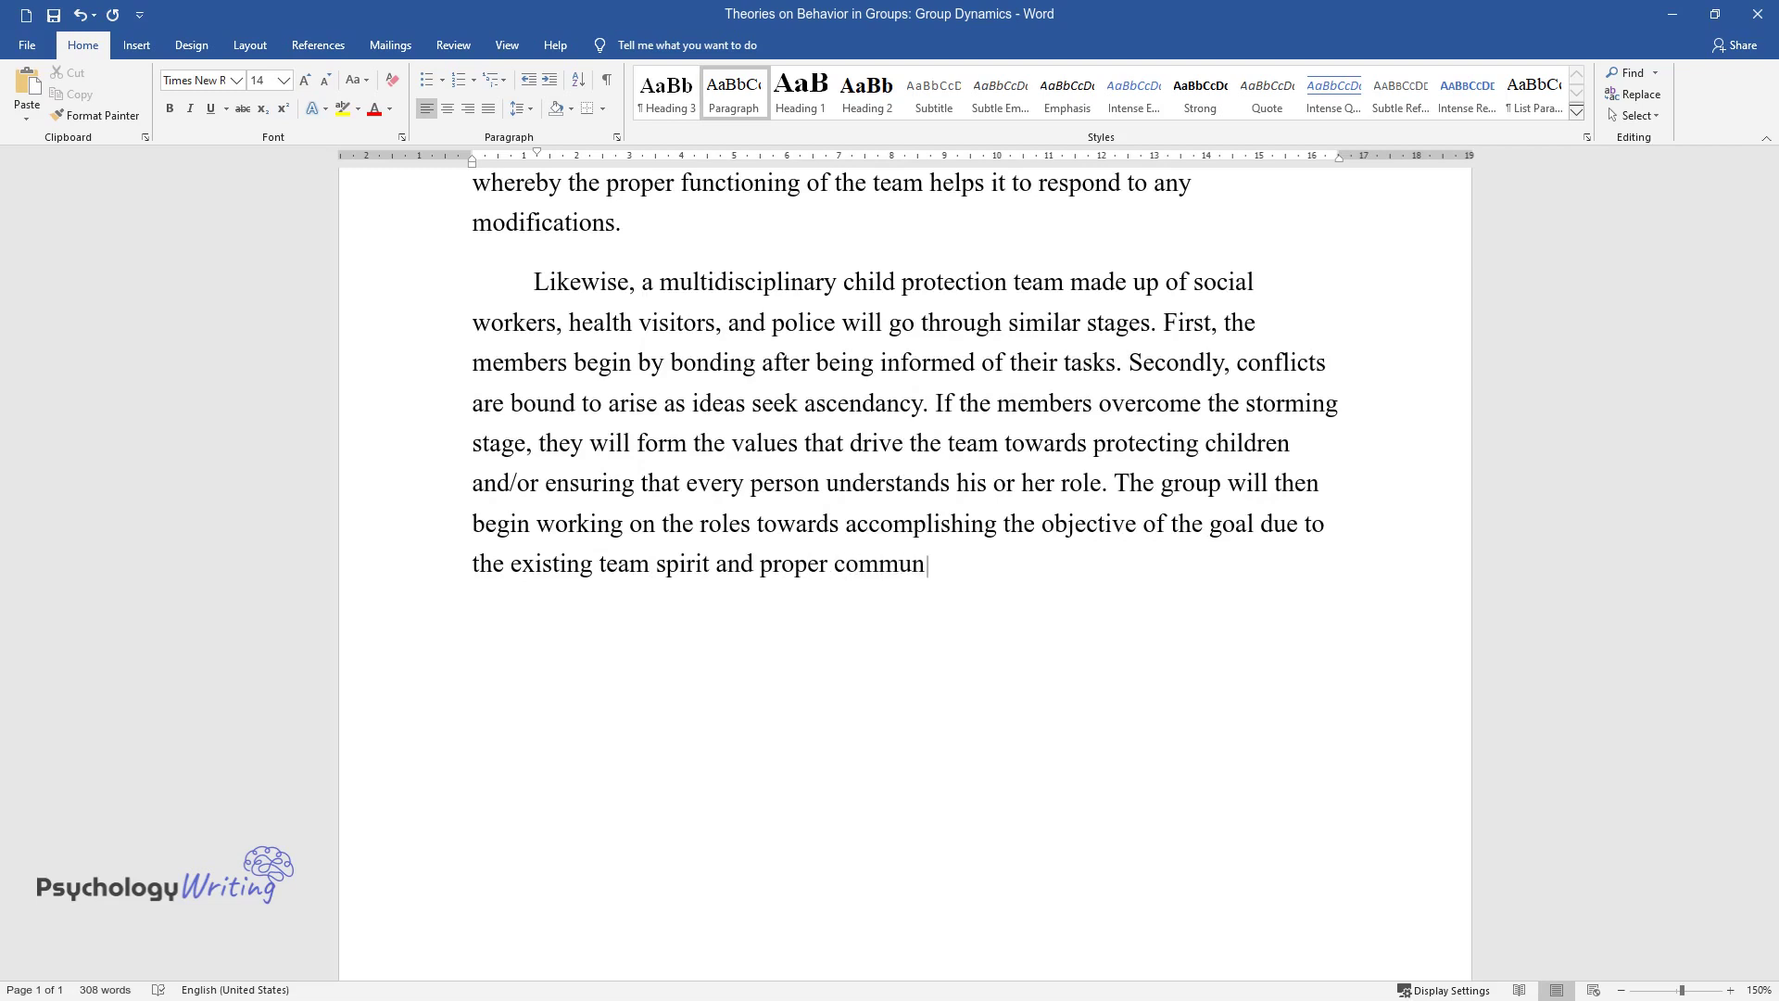
{"action": "type", "text": "ication. Eventually, the multidis"}
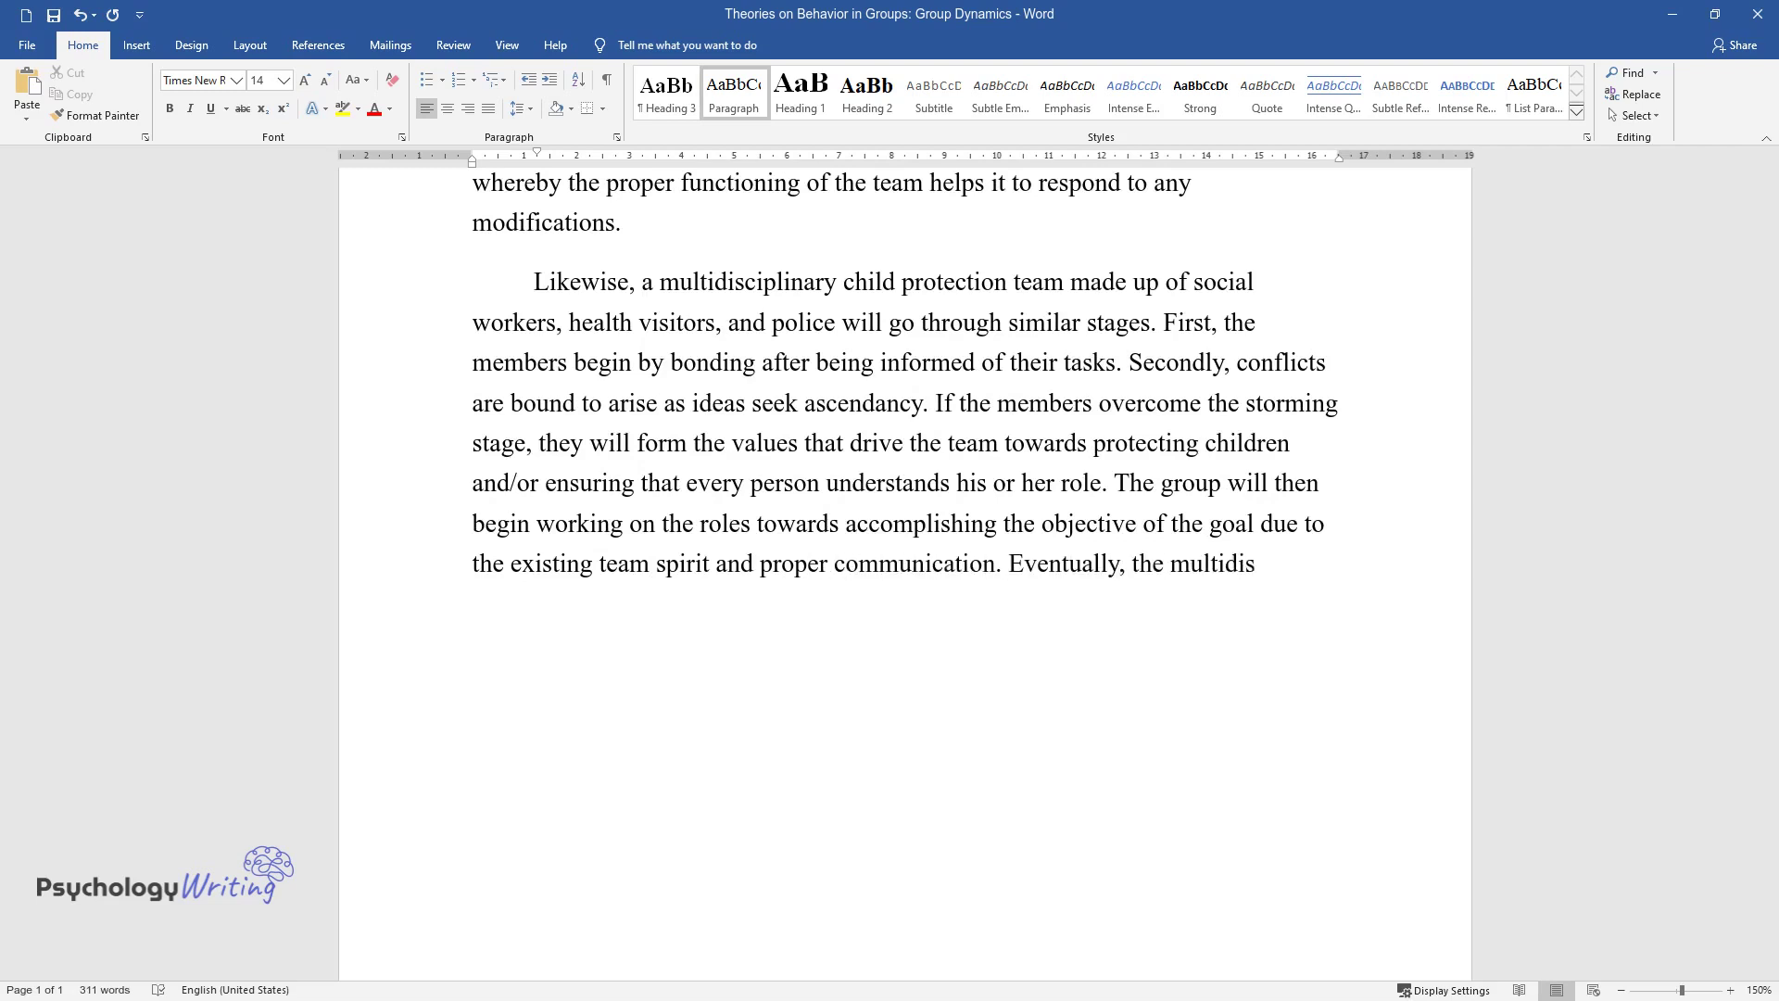
{"action": "type", "text": "ciplinary team will respond to chan"}
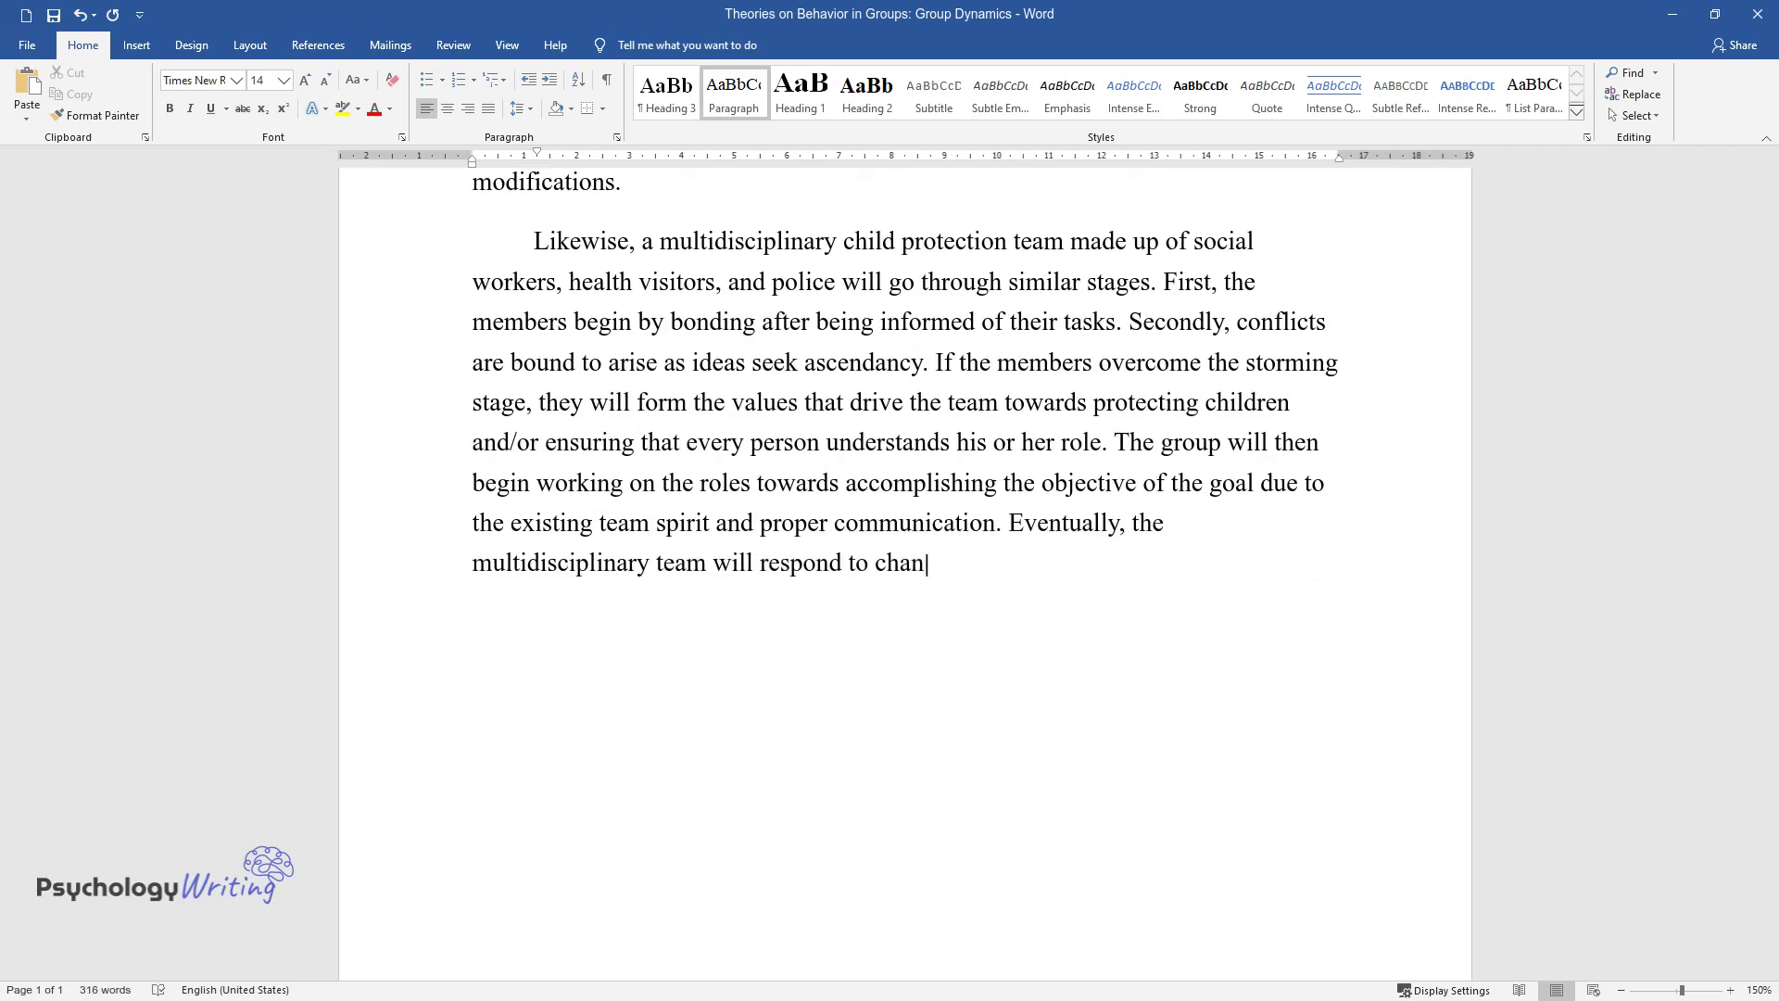
{"action": "type", "text": "ges that may arise as they strive"}
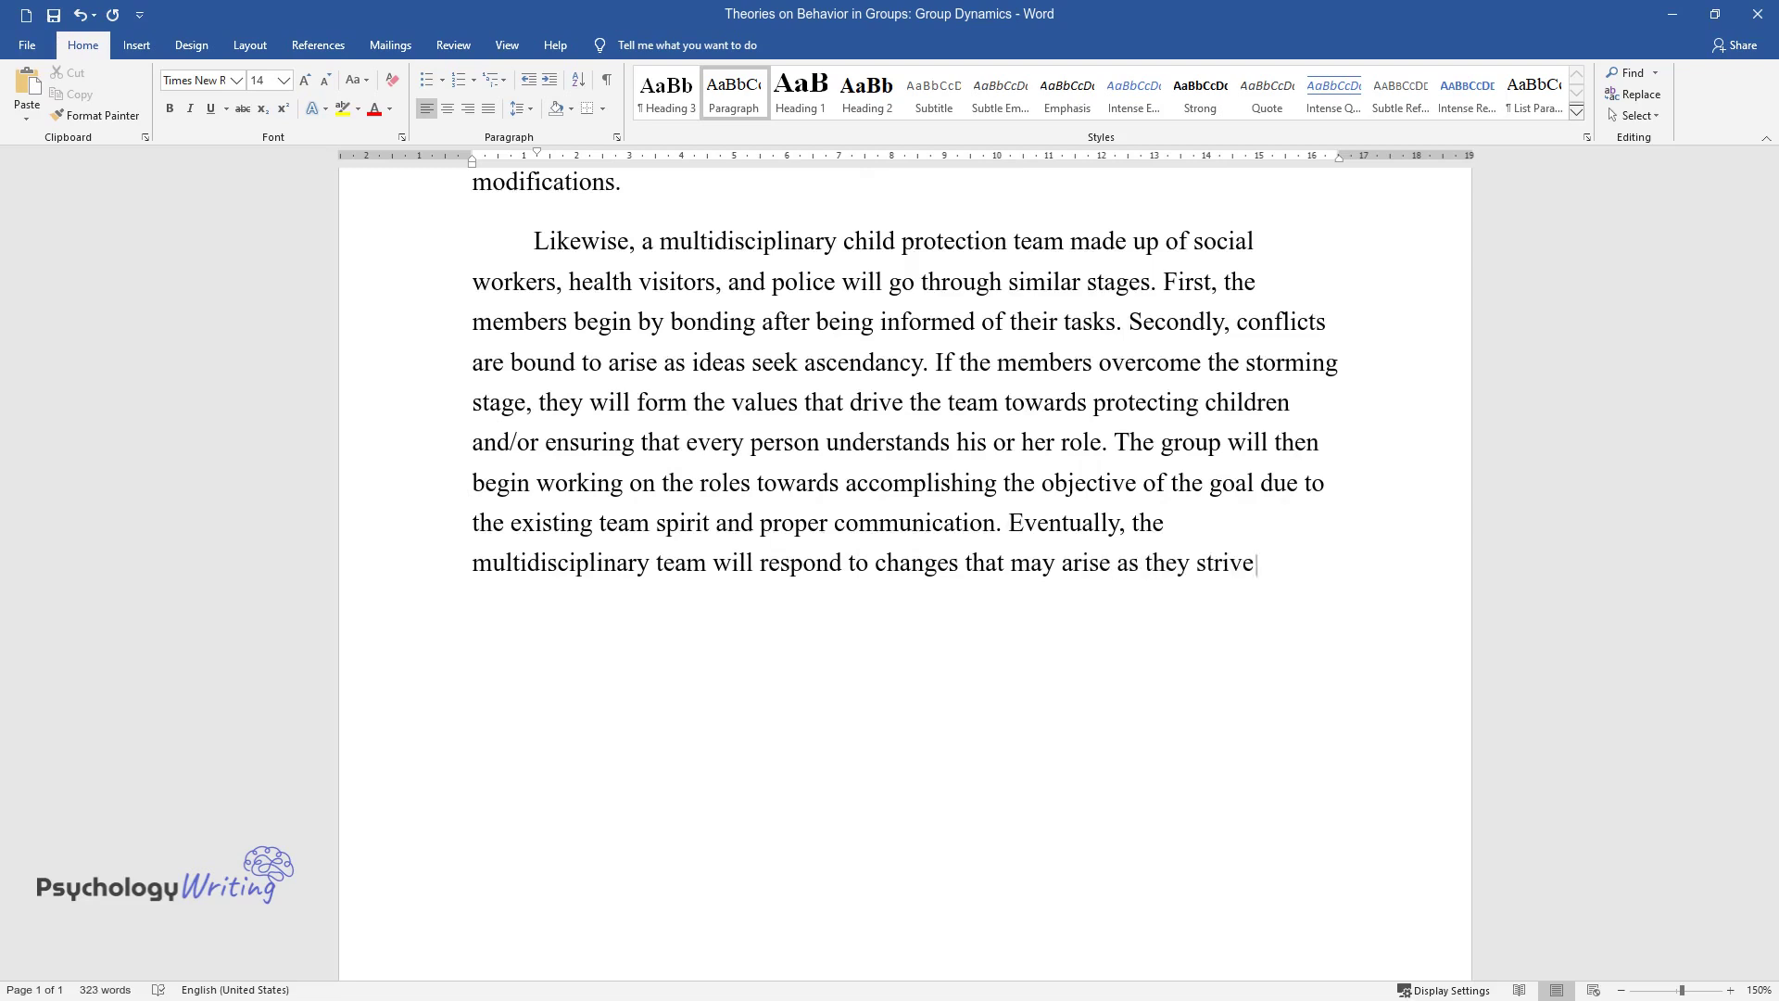
{"action": "type", "text": " to meet the objective."}
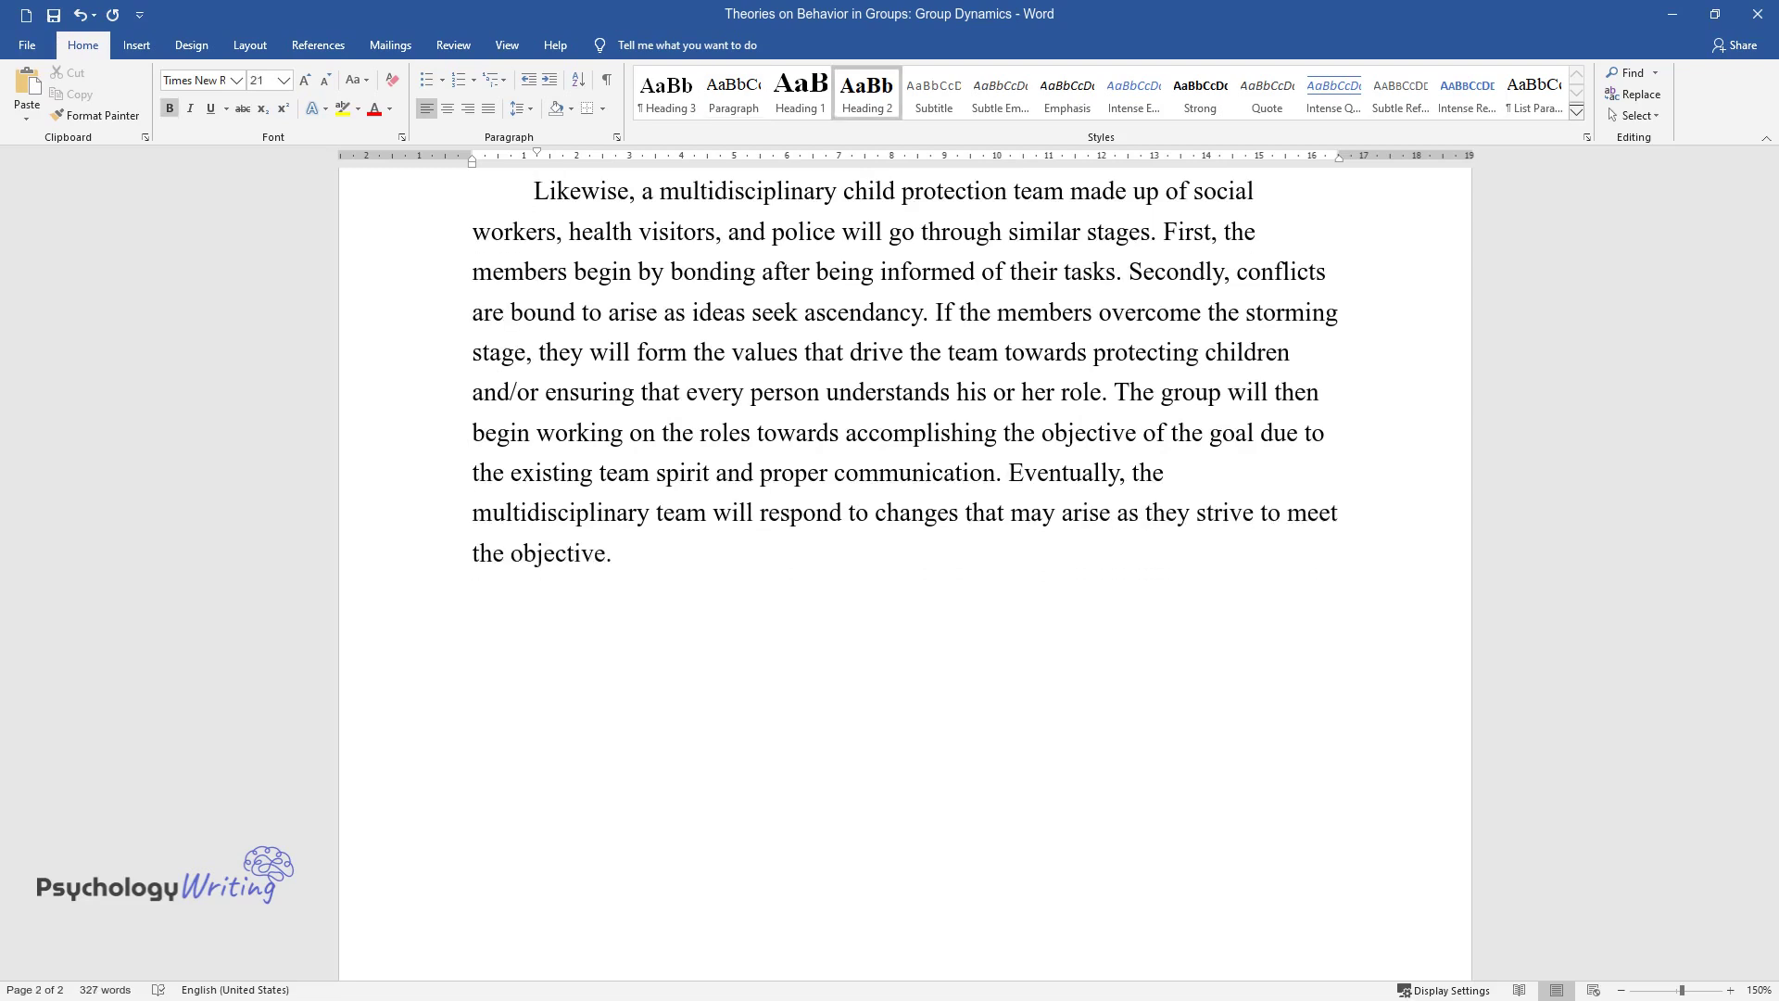
{"action": "key", "text": "Return"}
{"action": "type", "text": "Application of McClellan"}
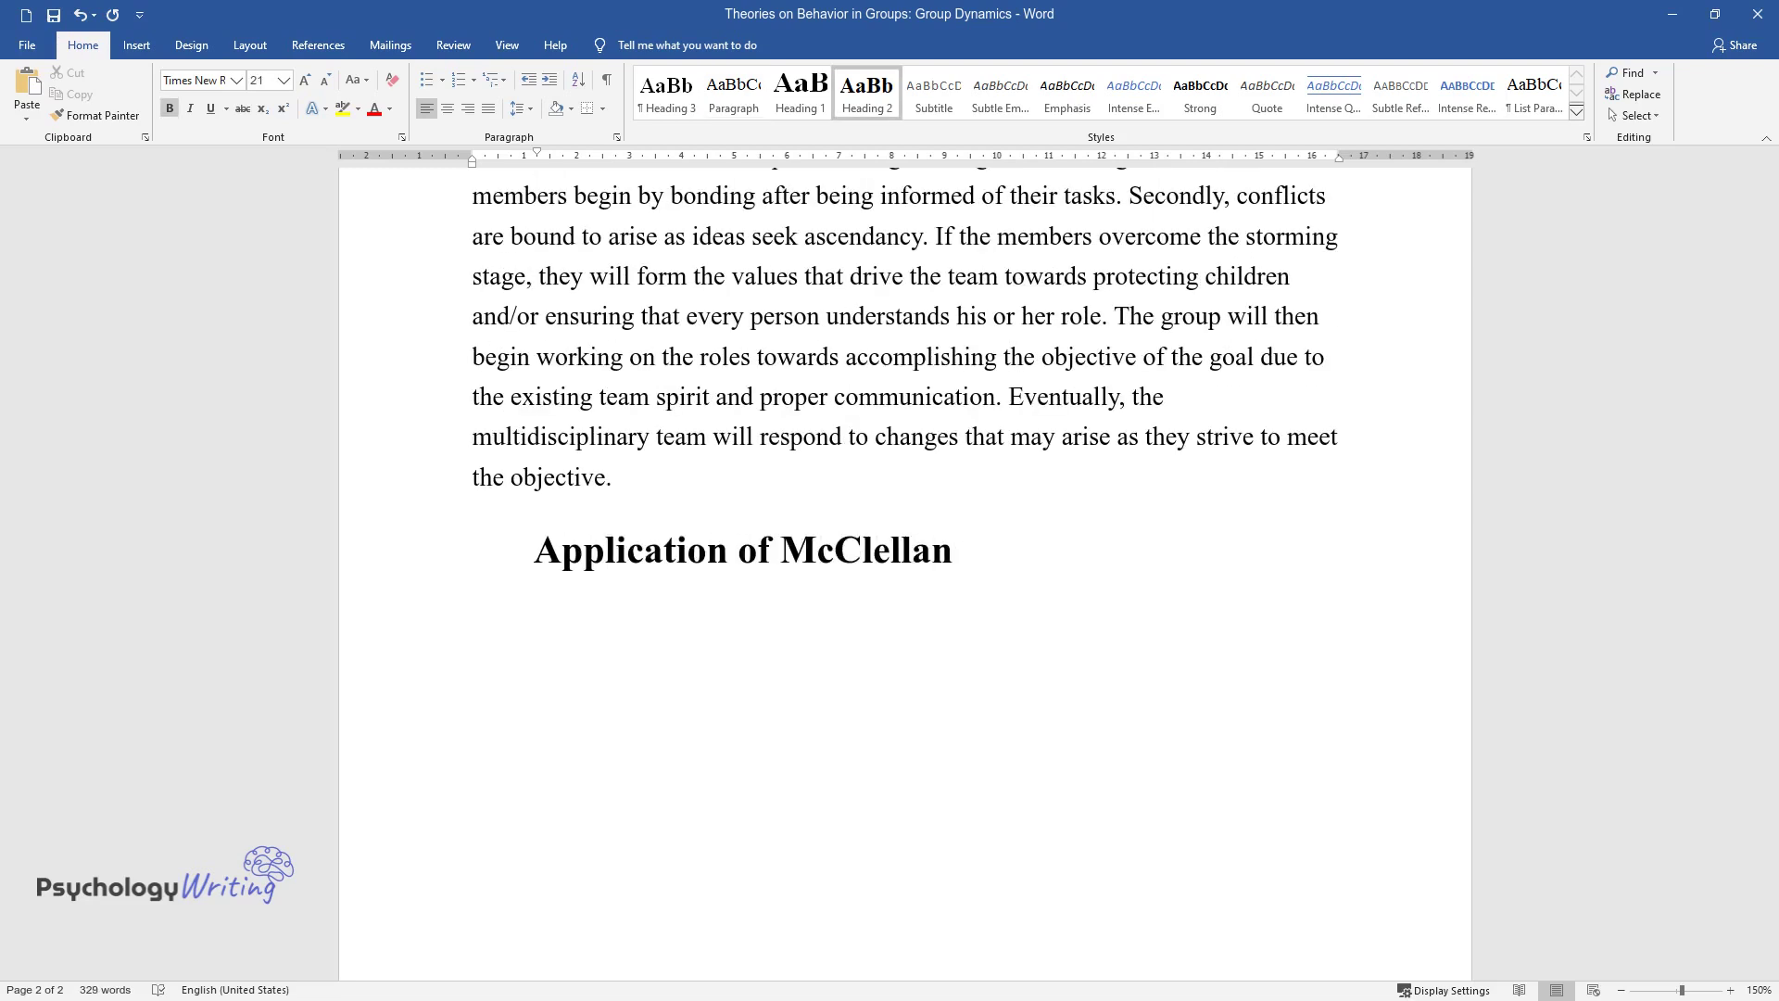
{"action": "type", "text": "d's Theory"}
Write the paragraph beginning 'McClelland's theory provides important lessons' on achievement, association and power motivators.
{"action": "key", "text": "Return"}
{"action": "type", "text": "Mc"}
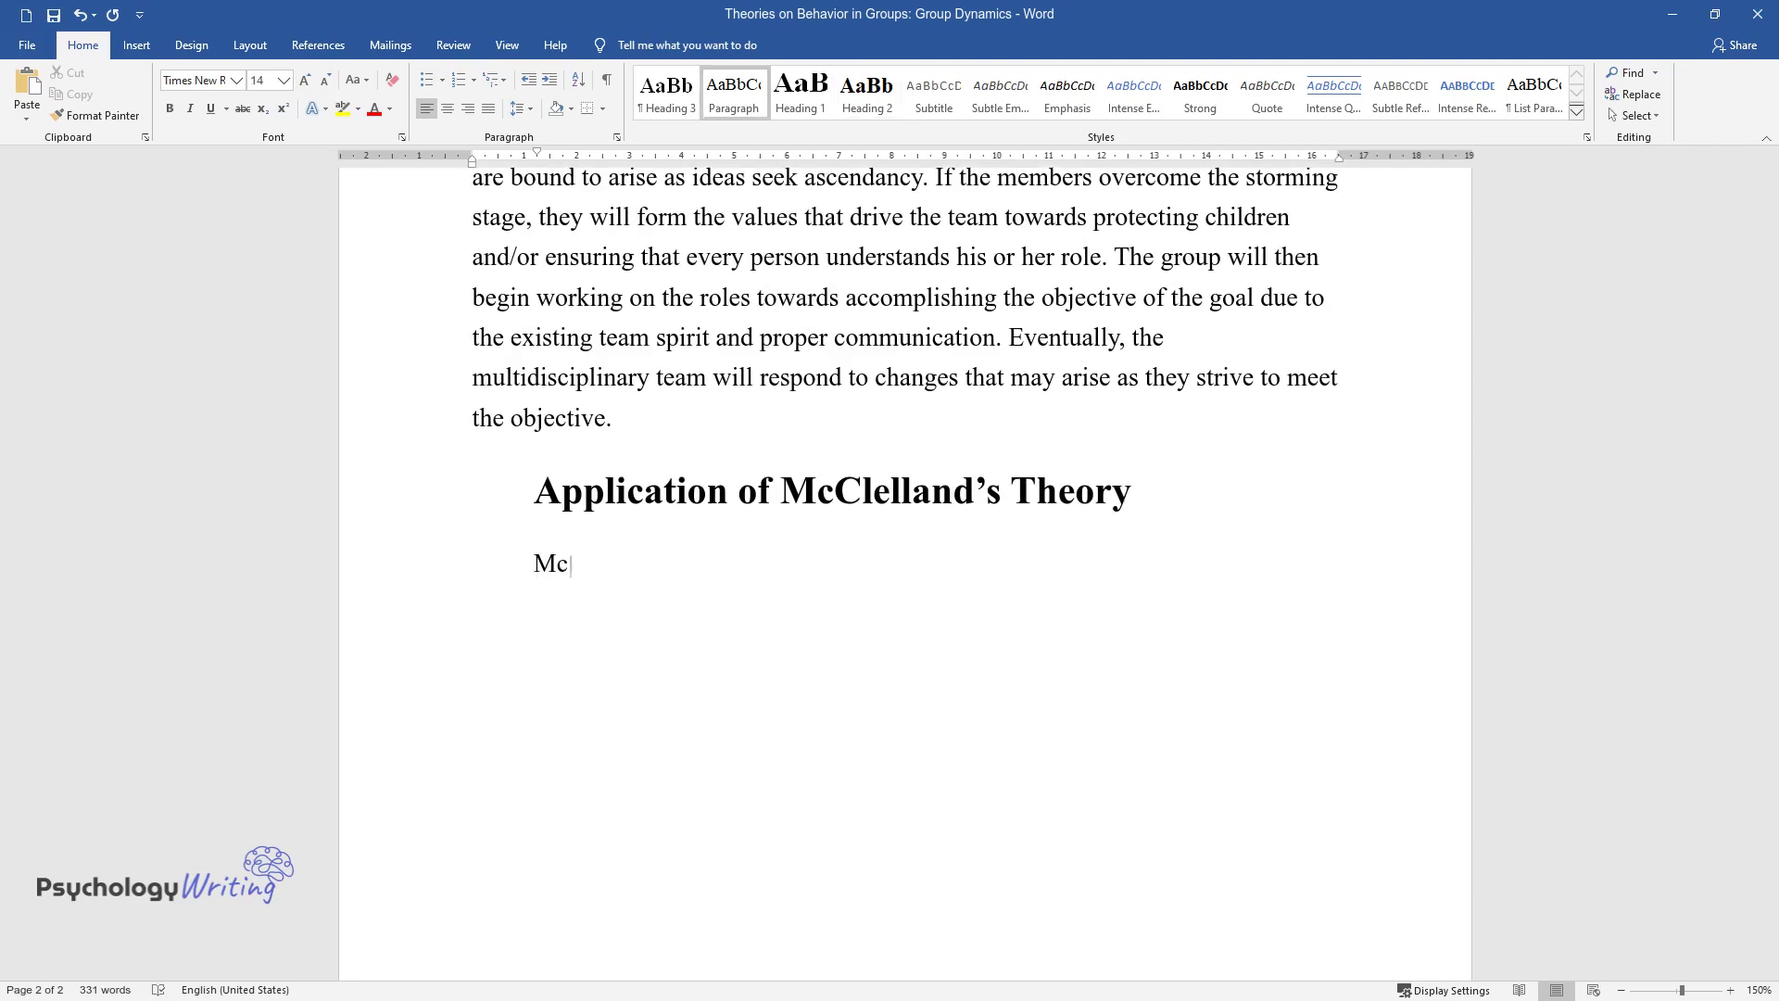
{"action": "type", "text": "Clelland's theory provides import"}
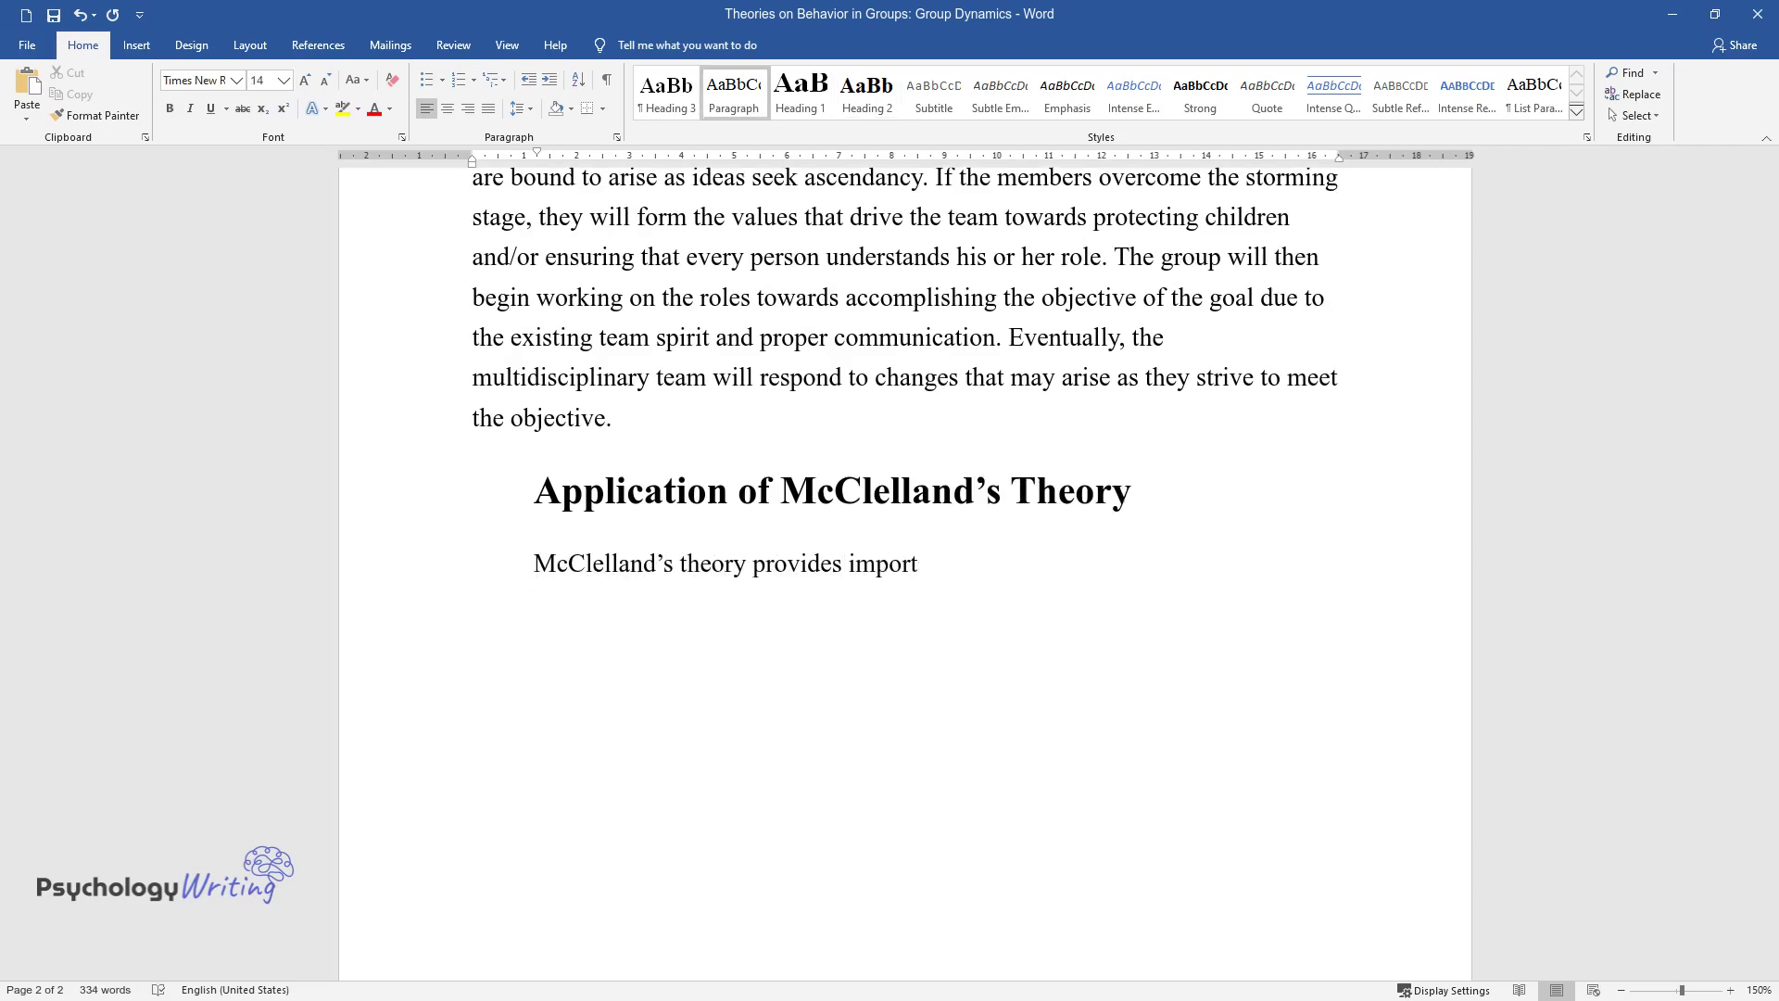
{"action": "type", "text": "ant lessons that can help a team l"}
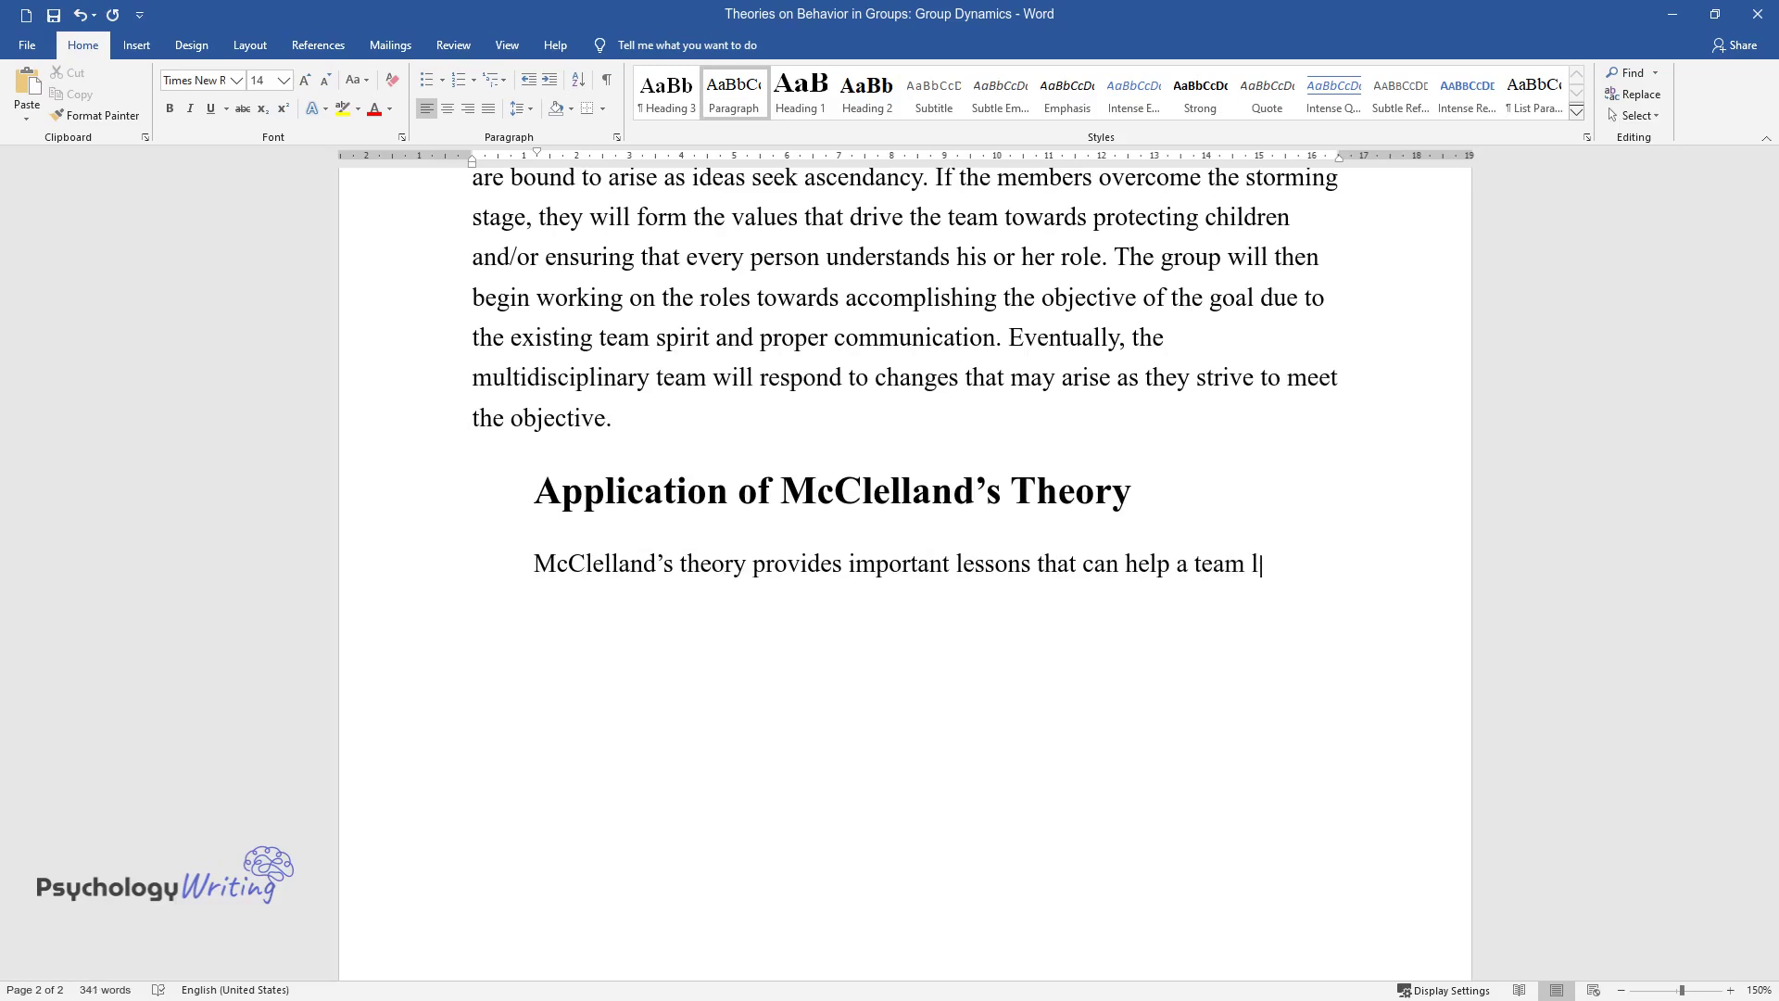
{"action": "type", "text": "eader to encourage and/or direct "}
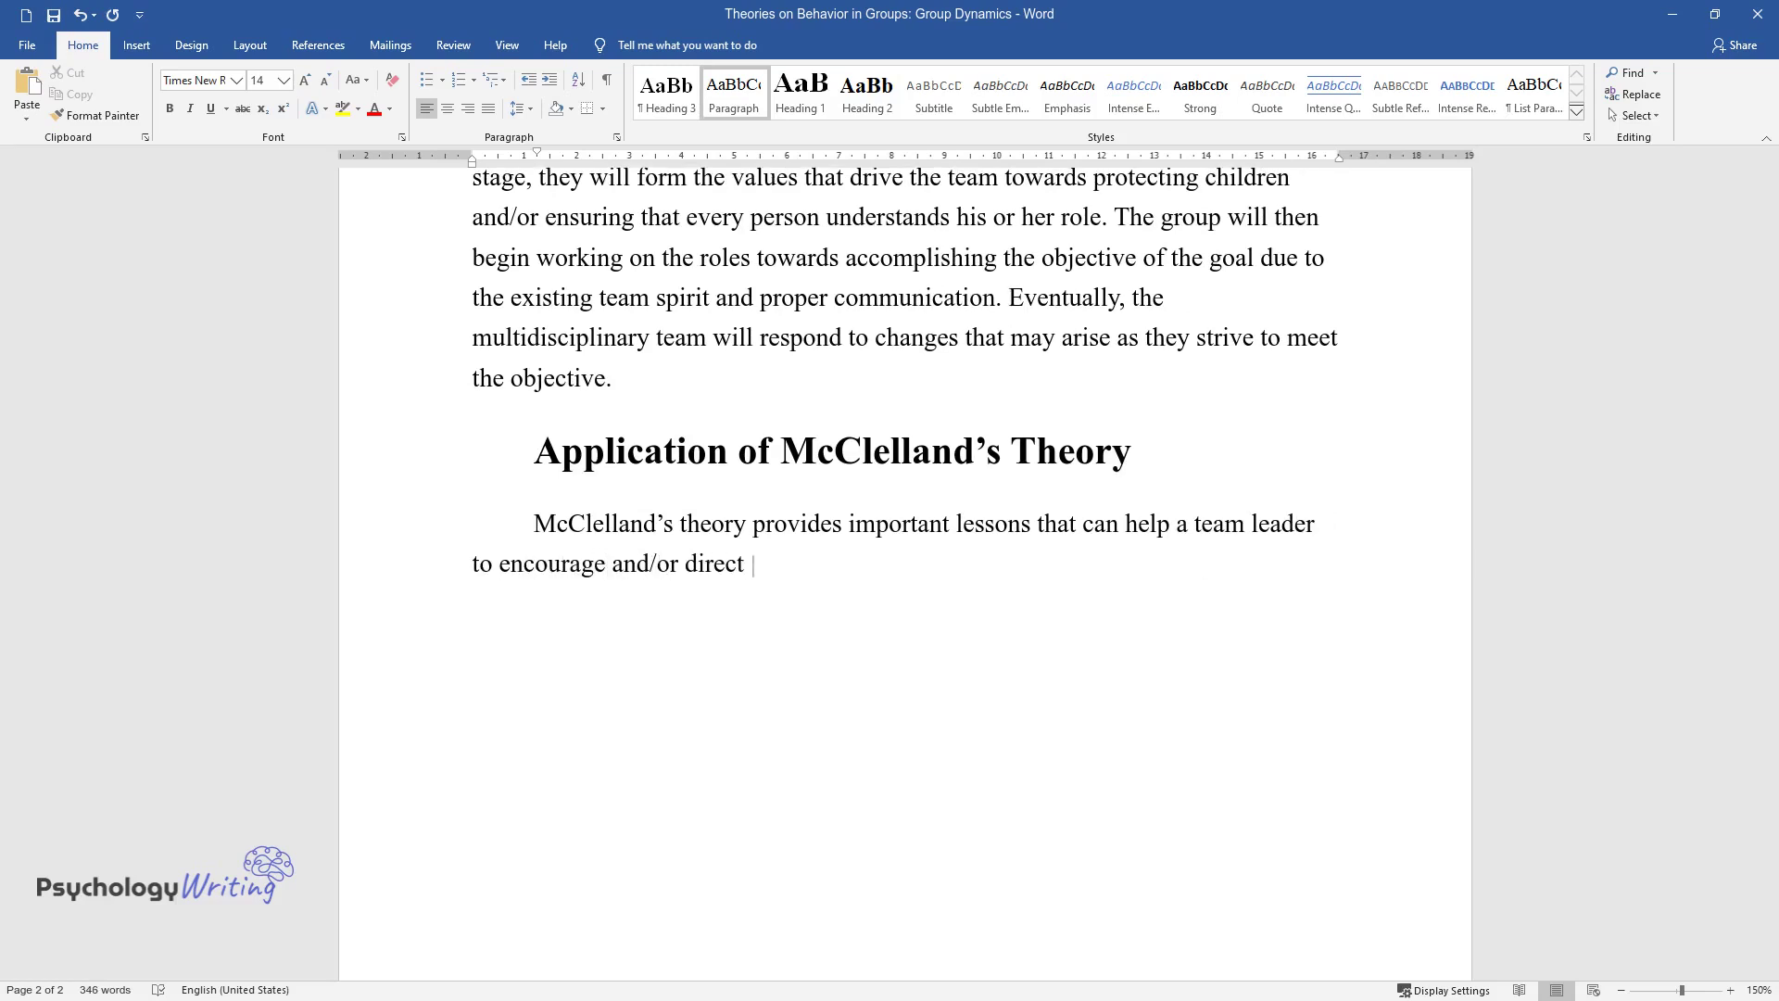
{"action": "type", "text": "his or her team efficiently. Davi"}
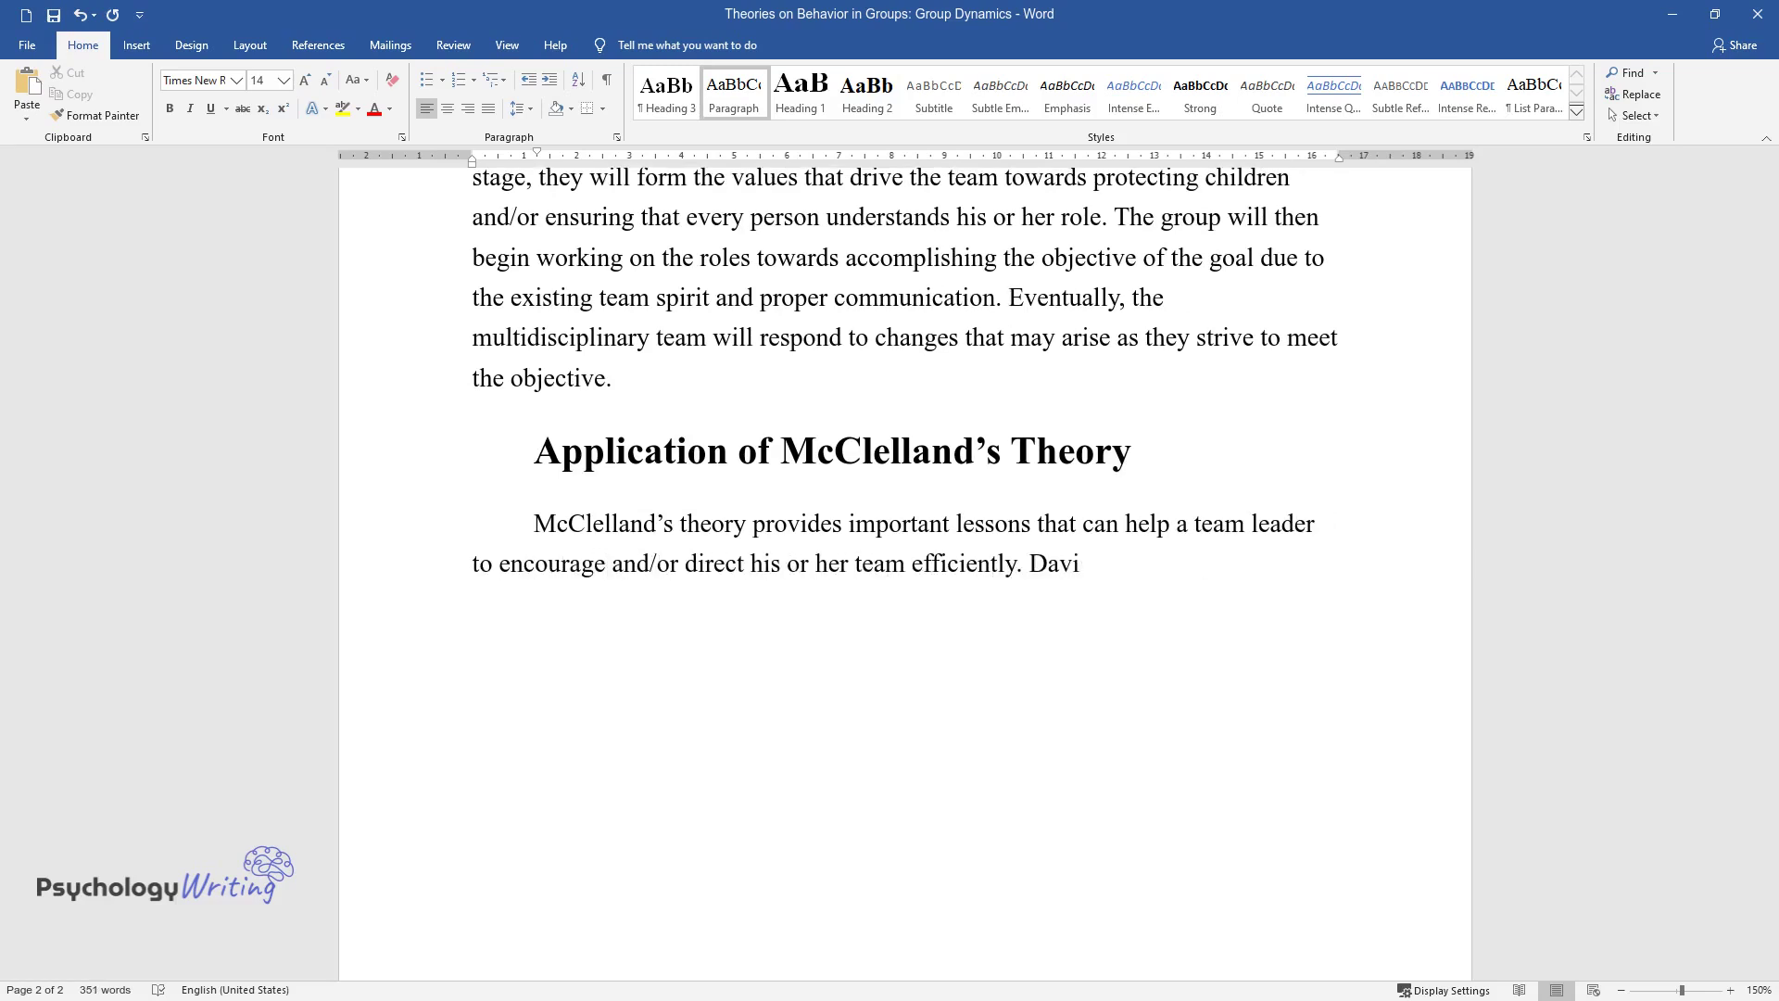
{"action": "type", "text": "d McClelland's hypothesis holds th"}
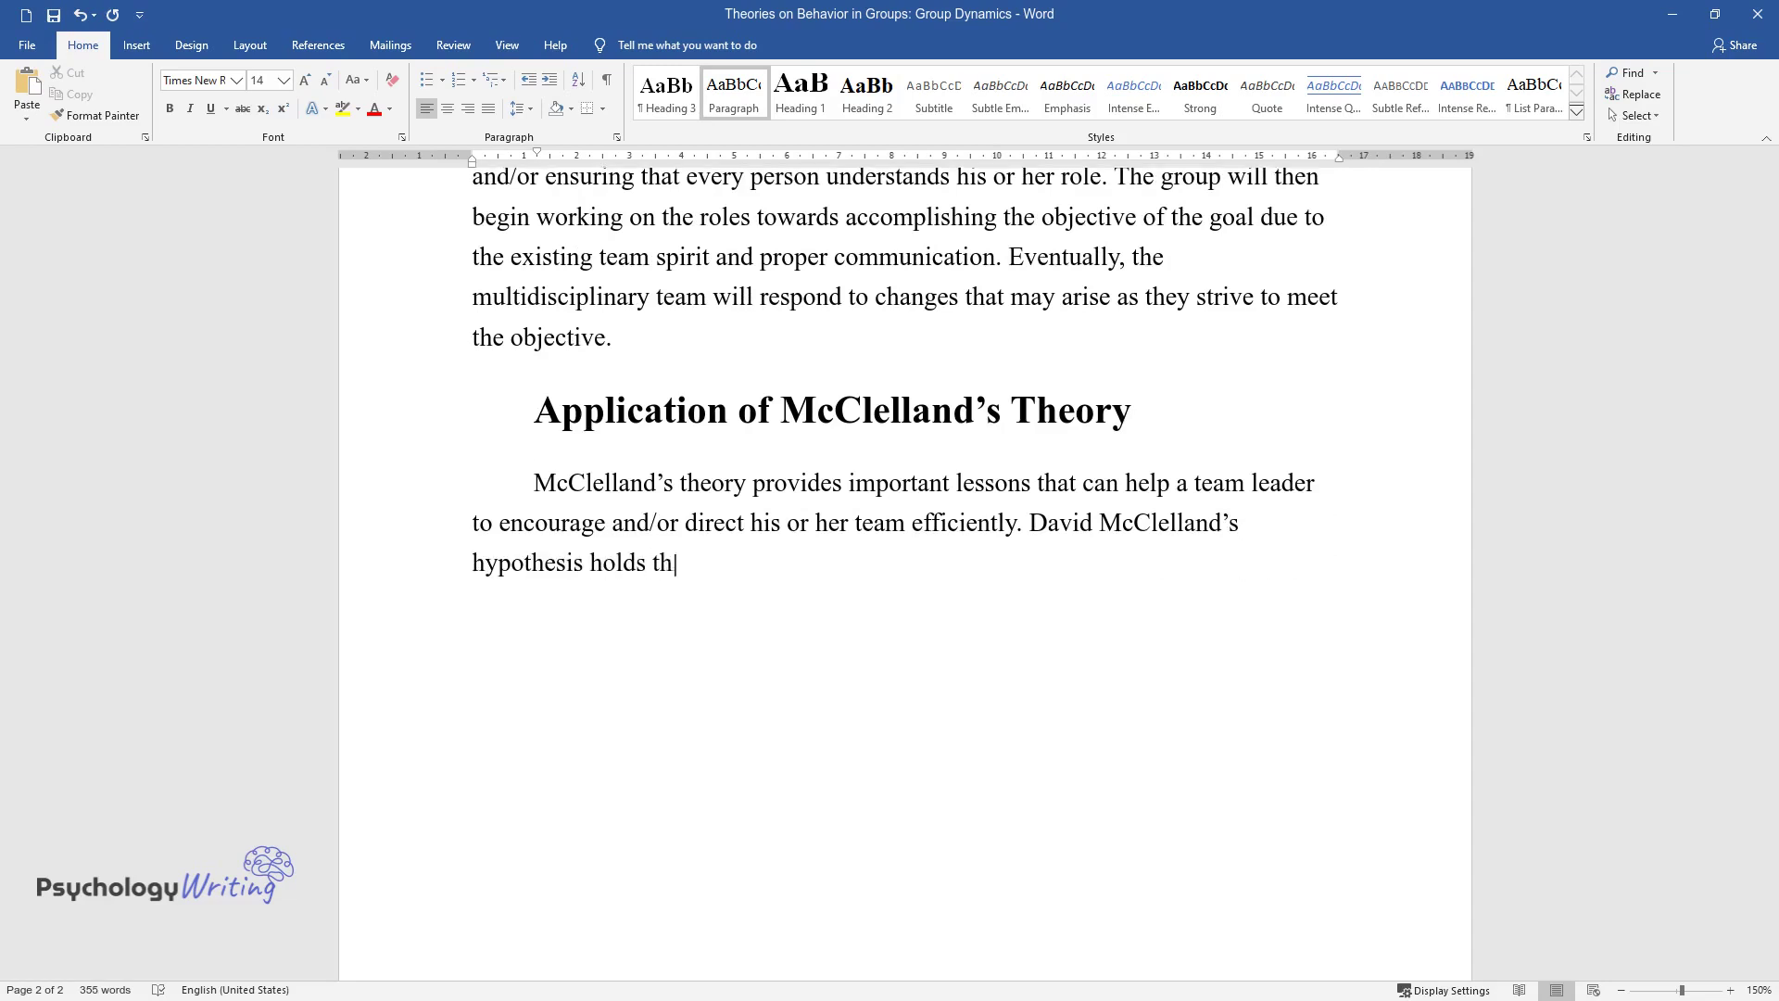
{"action": "type", "text": "at three motivators are present i"}
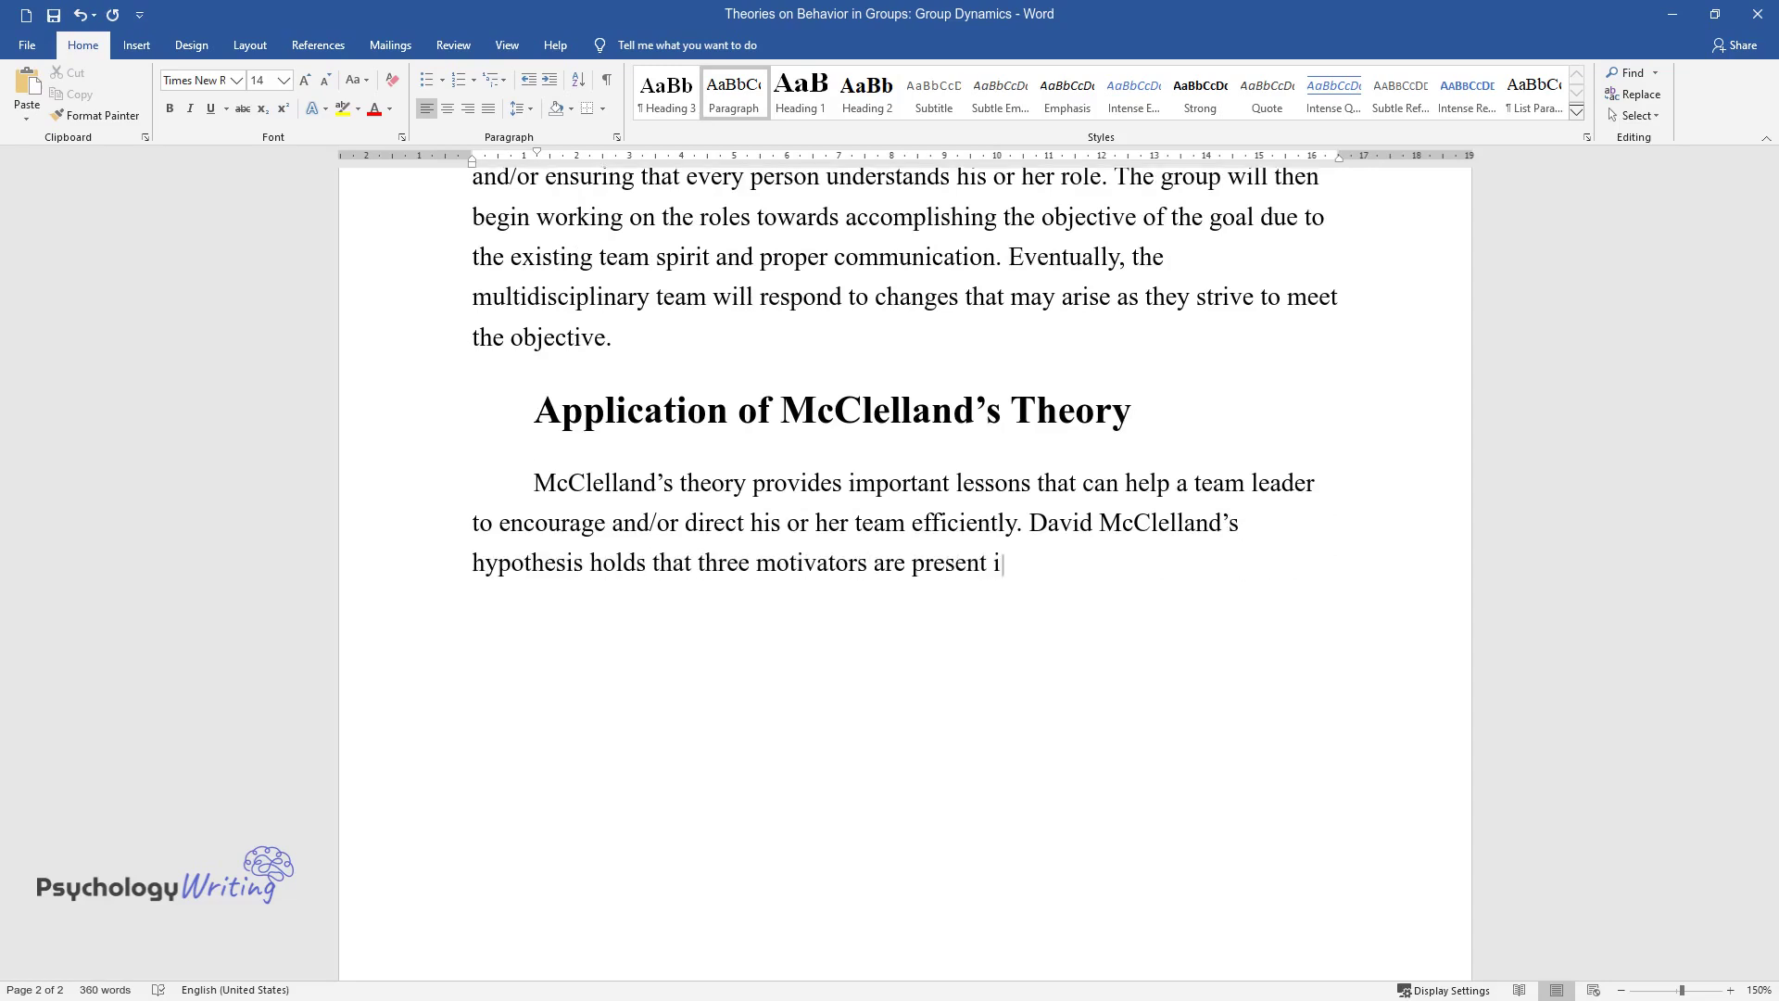
{"action": "type", "text": "n every human being, namely achievement, association, and p"}
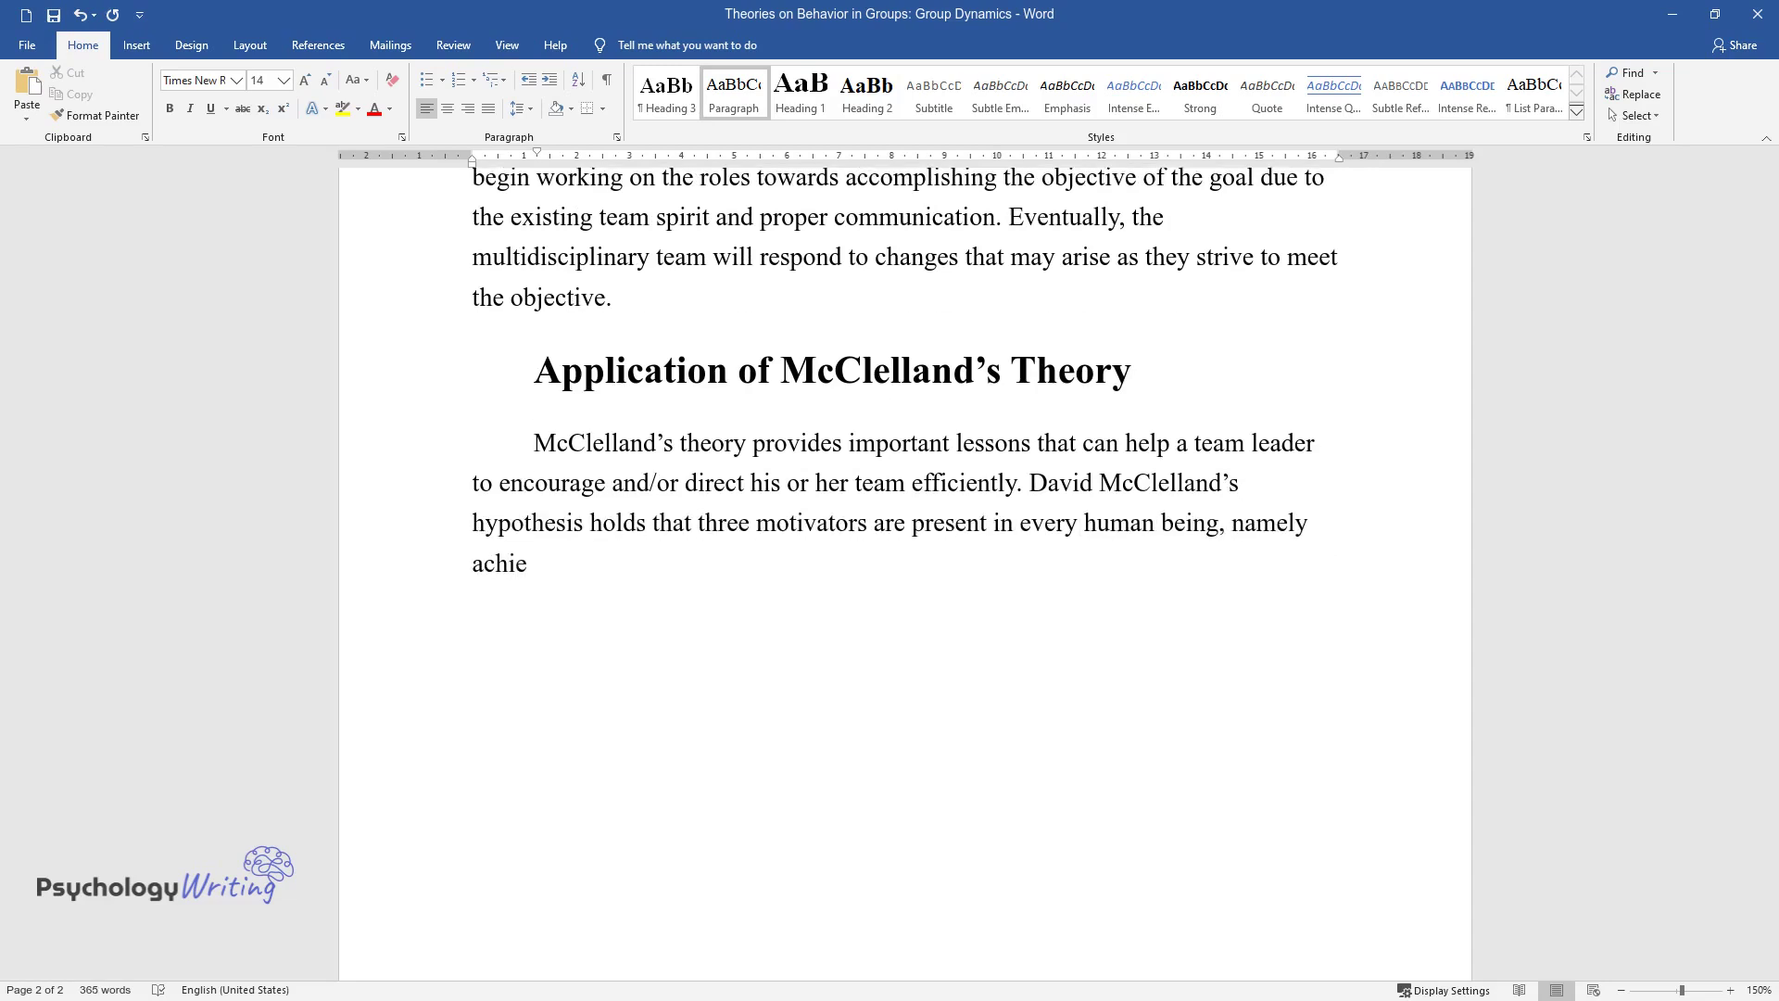
{"action": "type", "text": "ower. Mc"}
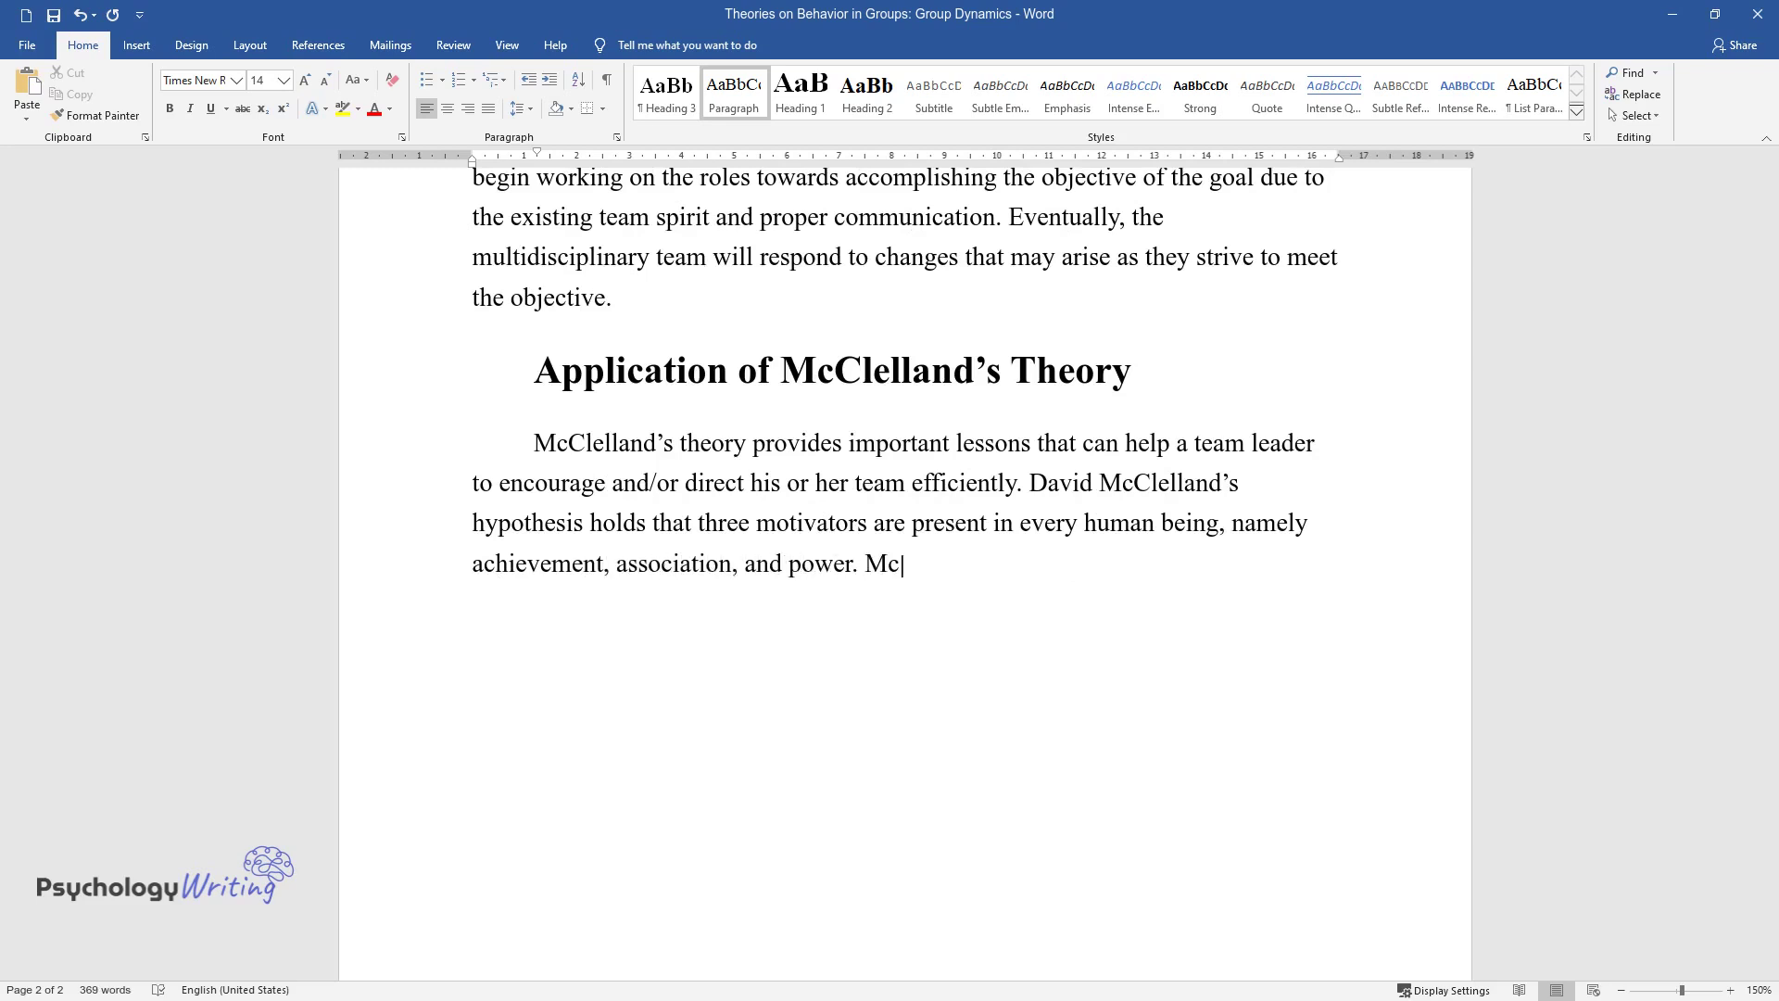
{"action": "type", "text": "Clelland further noted there"}
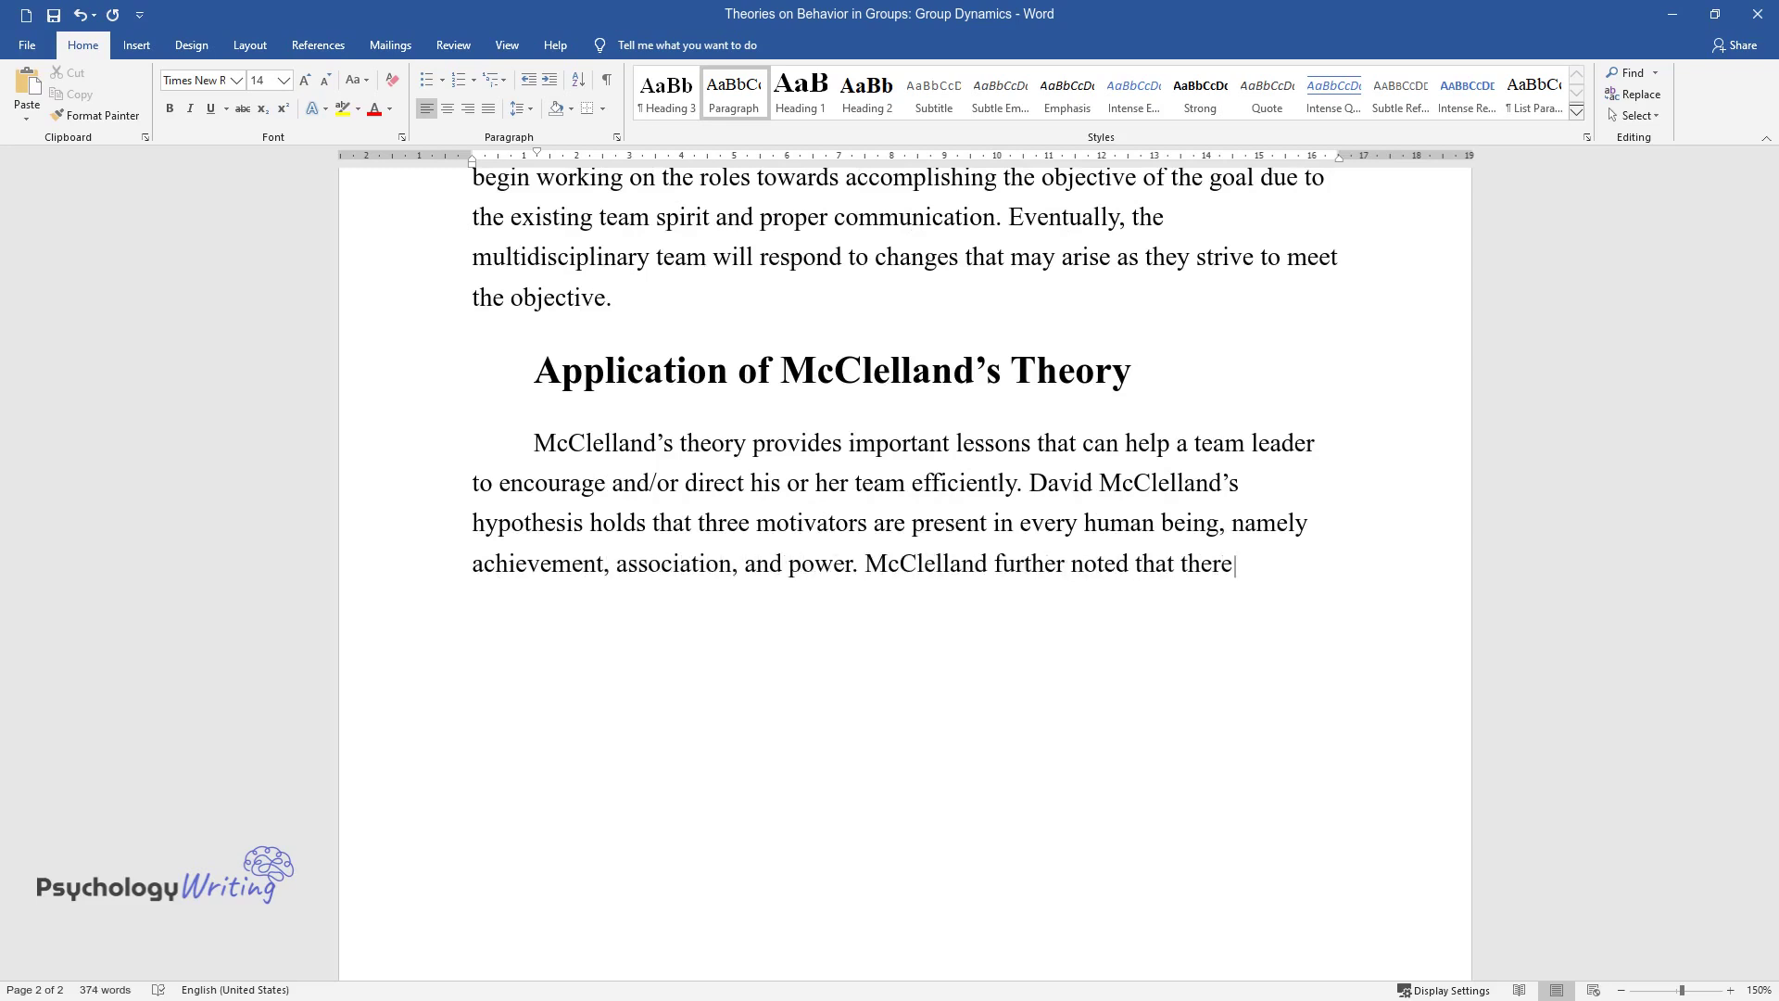
{"action": "type", "text": " is always an overriding "}
{"action": "type", "text": "motivato"}
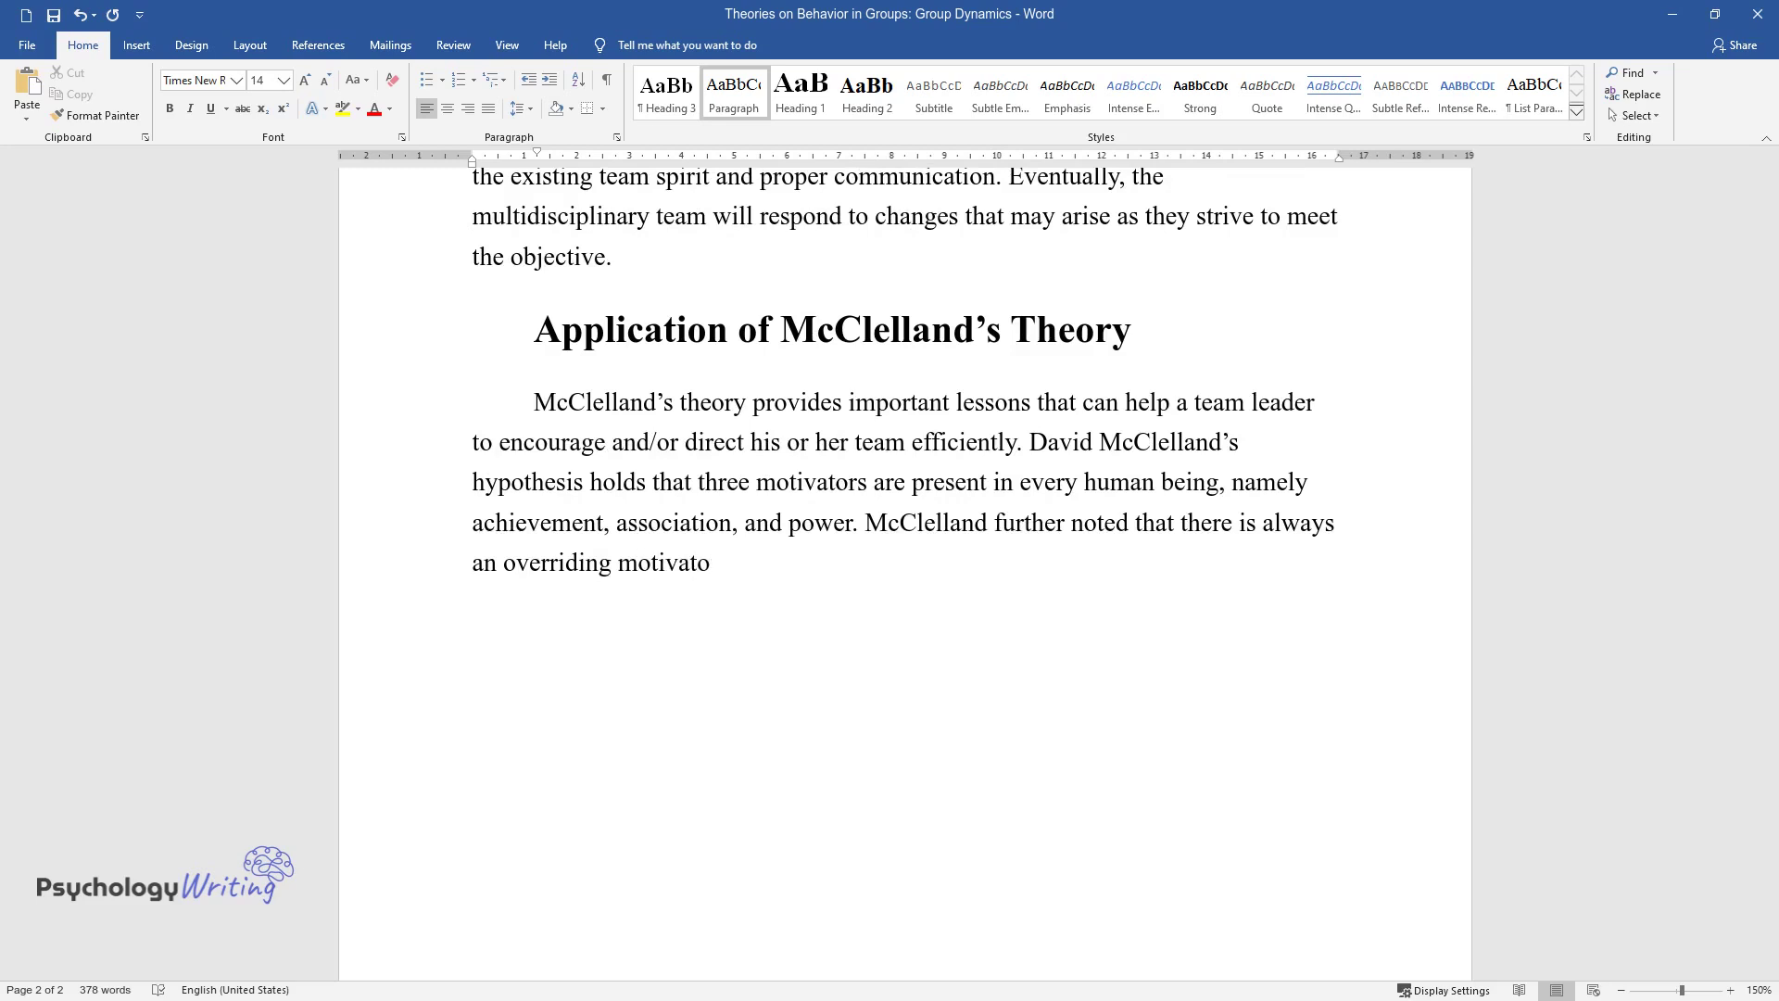
{"action": "type", "text": "r in every individual. Those who have the power as the principal motivators"}
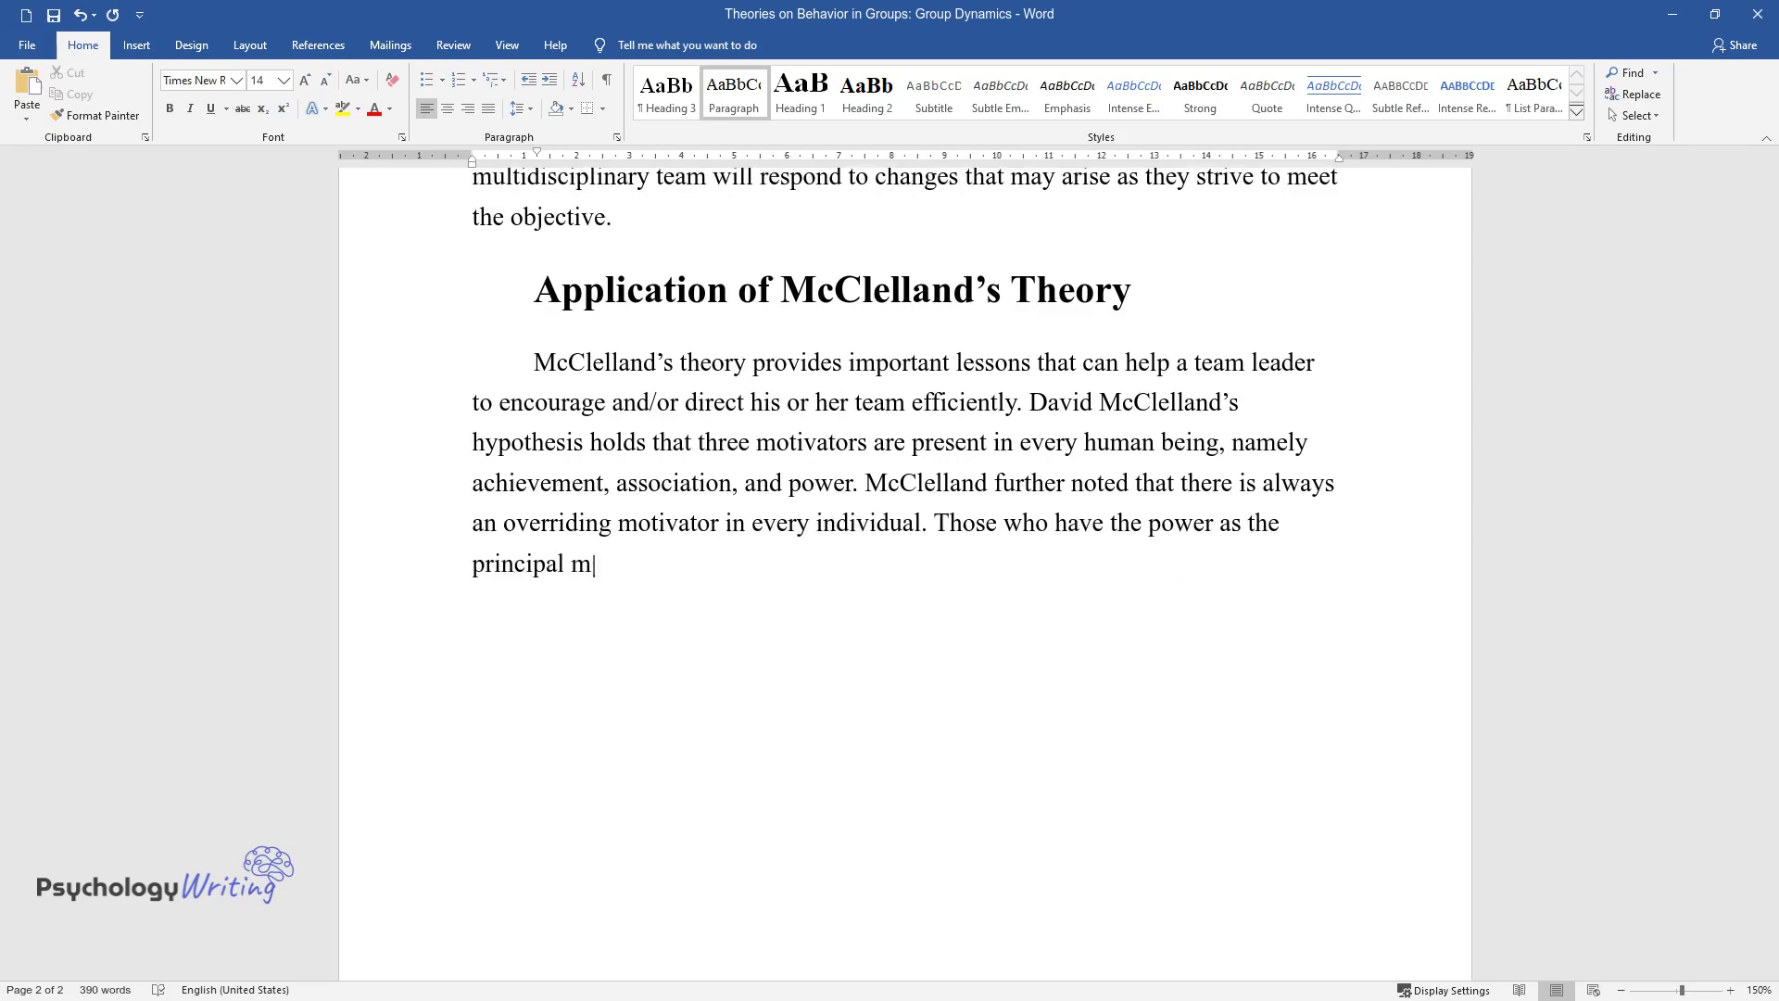
{"action": "type", "text": " are further put into ind"}
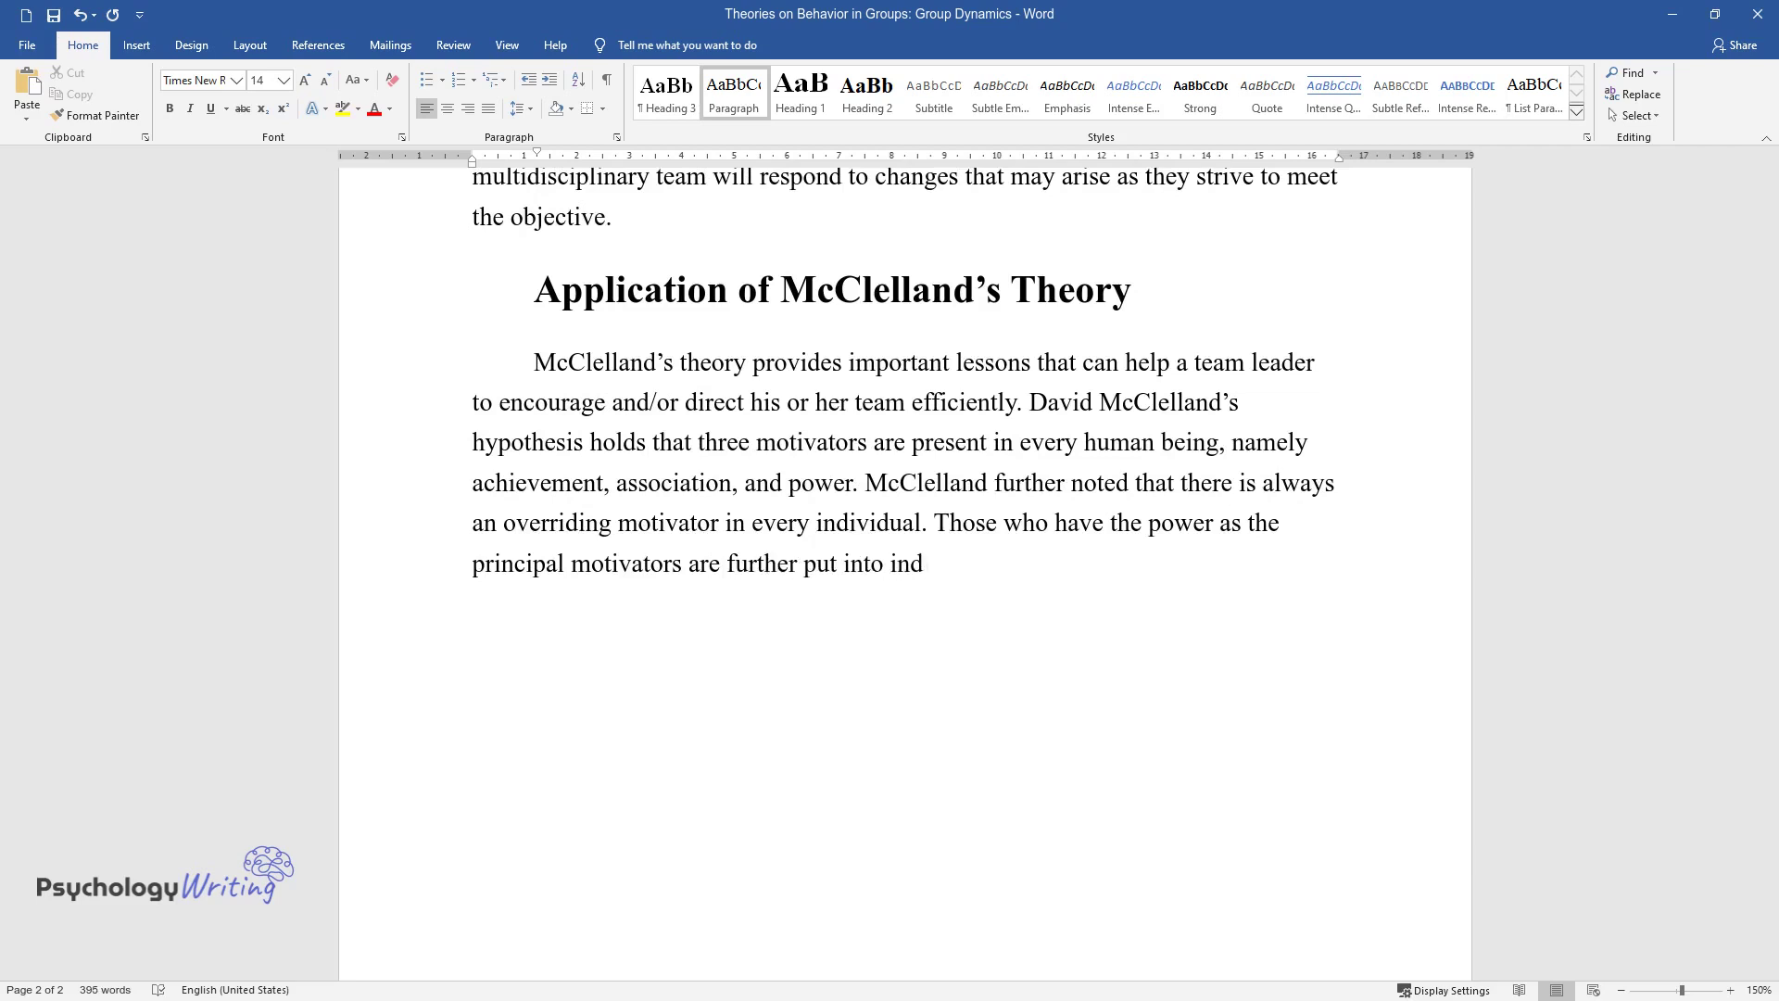
{"action": "type", "text": "ividual and institutional categor"}
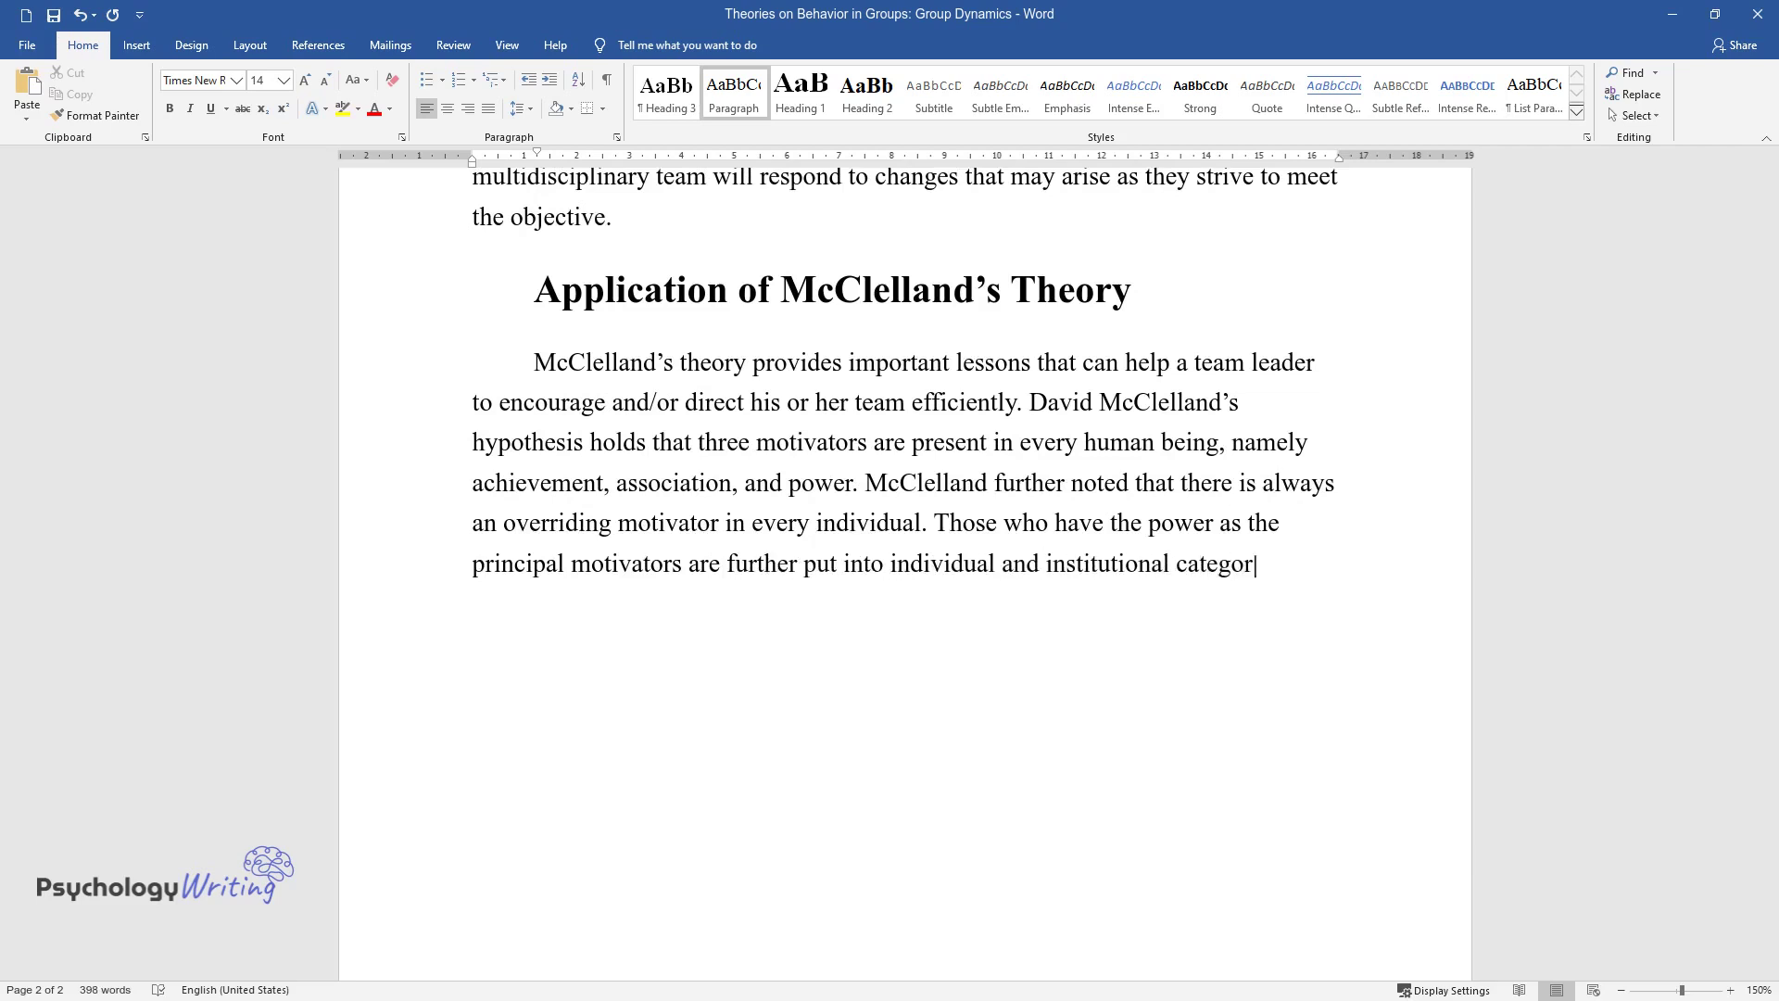
{"action": "type", "text": "ies. While individual power motiva"}
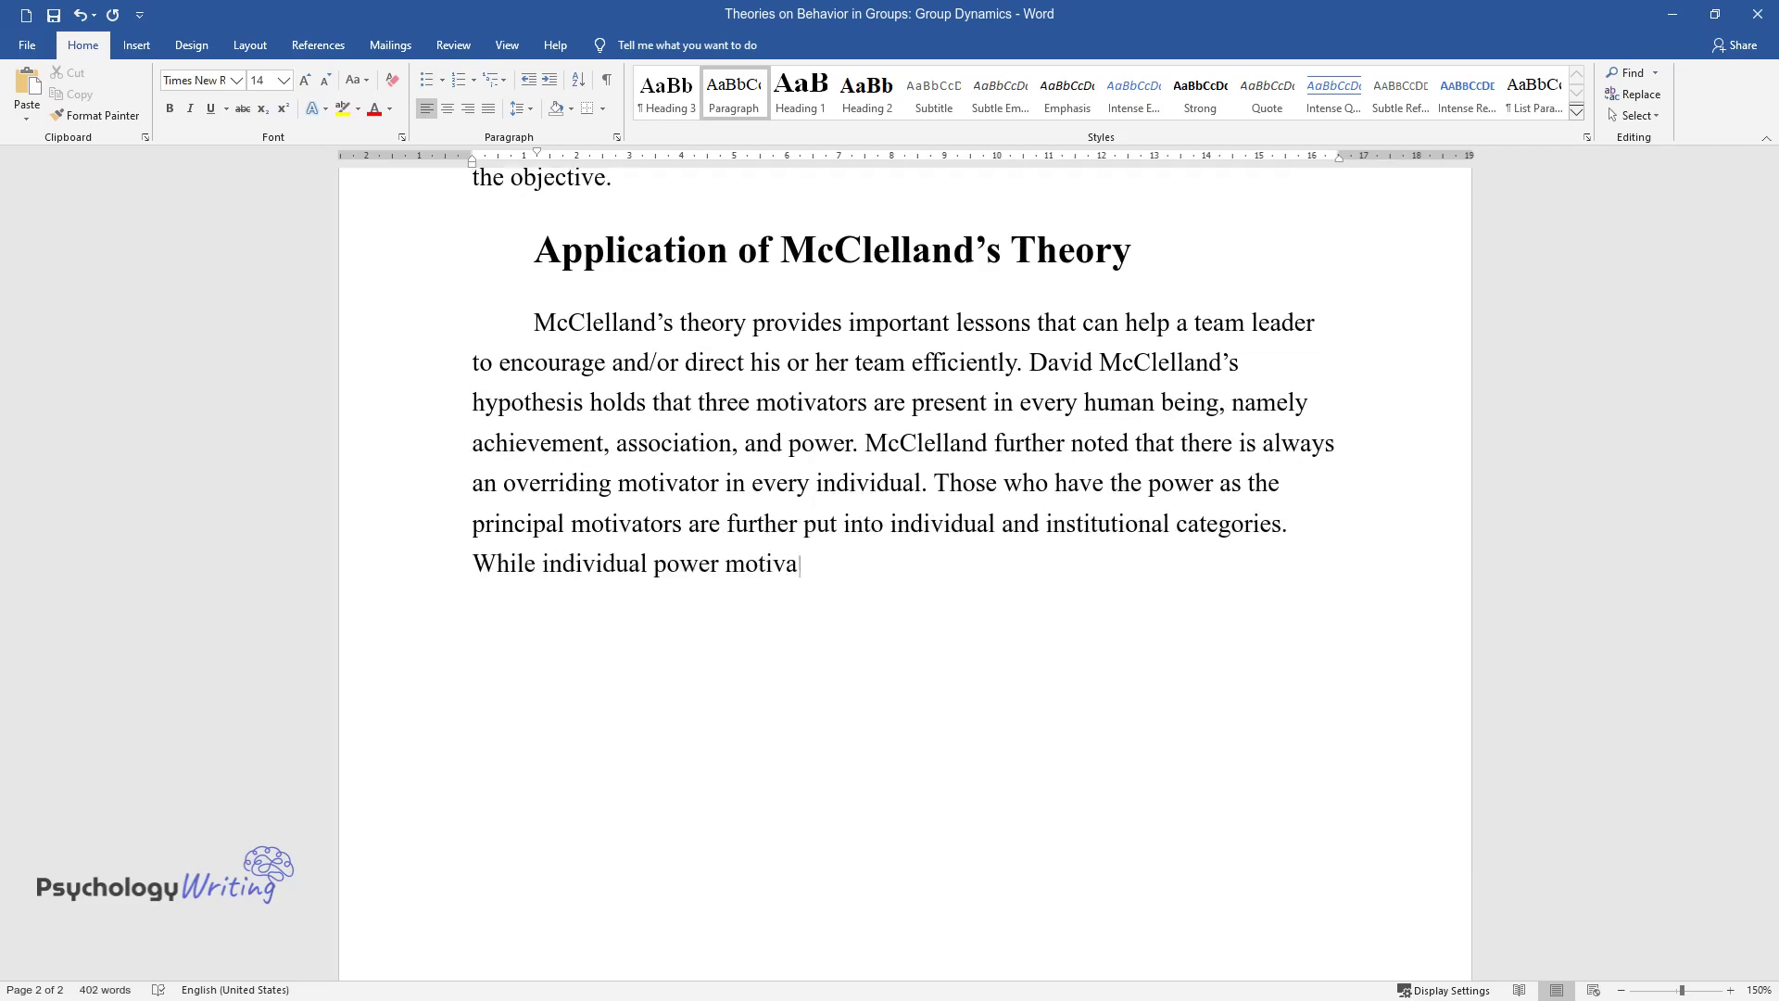
{"action": "type", "text": "tion seeks to govern others, inst"}
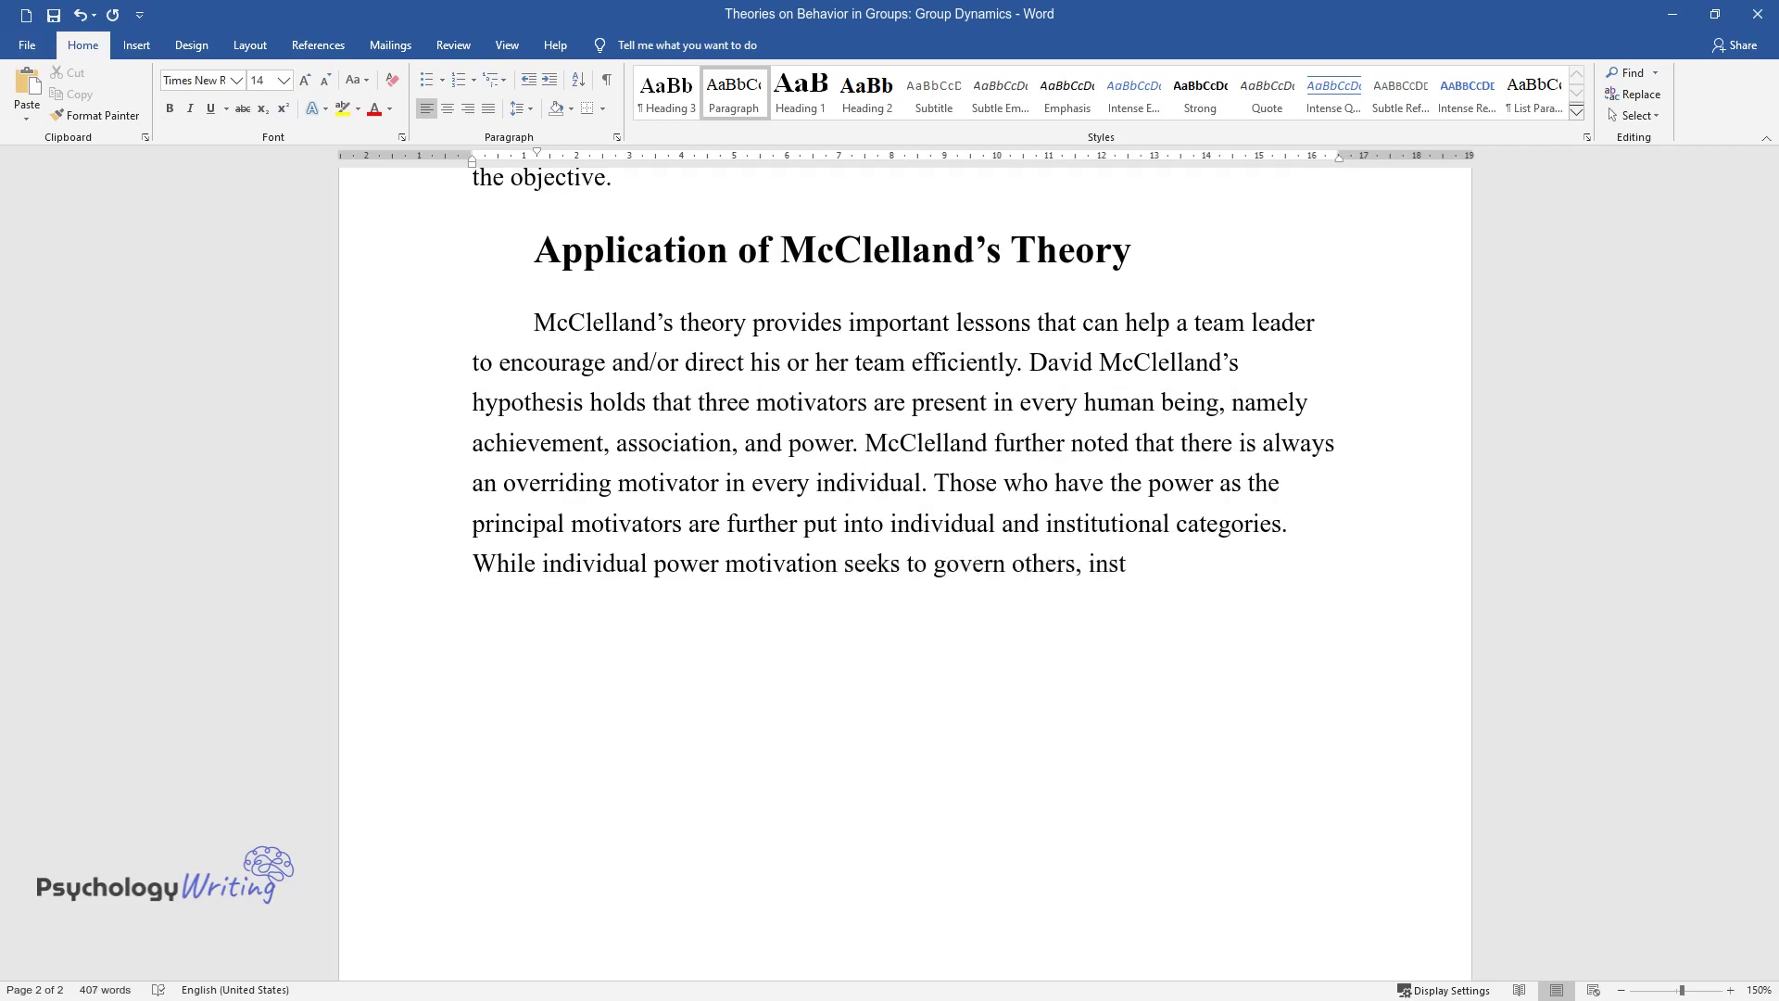
{"action": "type", "text": "itutional power aims at cooperatin"}
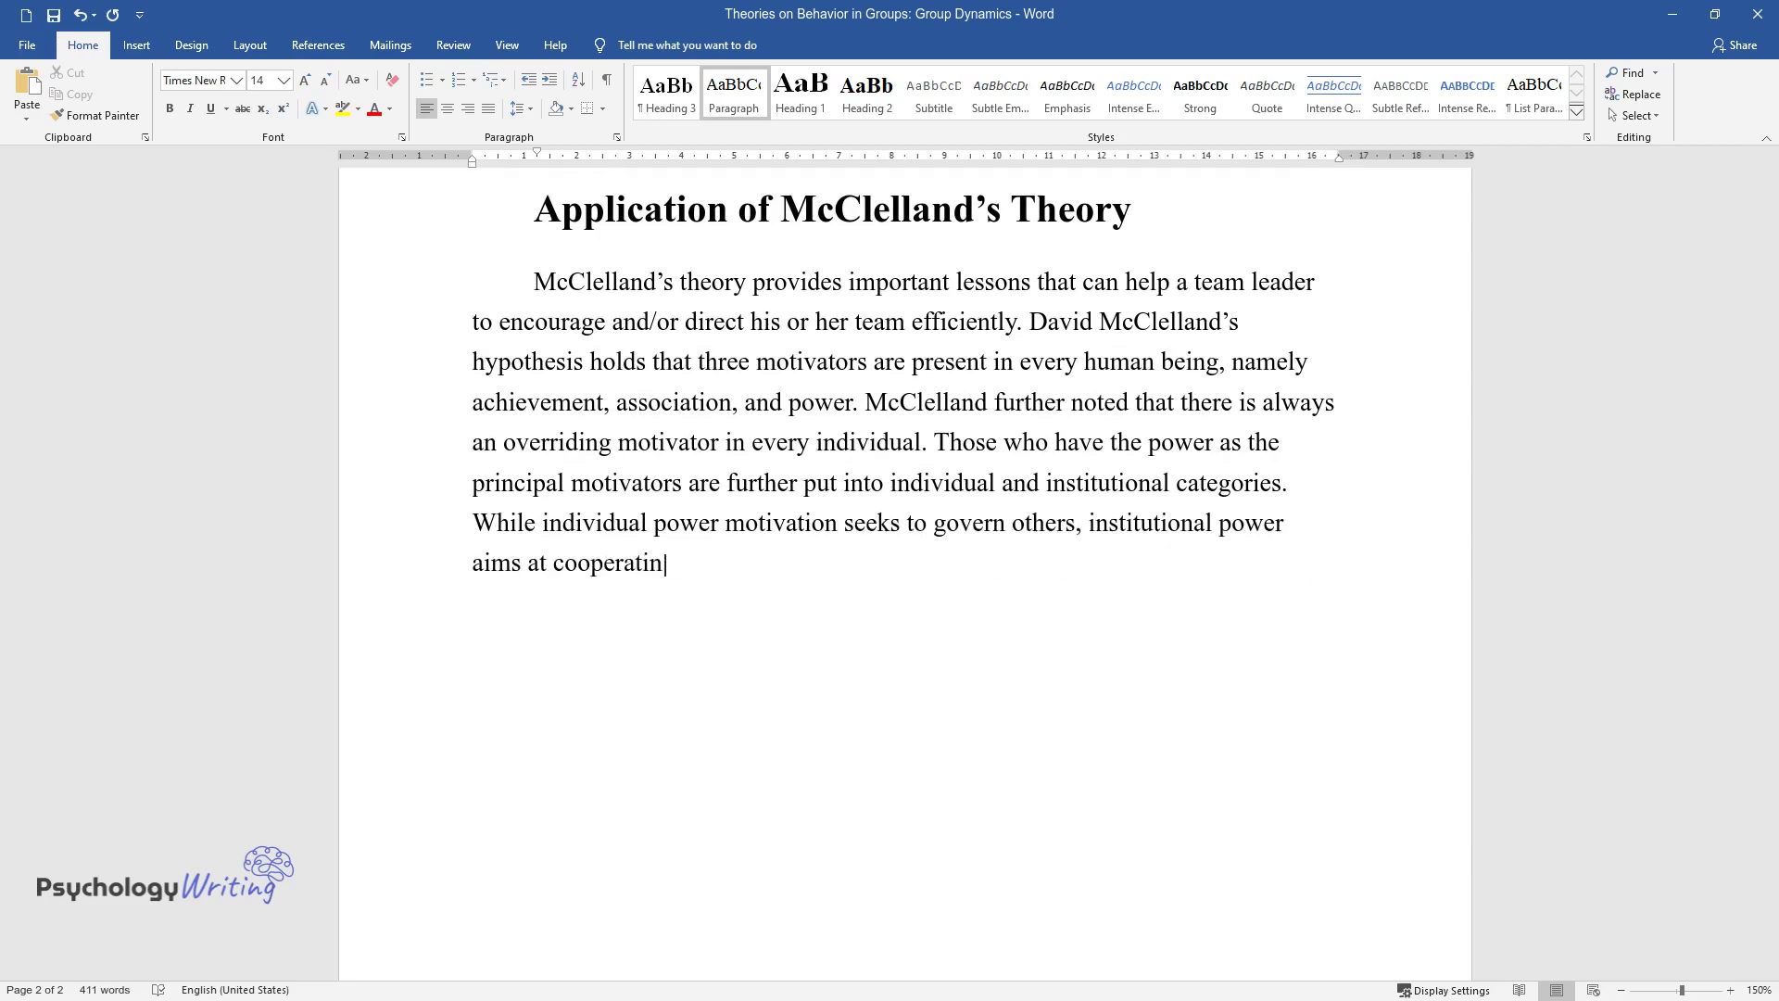
{"action": "type", "text": "g with others to accomplish the o"}
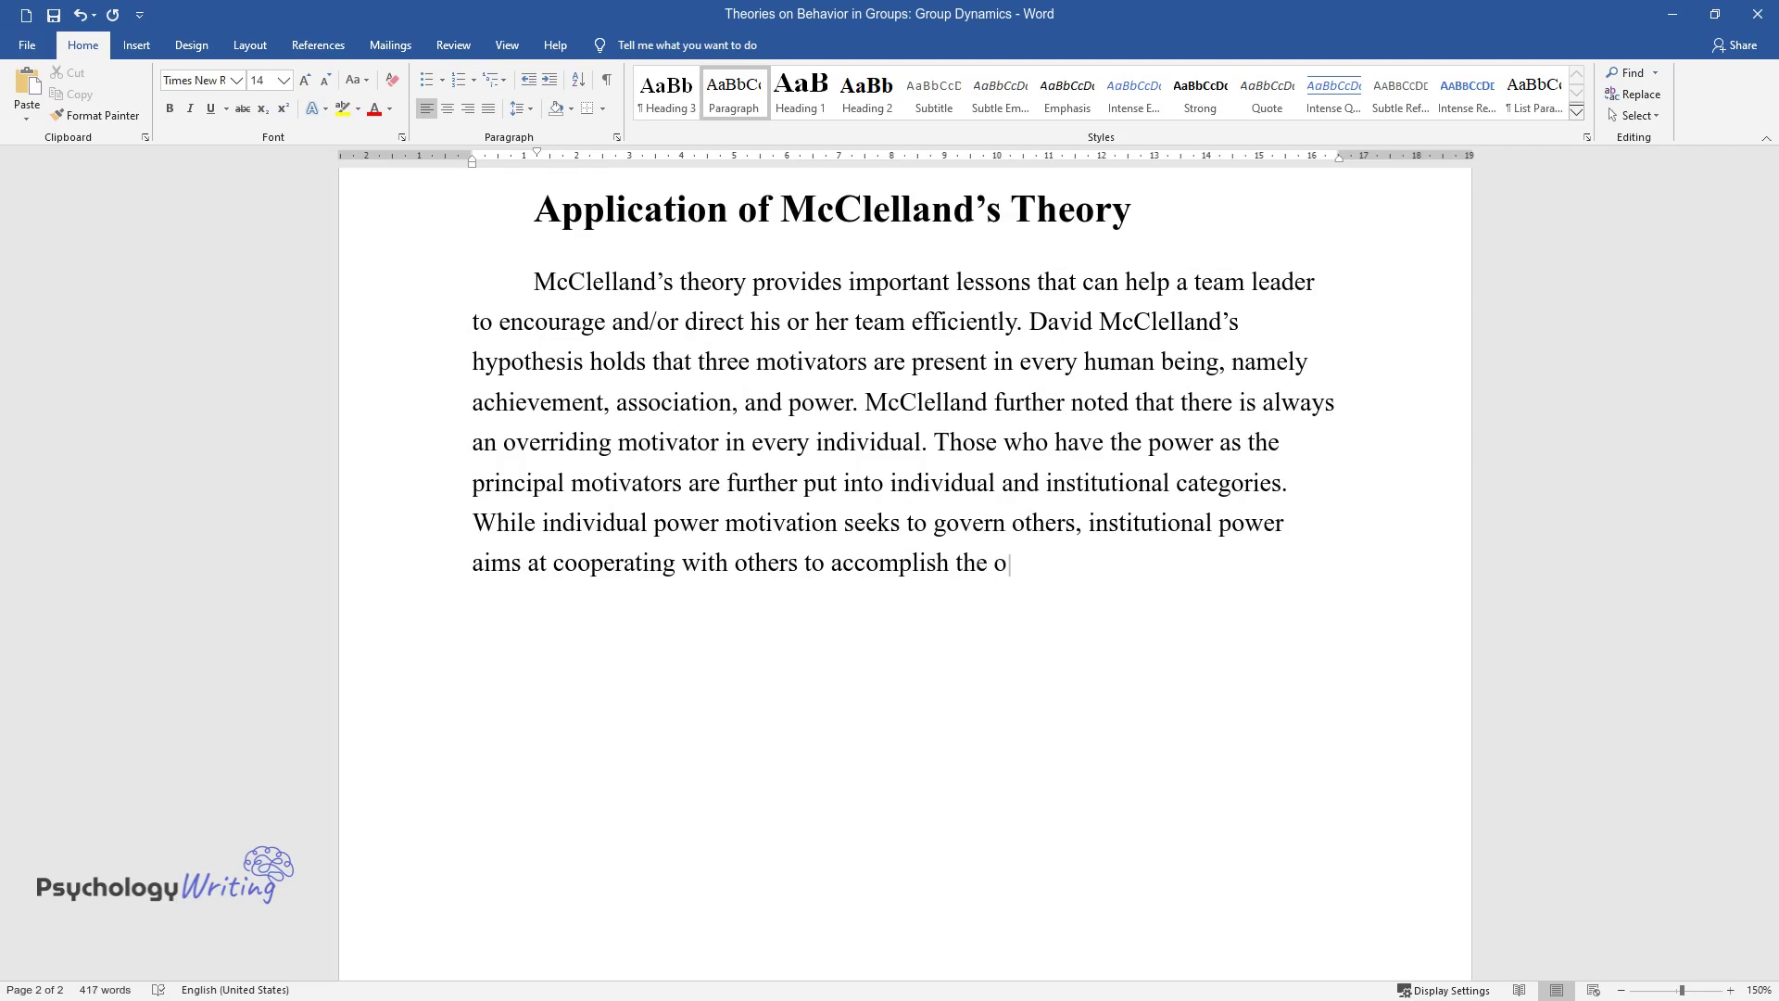
{"action": "type", "text": "bjective of the team."}
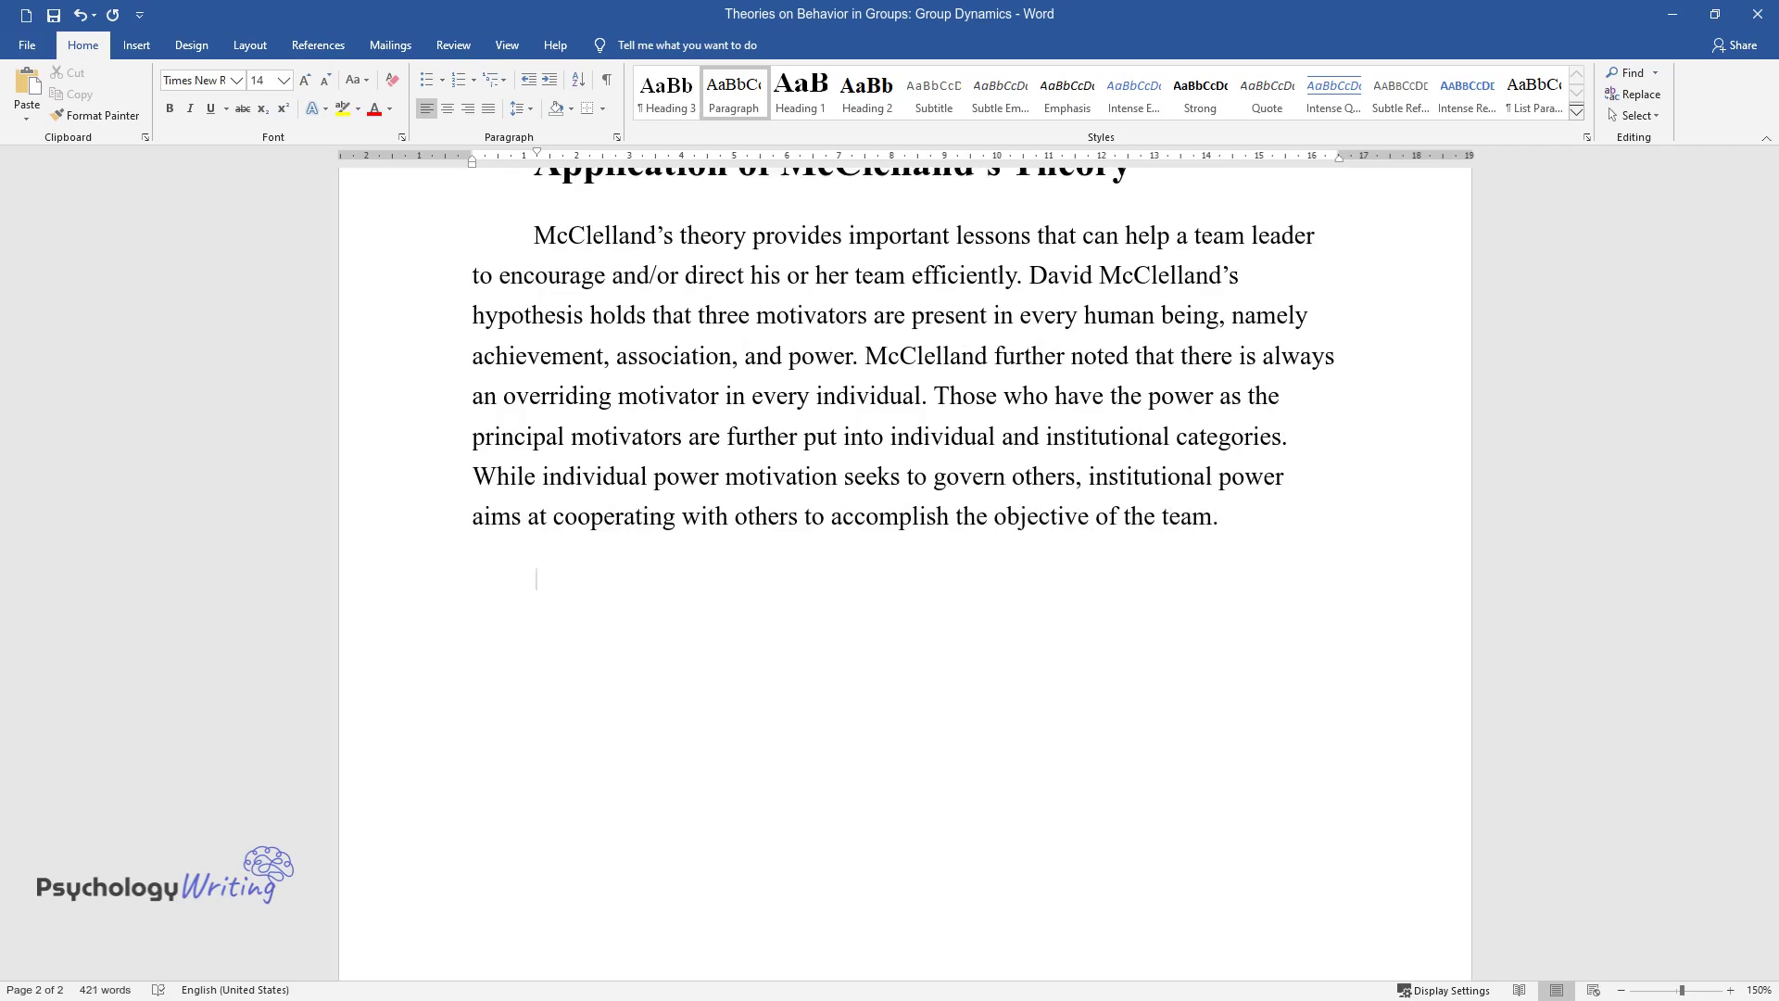
{"action": "type", "text": "In the context of a mental support group that needs to raise fu"}
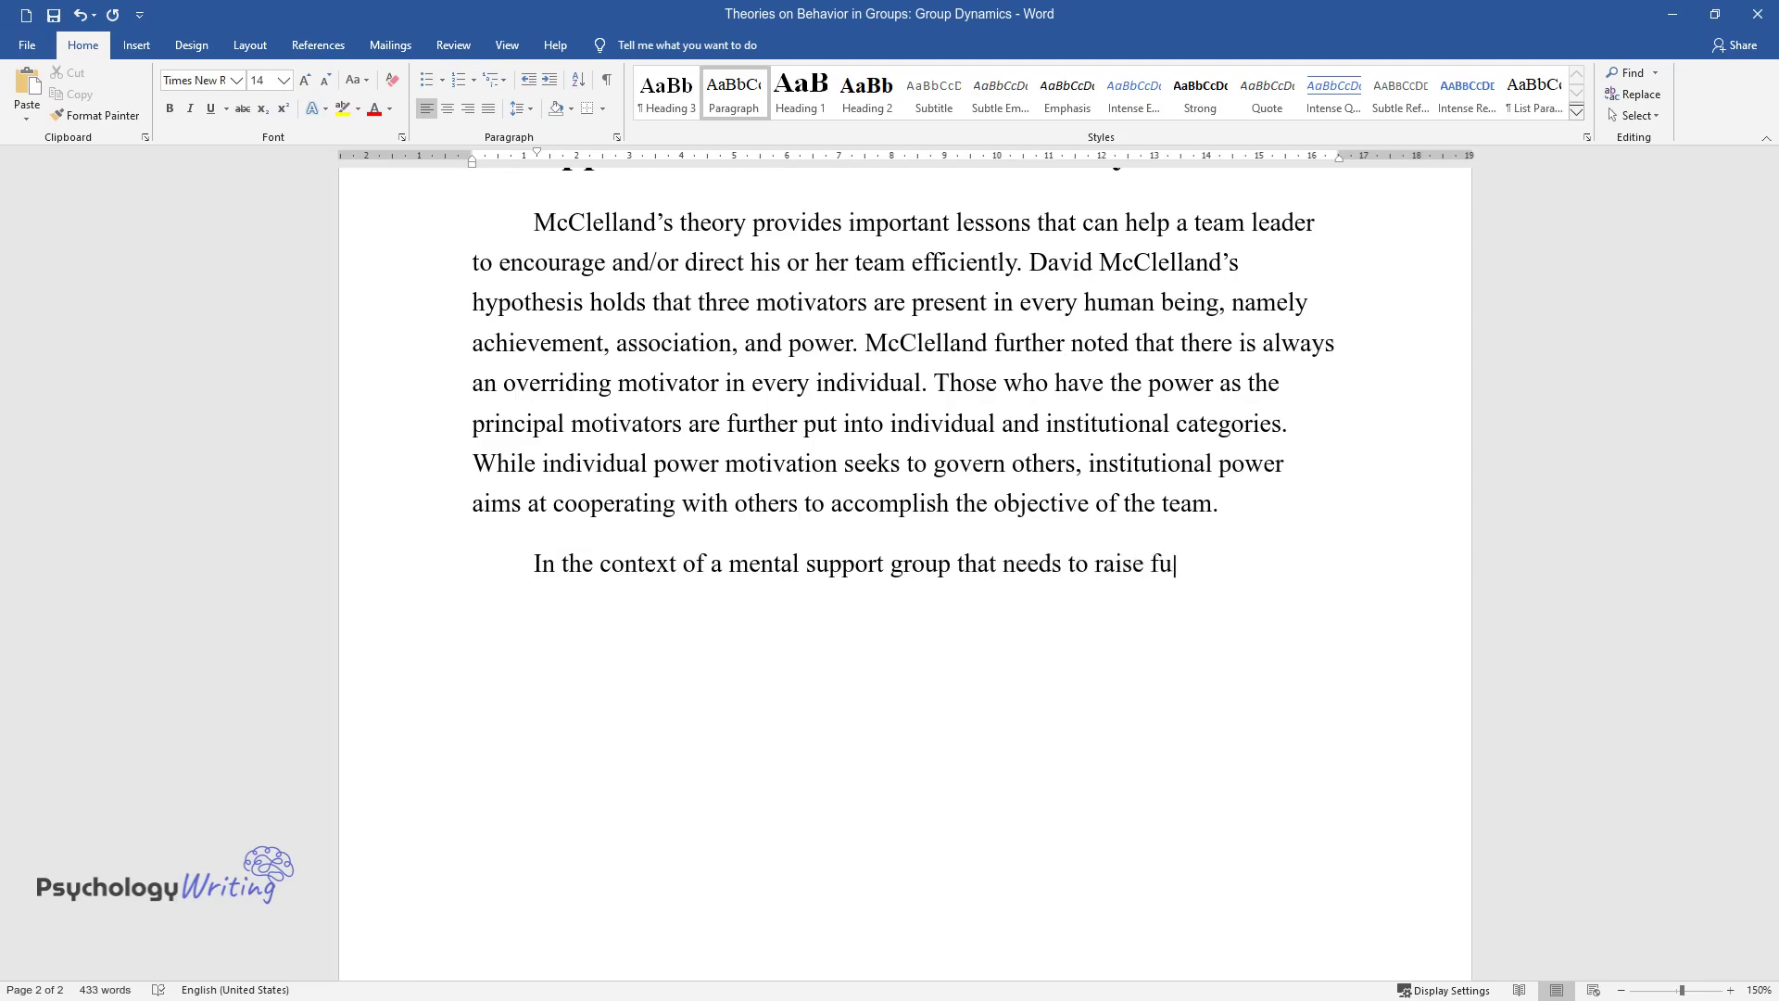
{"action": "type", "text": "nds, there is a need for the members to identify the dominant m"}
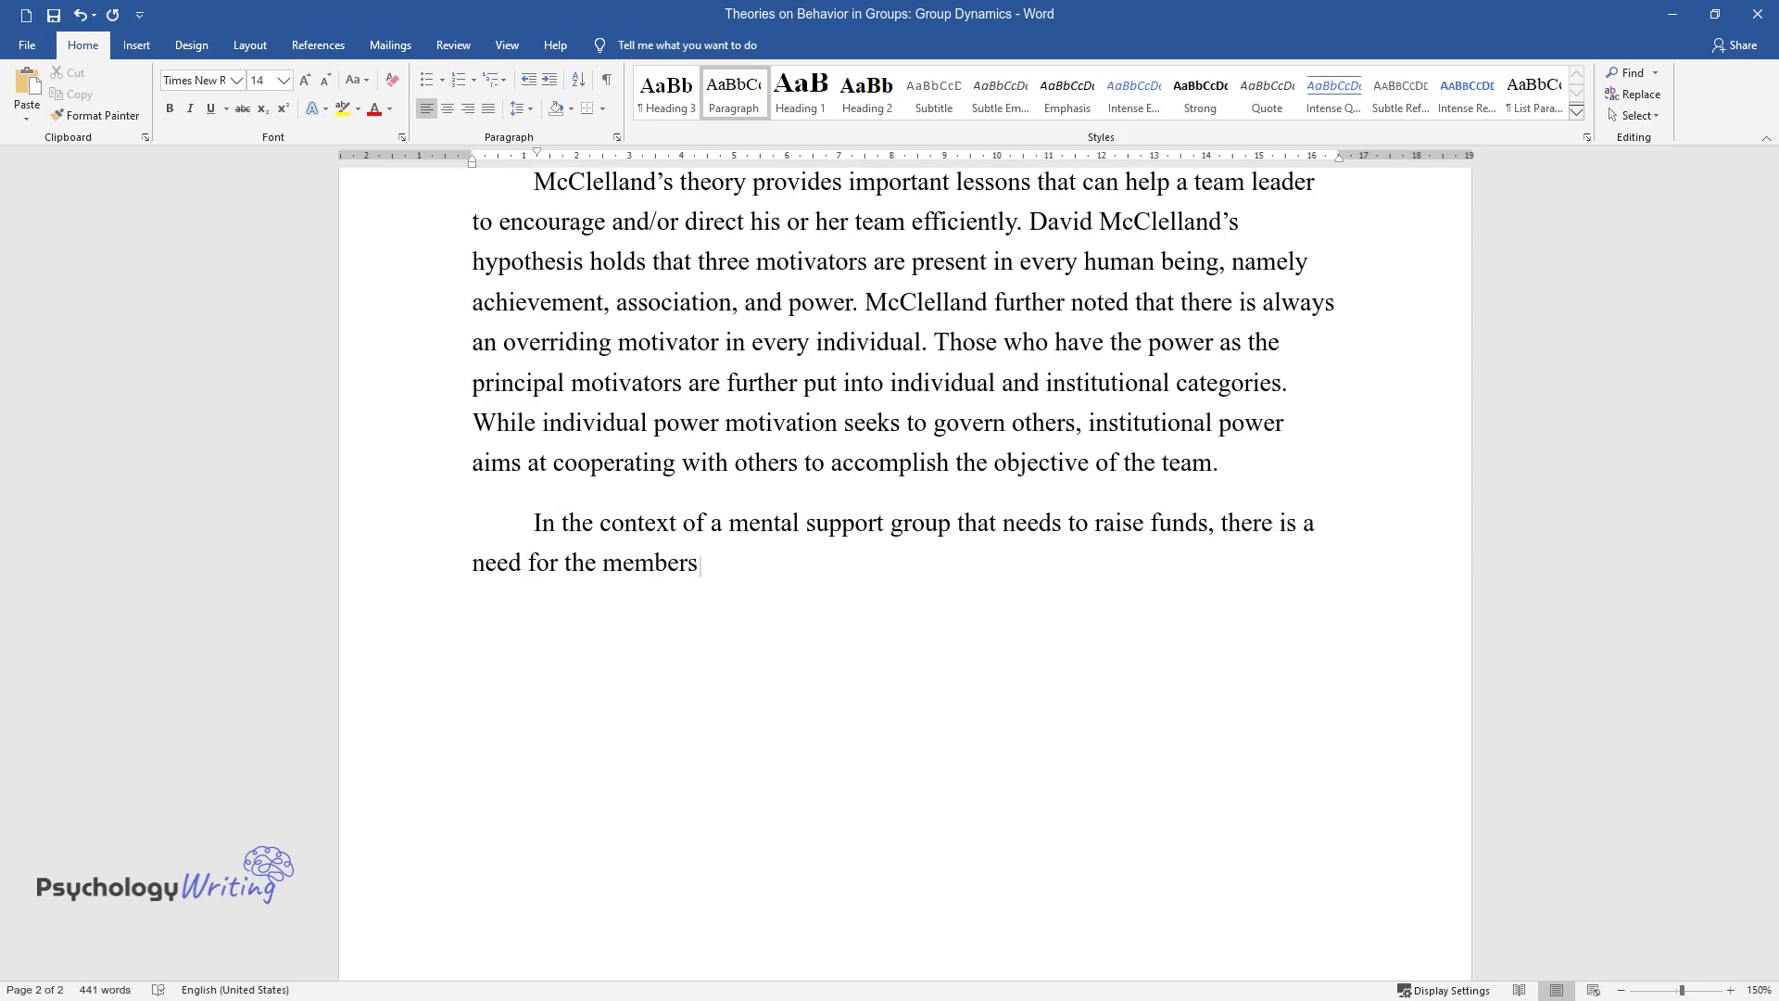
{"action": "type", "text": "otivators"}
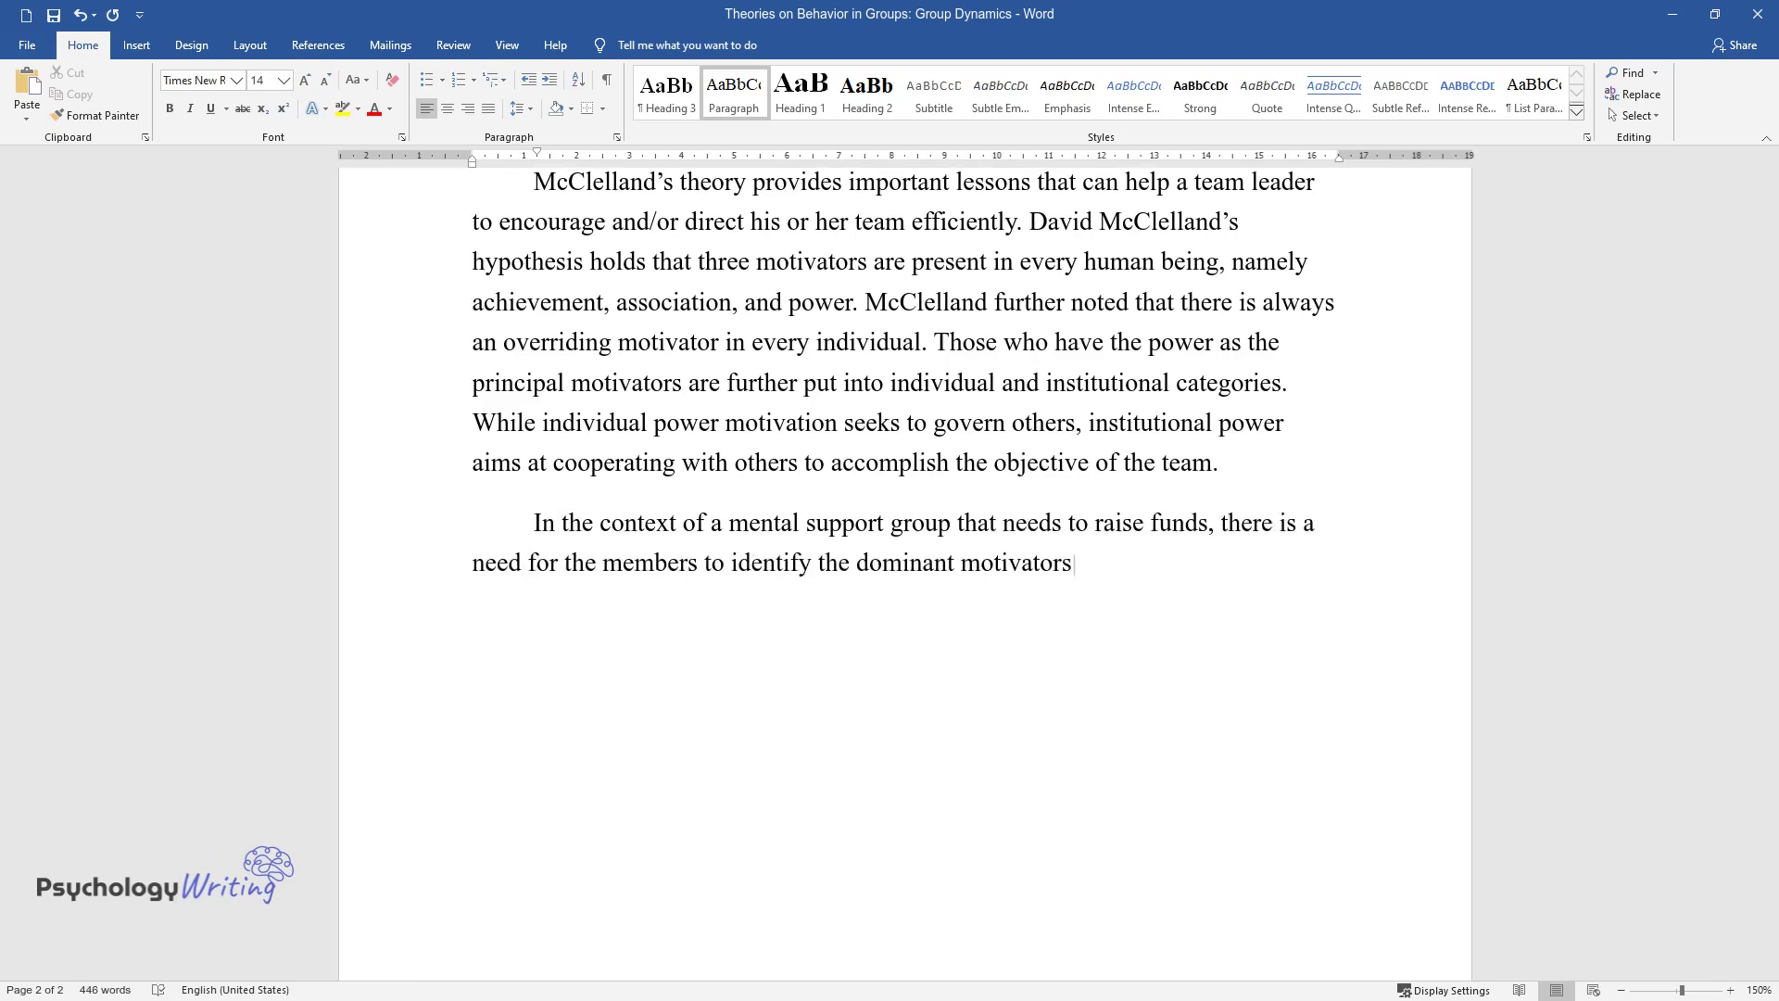
{"action": "type", "text": " in each member. The indivi"}
{"action": "type", "text": "dual wit"}
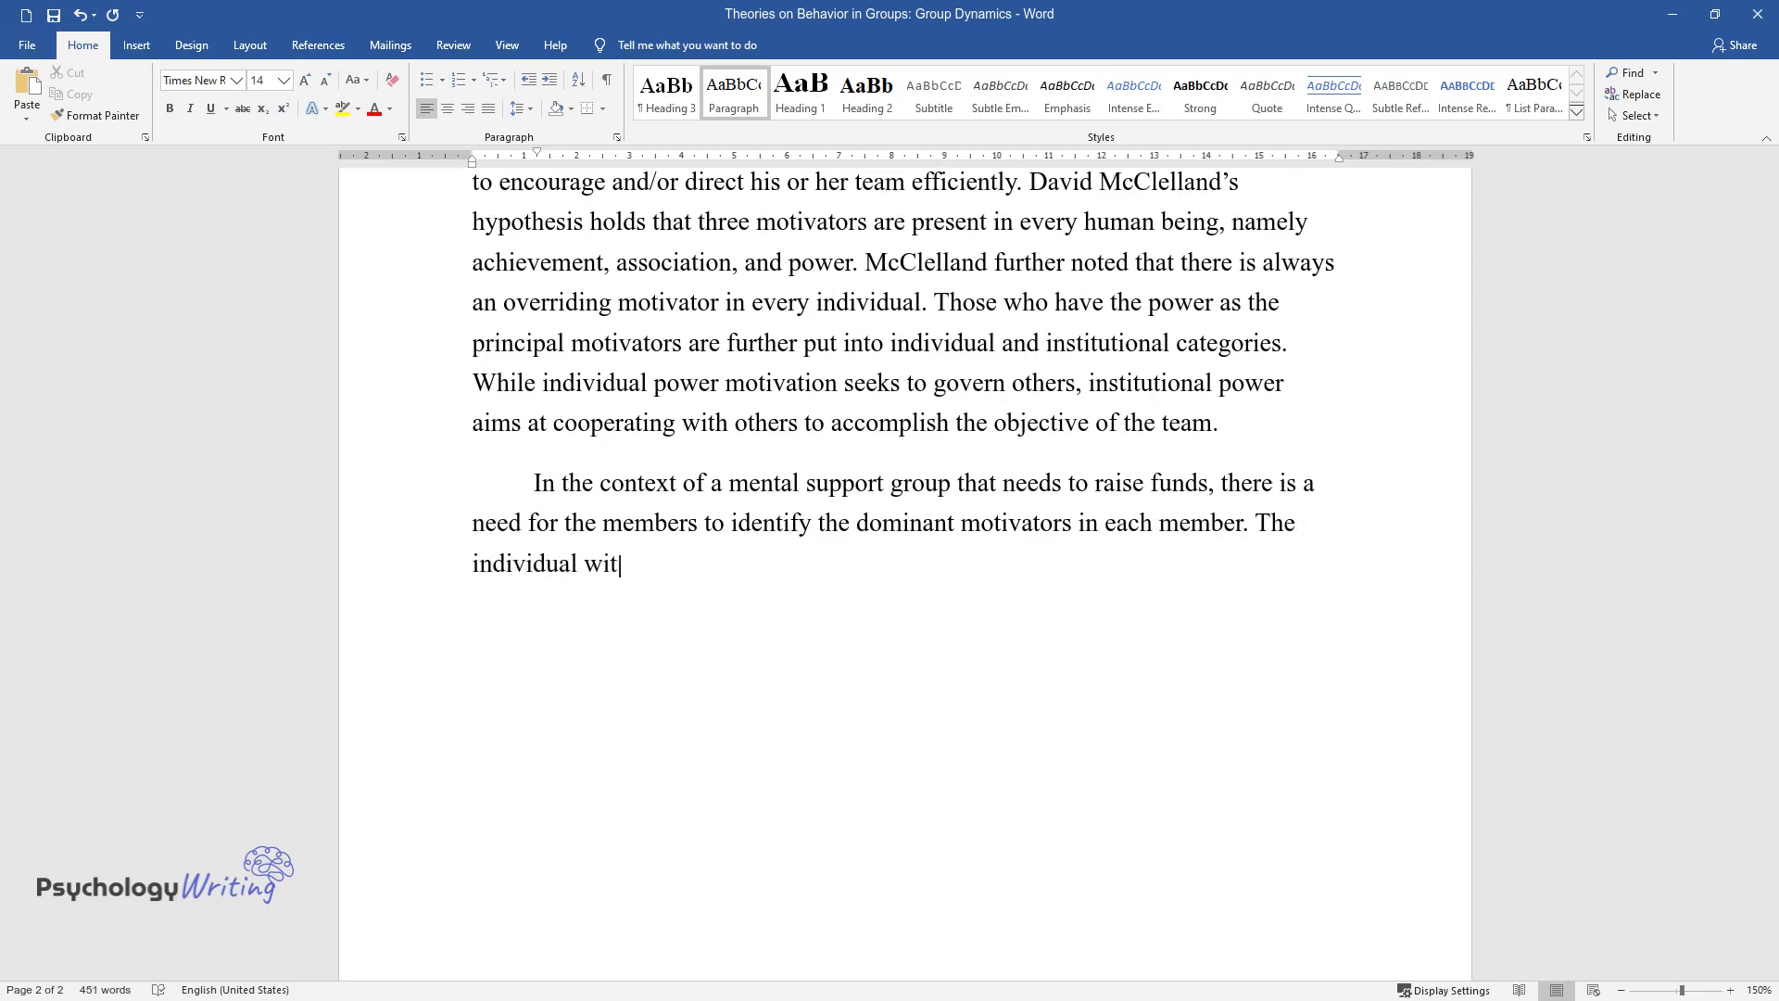
{"action": "type", "text": "h the institutional power as the pri"}
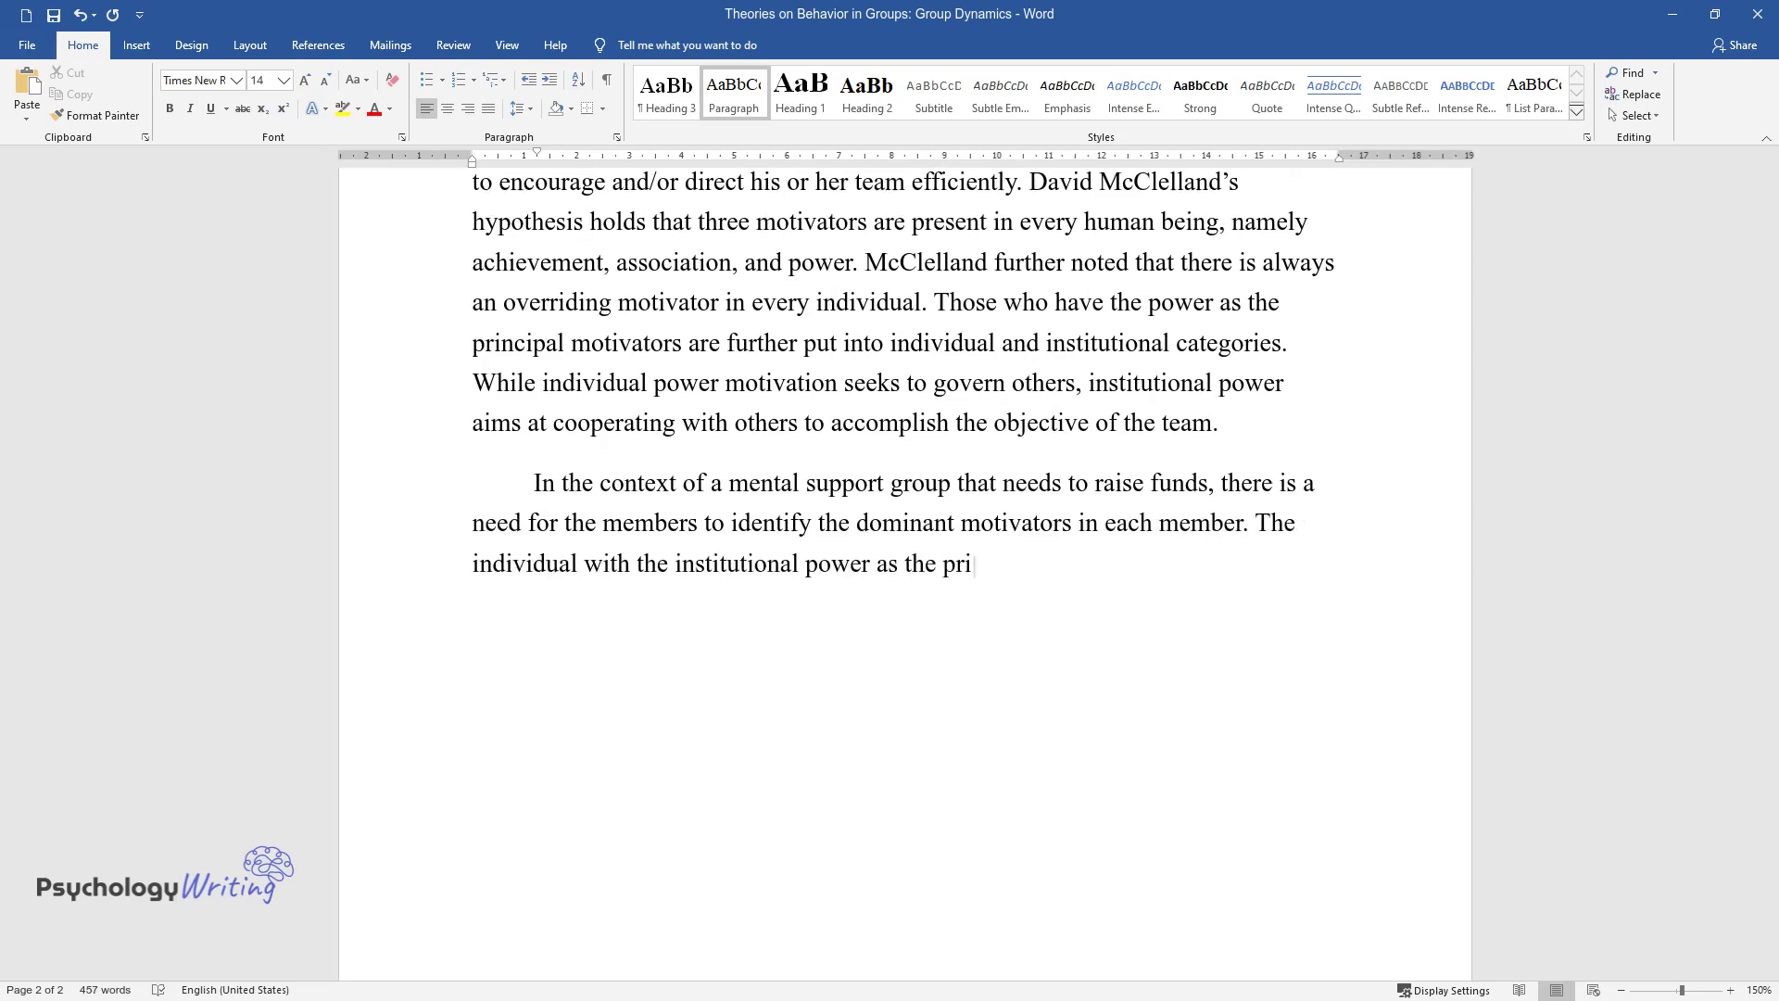
{"action": "type", "text": "ncipal drive should be appointed as "}
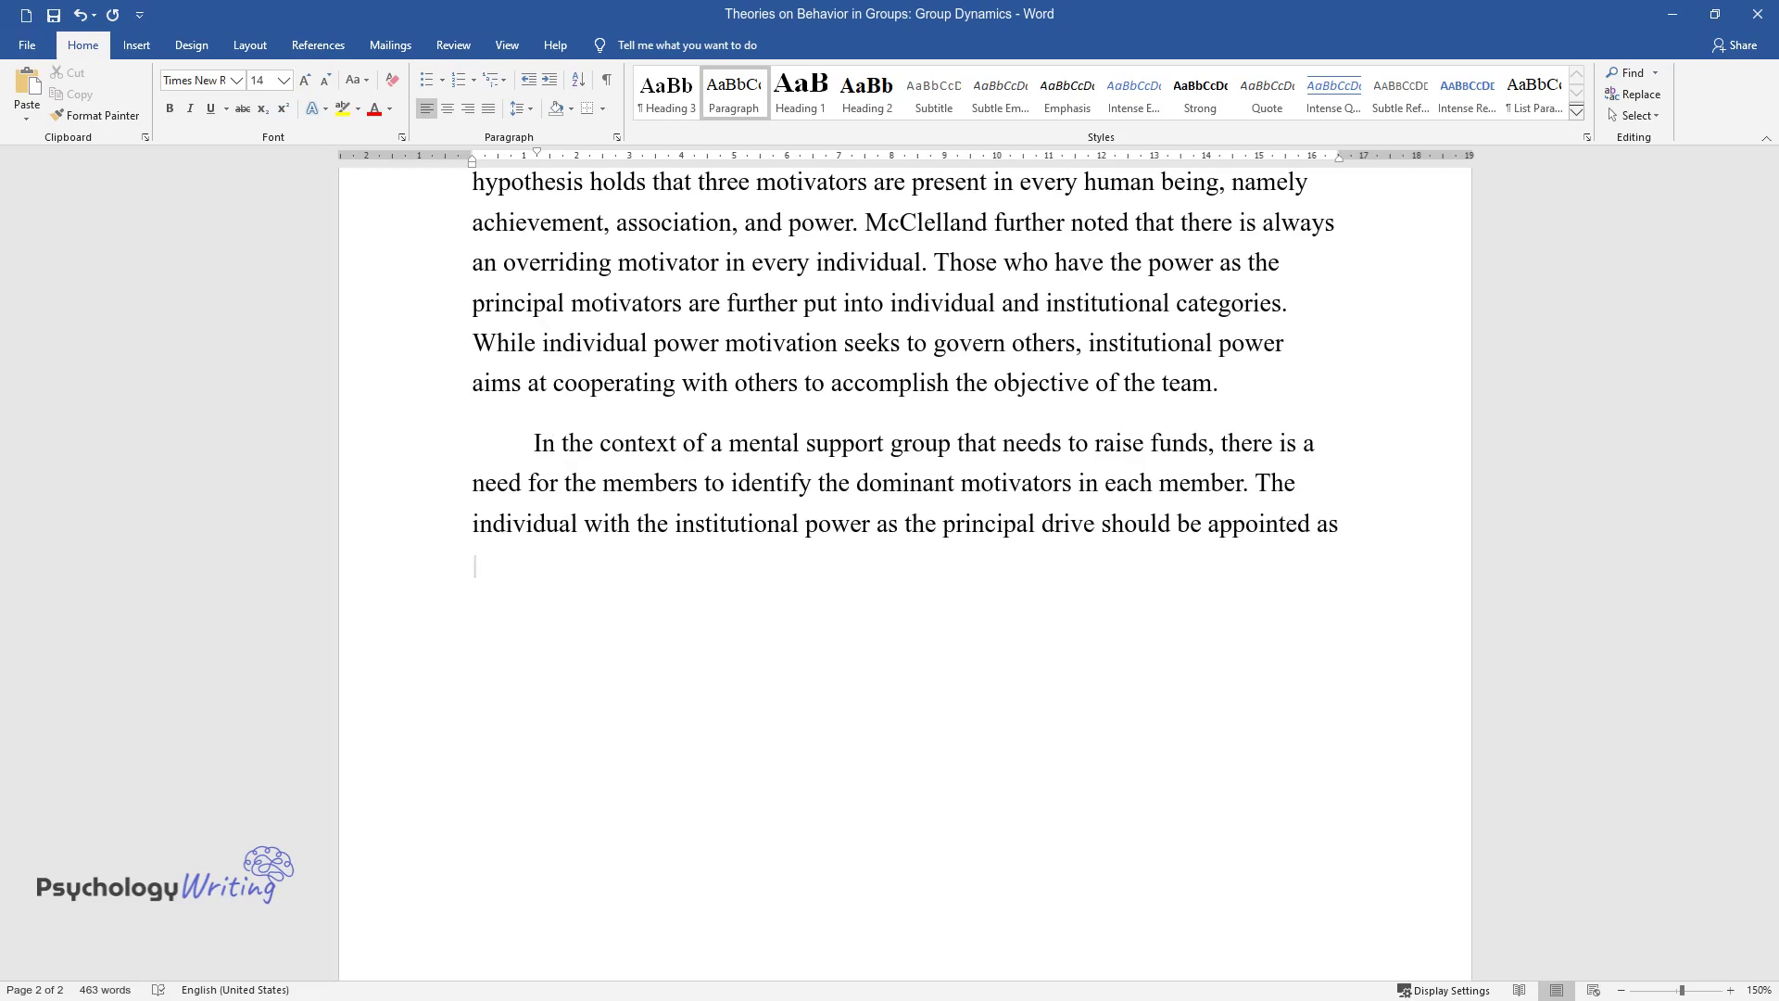
{"action": "type", "text": "the leader to guide others during t"}
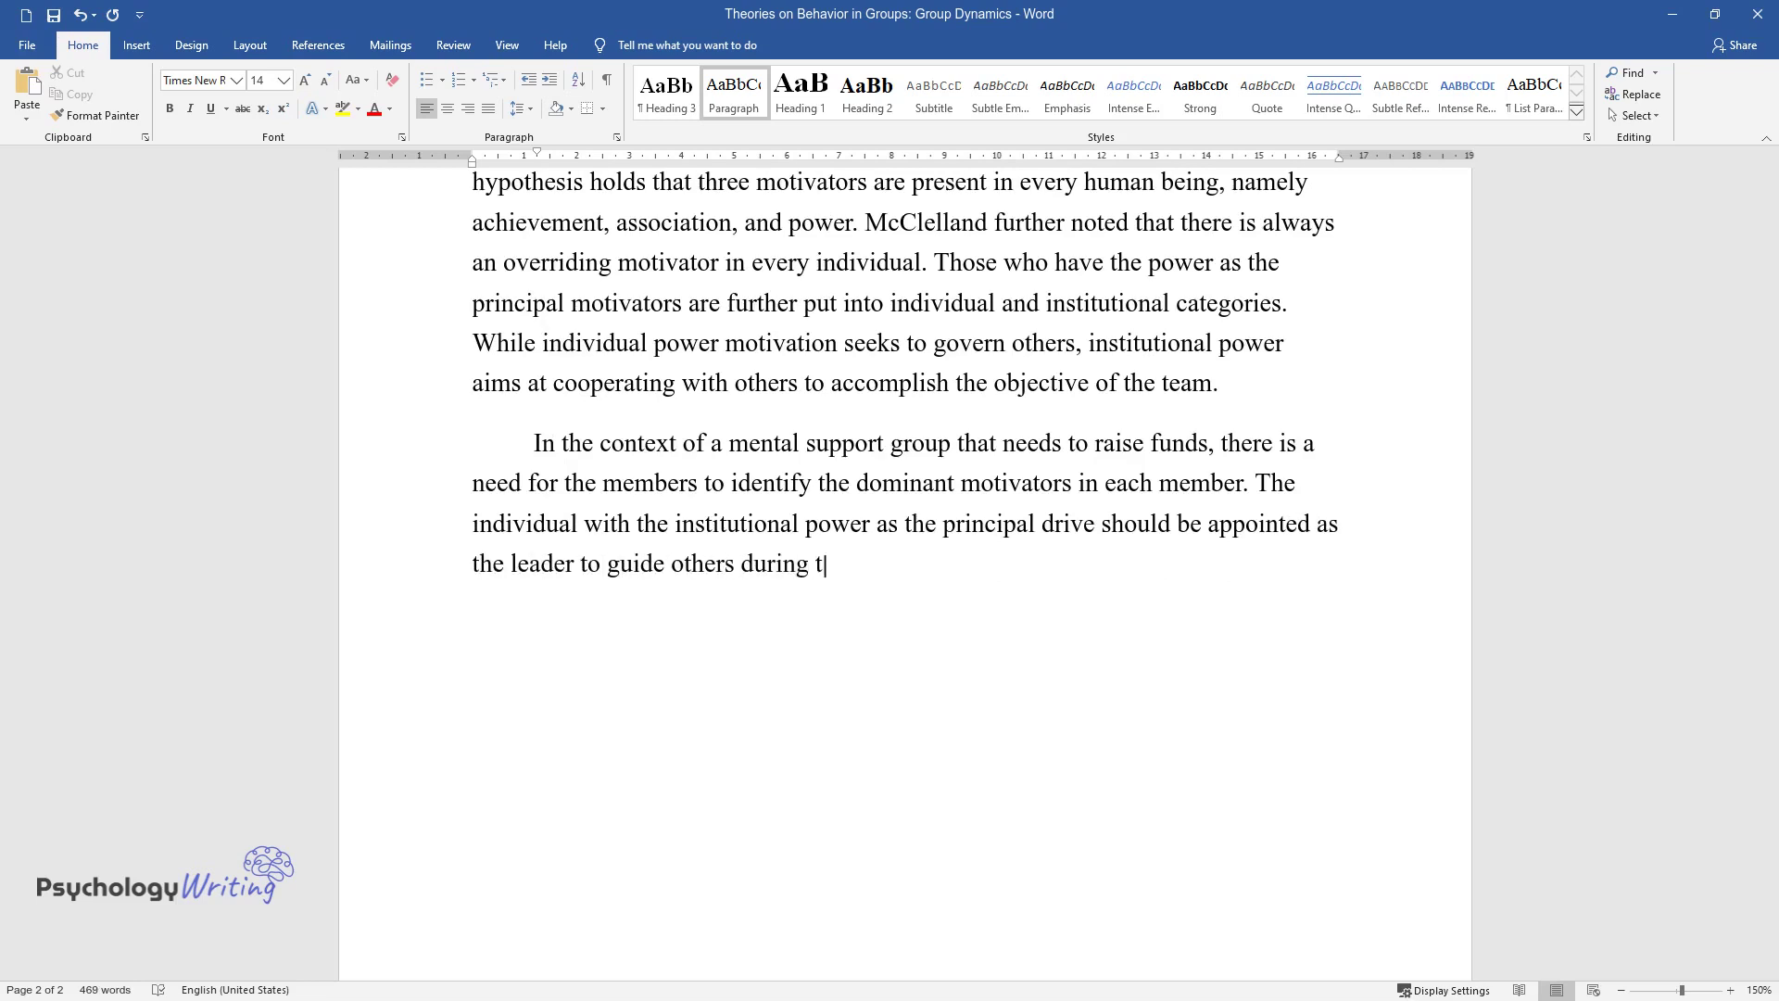
Finish the fundraising leadership-style paragraph and add the heading 'Application of Belbin's Theory'.
{"action": "type", "text": "he fundraising. The team leader should then utilize a leadership style t"}
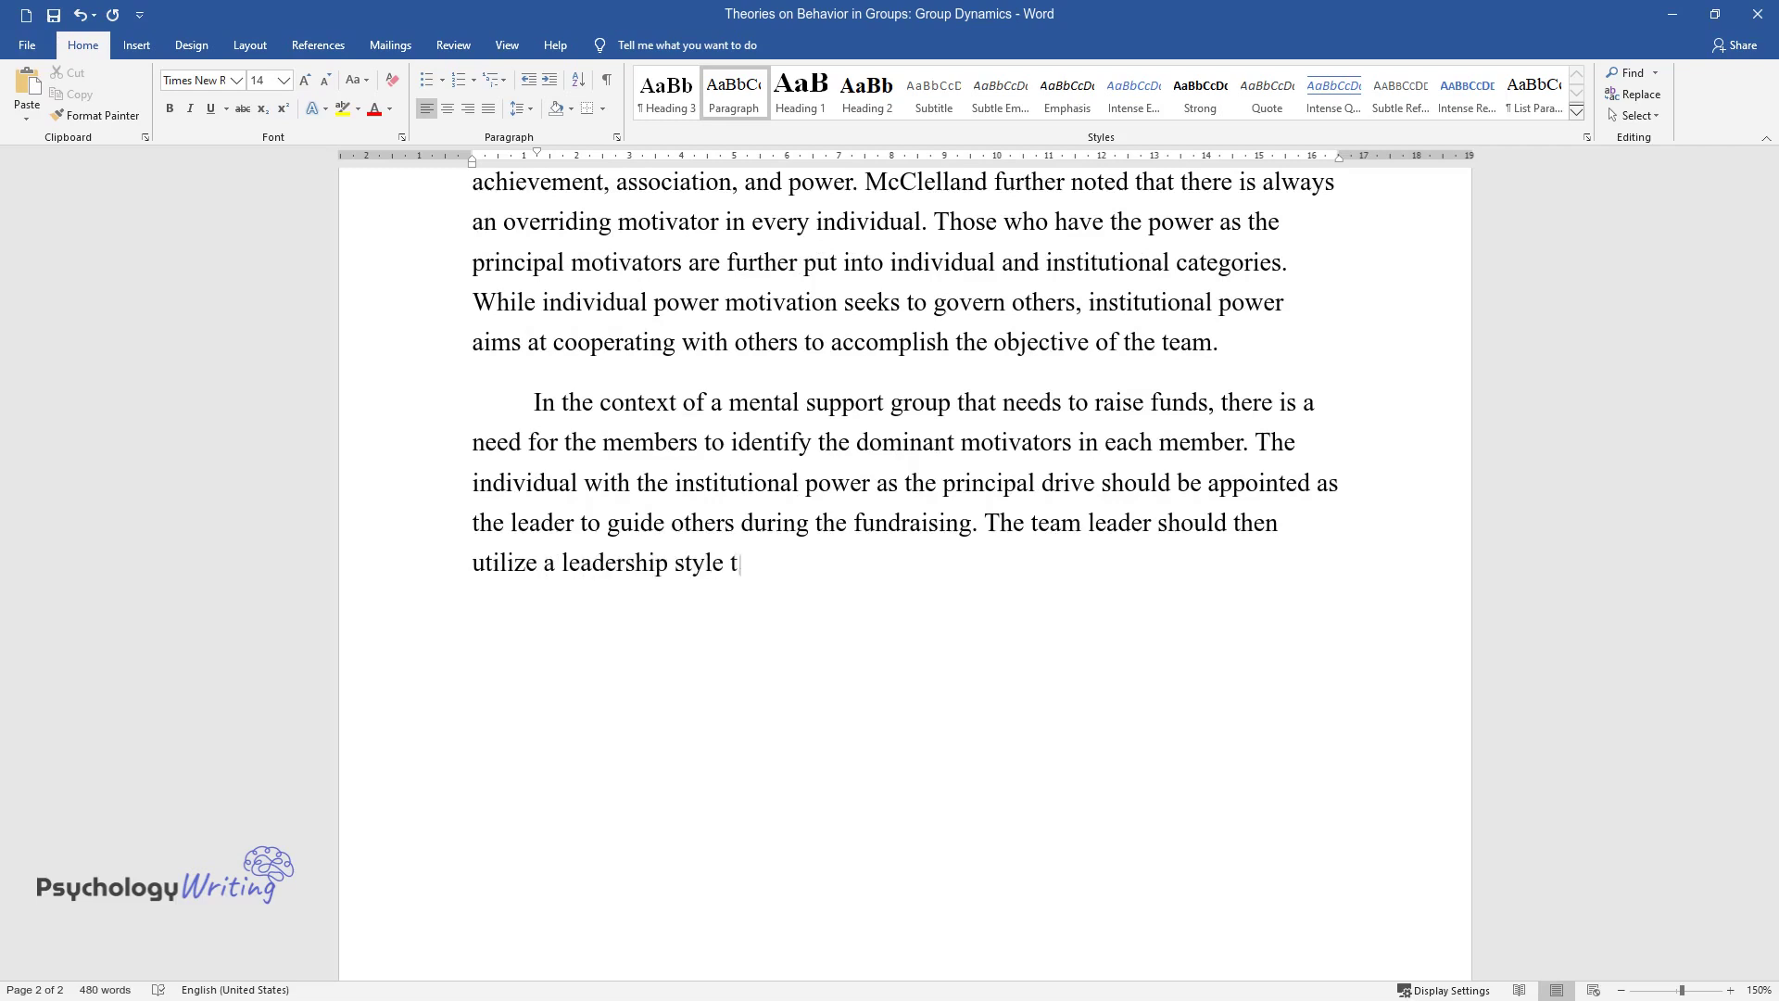
{"action": "type", "text": "hat will accommodate the features of"}
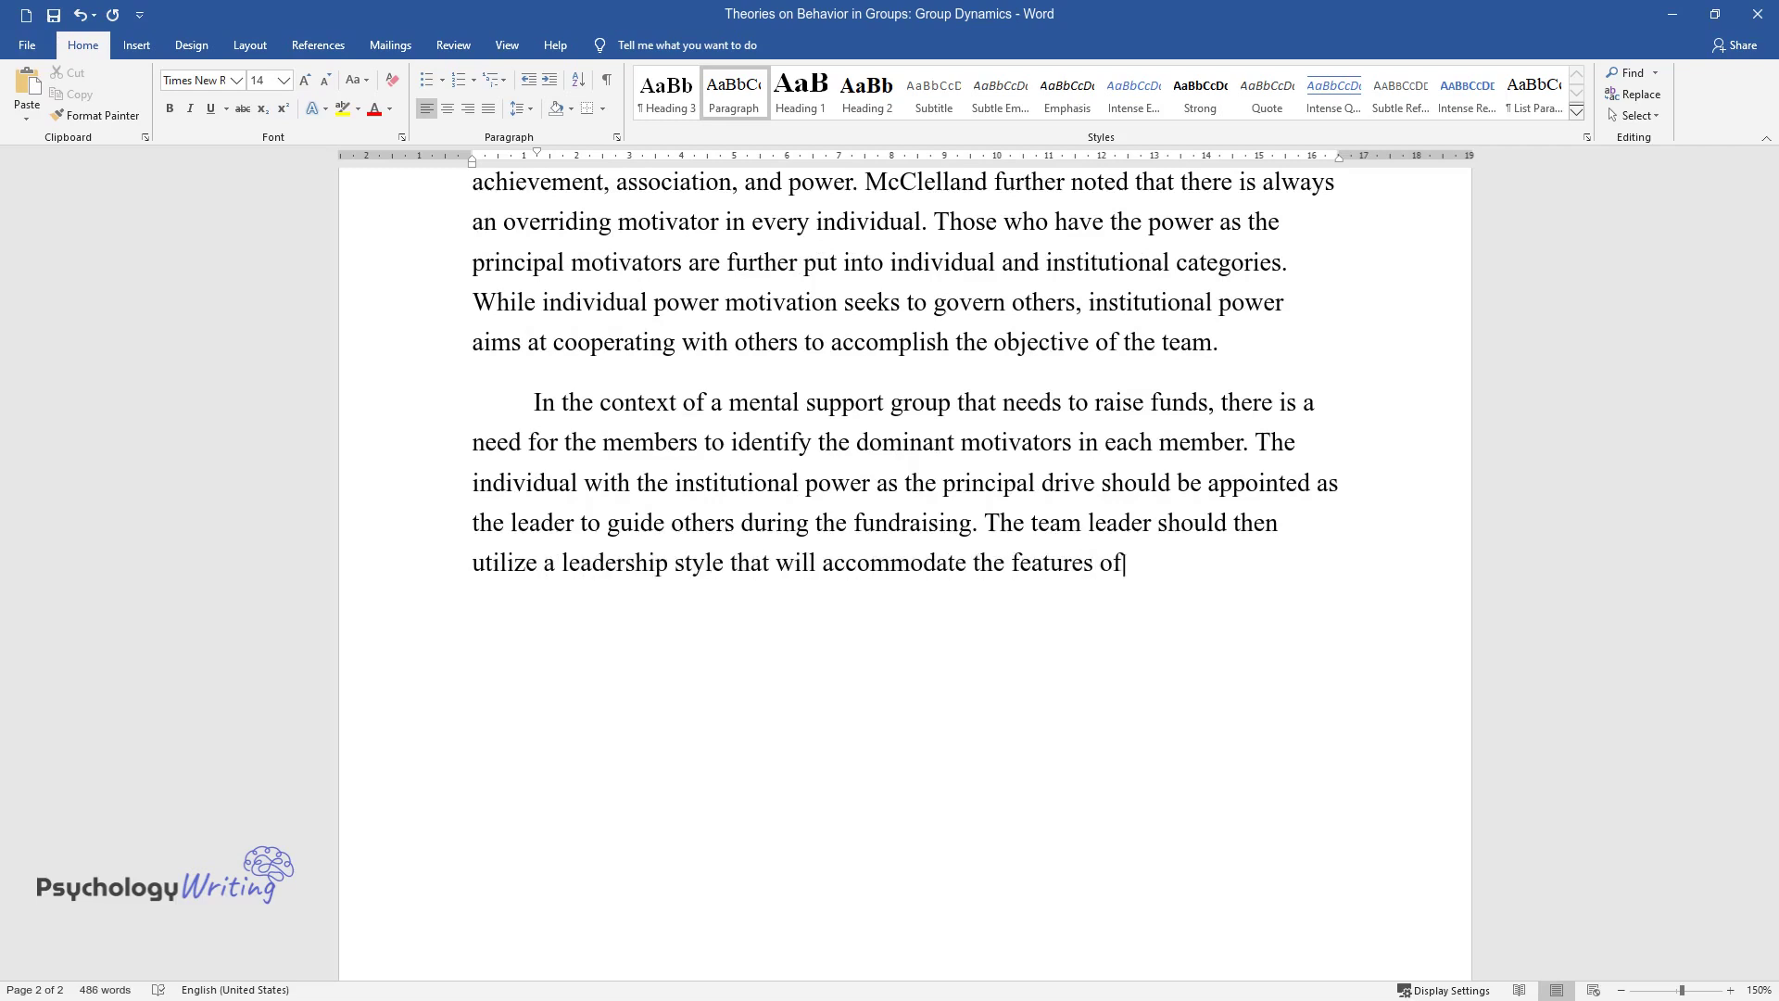
{"action": "type", "text": " different motivators. For instance"}
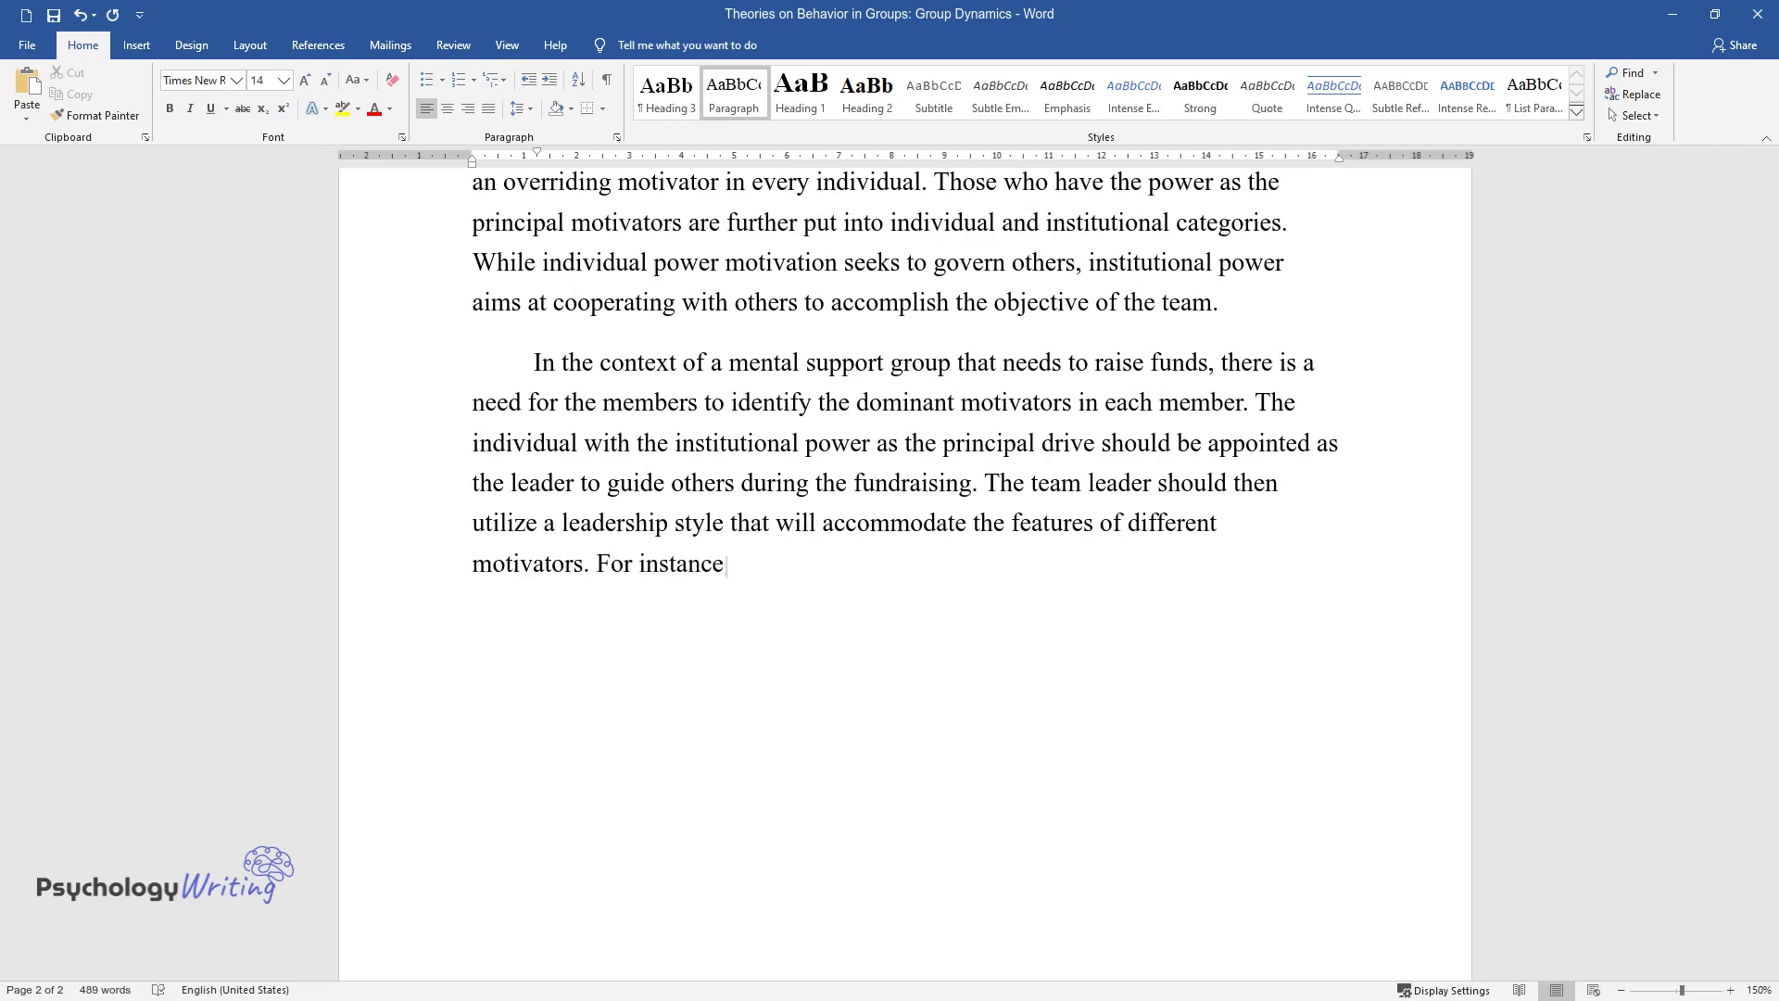
{"action": "type", "text": "uals with achievement as th"}
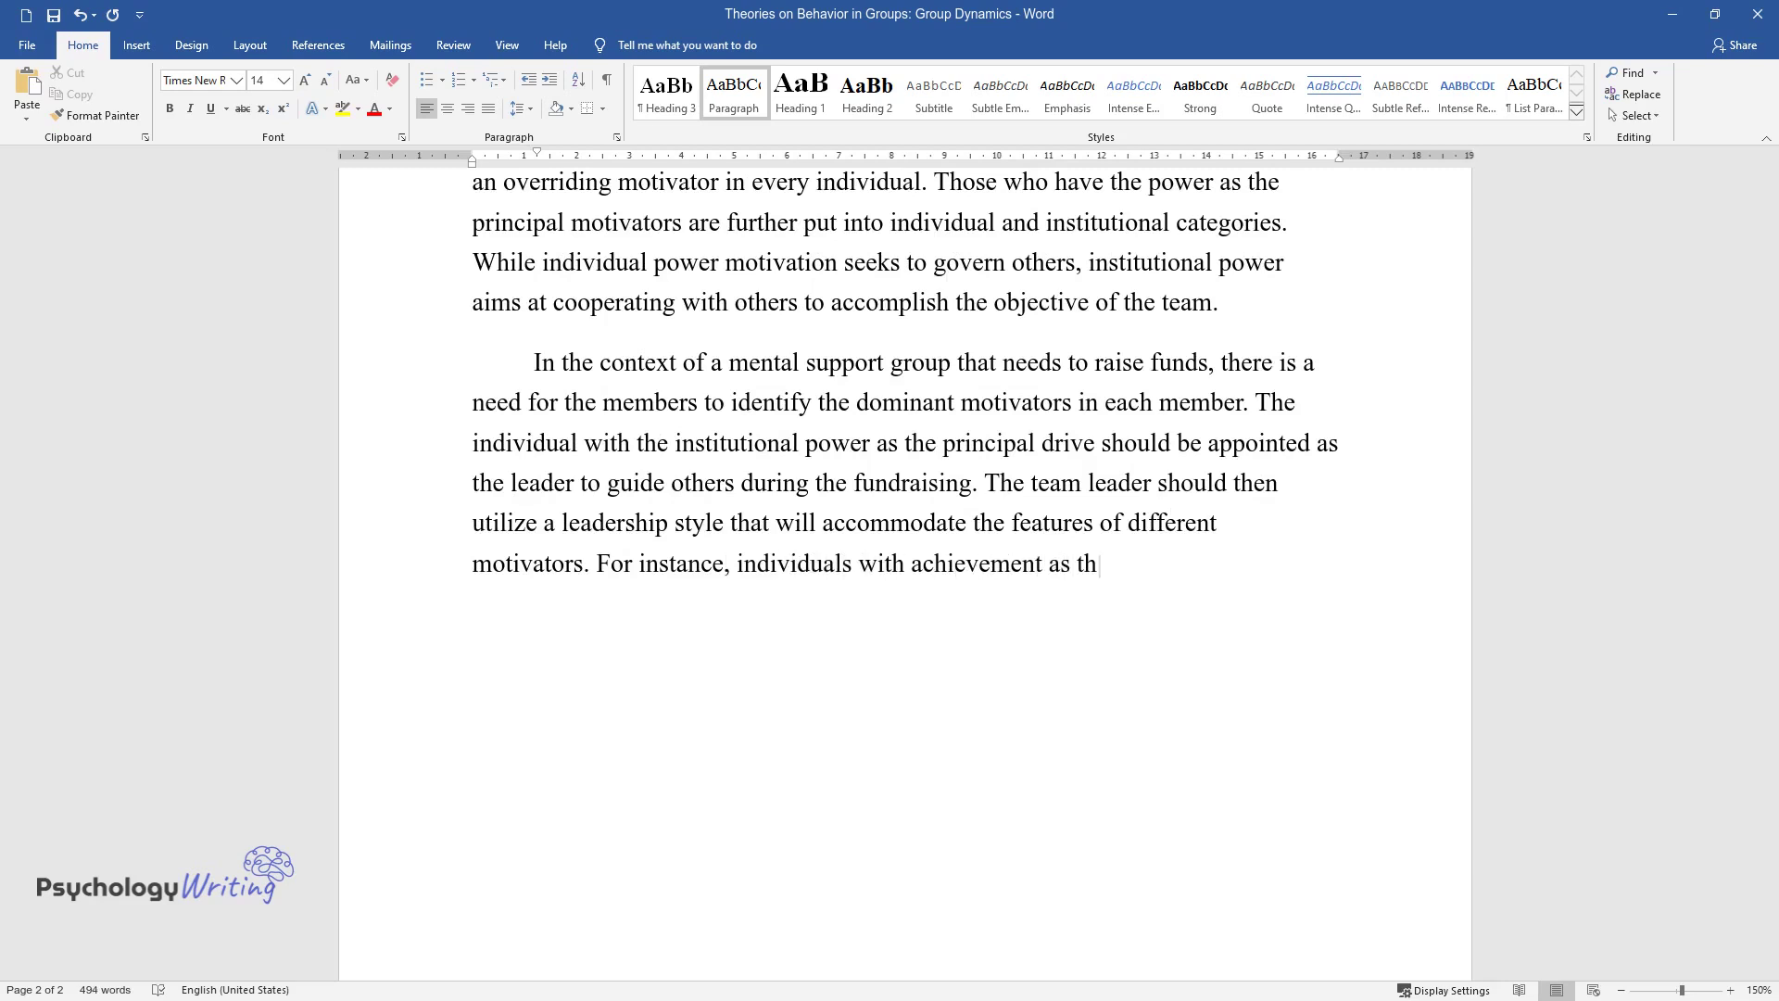
{"action": "type", "text": "e leading drive should be given a challengin"}
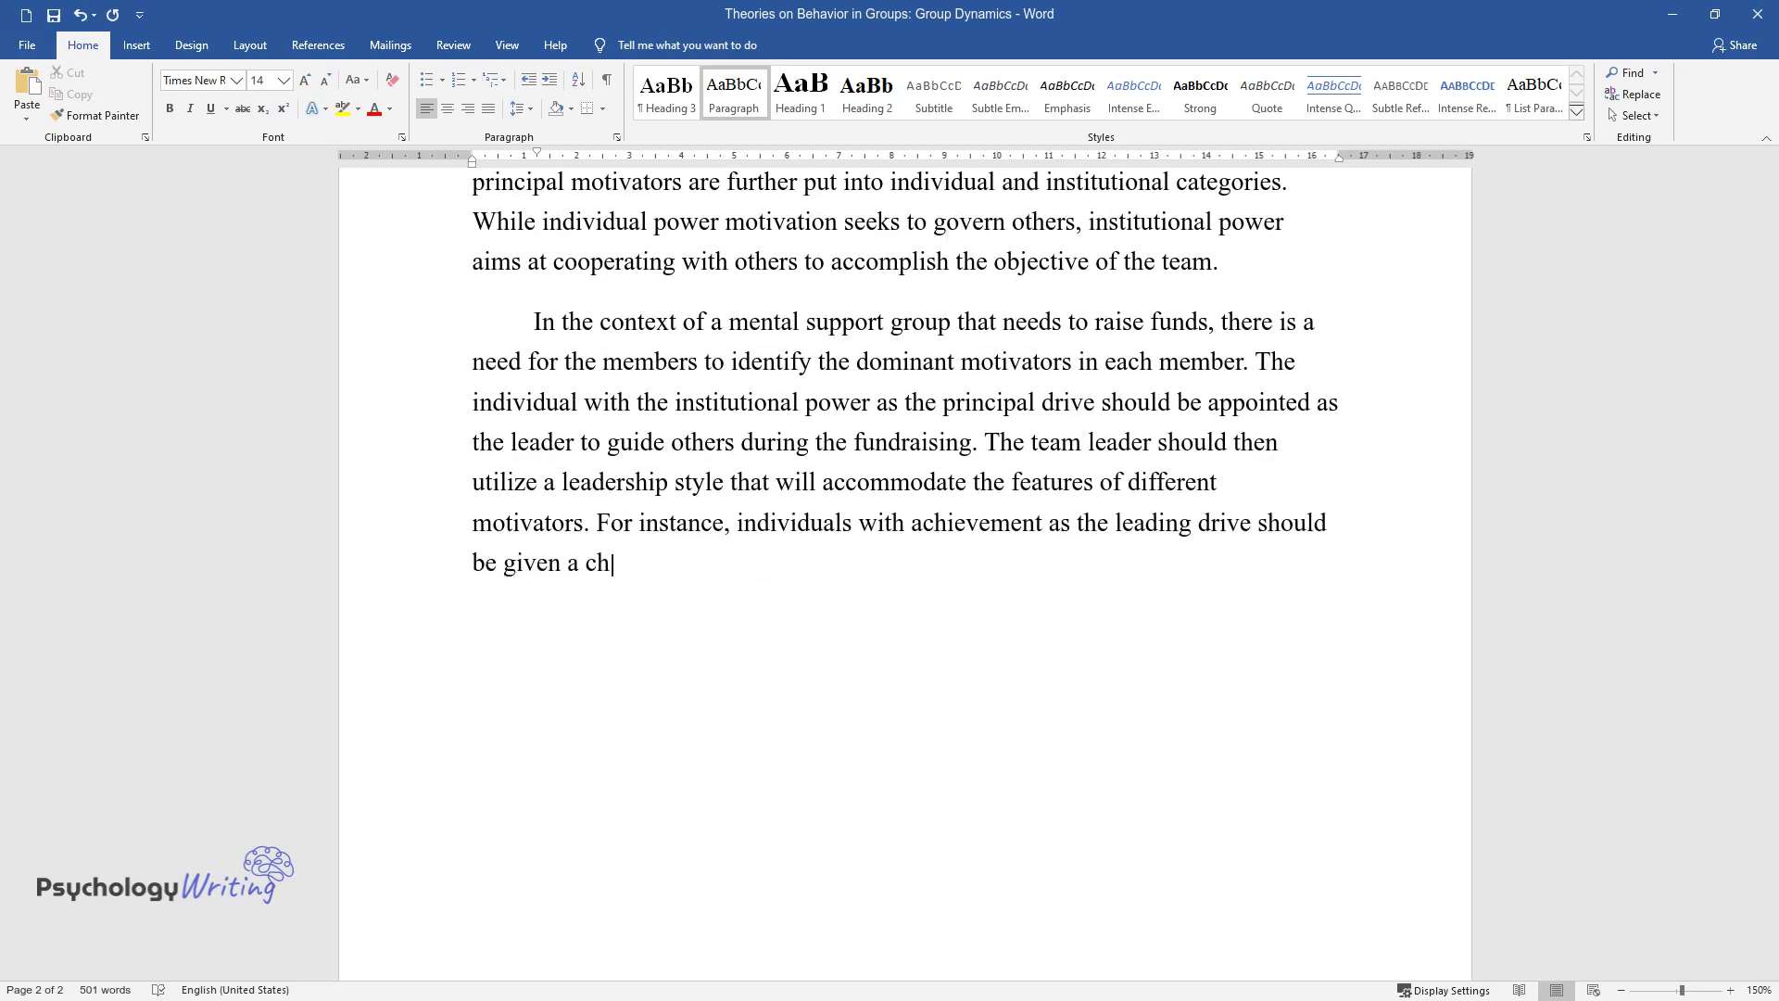
{"action": "type", "text": "g amount to raise. They sho"}
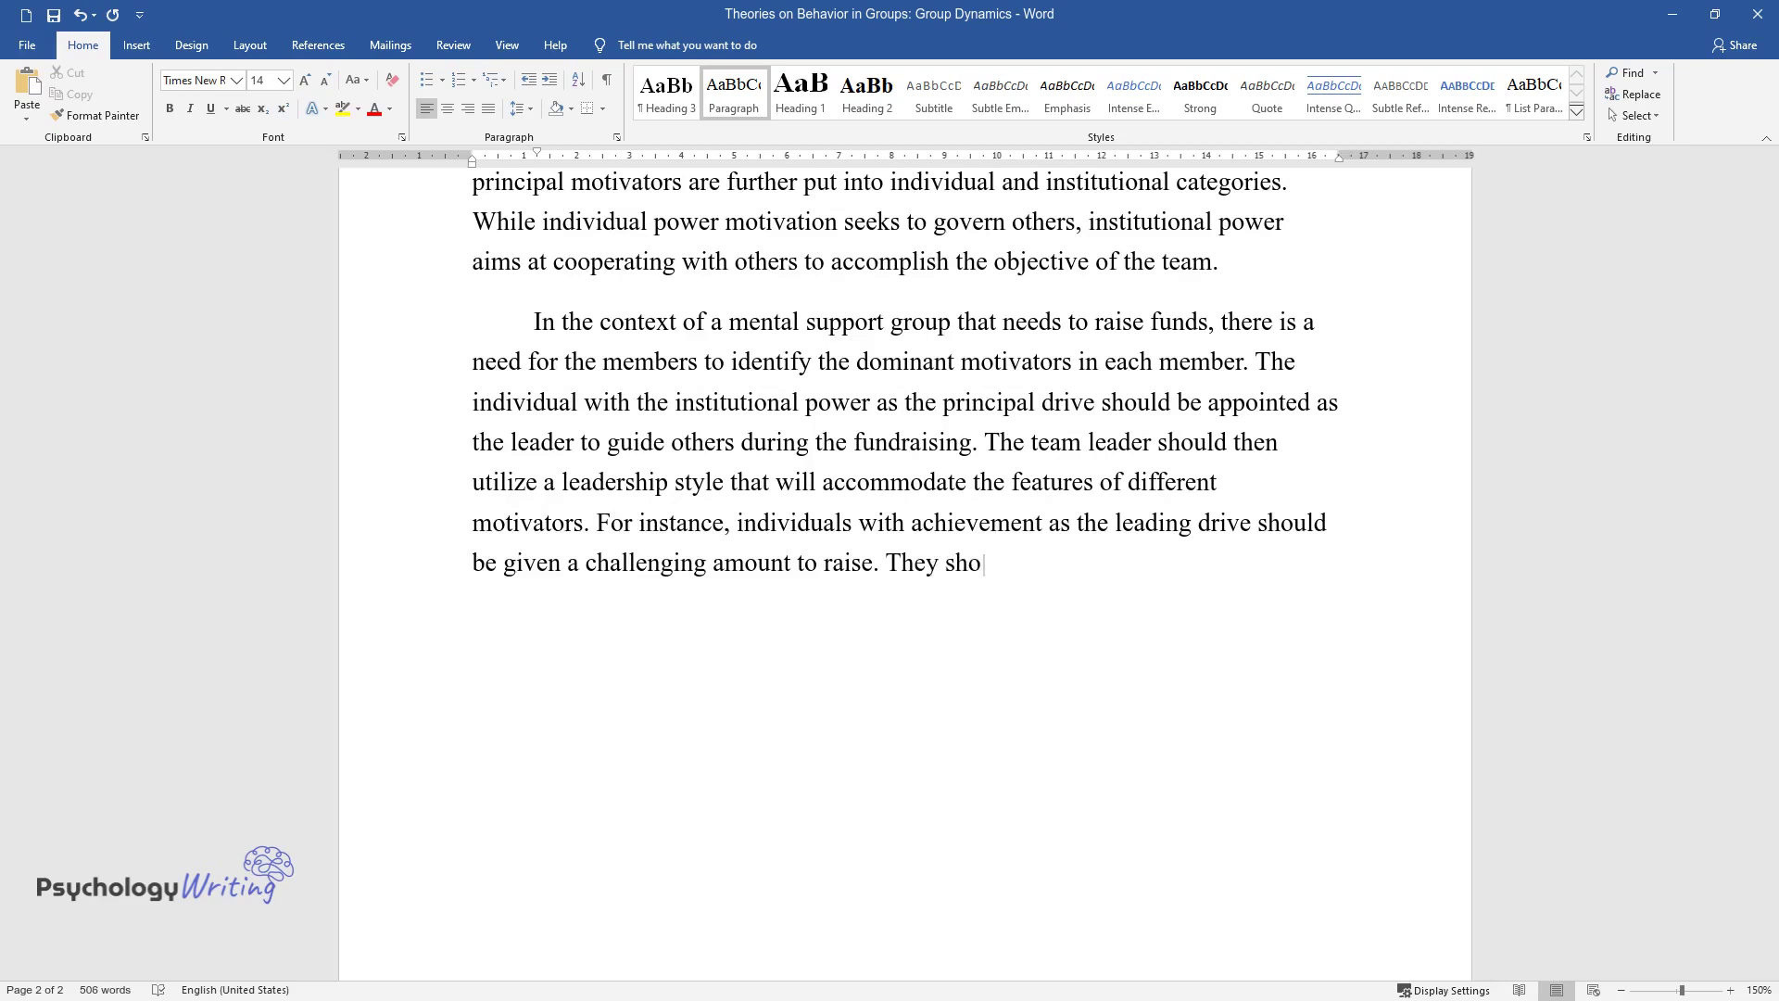
{"action": "type", "text": "uld also be given a fair and sensible appraisal for their effo"}
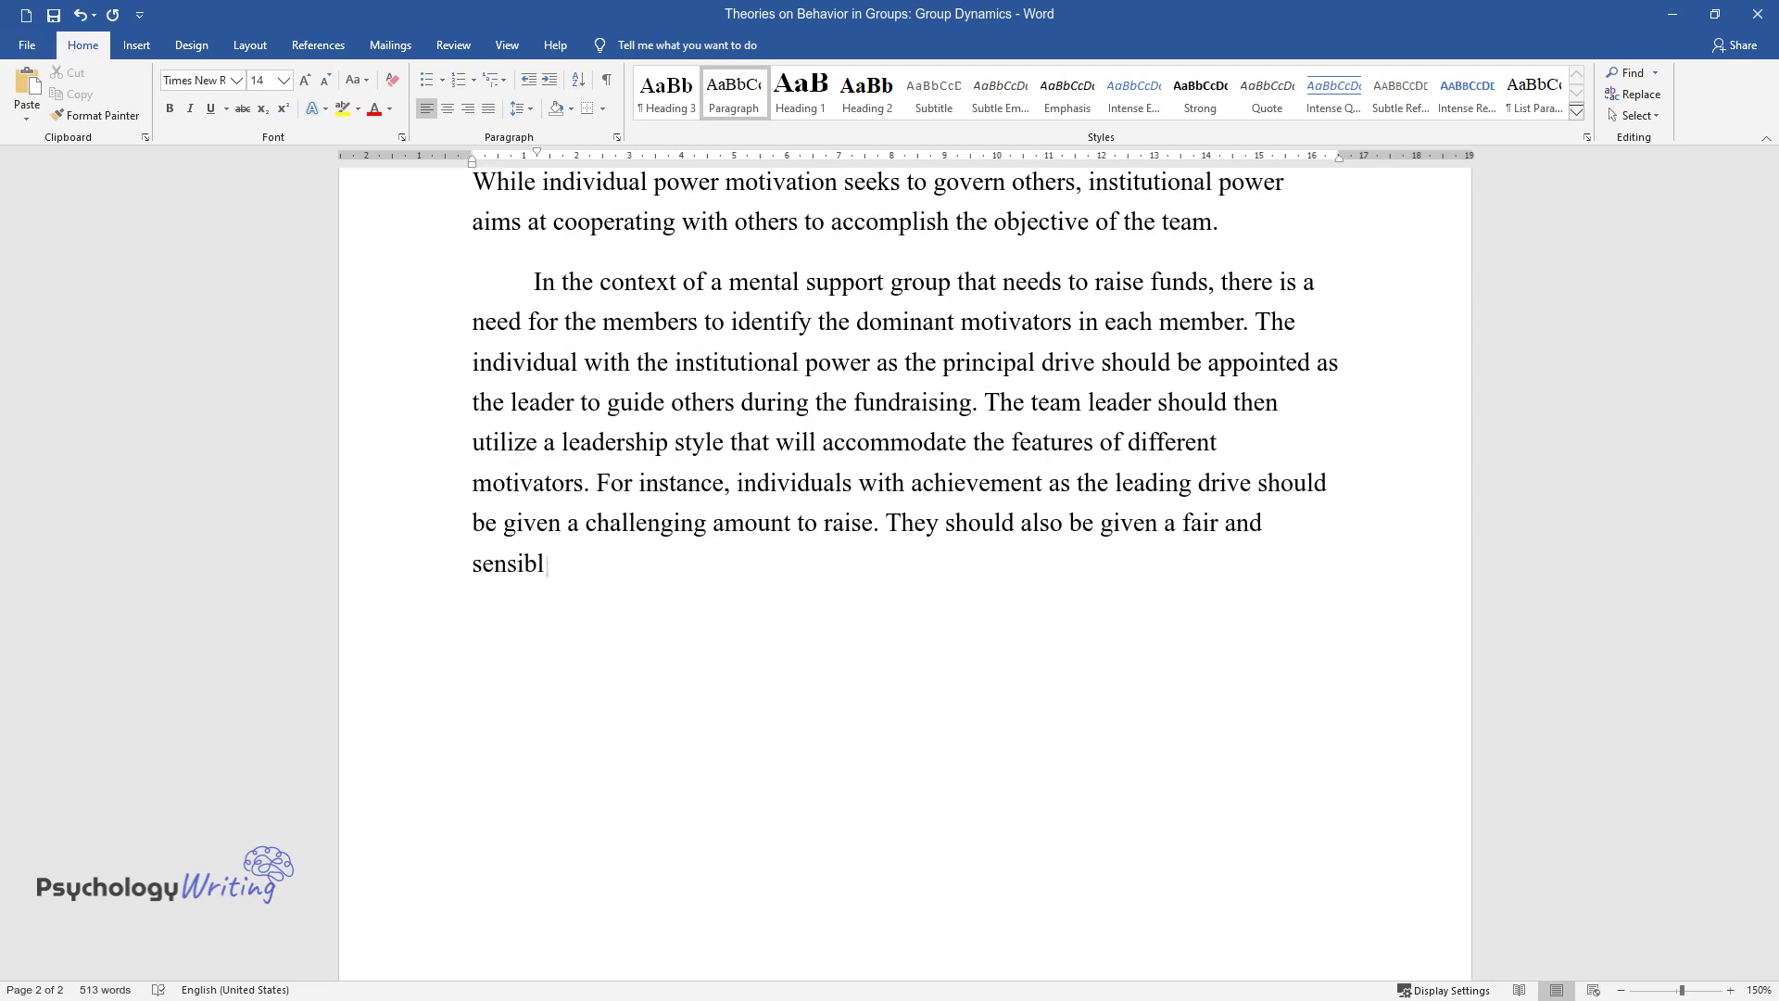
{"action": "type", "text": "rts. Those"}
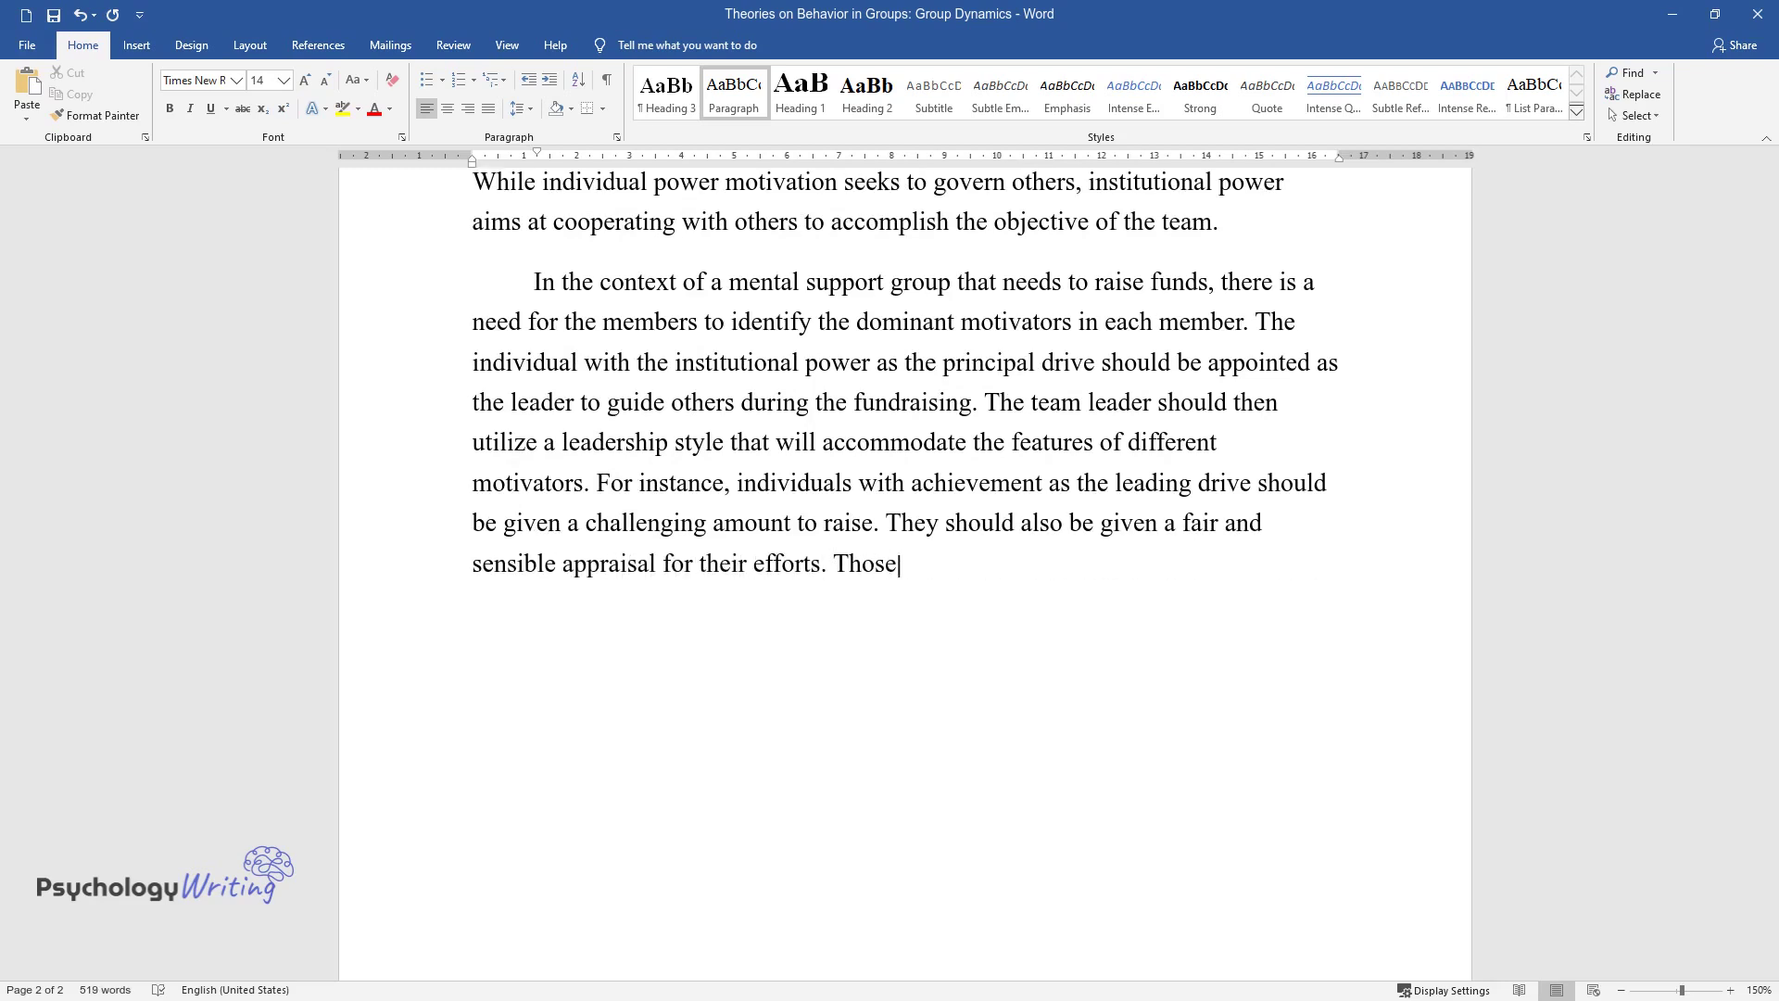
{"action": "type", "text": " with the association as the prime d"}
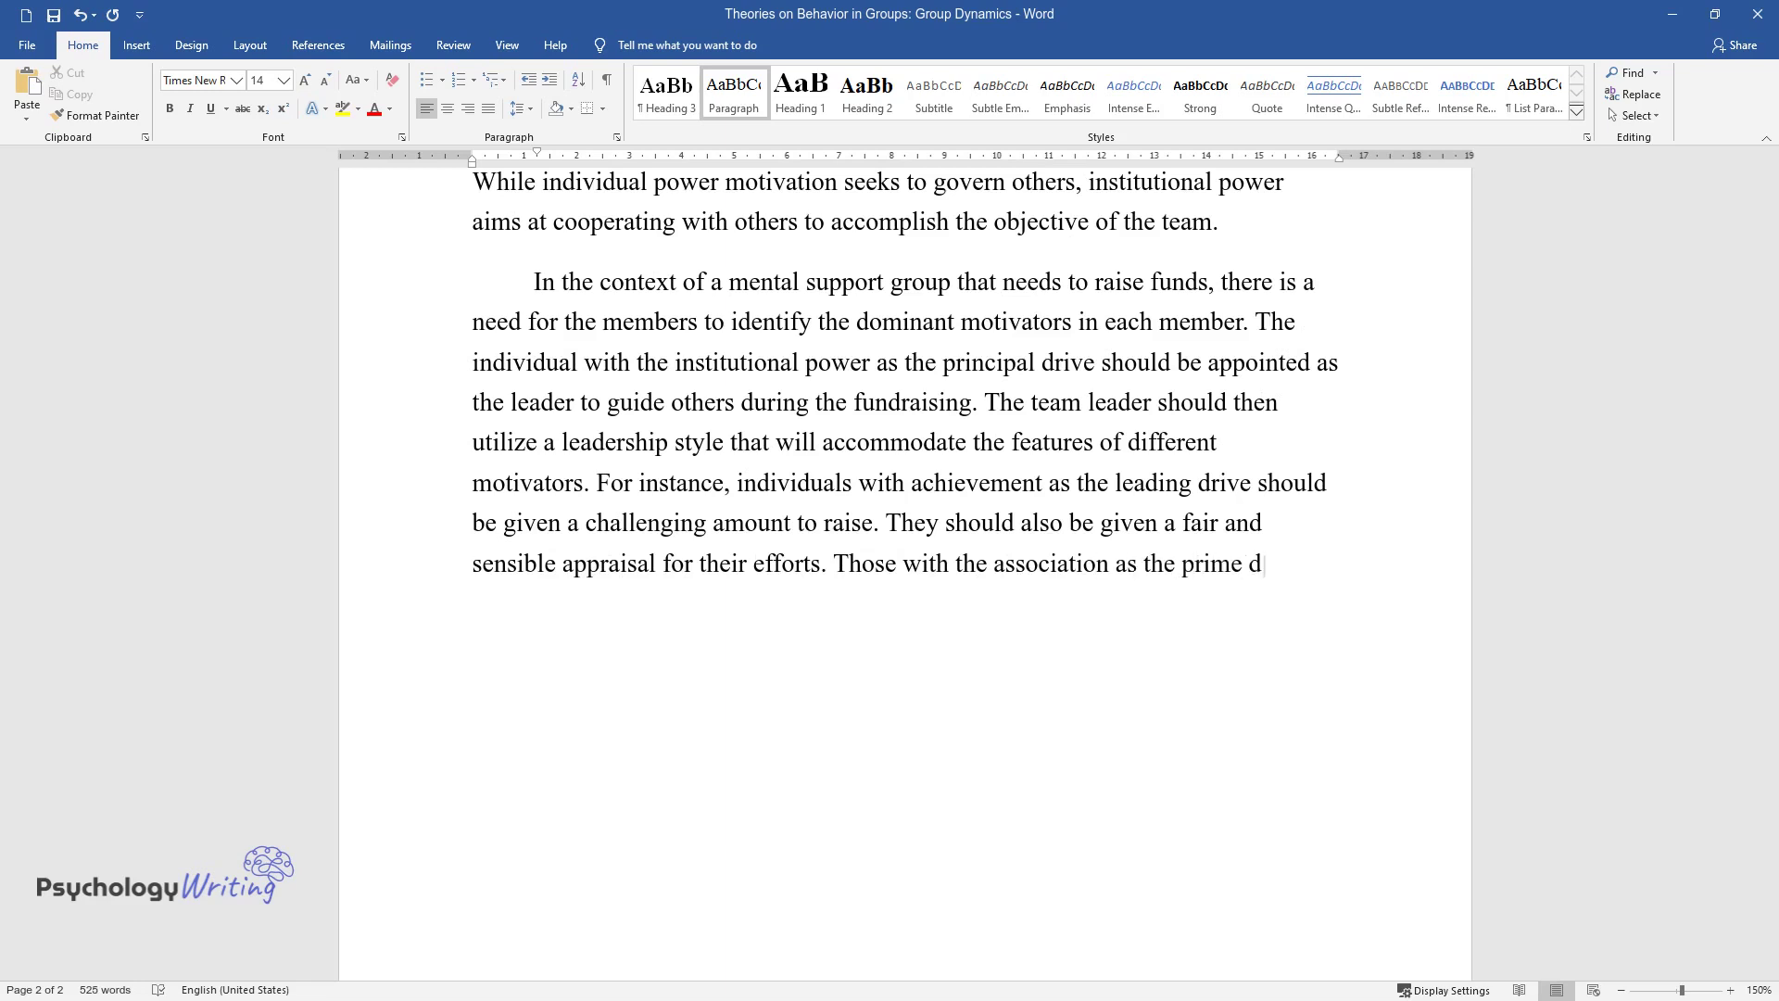
{"action": "type", "text": "rive should be given less risky tas"}
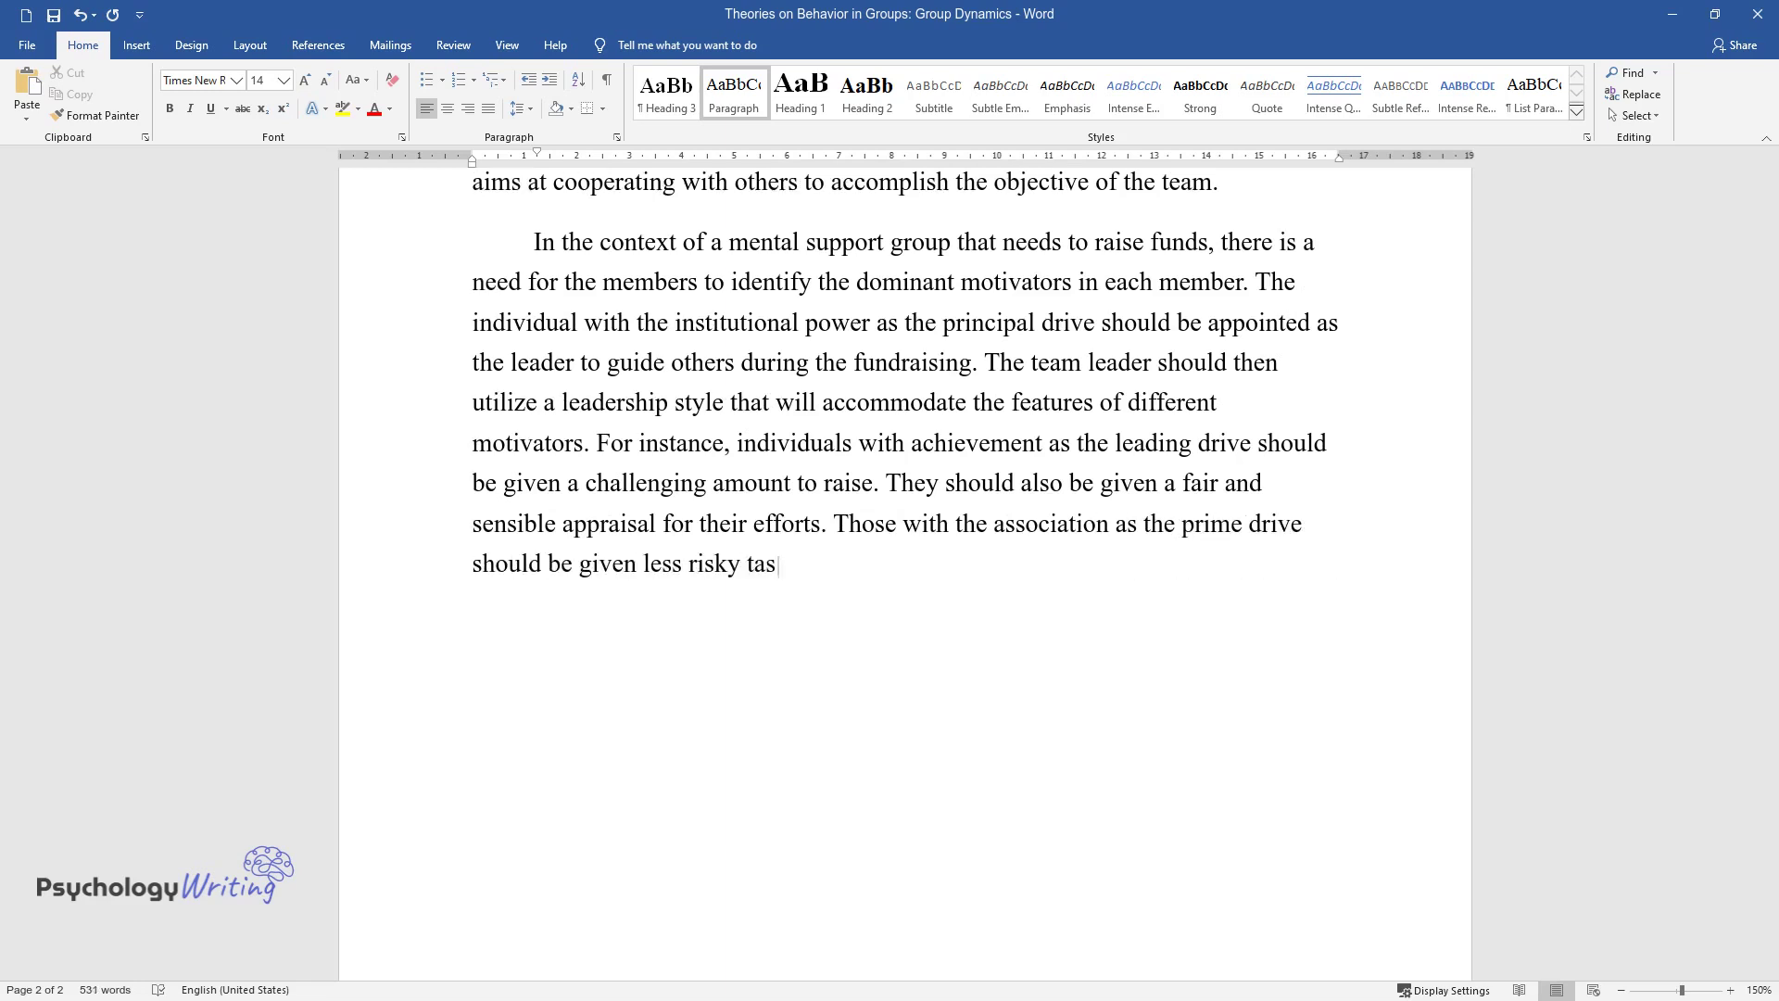
{"action": "type", "text": "ks and personal feedback on their in"}
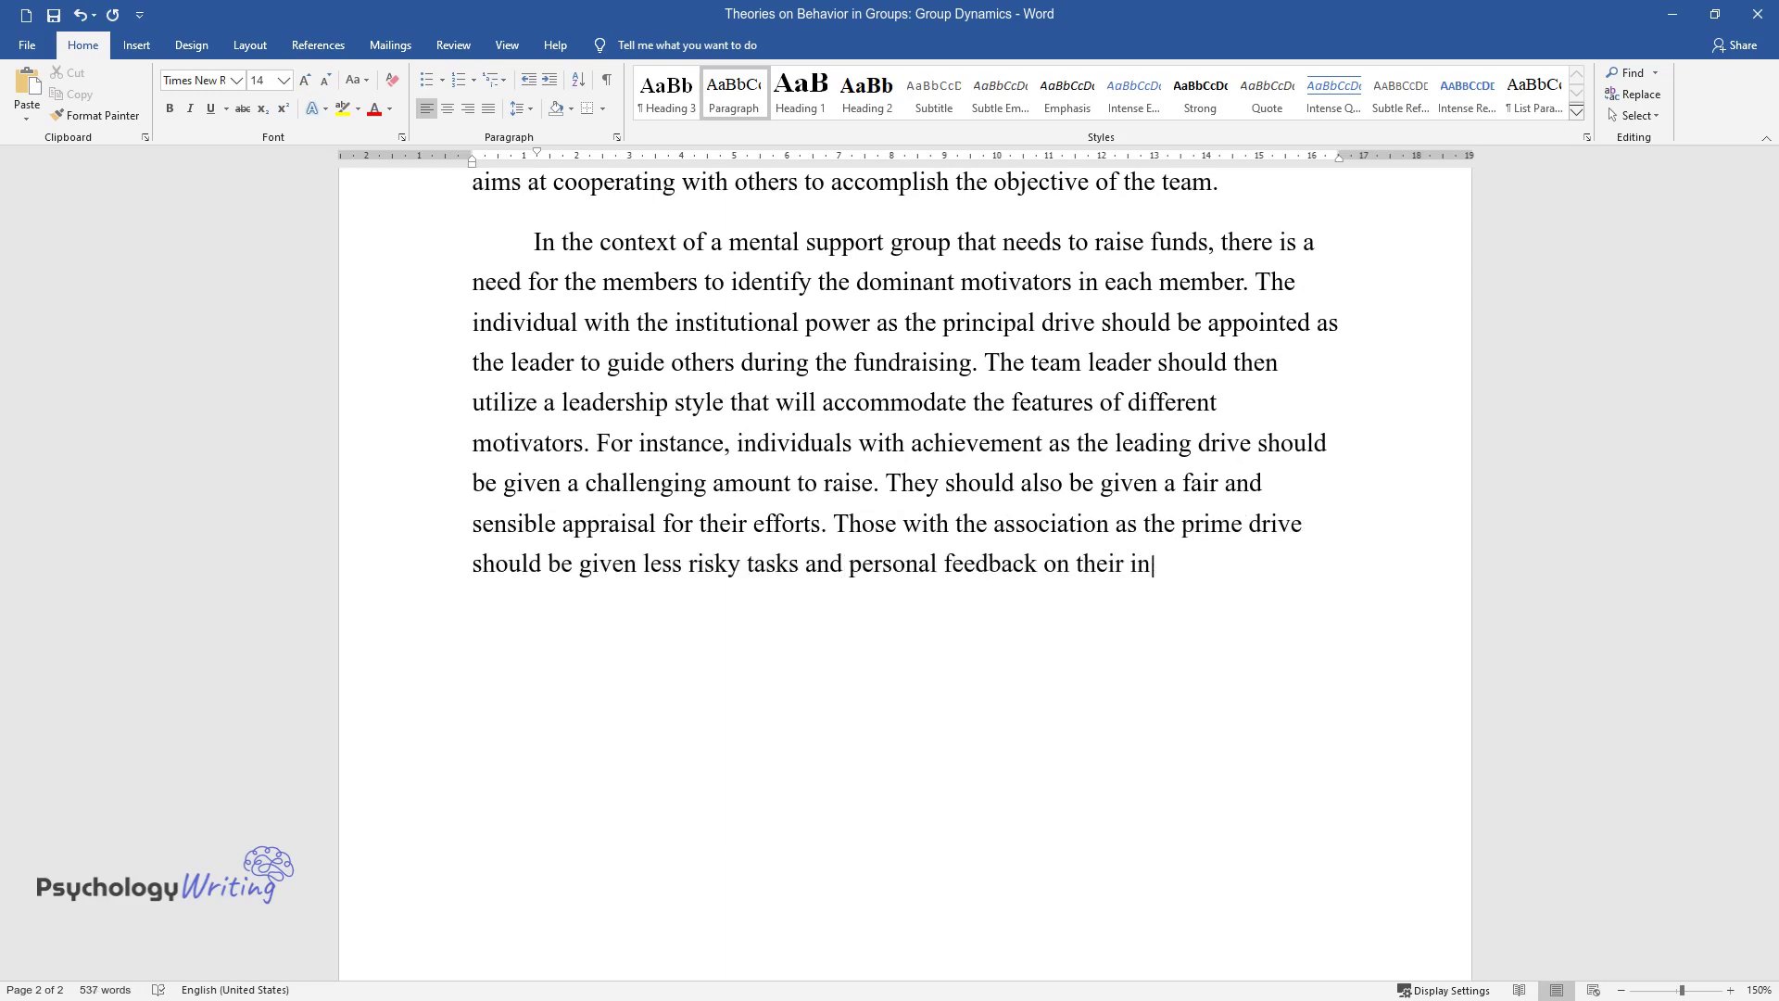
{"action": "type", "text": "put during the fundraising. Eventual"}
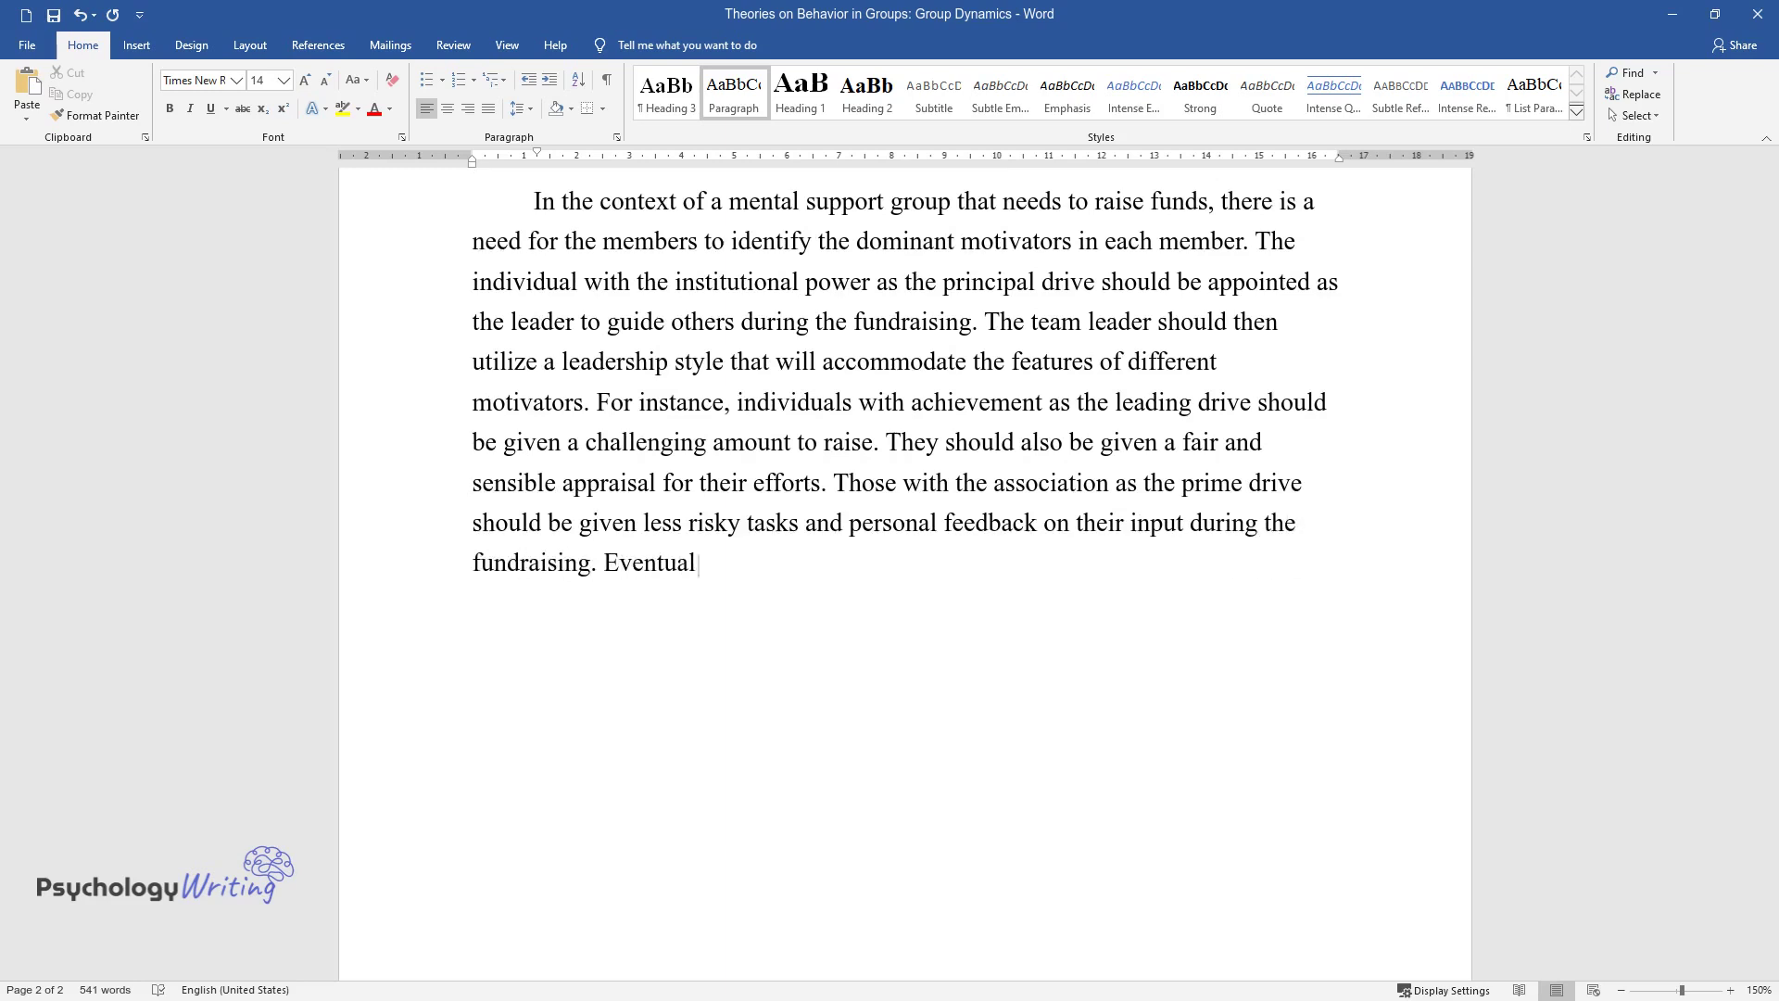
{"action": "type", "text": "ly, the members inspired by the aut"}
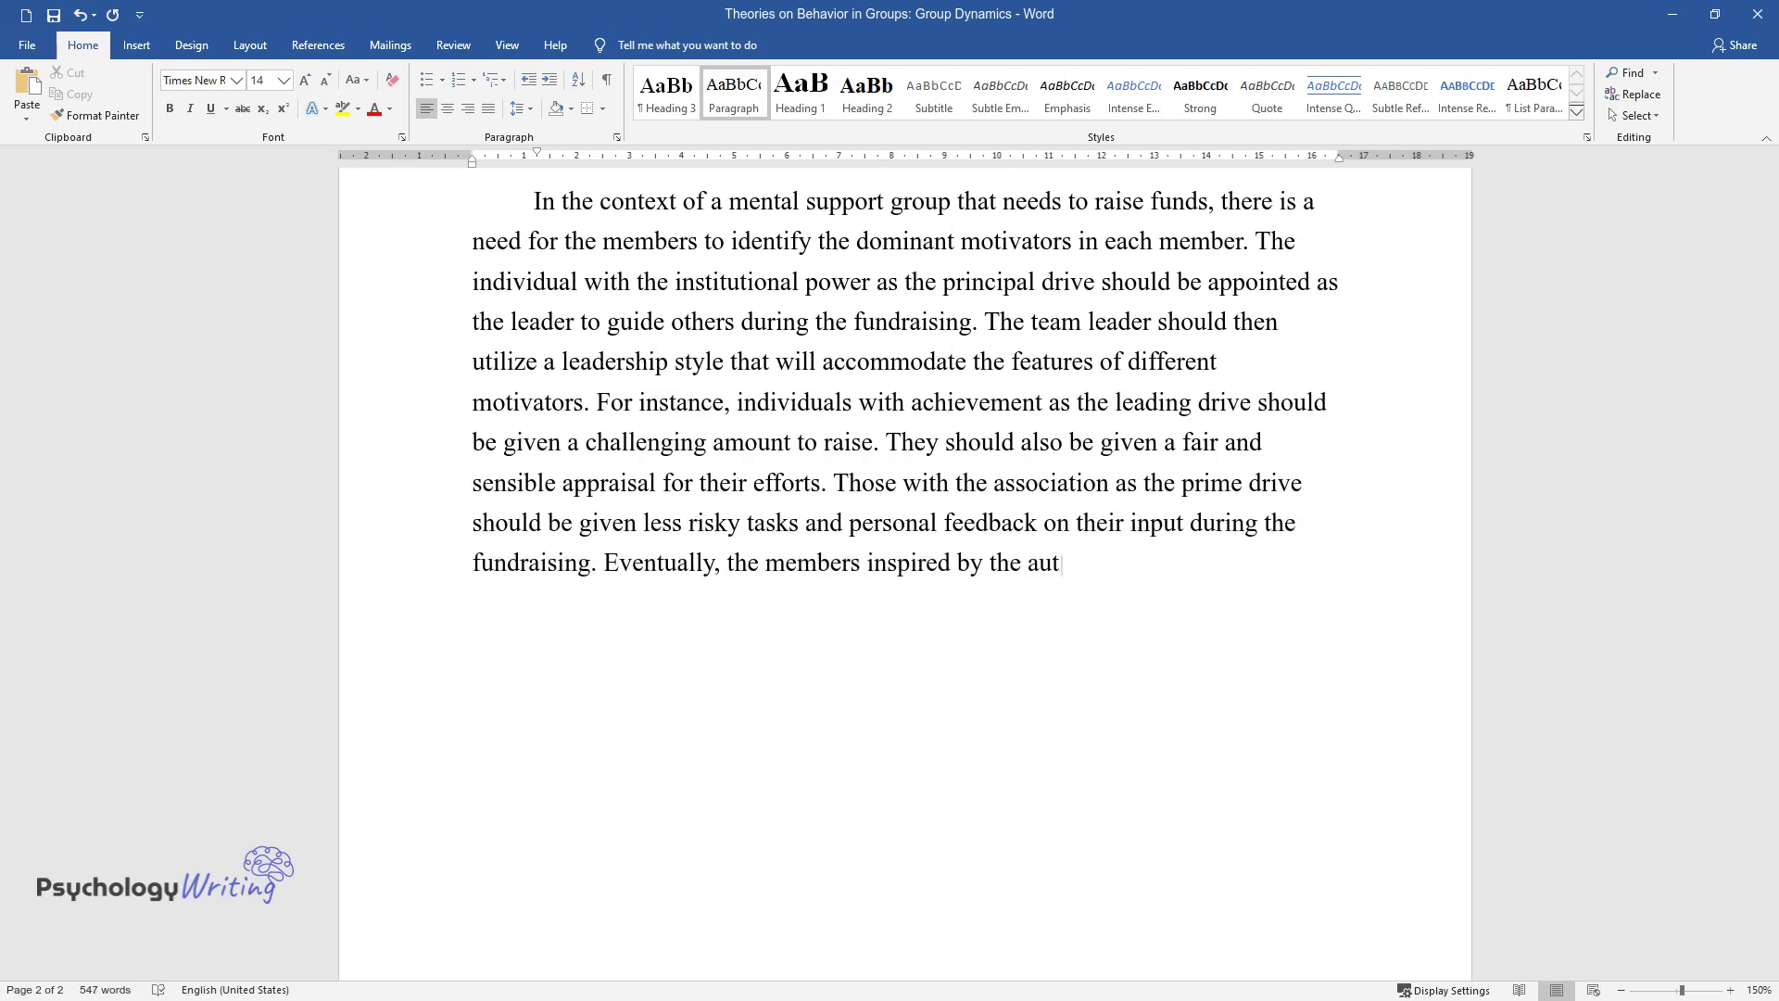
{"action": "type", "text": "hority should be allocated g"}
{"action": "type", "text": "oal-orie"}
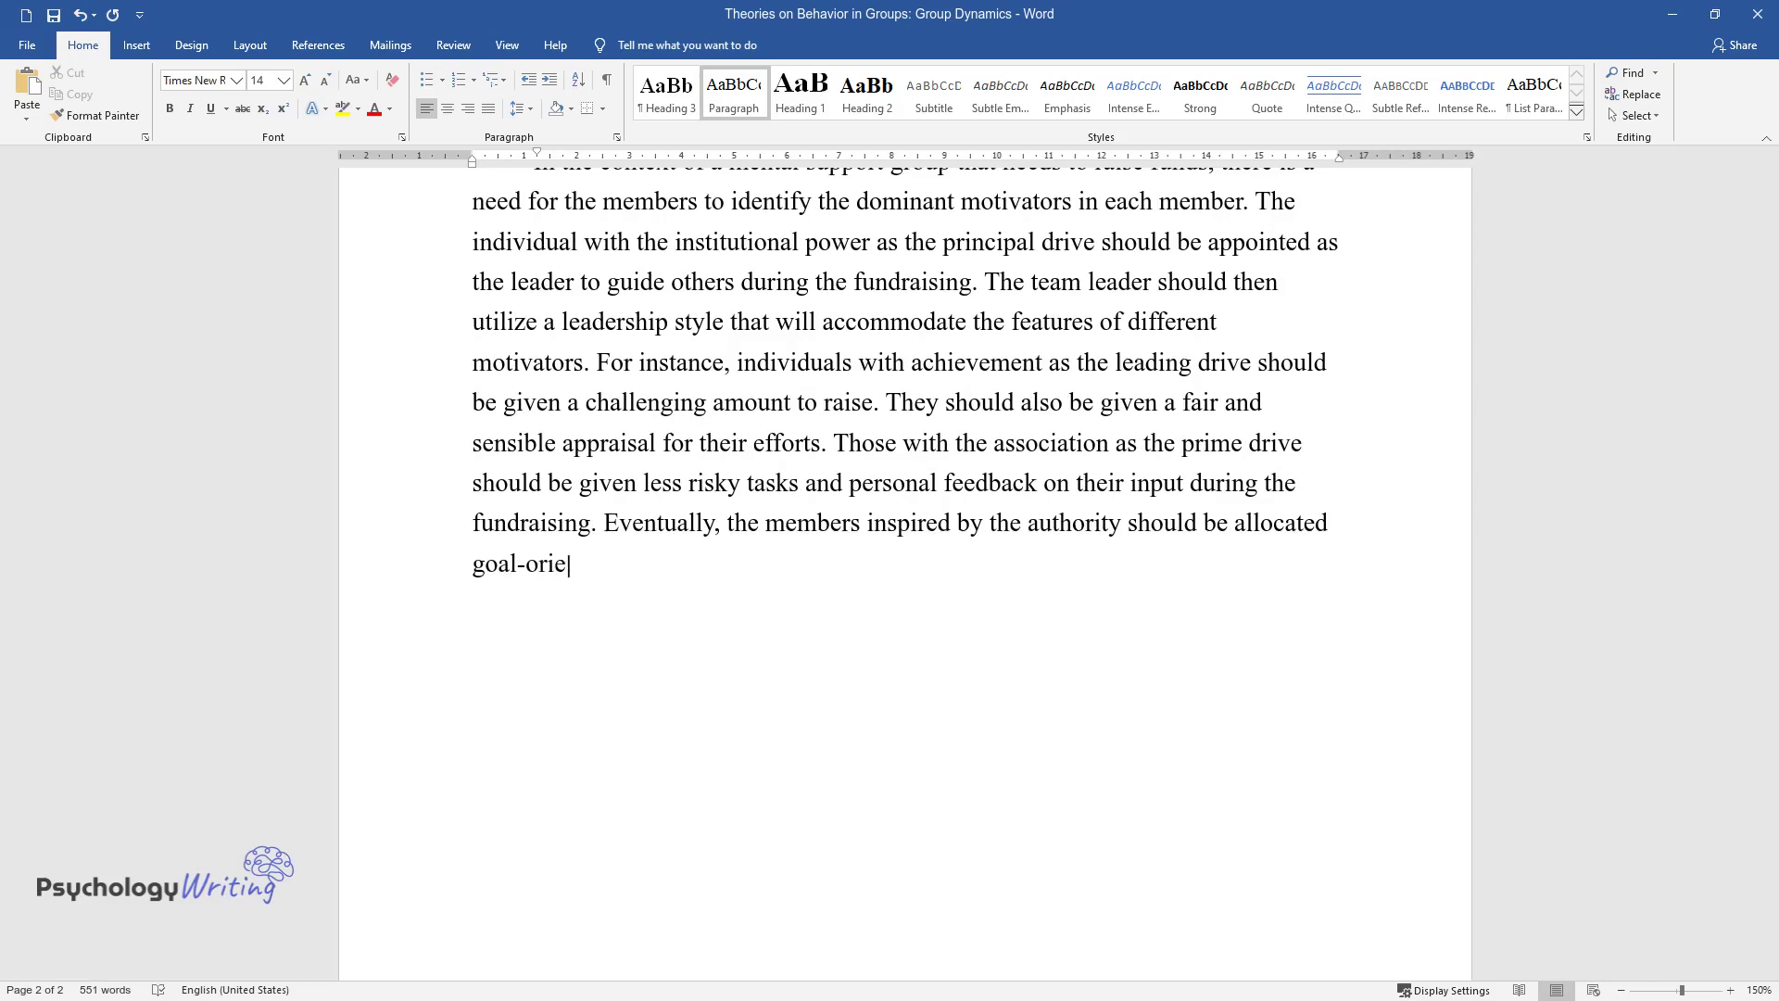
{"action": "type", "text": "nted responsibilities, as they desir"}
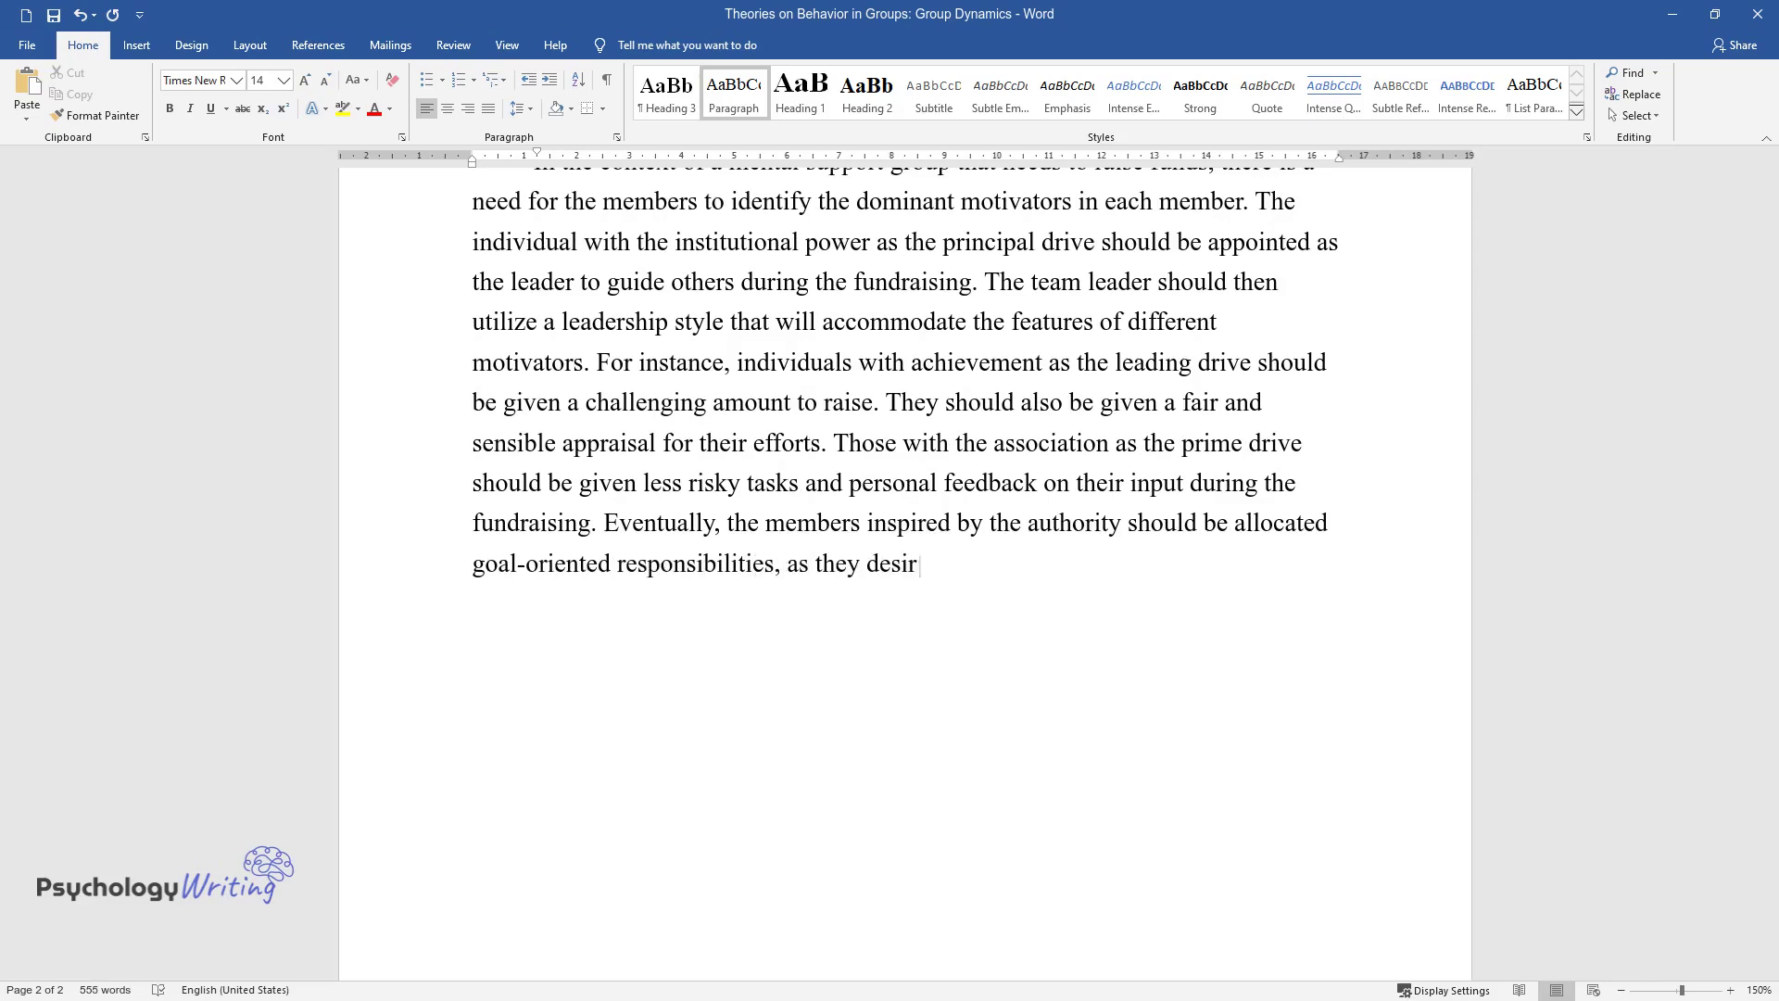
{"action": "type", "text": "e to accomplish and control situatio"}
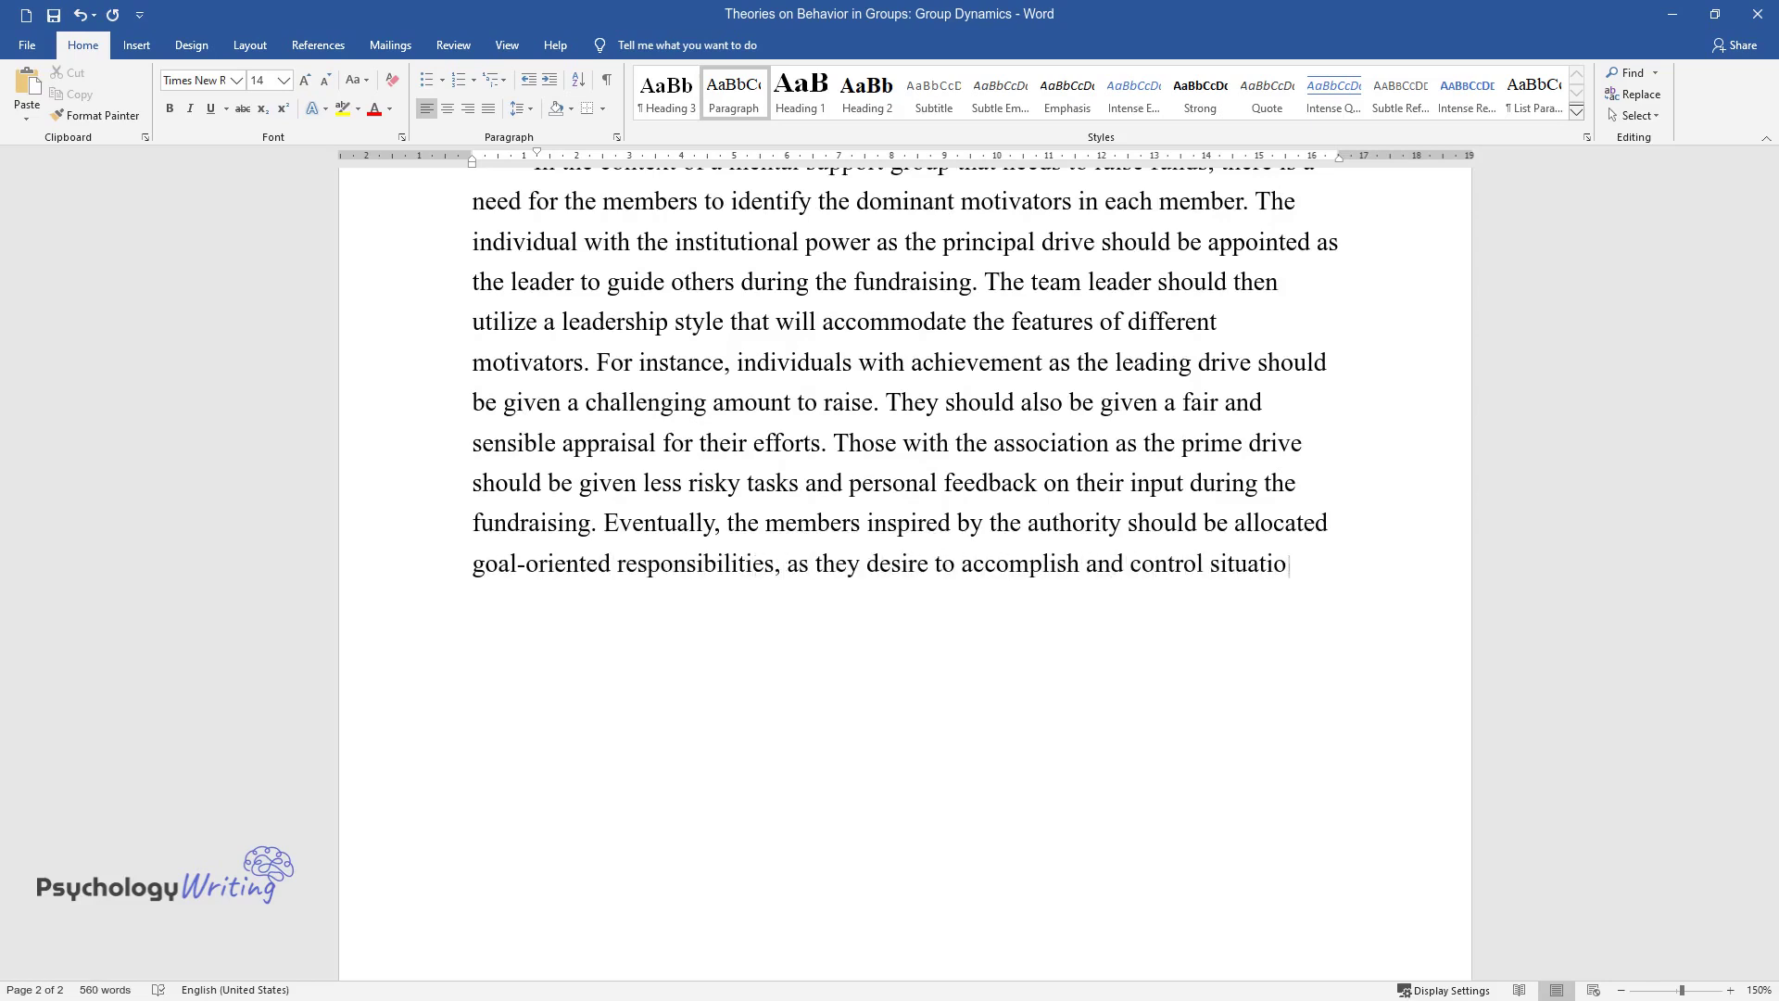
{"action": "type", "text": "ns.Applicati"}
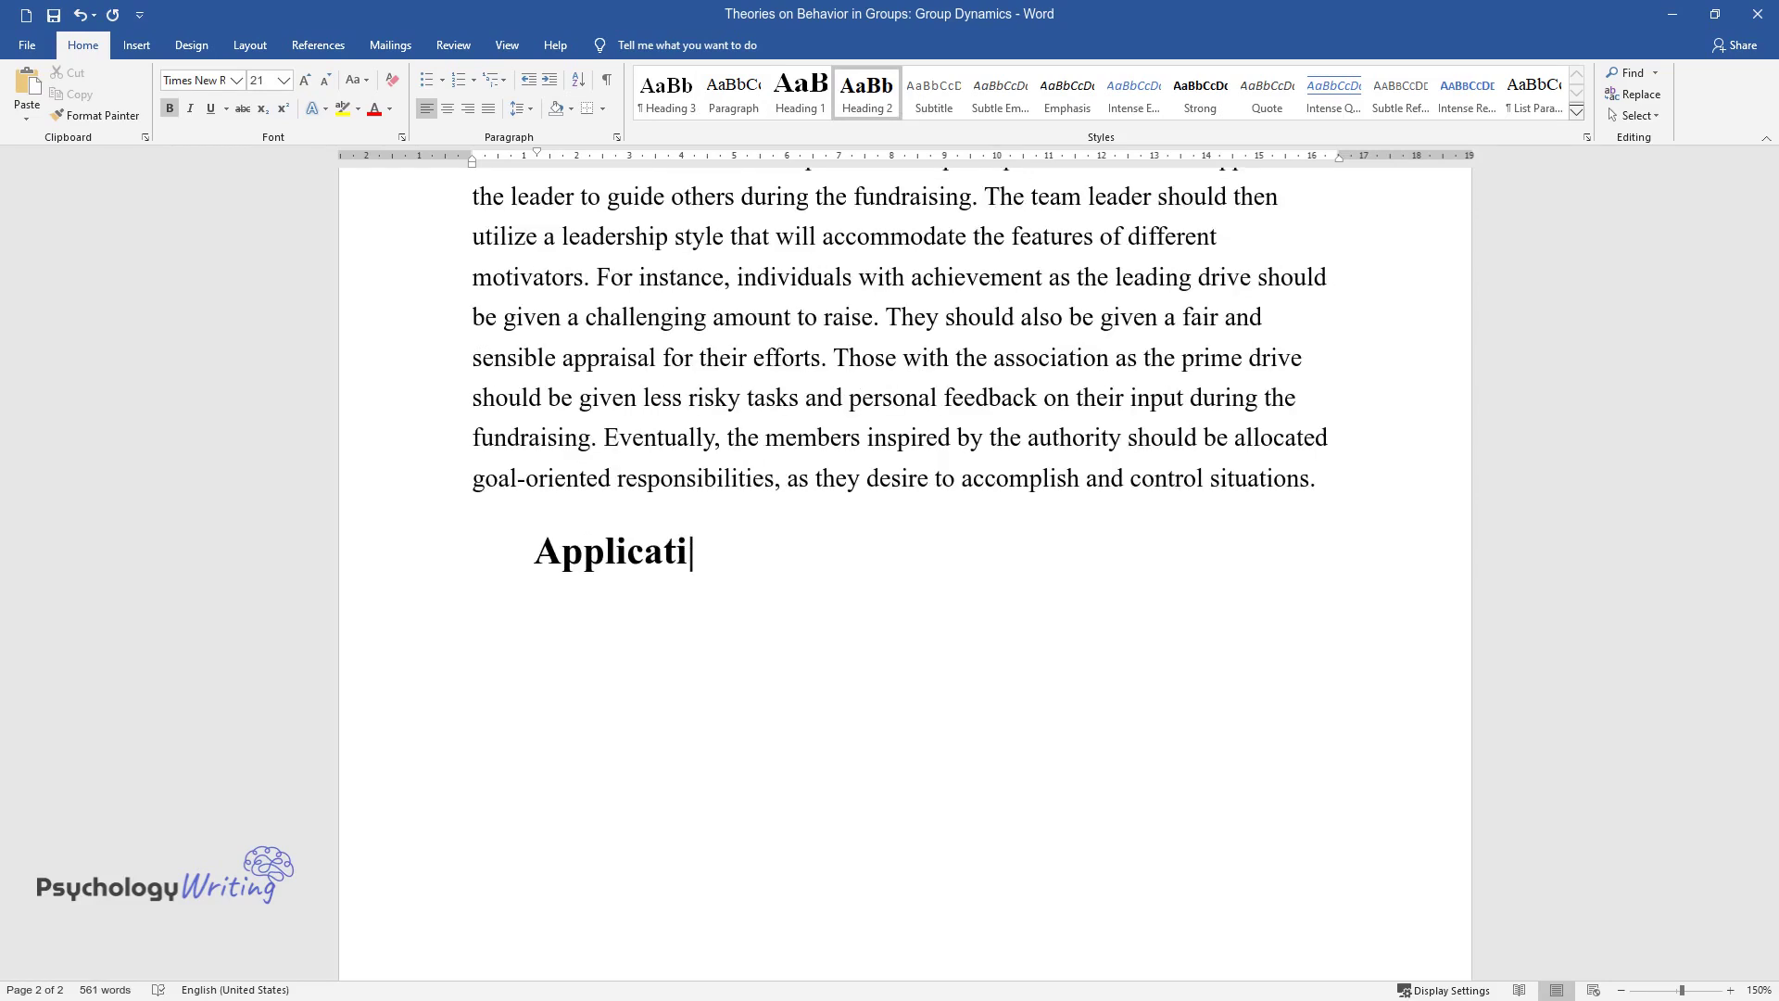
{"action": "type", "text": "on of Belbin's Theory"}
{"action": "key", "text": "Return"}
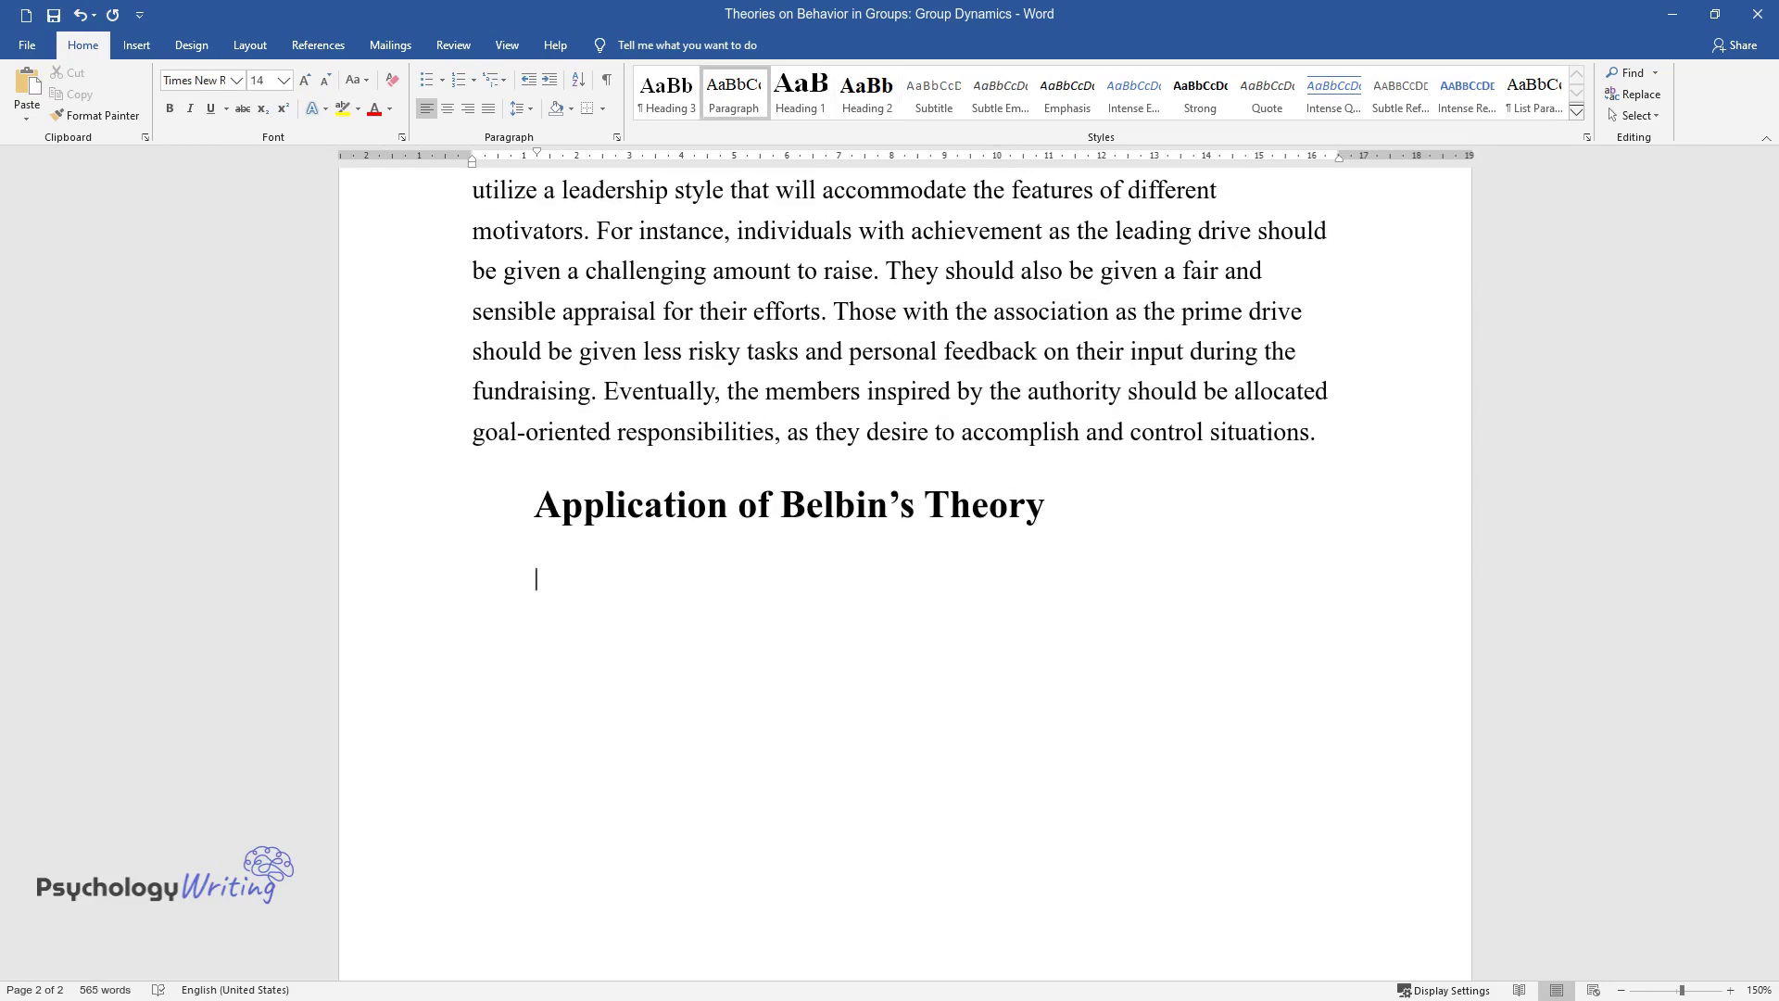
Write the Belbin paragraph beginning 'According to Dyer, Dyer, and Dyer' on fused team roles.
{"action": "type", "text": "According to Dyer, Dyer"}
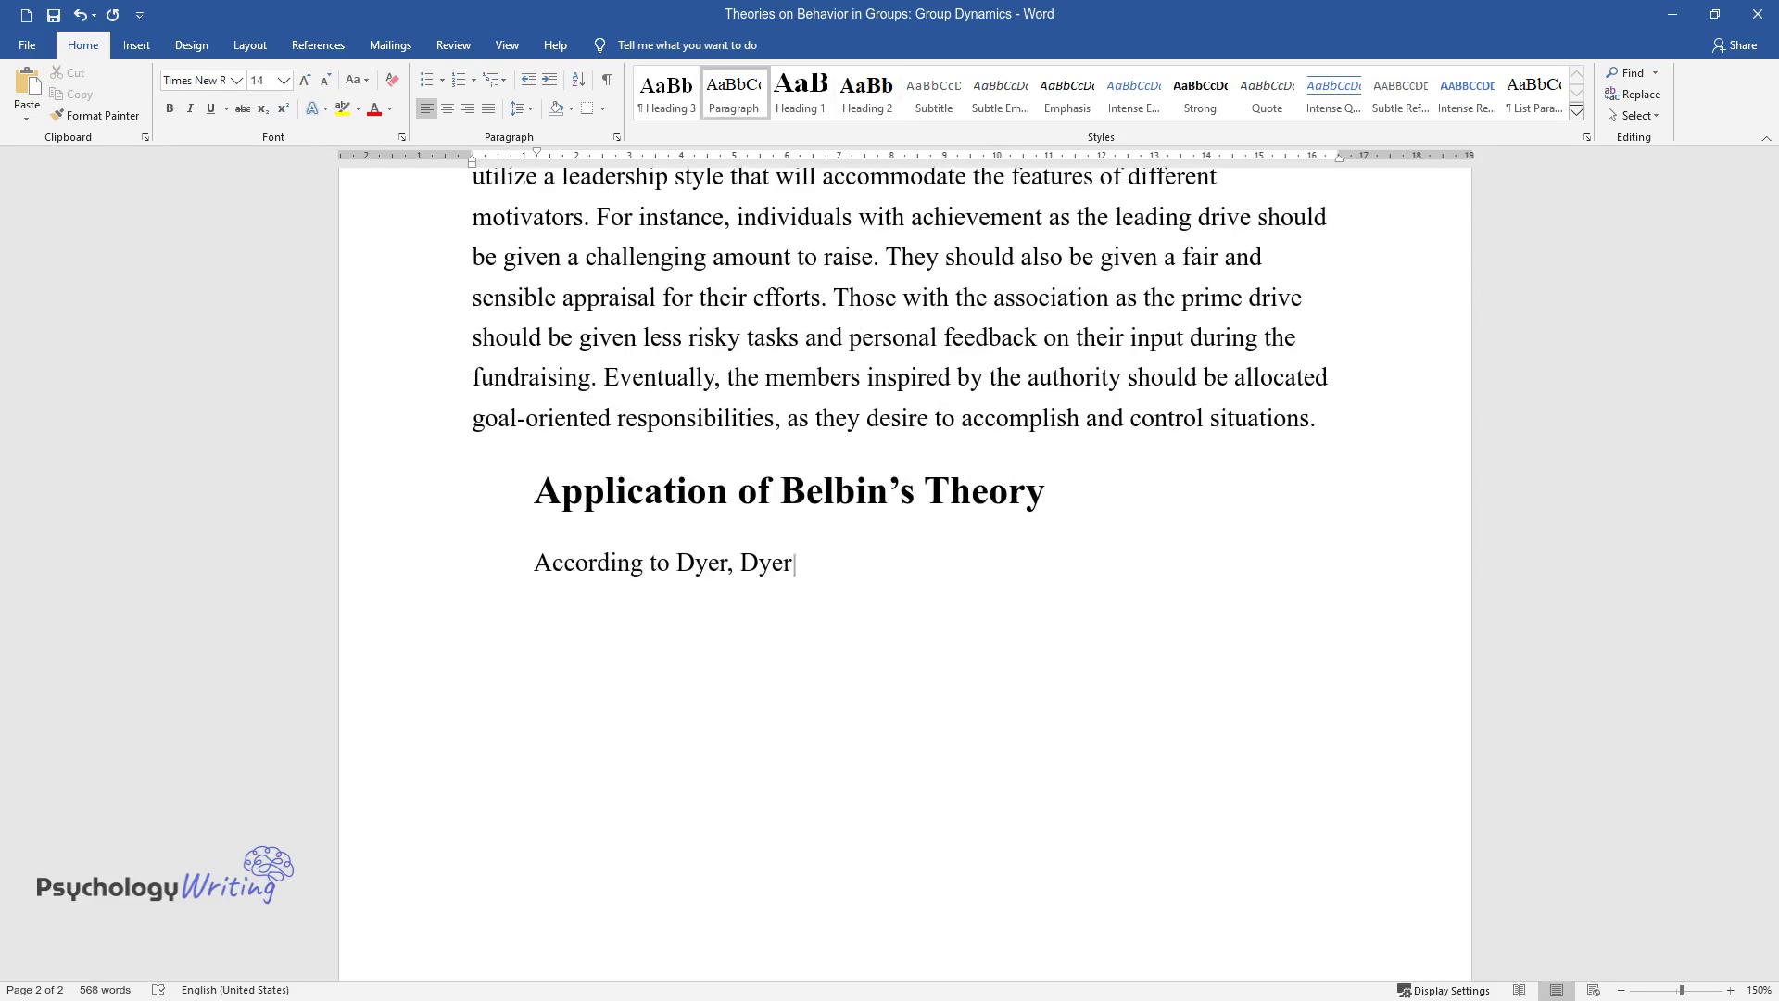
{"action": "type", "text": ", and Dyer, Belbin's team role theo"}
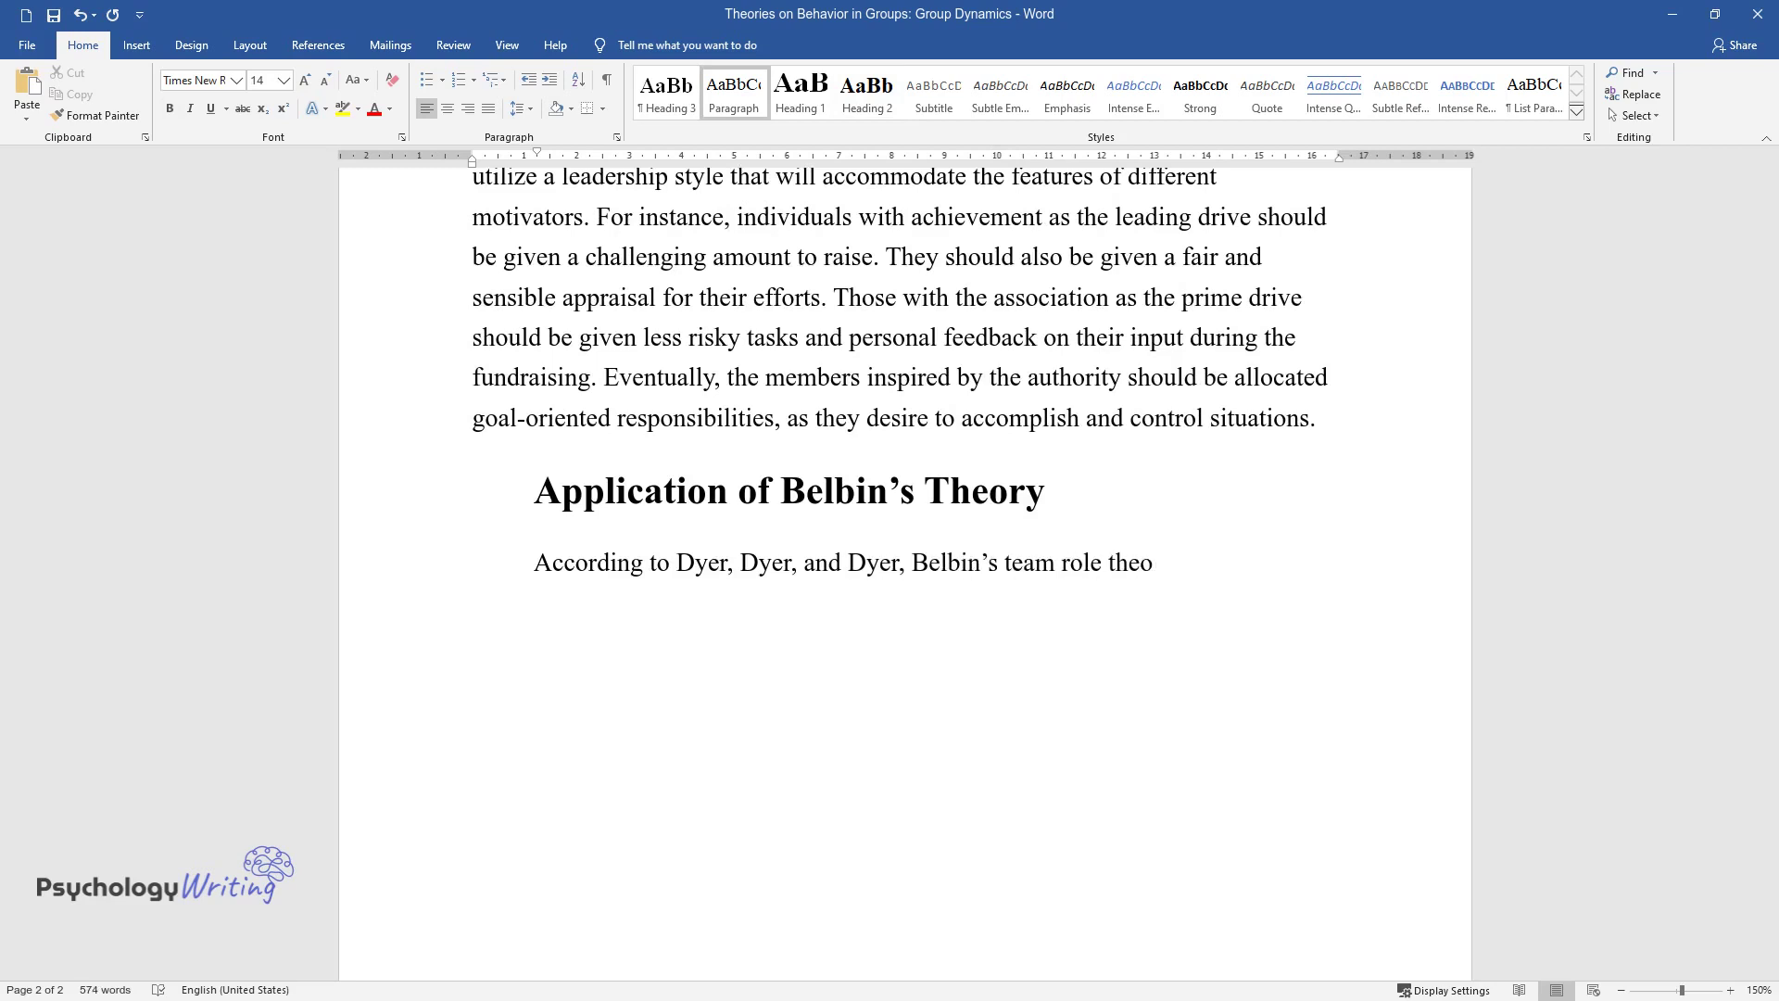
{"action": "type", "text": "ry asserts that there is "}
{"action": "type", "text": "a need fo"}
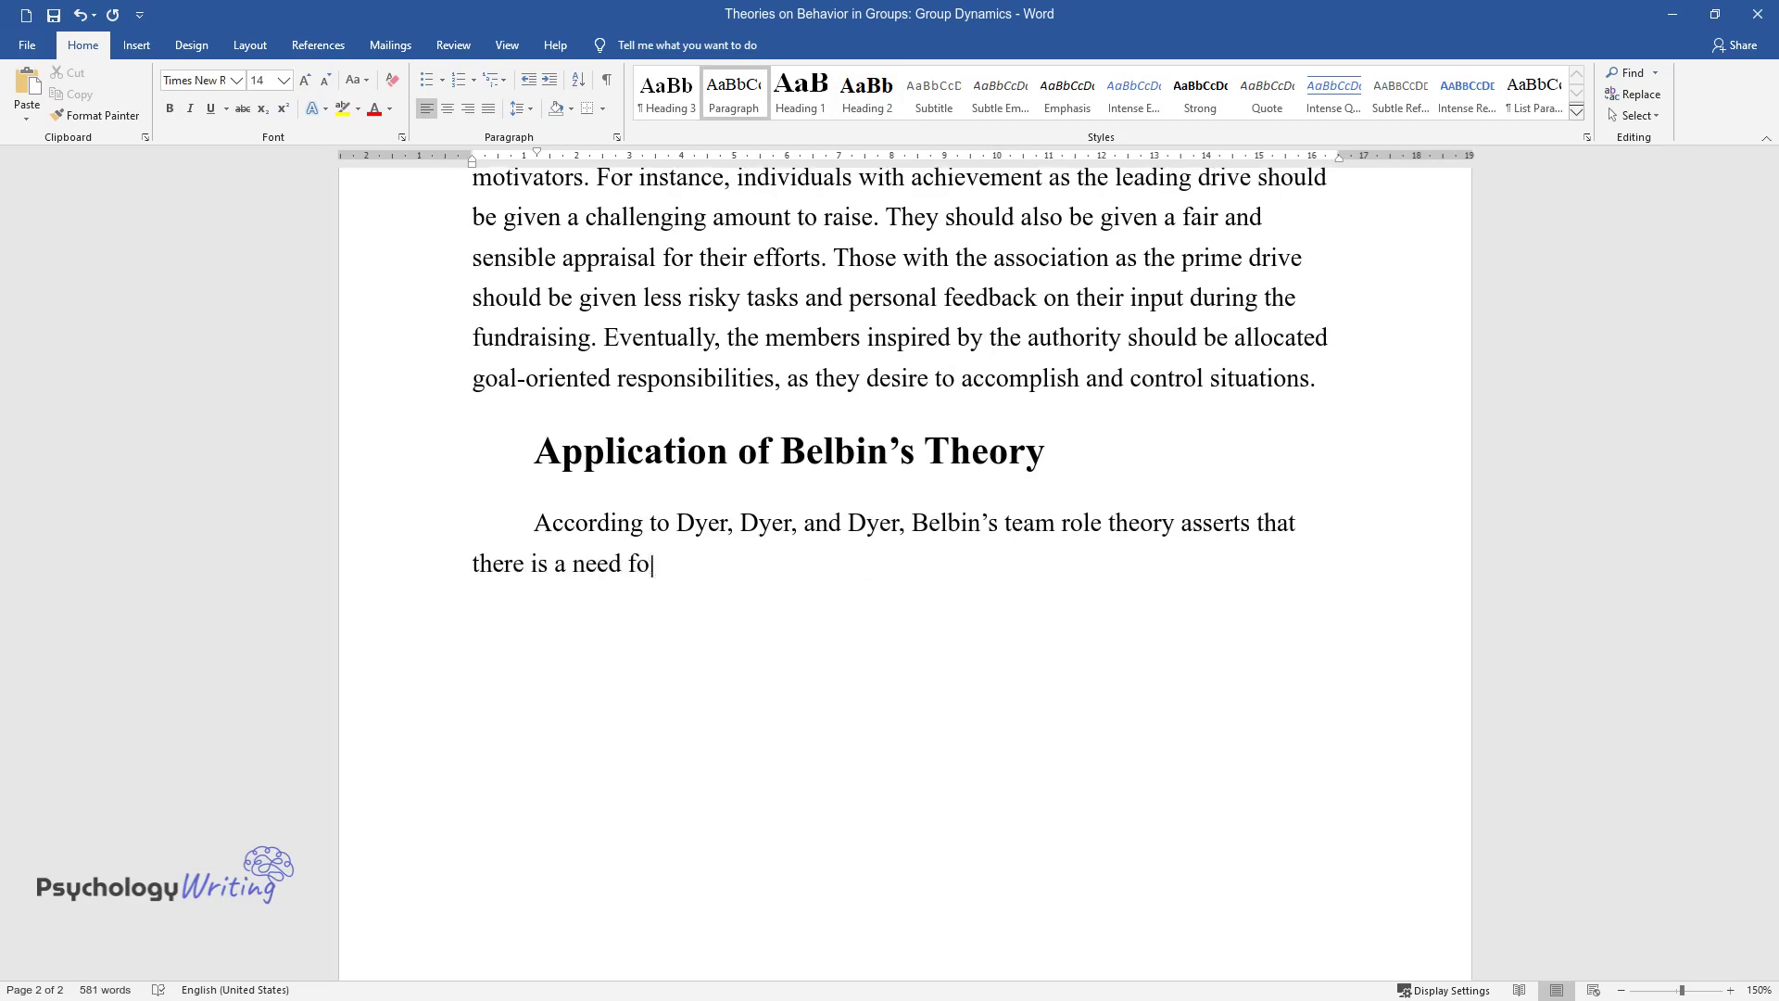
{"action": "type", "text": "r a team to have different types of"}
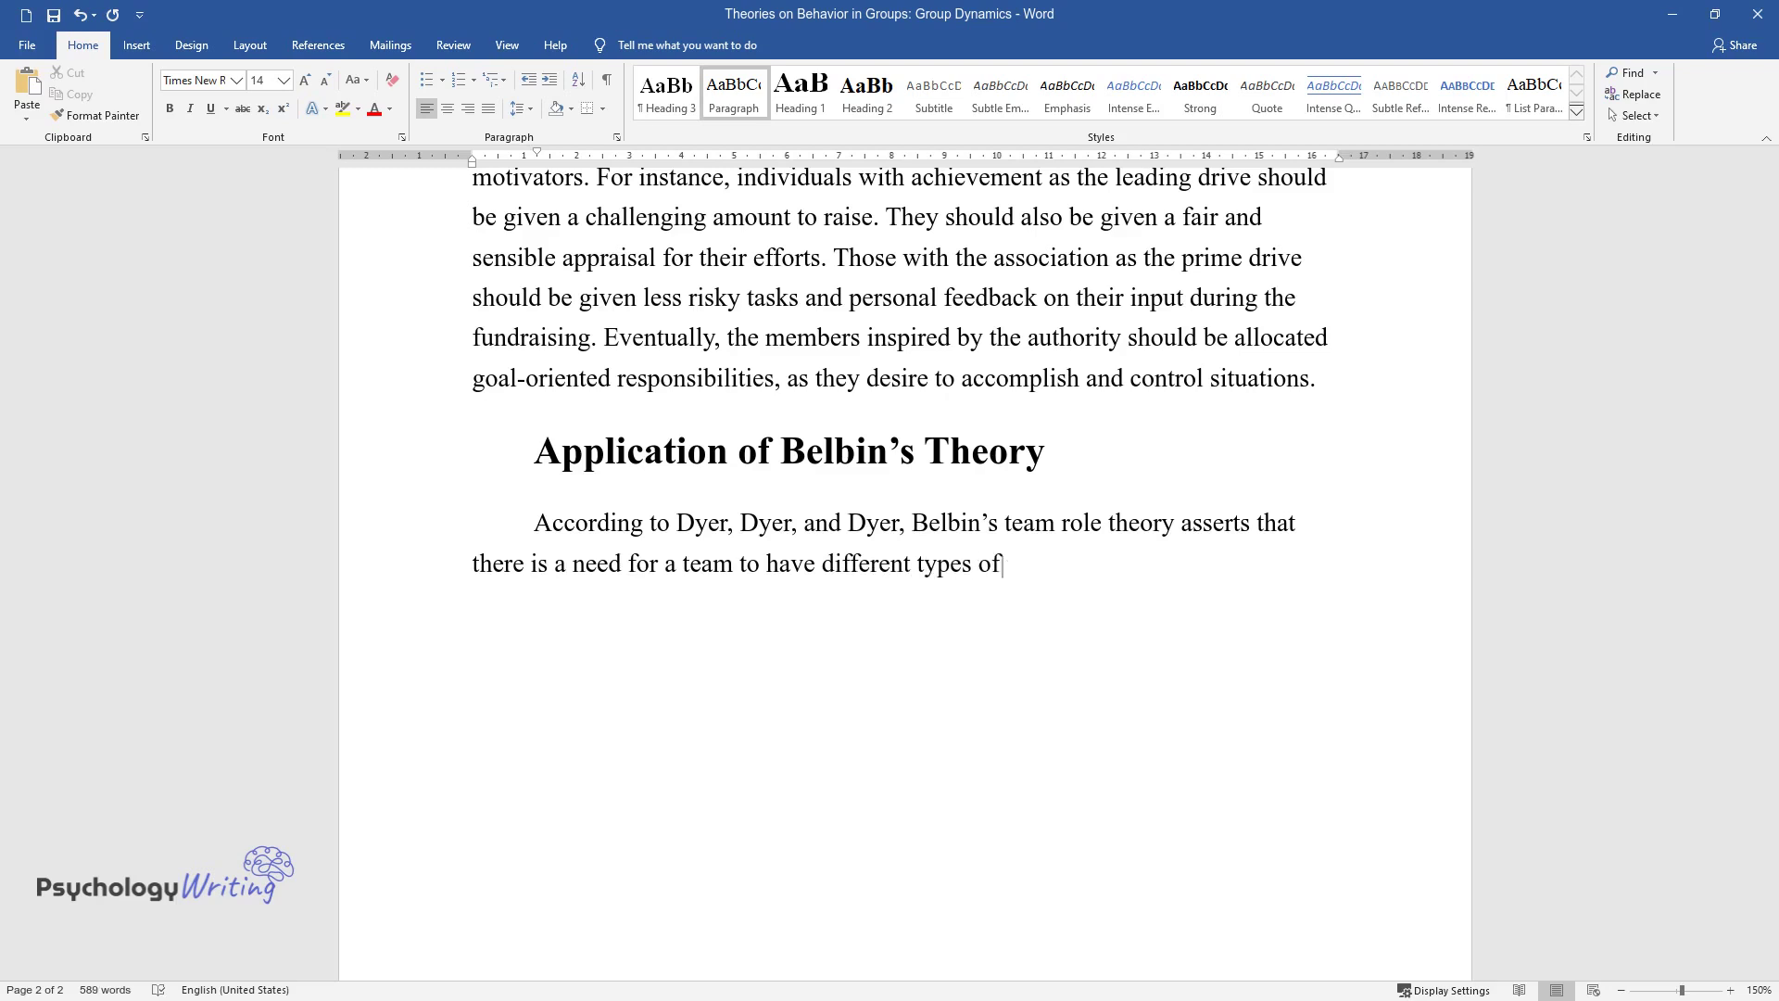
{"action": "type", "text": " individuals for it to be fruitful"}
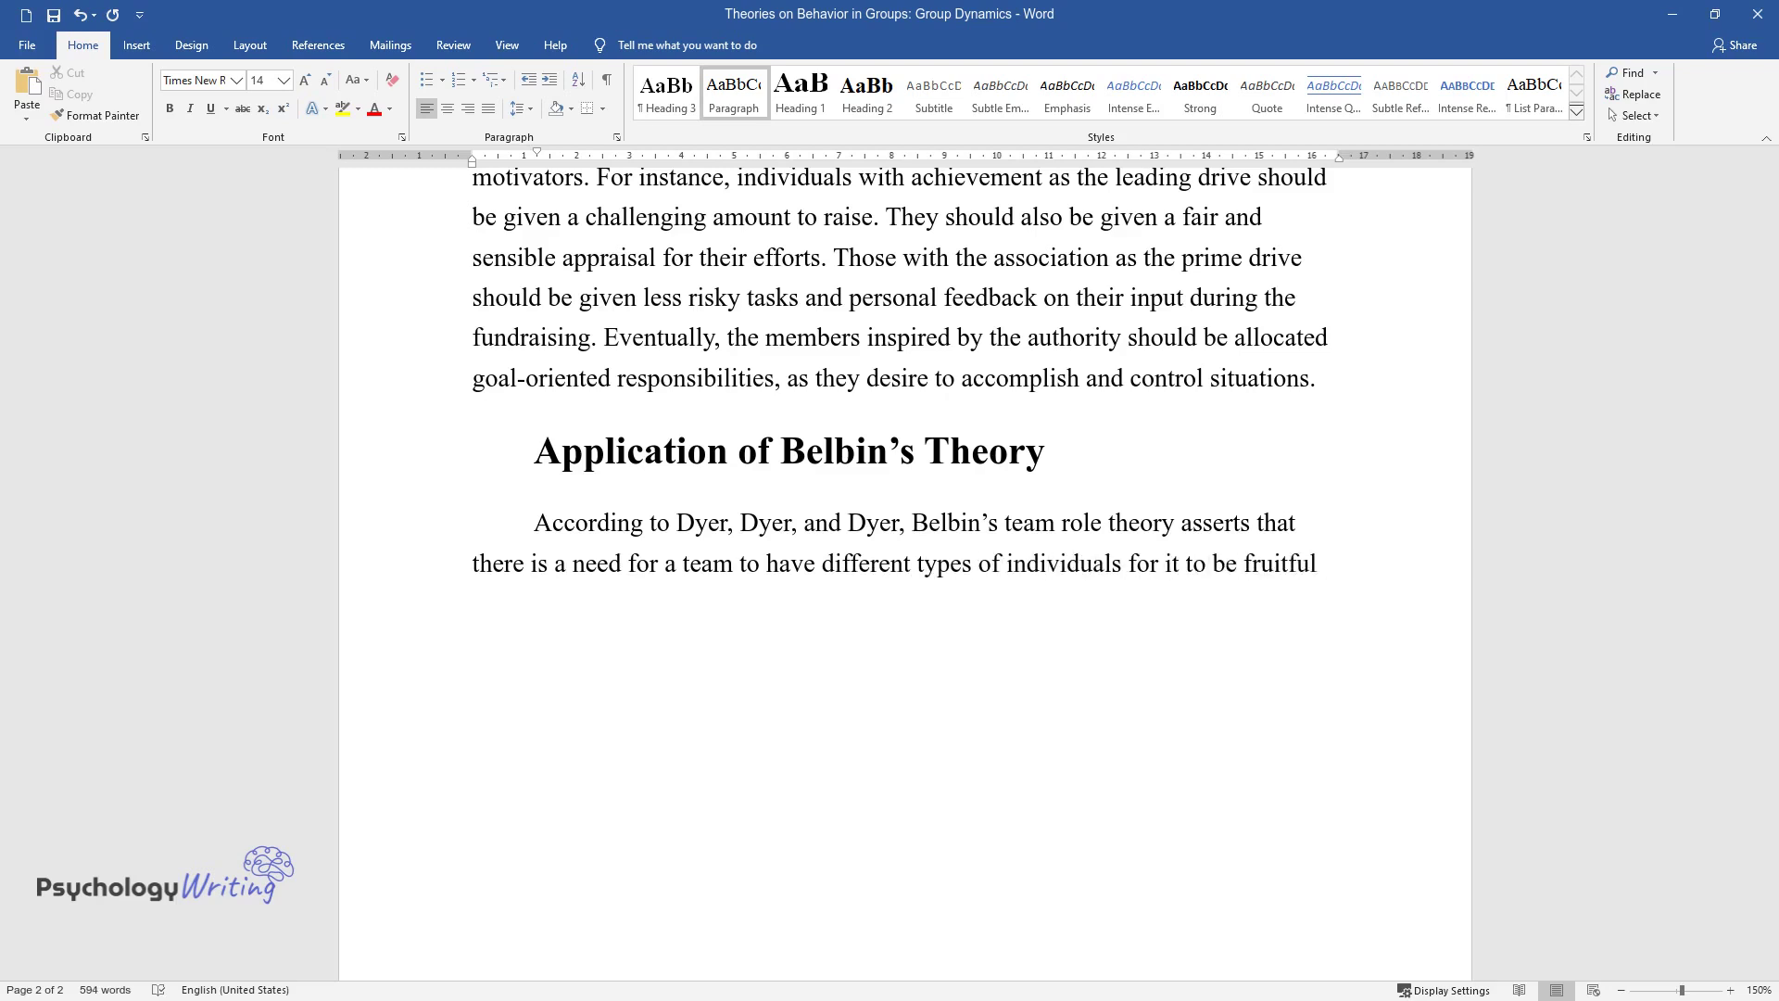
{"action": "type", "text": ". According to Belbin, a team shoul"}
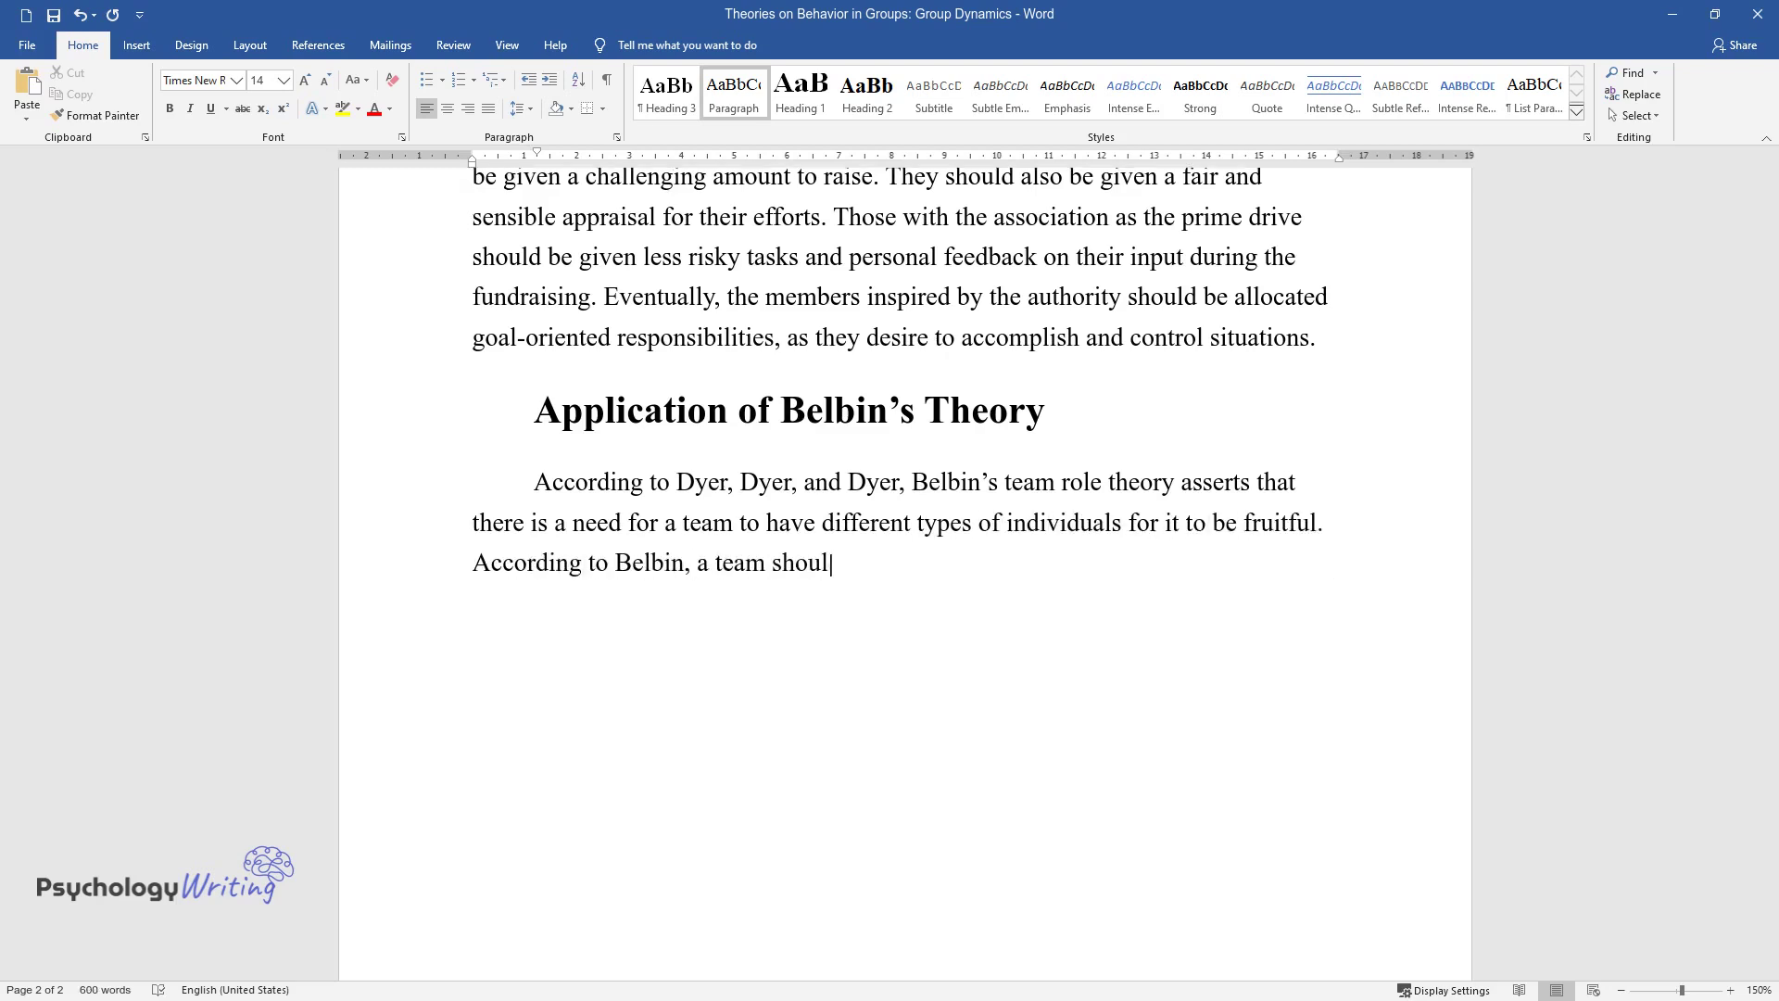
{"action": "type", "text": "d have a coordinator, an implement"}
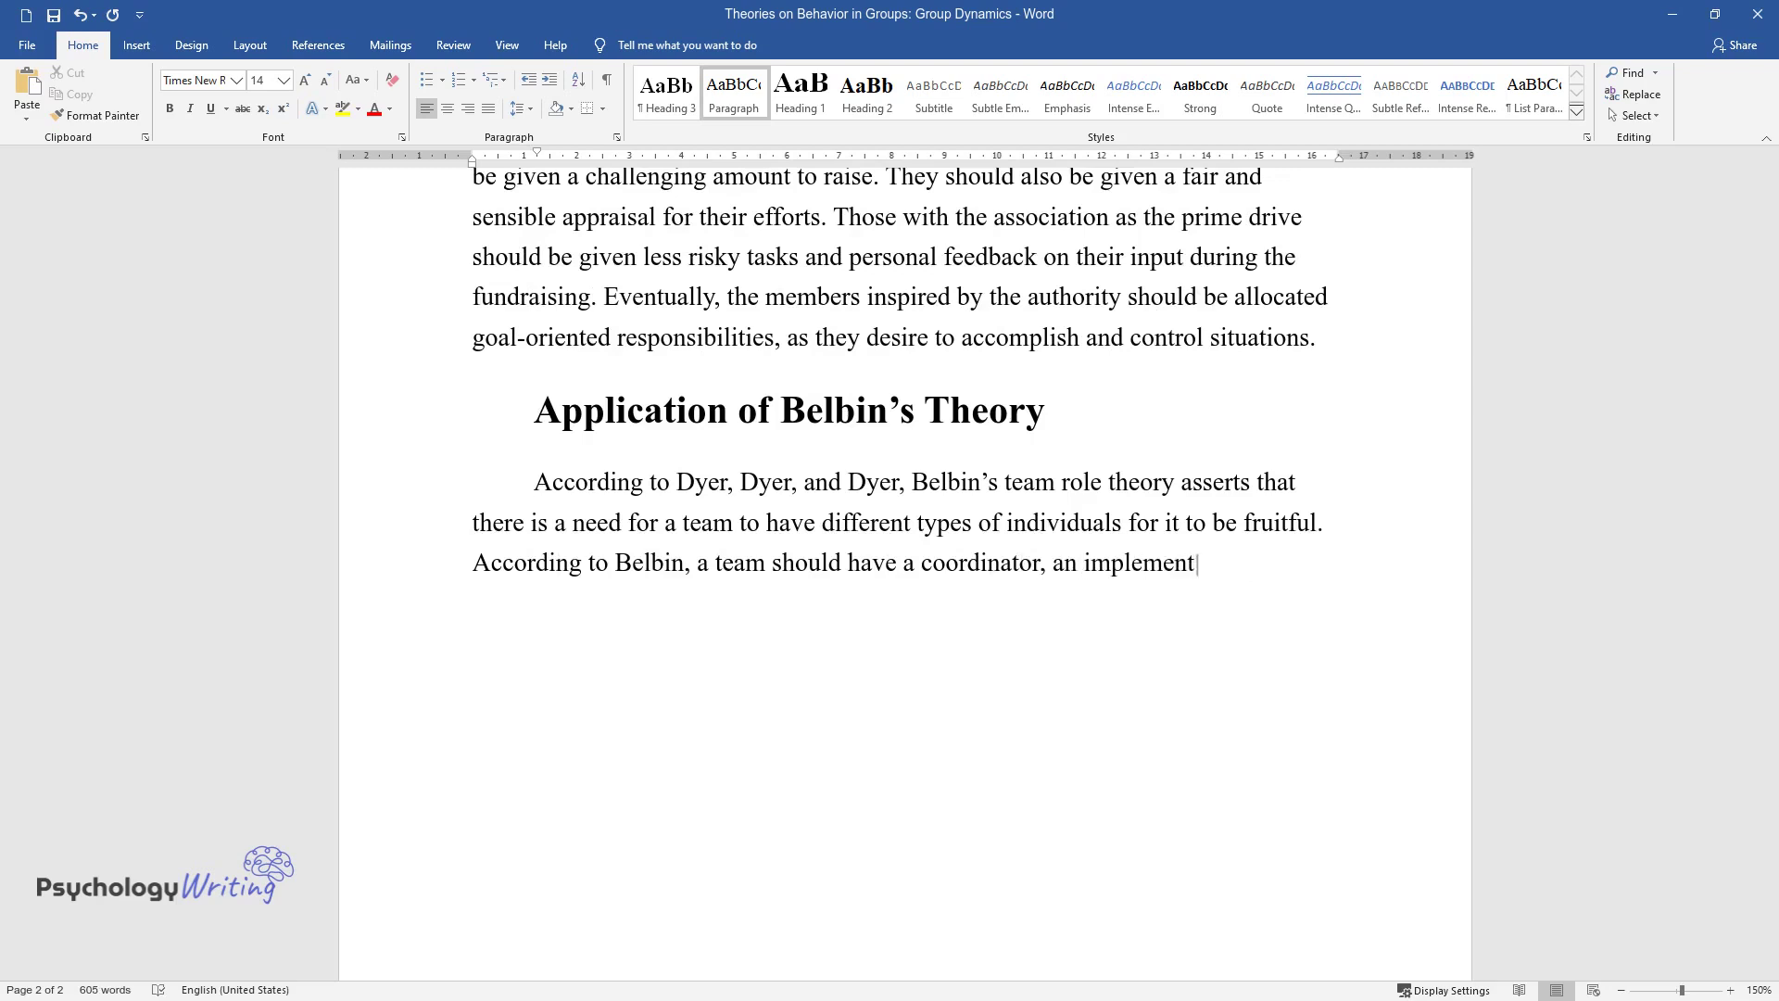
{"action": "type", "text": "e"}
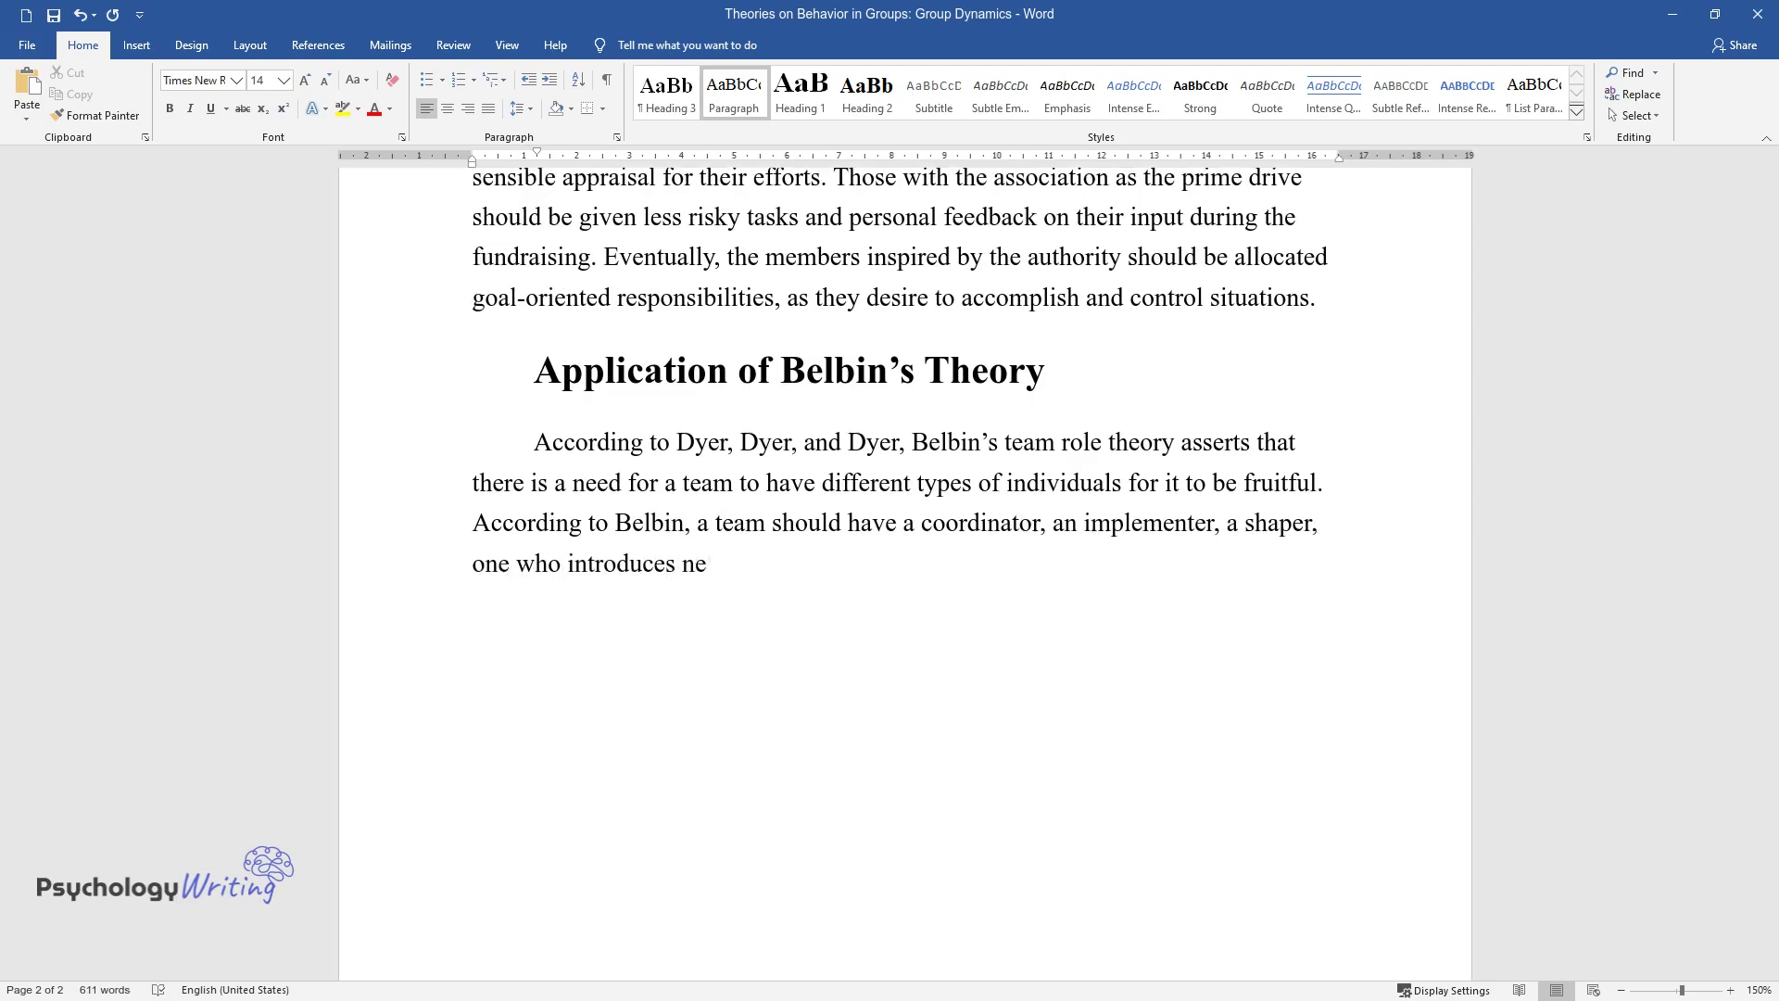
{"action": "type", "text": "r, a shaper, one who introduces new concepts, and a resource investi"}
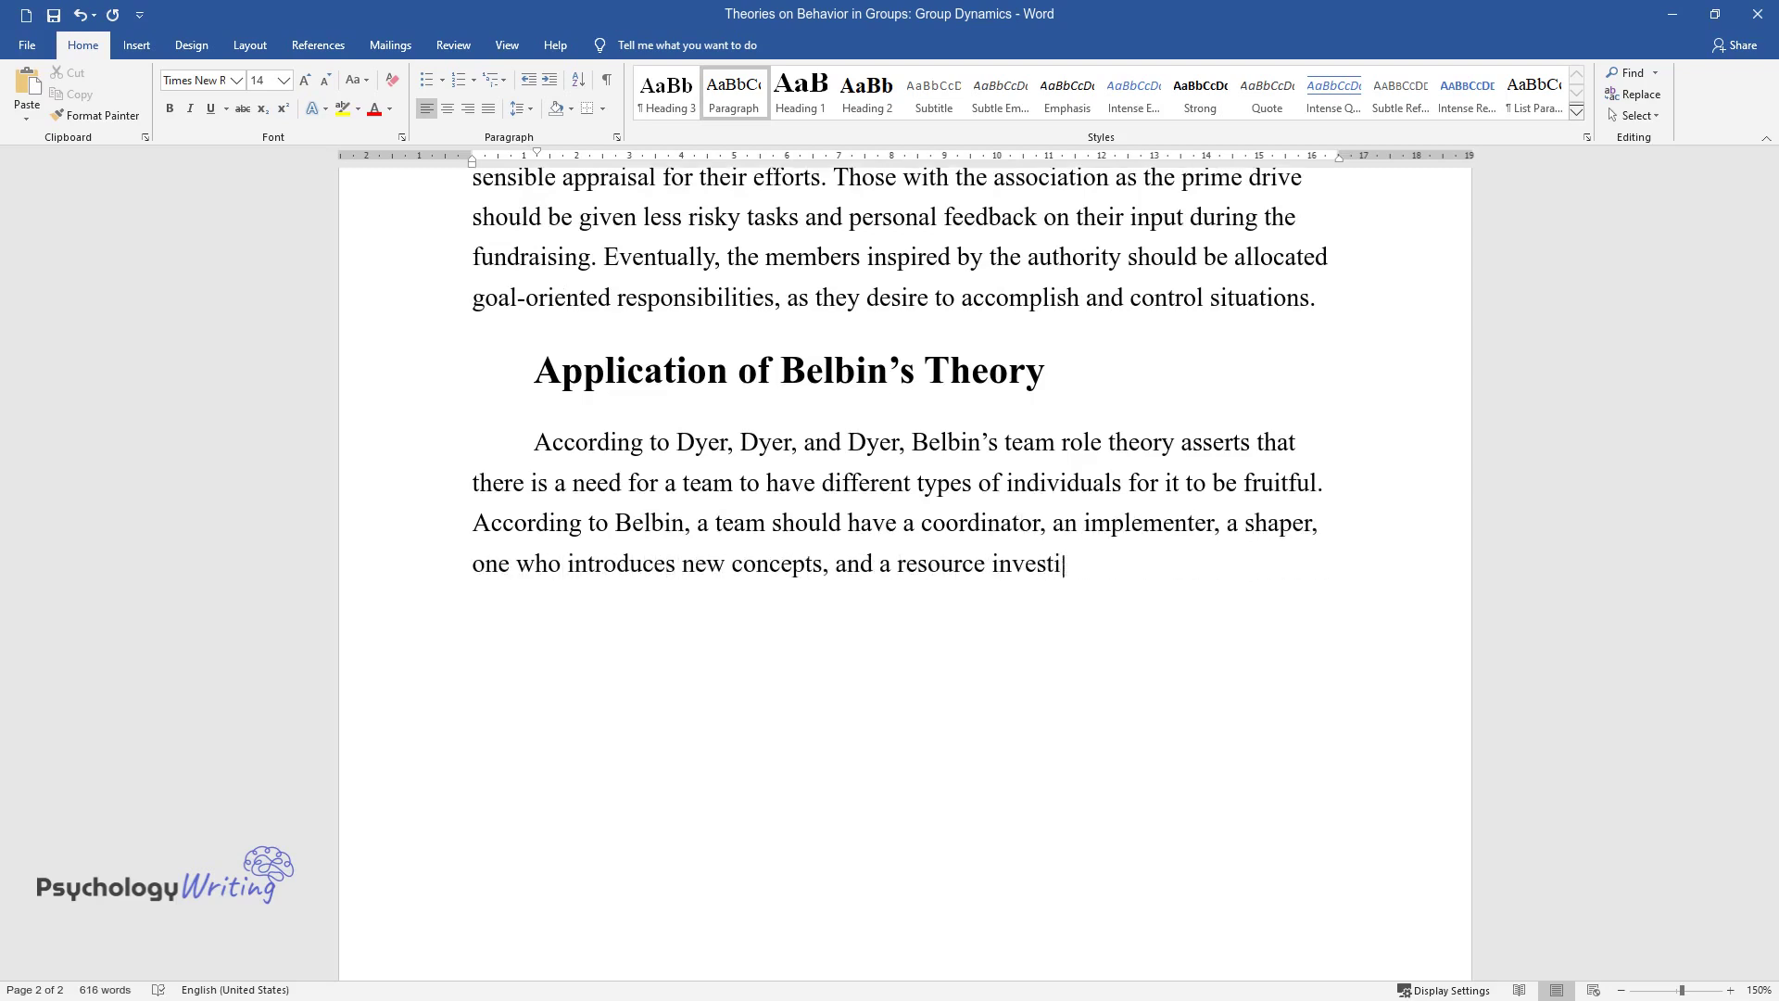
{"action": "type", "text": "gator. Besides, the presence of th"}
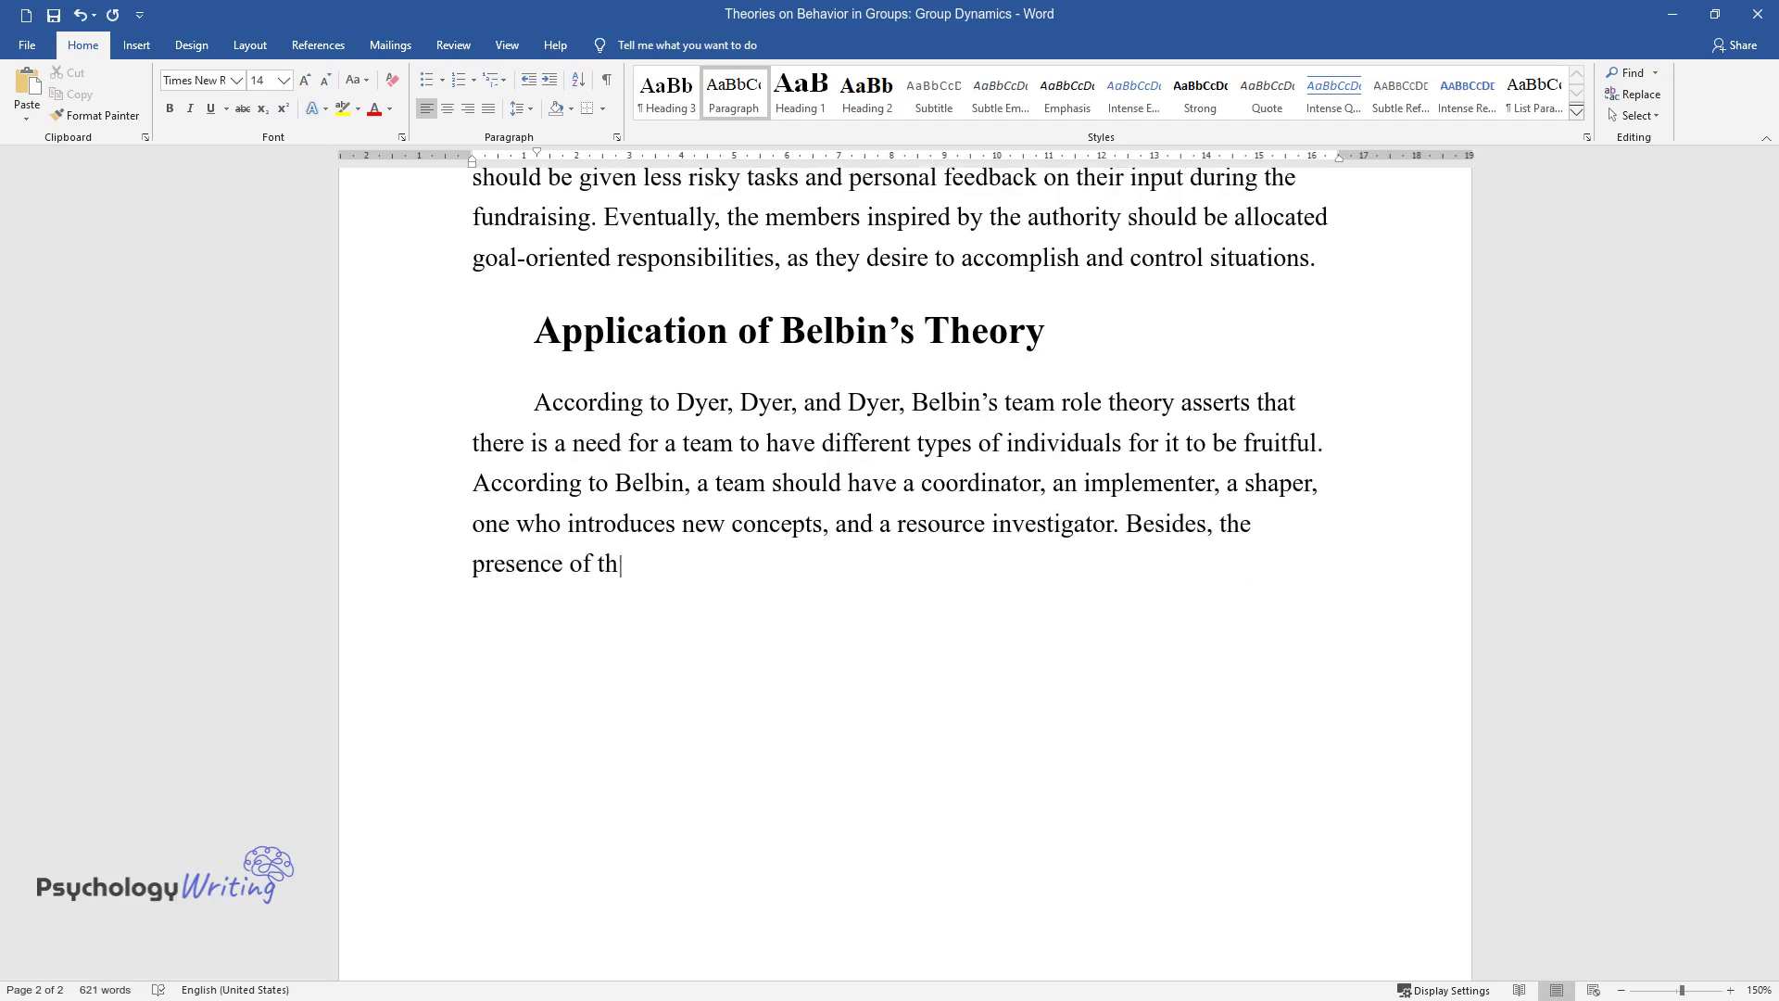
{"action": "type", "text": "e nine members is crucial since the"}
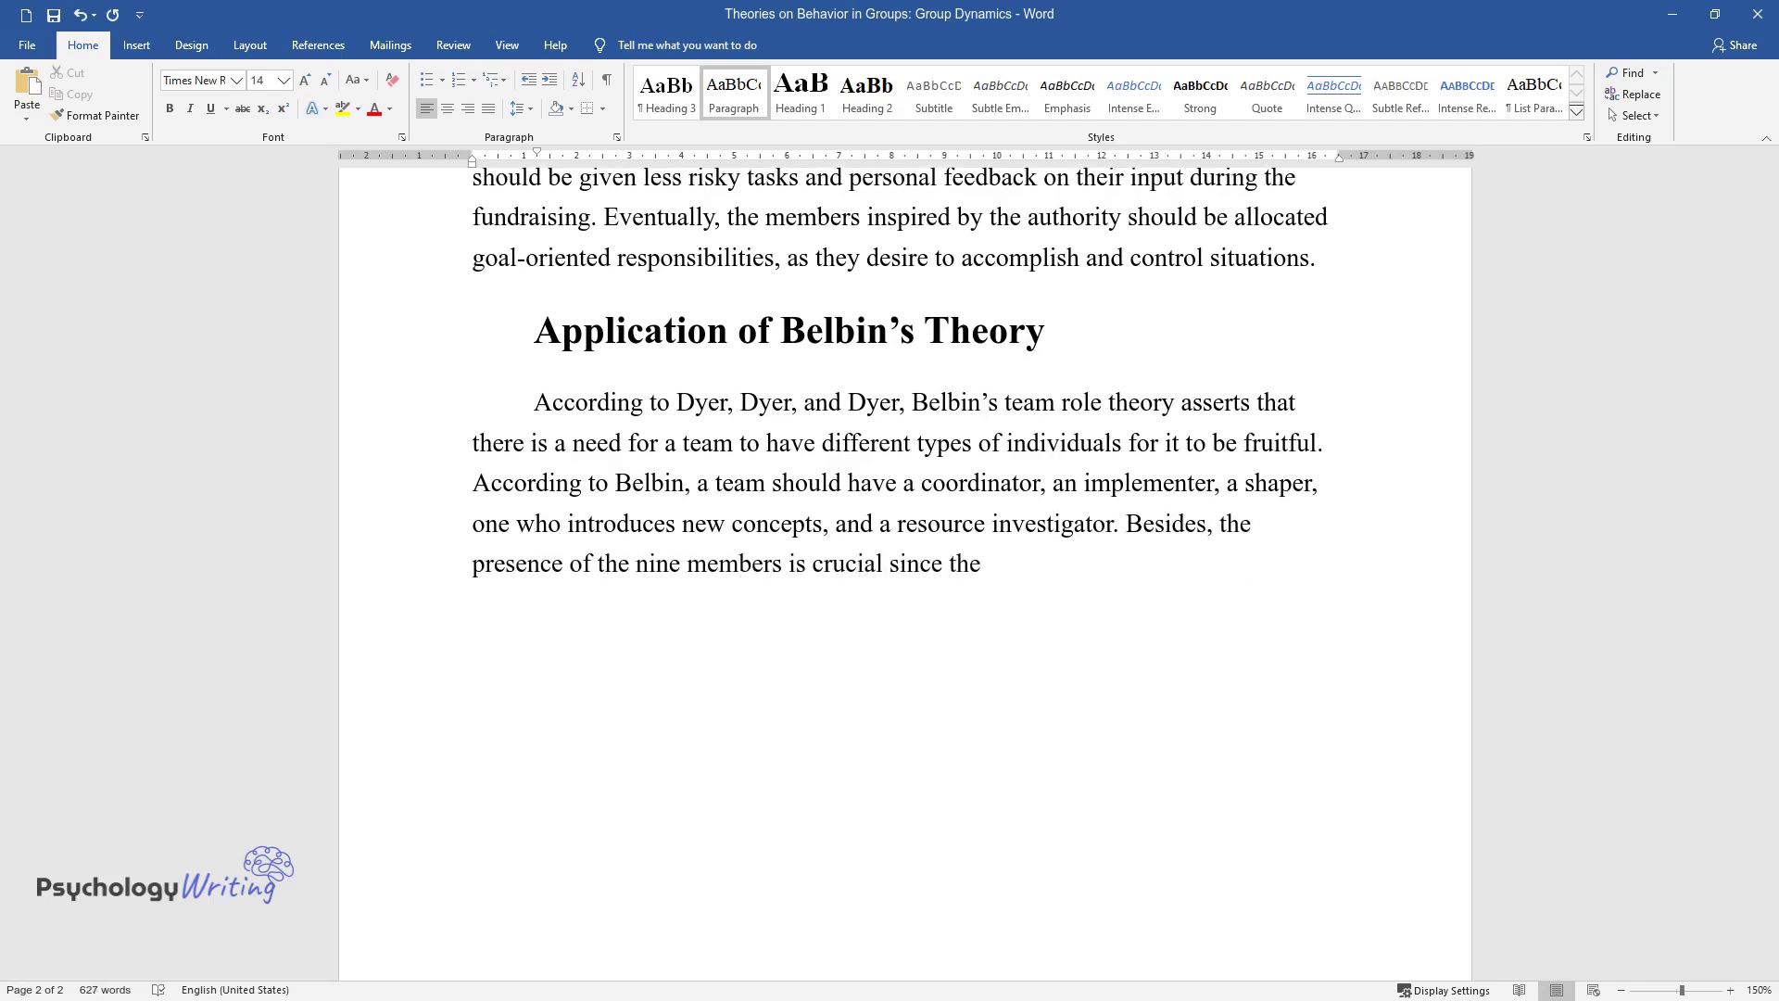
{"action": "type", "text": "nput to "}
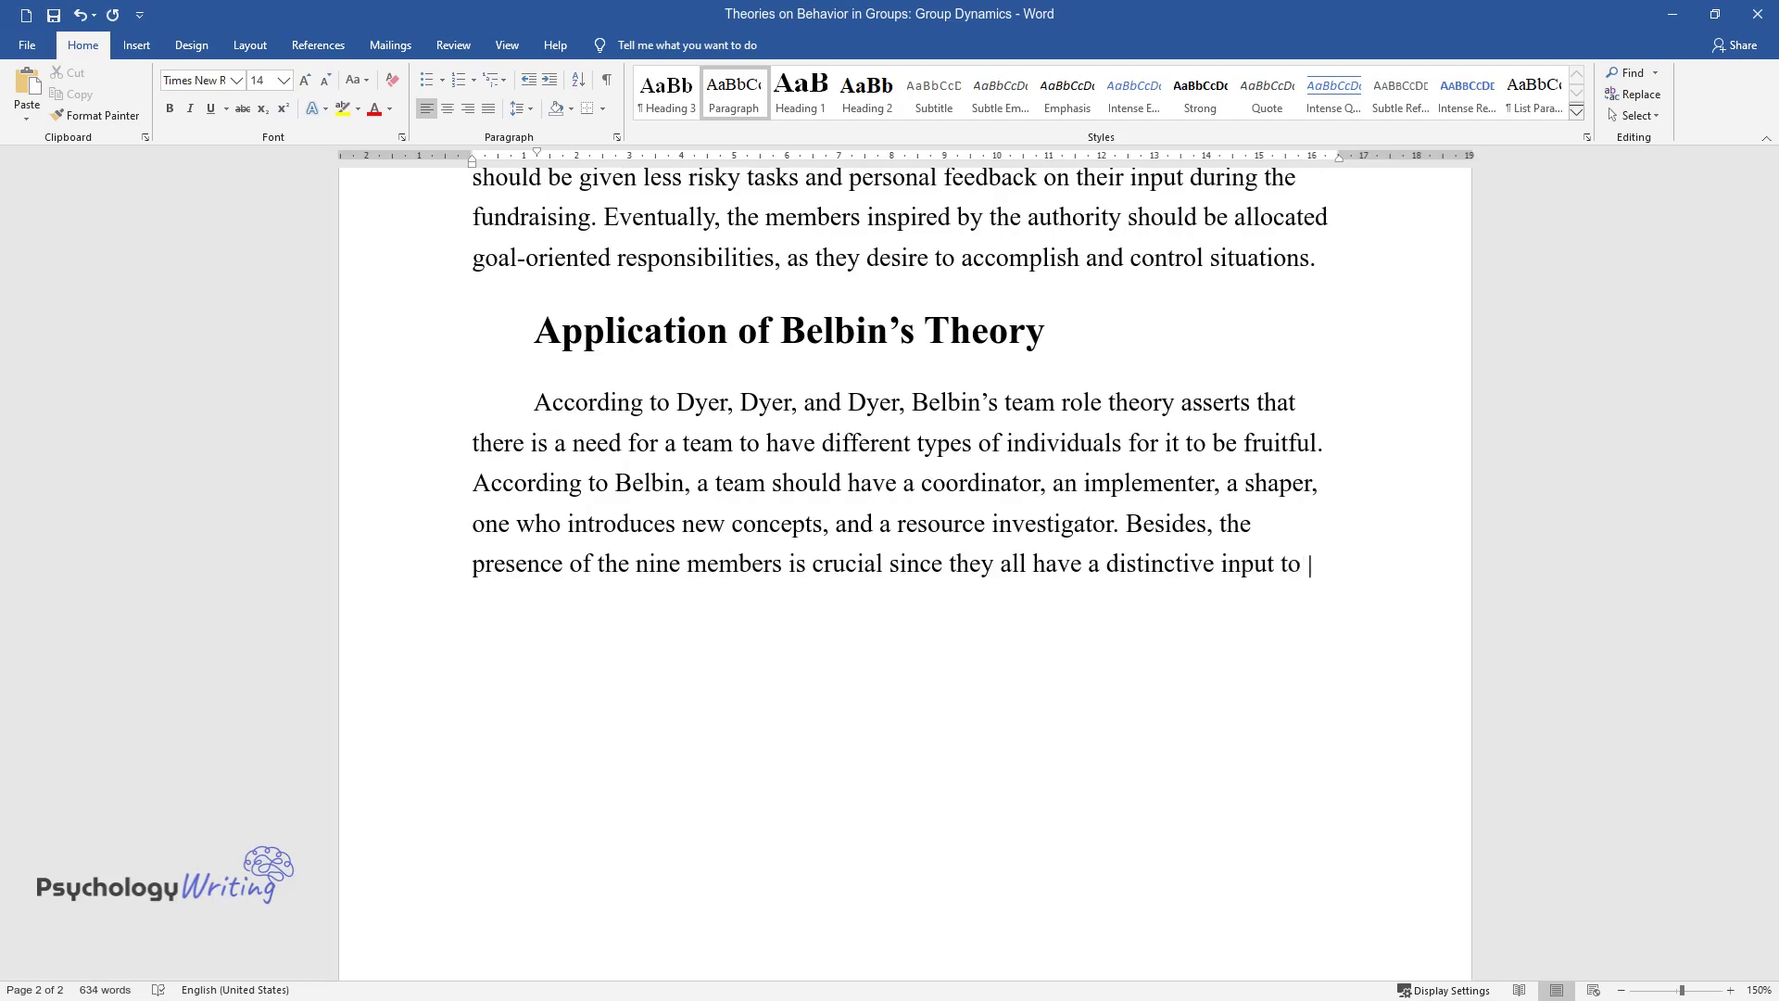
{"action": "type", "text": "the team. However, Belbin also advo"}
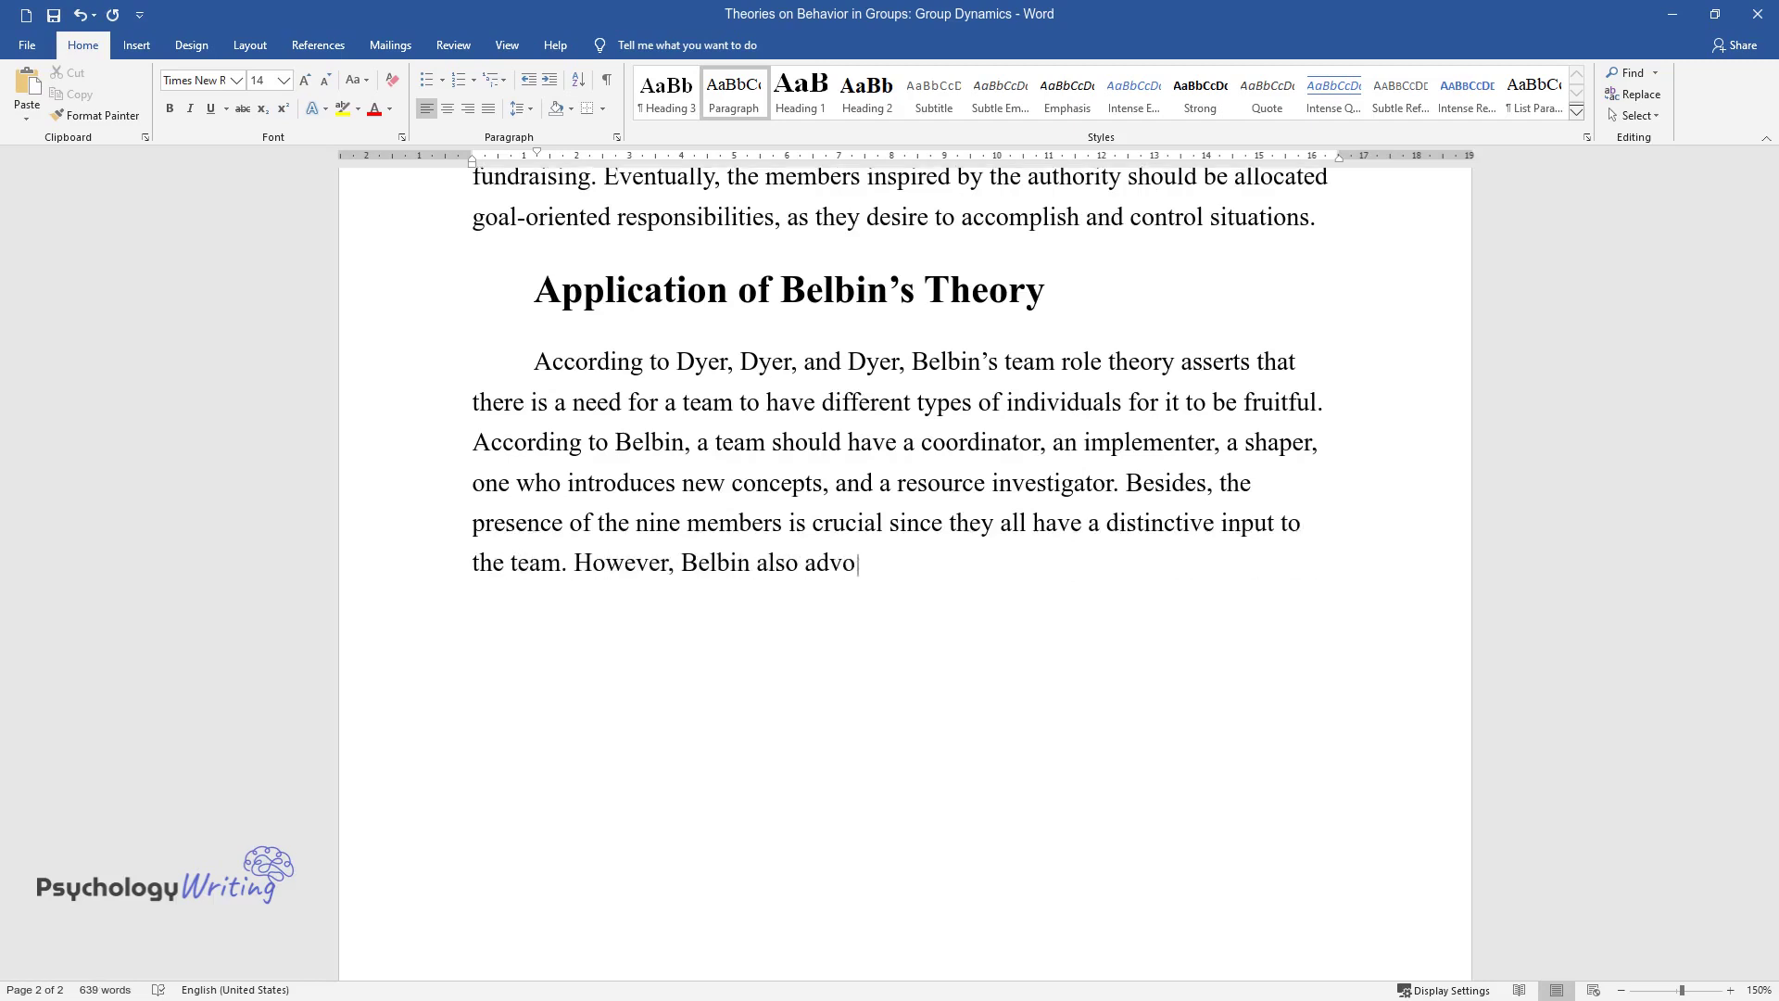
{"action": "type", "text": "cates that a team should have a ma"}
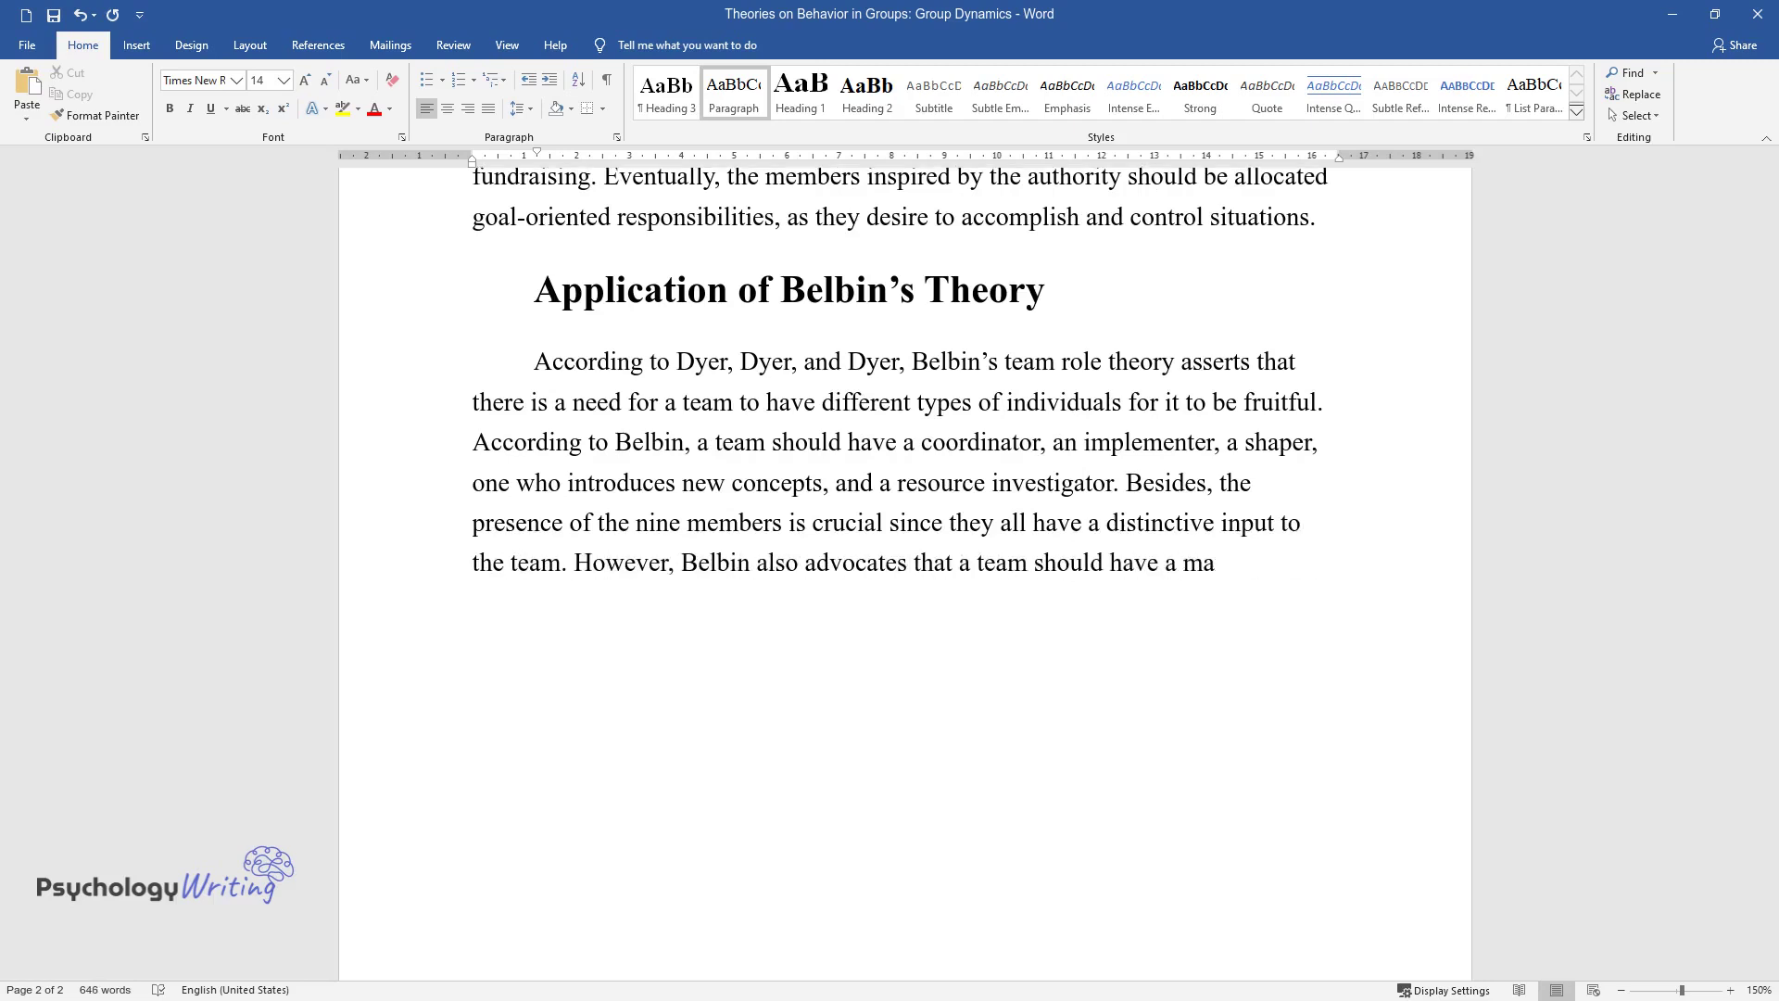
{"action": "type", "text": "ximum of six members since some of "}
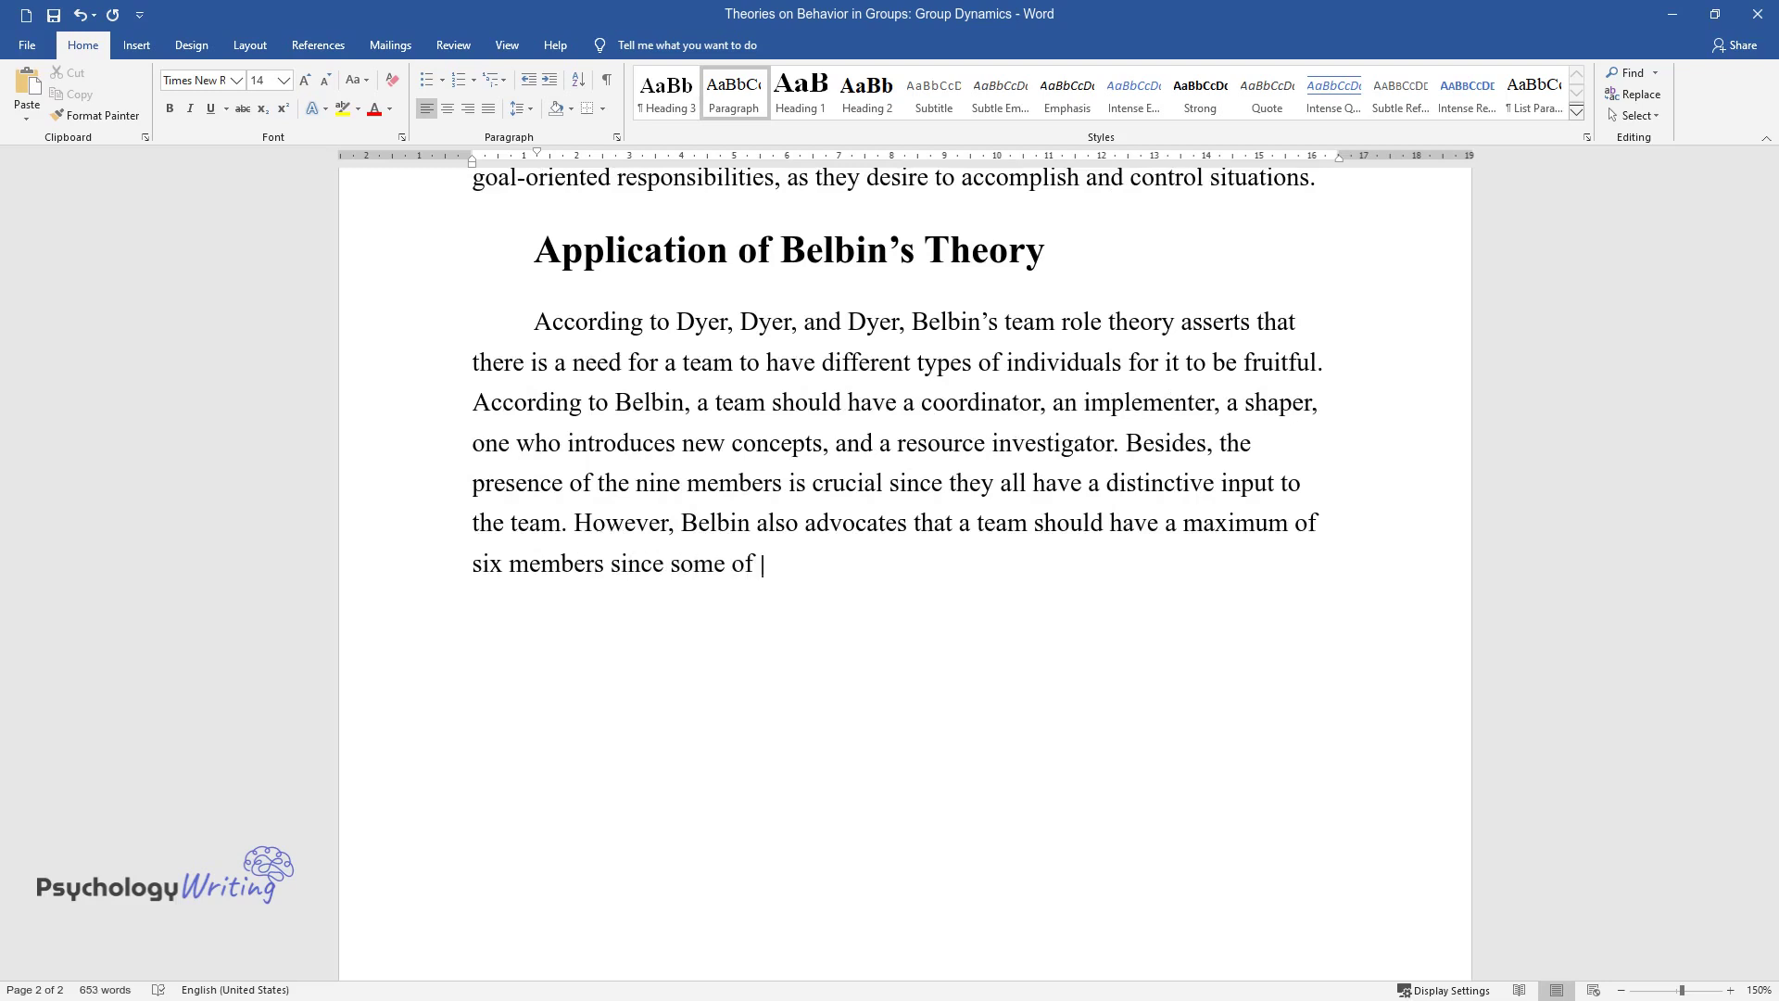
{"action": "type", "text": "the roles can be fused. As such, t"}
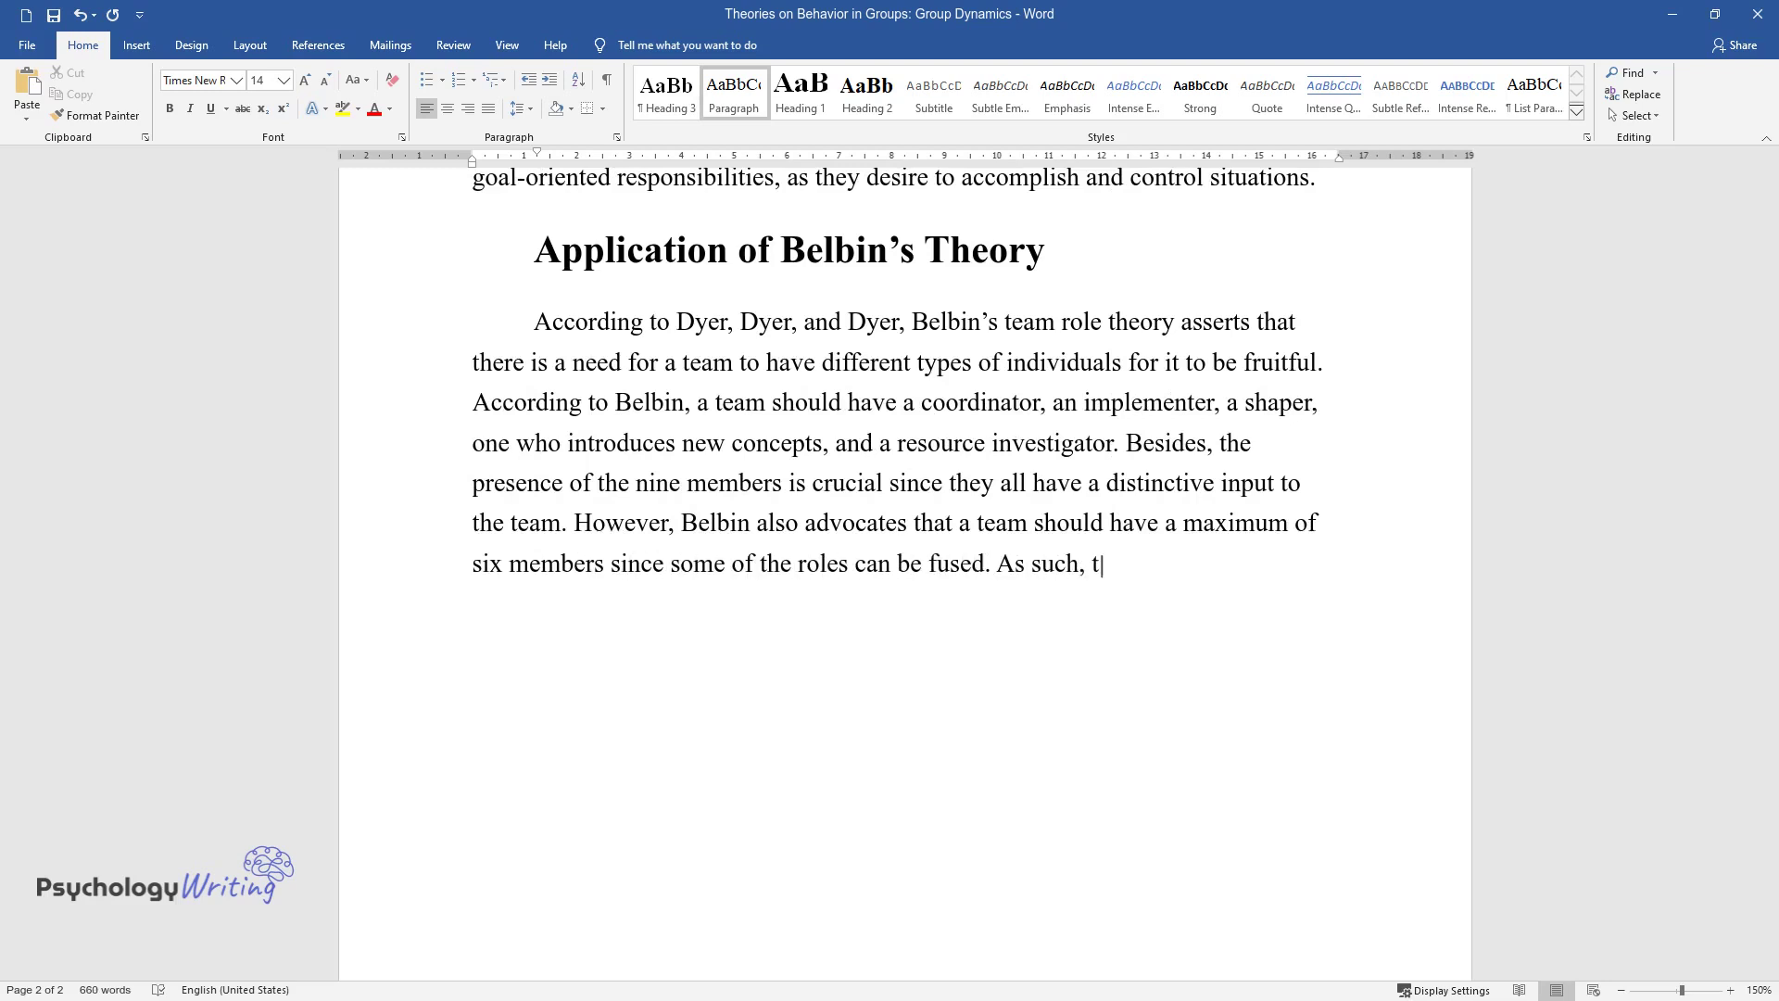
{"action": "type", "text": "he team of social workers who desir"}
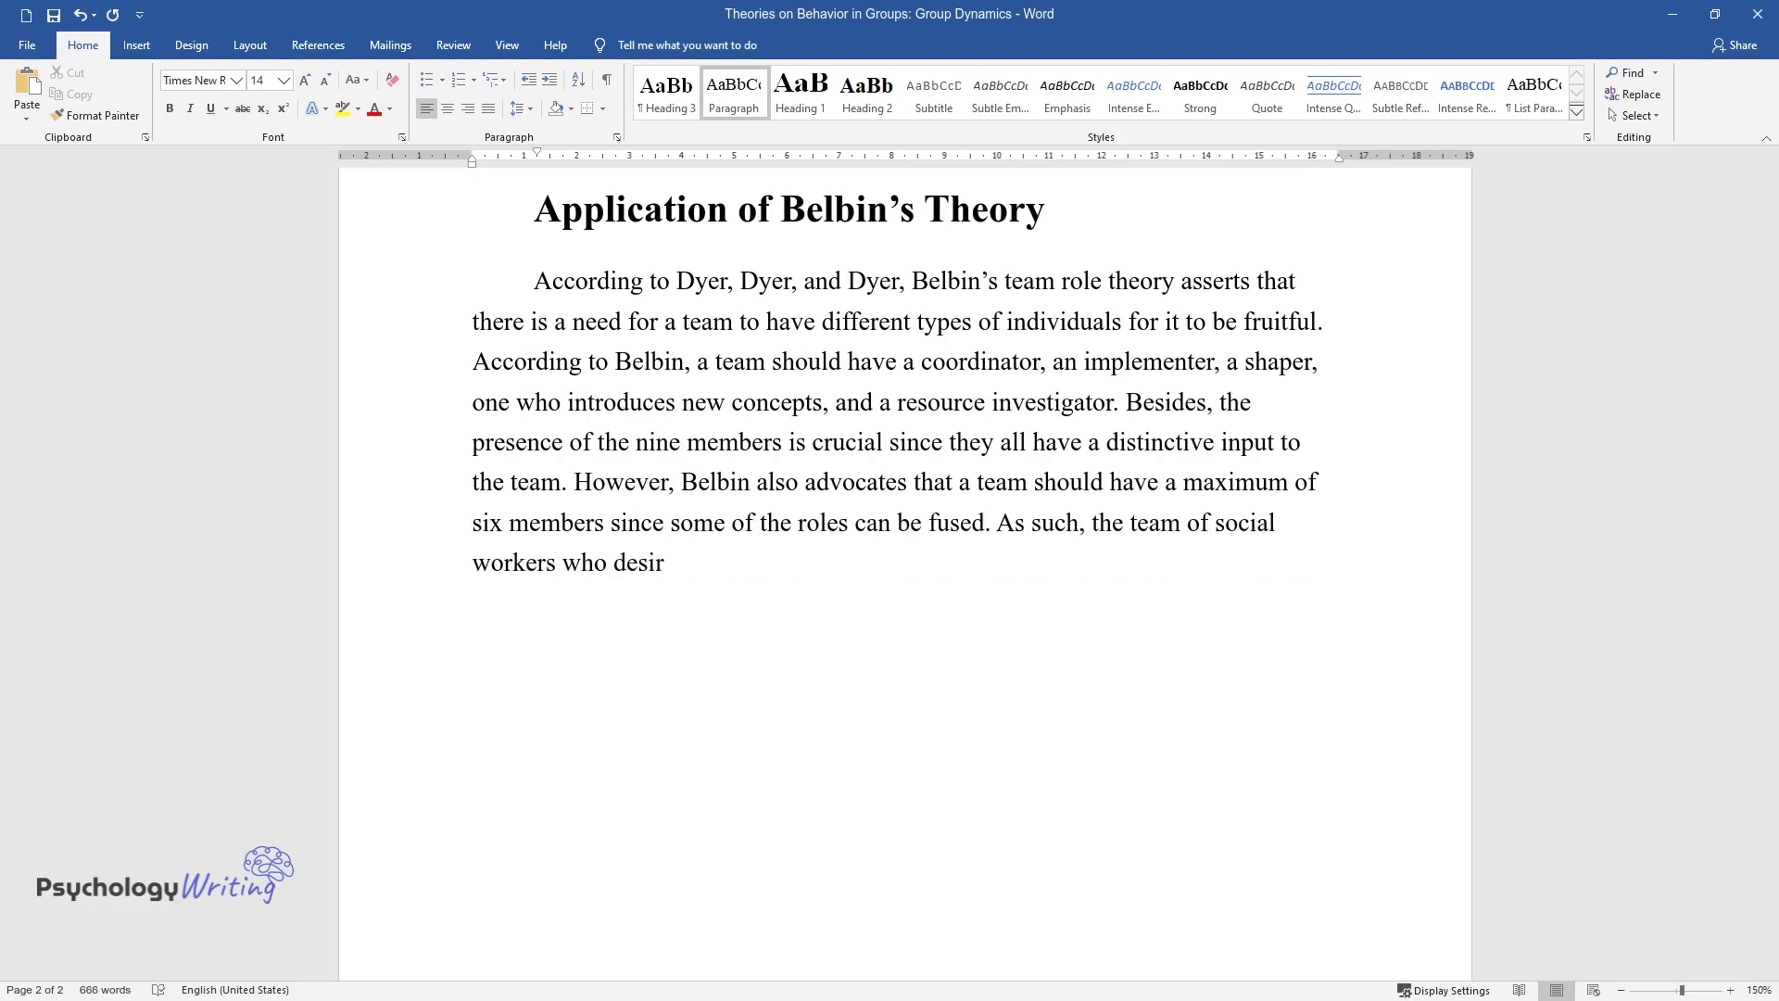
{"action": "type", "text": "e to include a new member in their"}
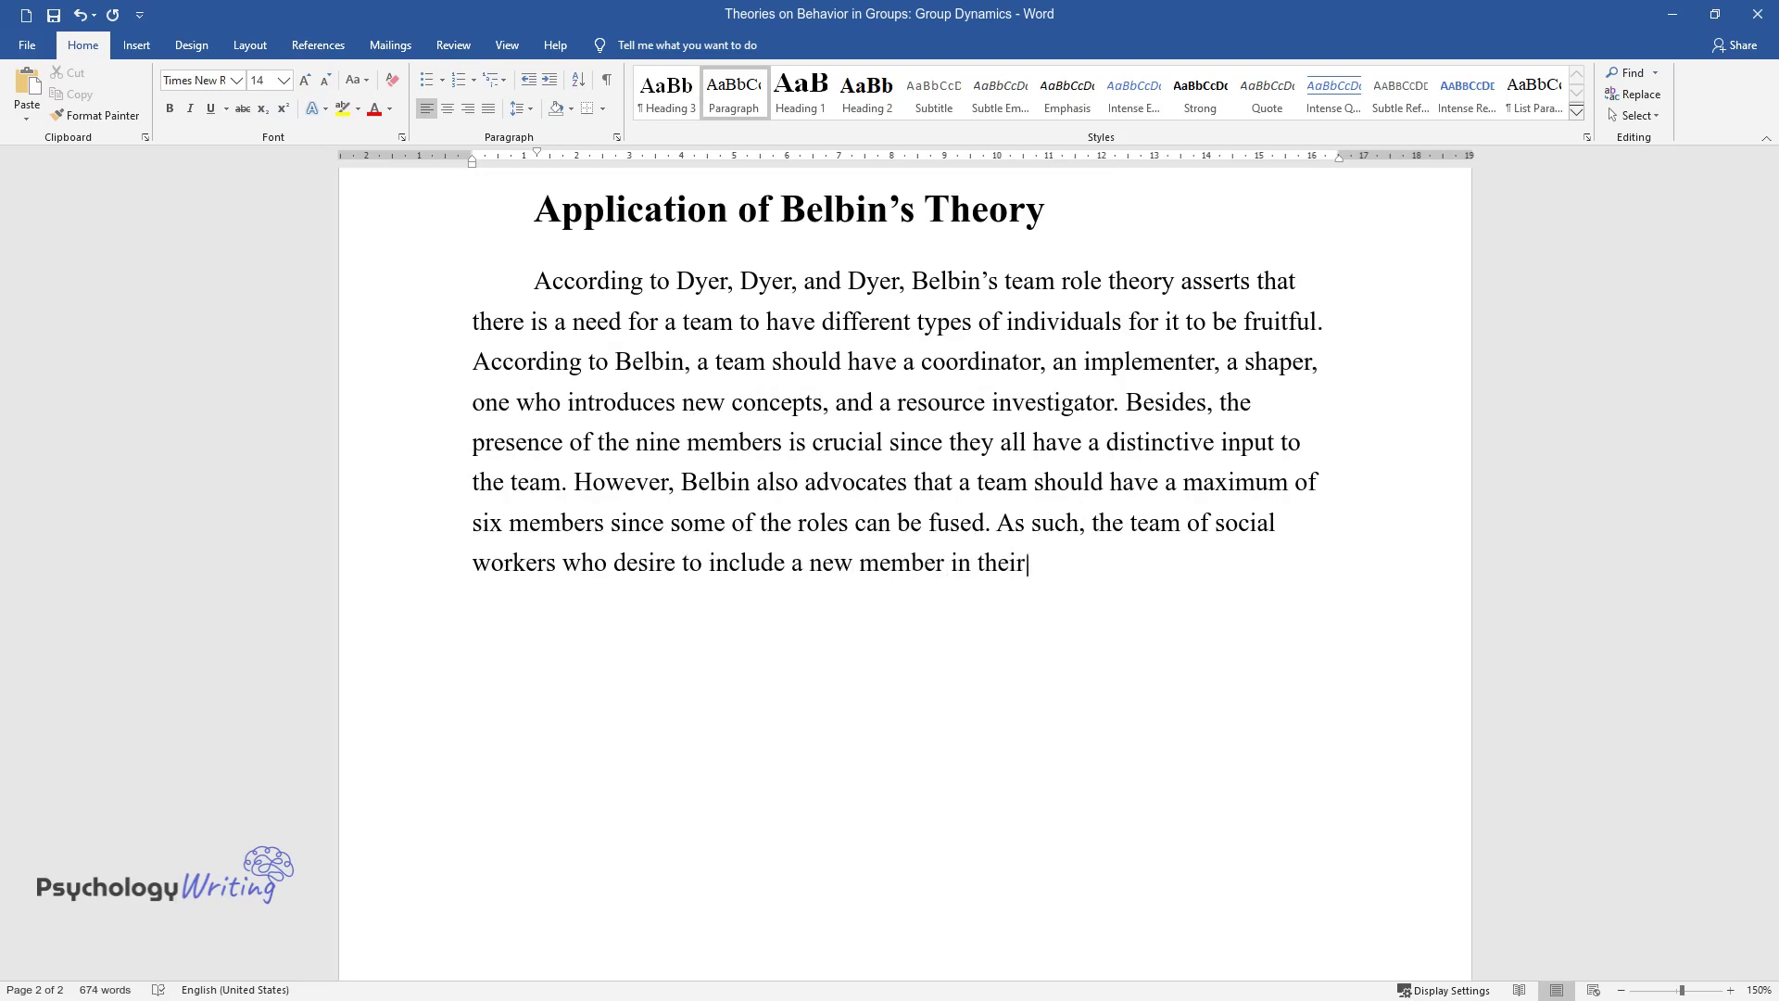
{"action": "type", "text": " team should determine the type of "}
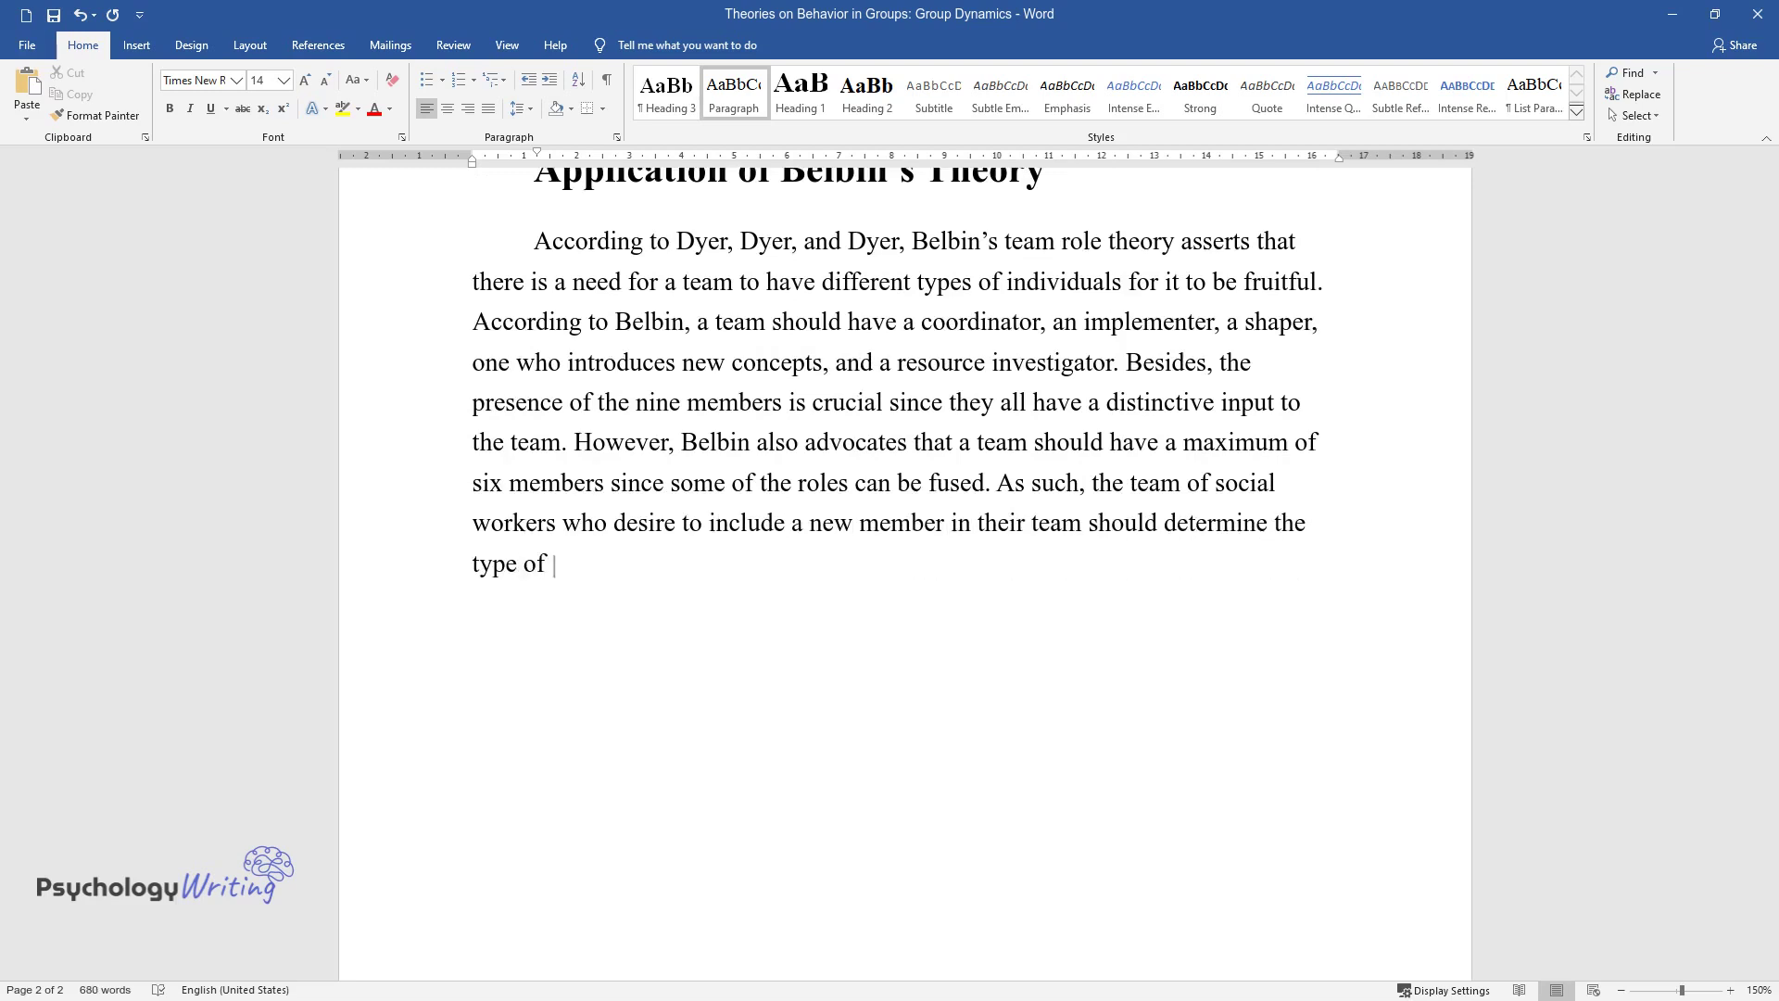
{"action": "type", "text": "role that is not satisfied in the "}
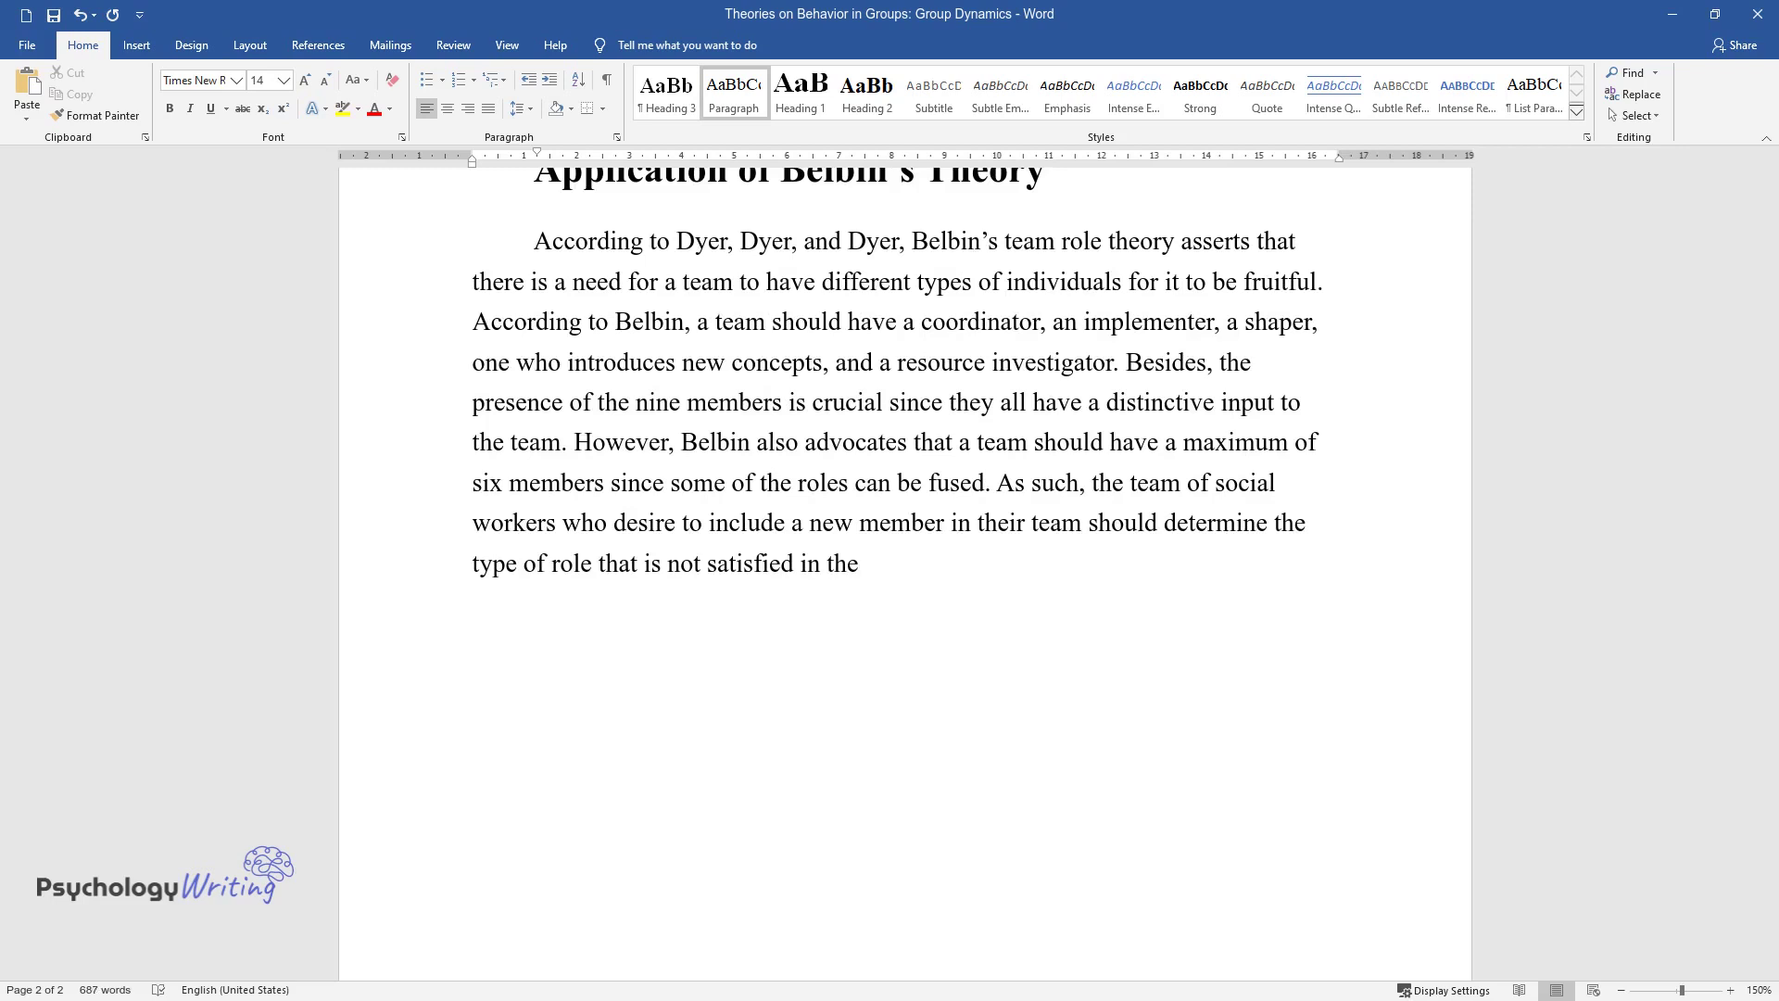
{"action": "type", "text": "team and recruit an individual who "}
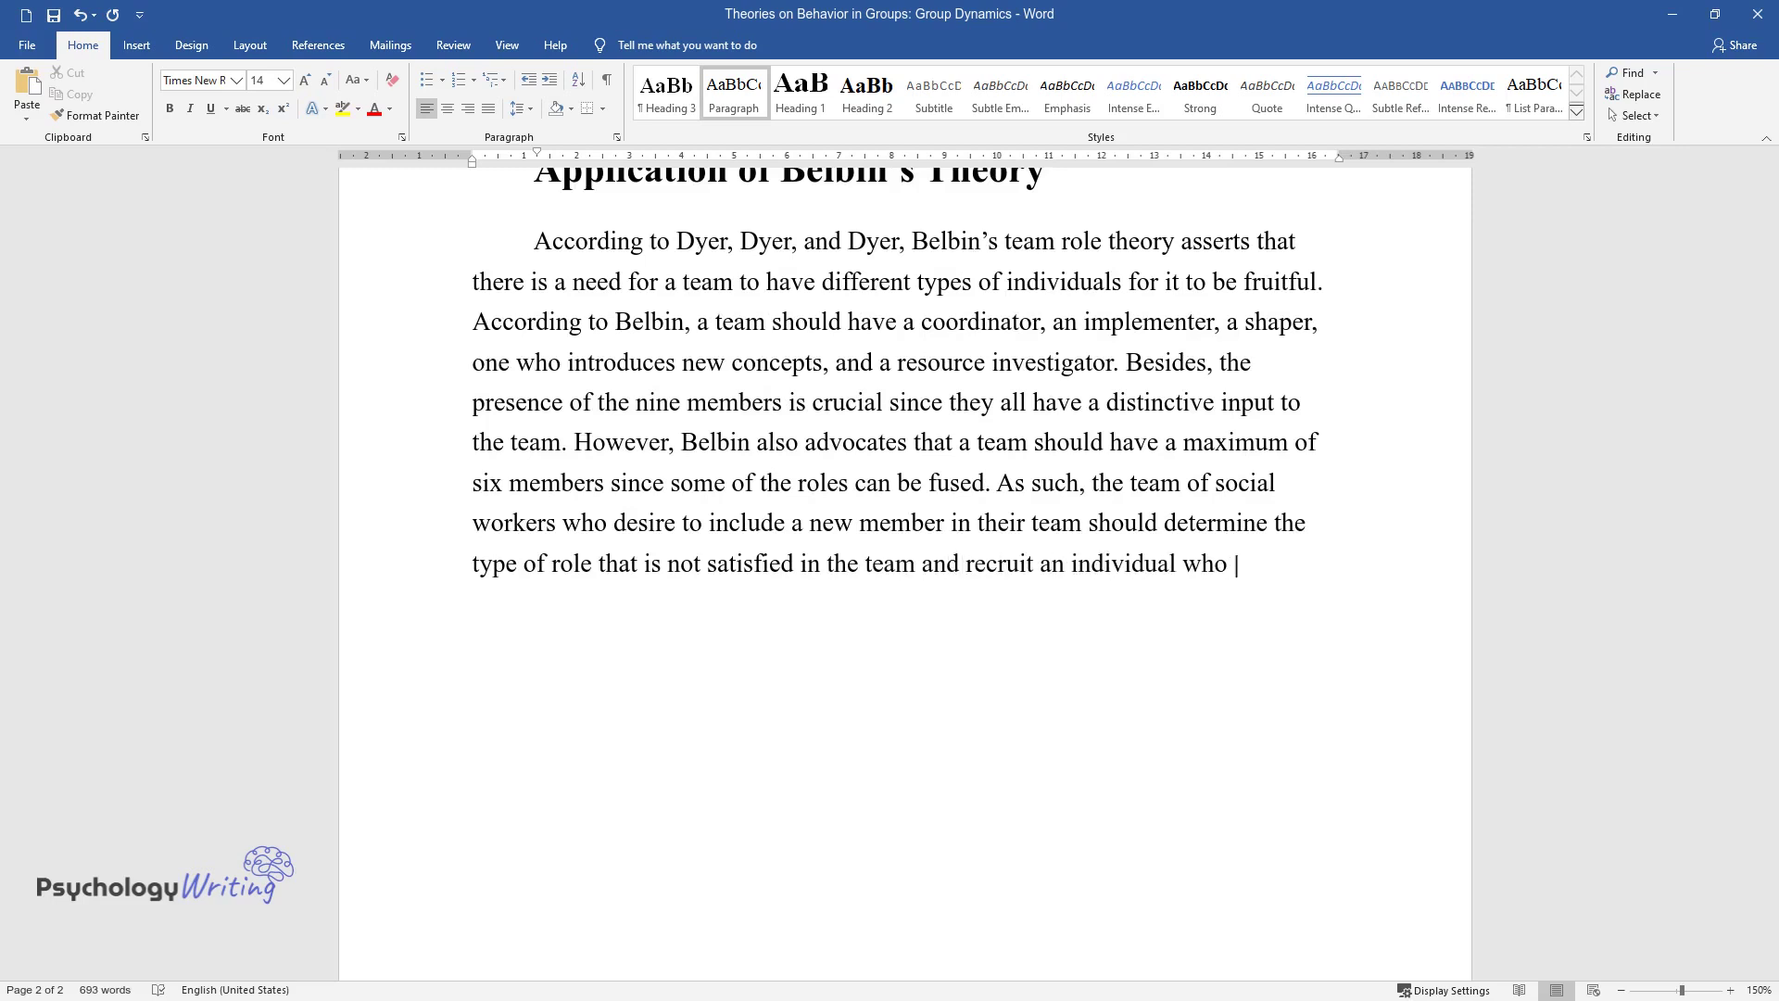
{"action": "type", "text": "blends naturally to a given role. "}
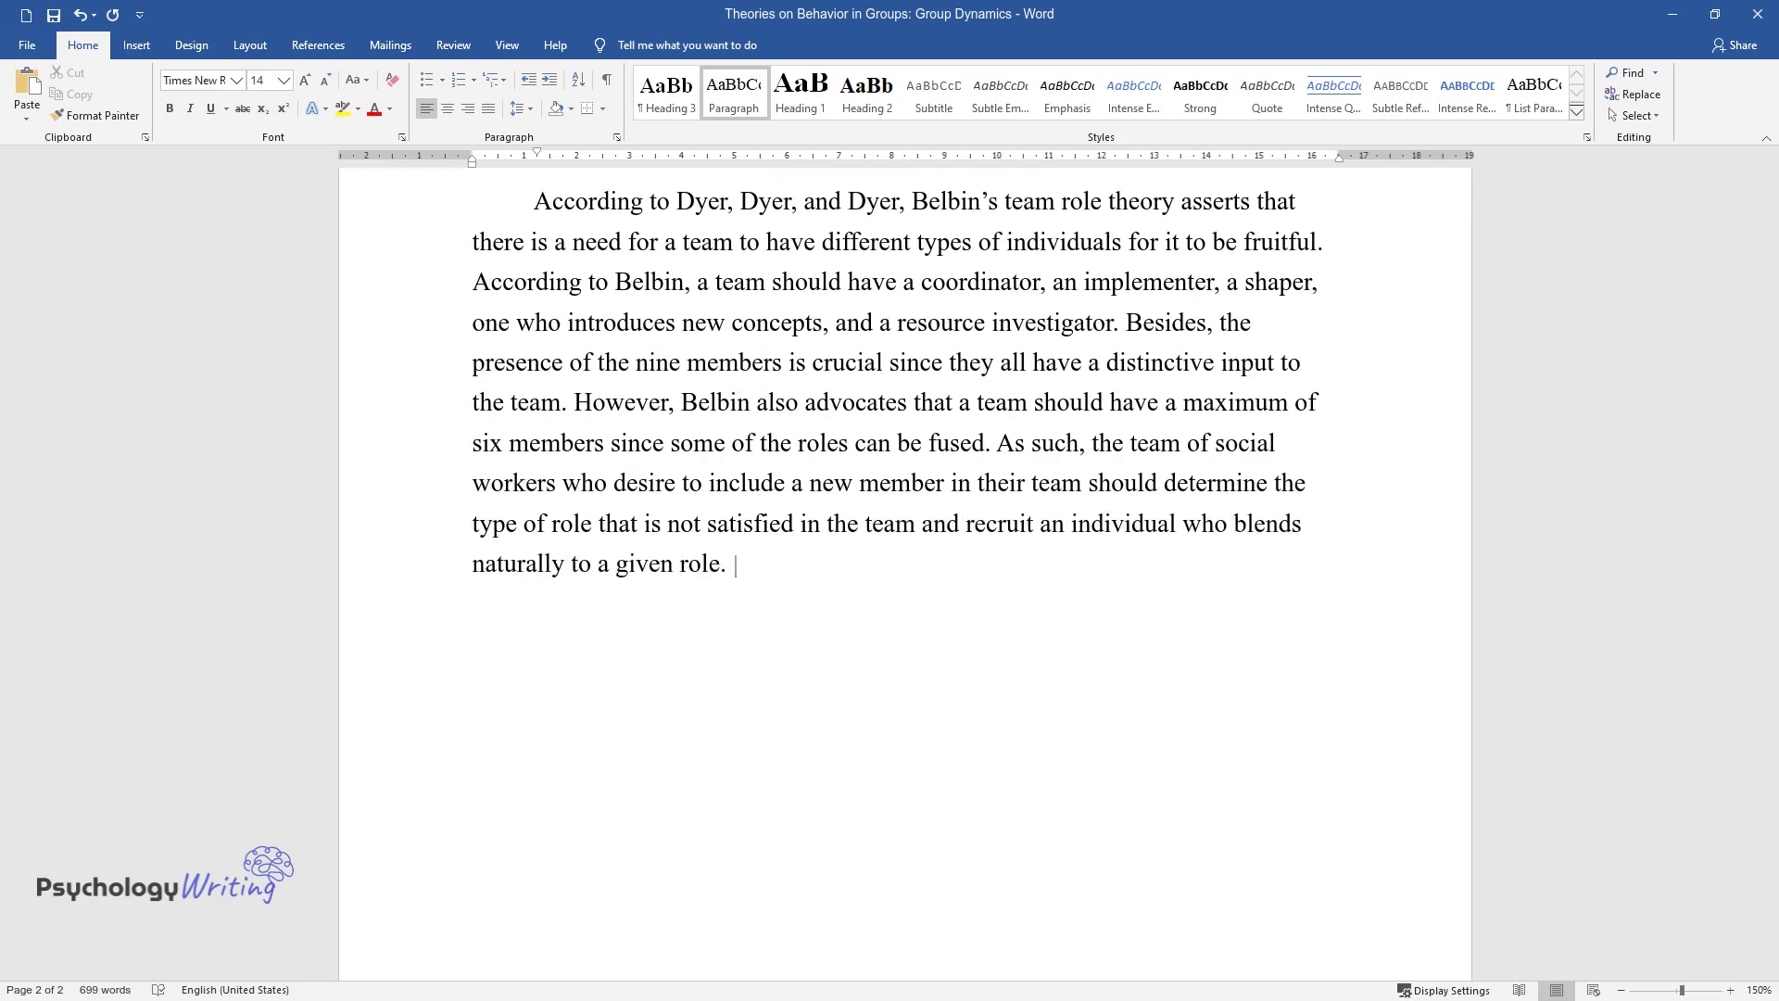
{"action": "type", "text": "Nonetheless, if the team believes t"}
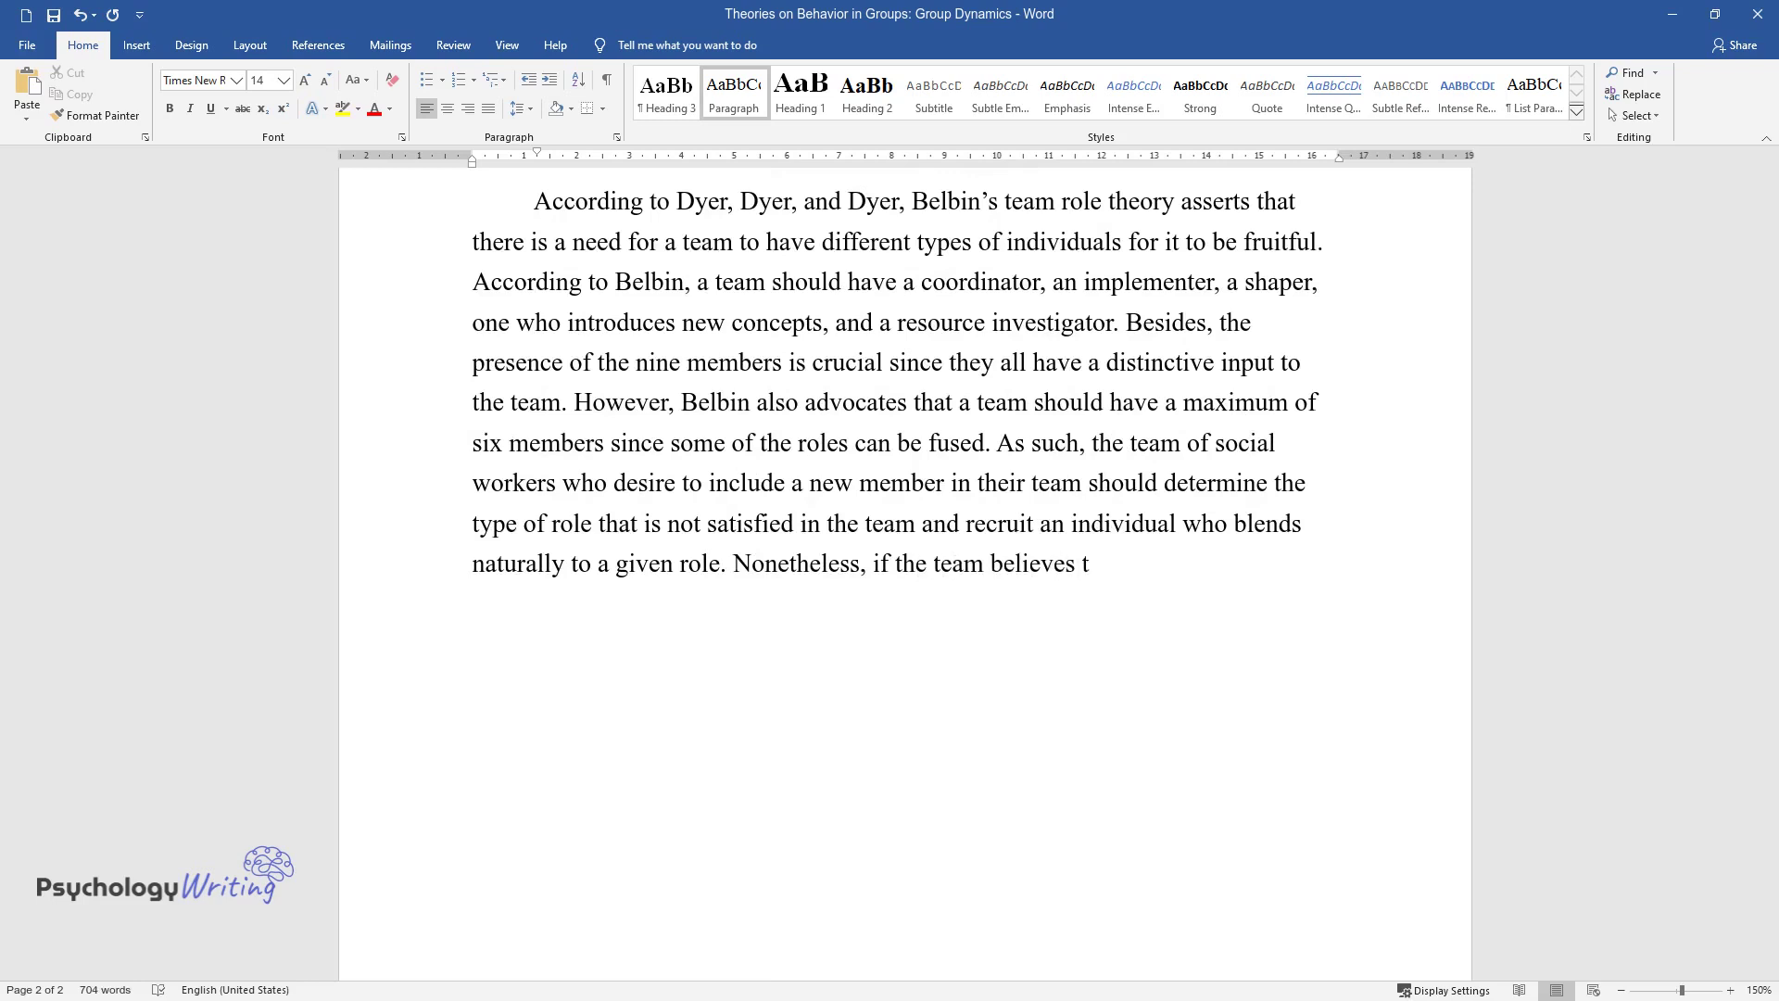
{"action": "type", "text": "hat some members can perform a giv"}
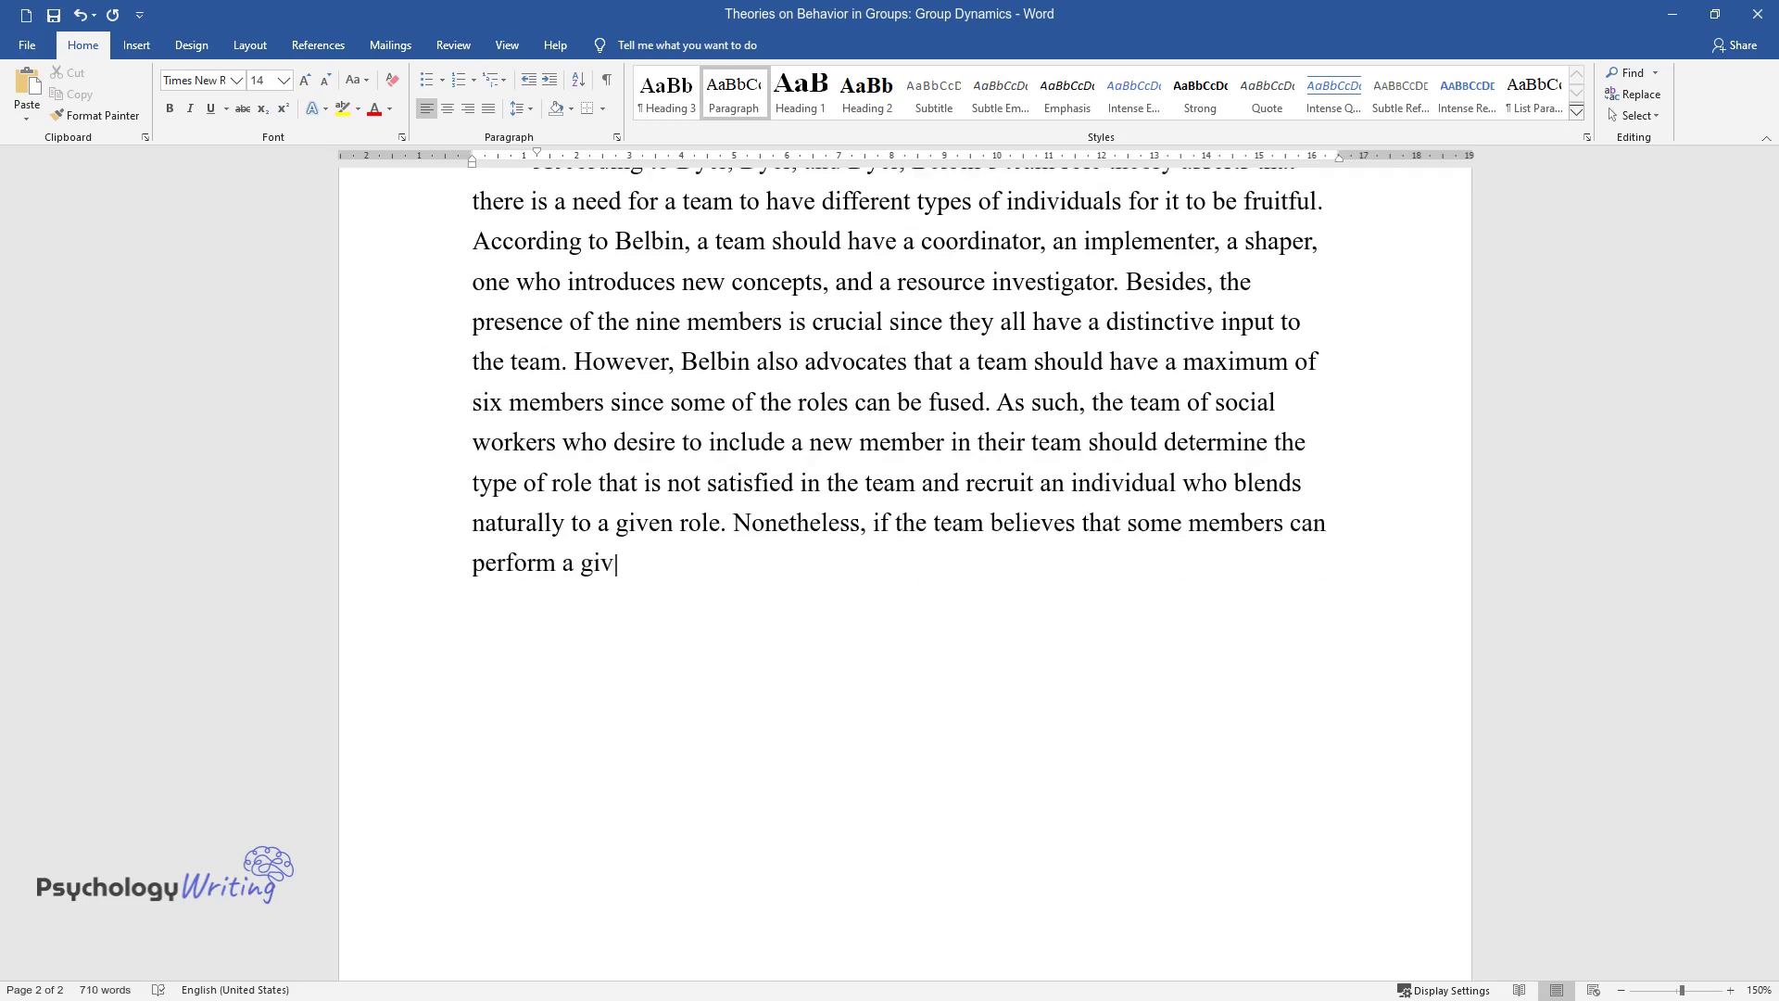
{"action": "type", "text": "en task as a secondary role, then t"}
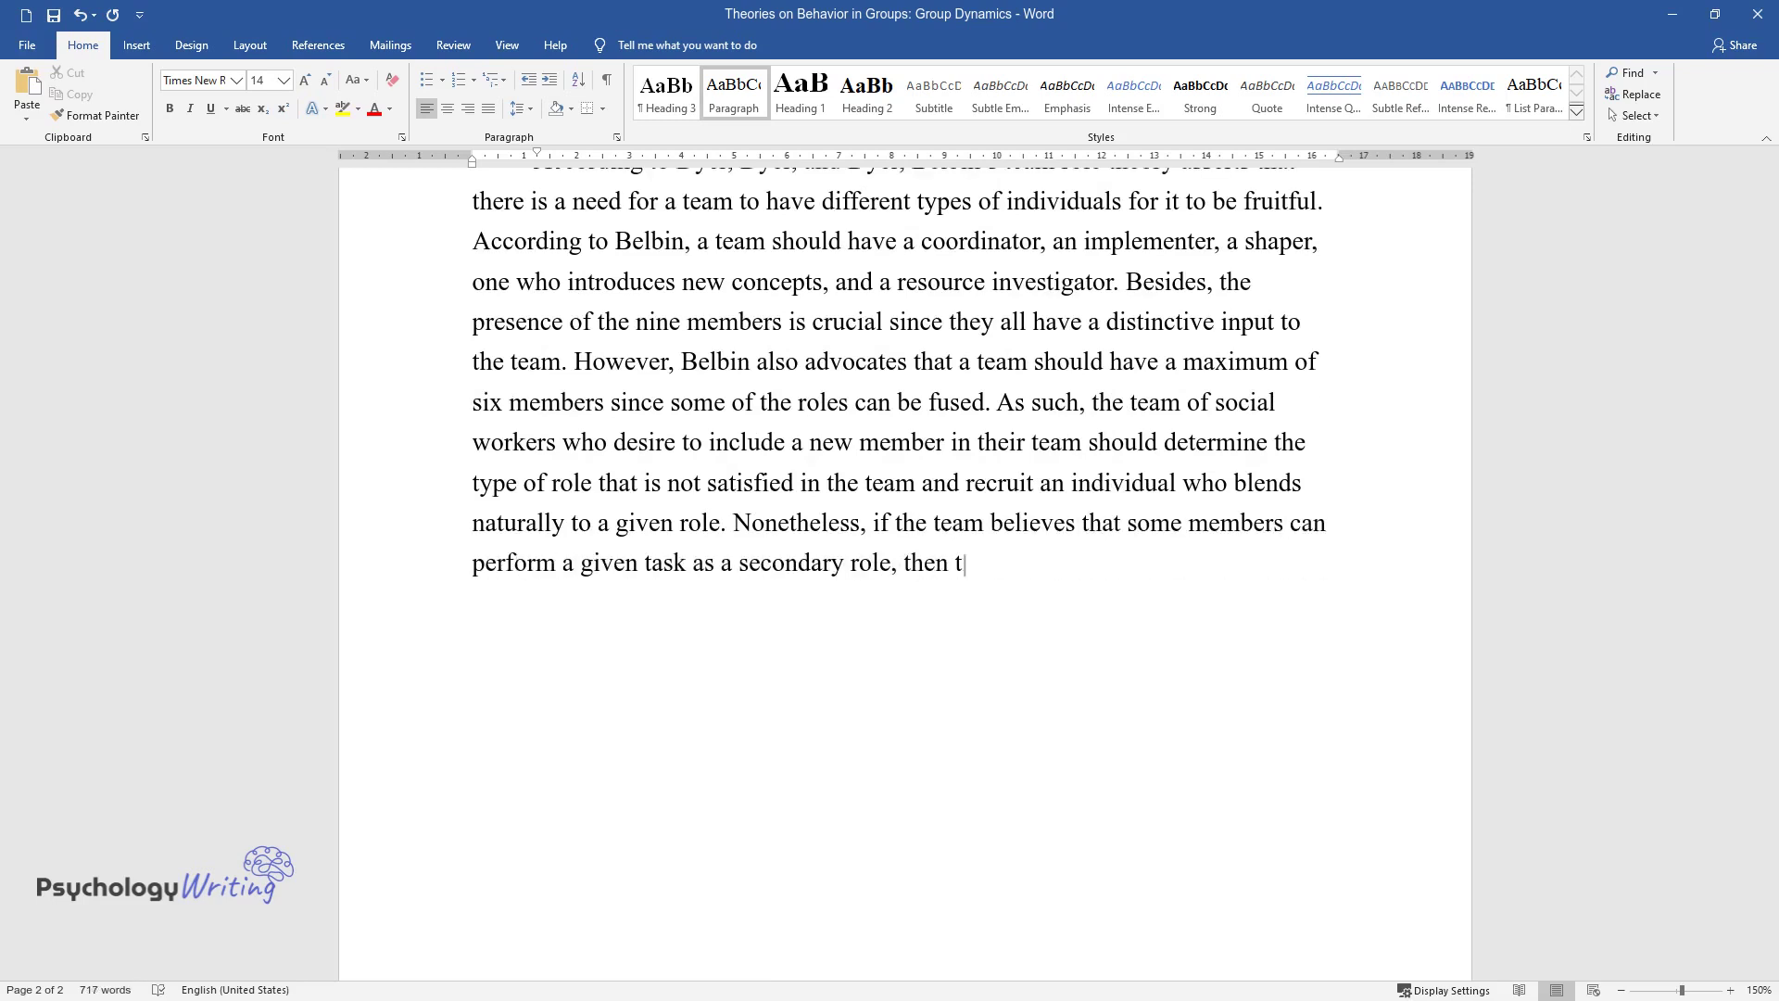
{"action": "type", "text": "here will be no need for hiring a"}
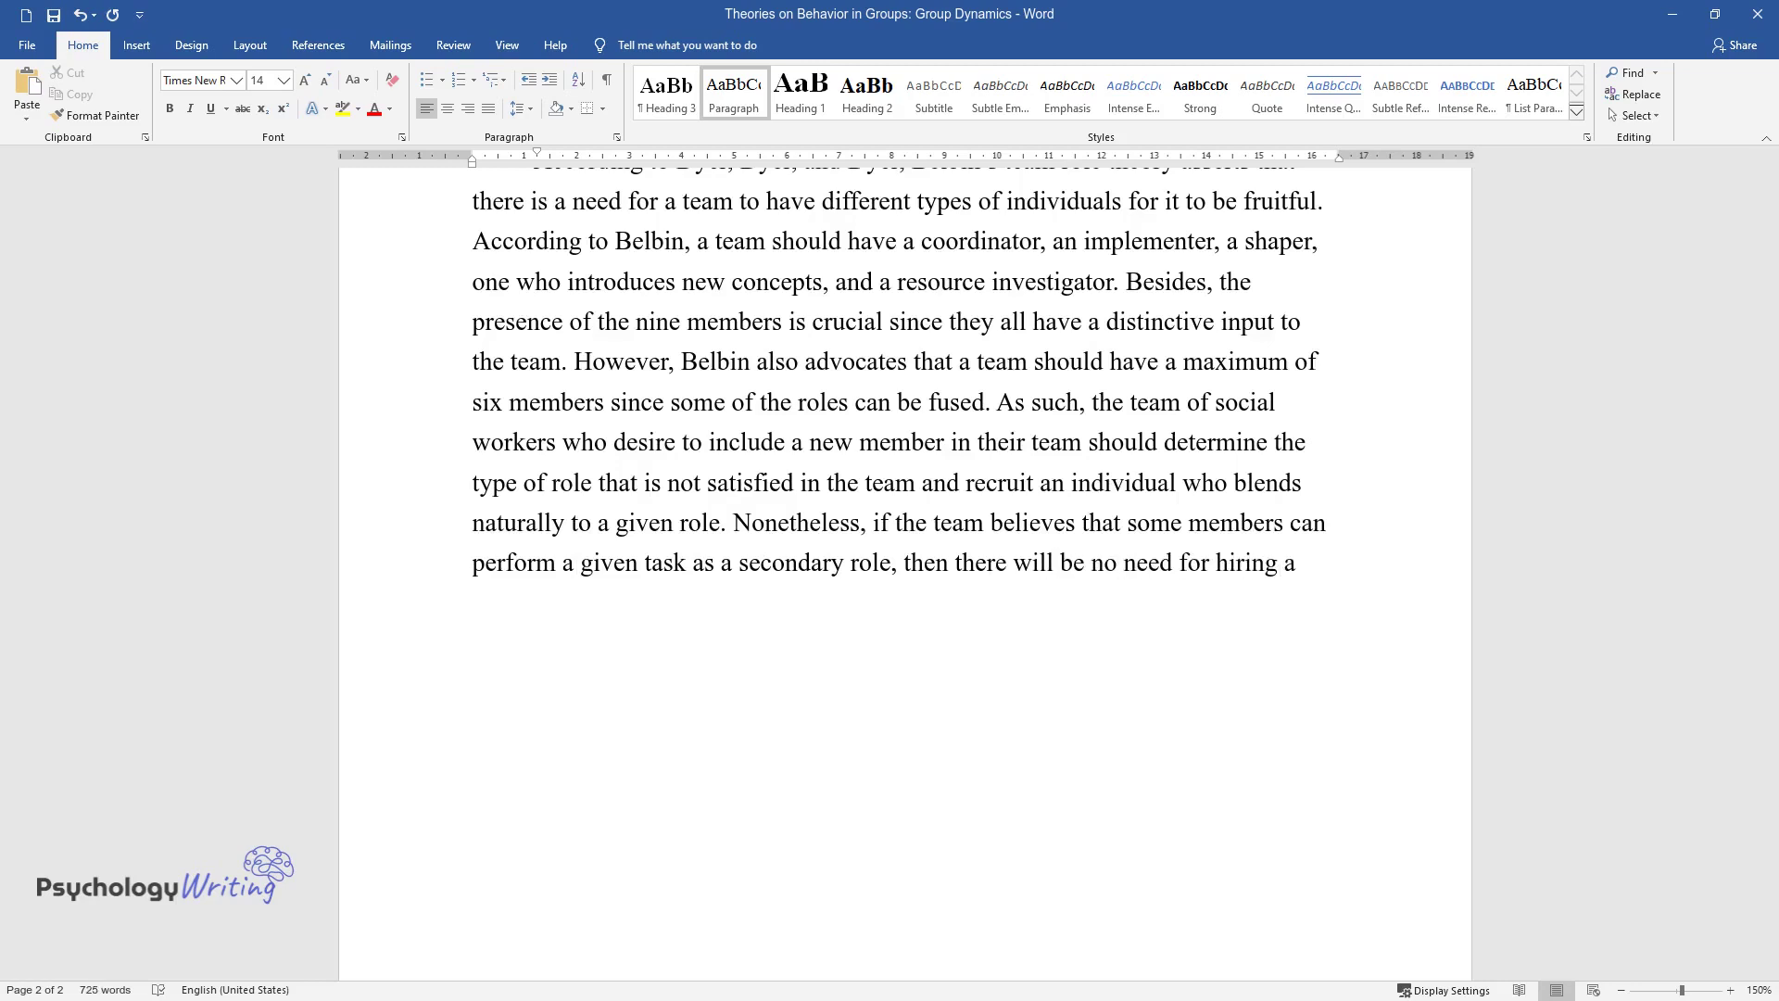
{"action": "type", "text": " new member, especially because the "}
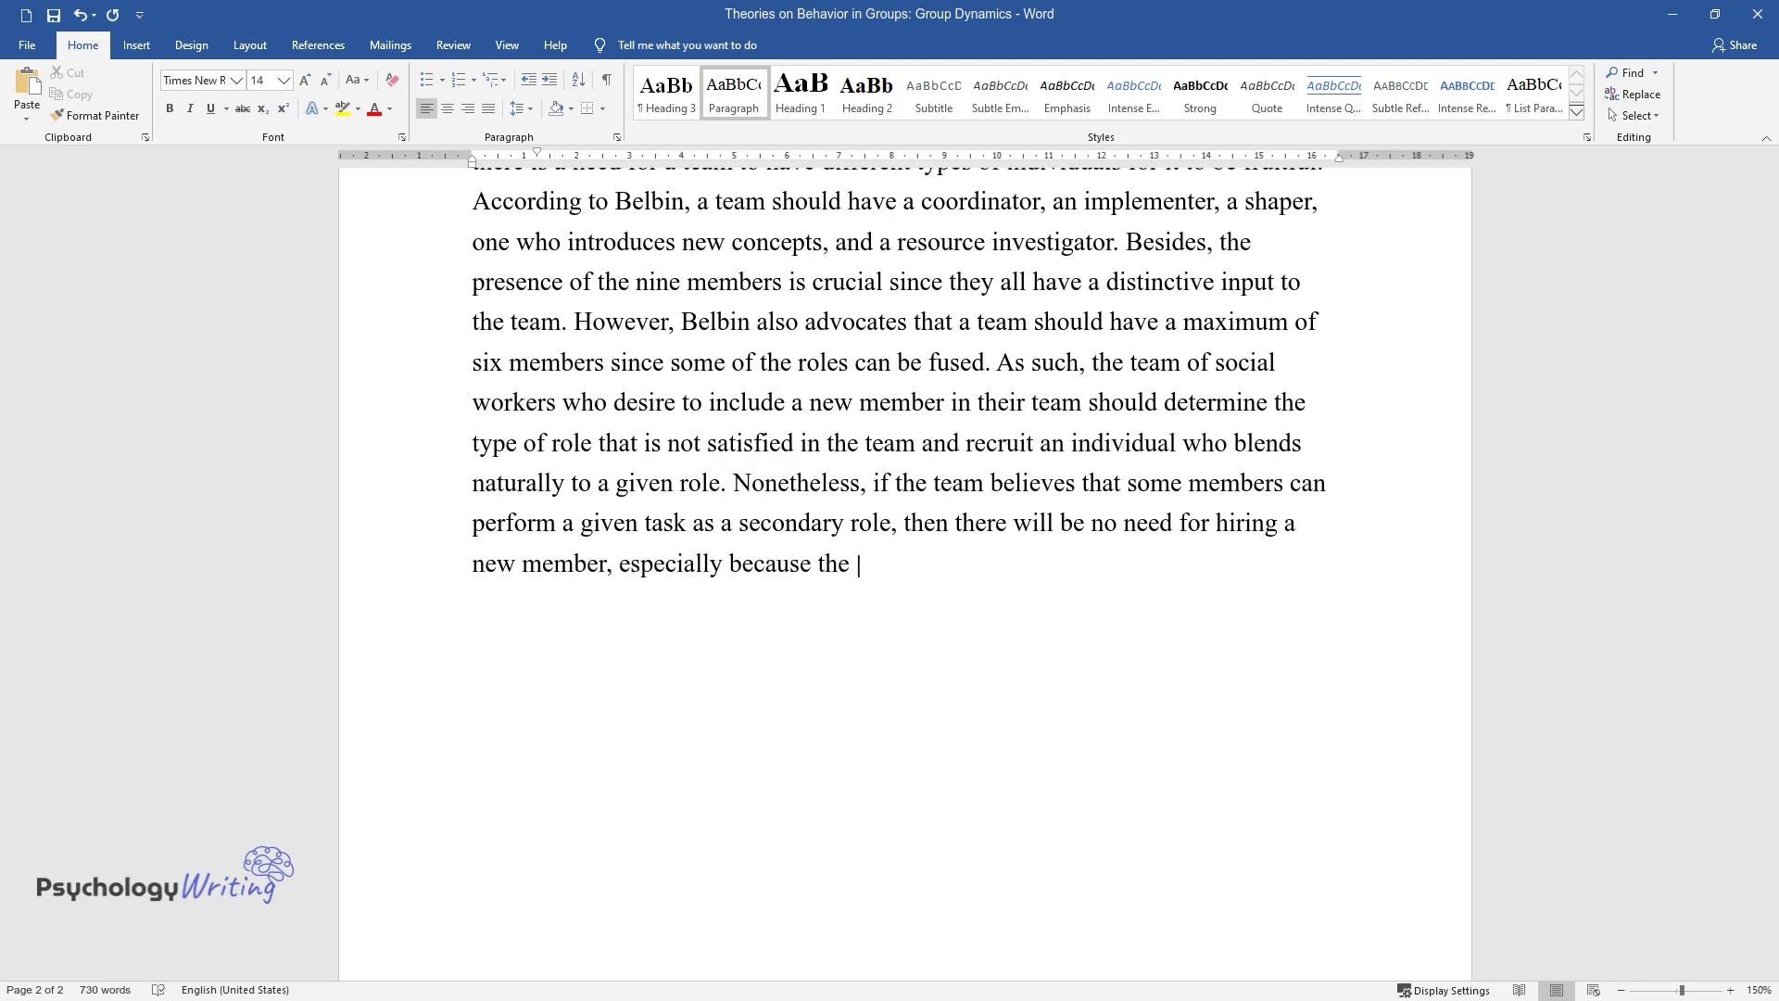
{"action": "type", "text": "existing members have worked succe"}
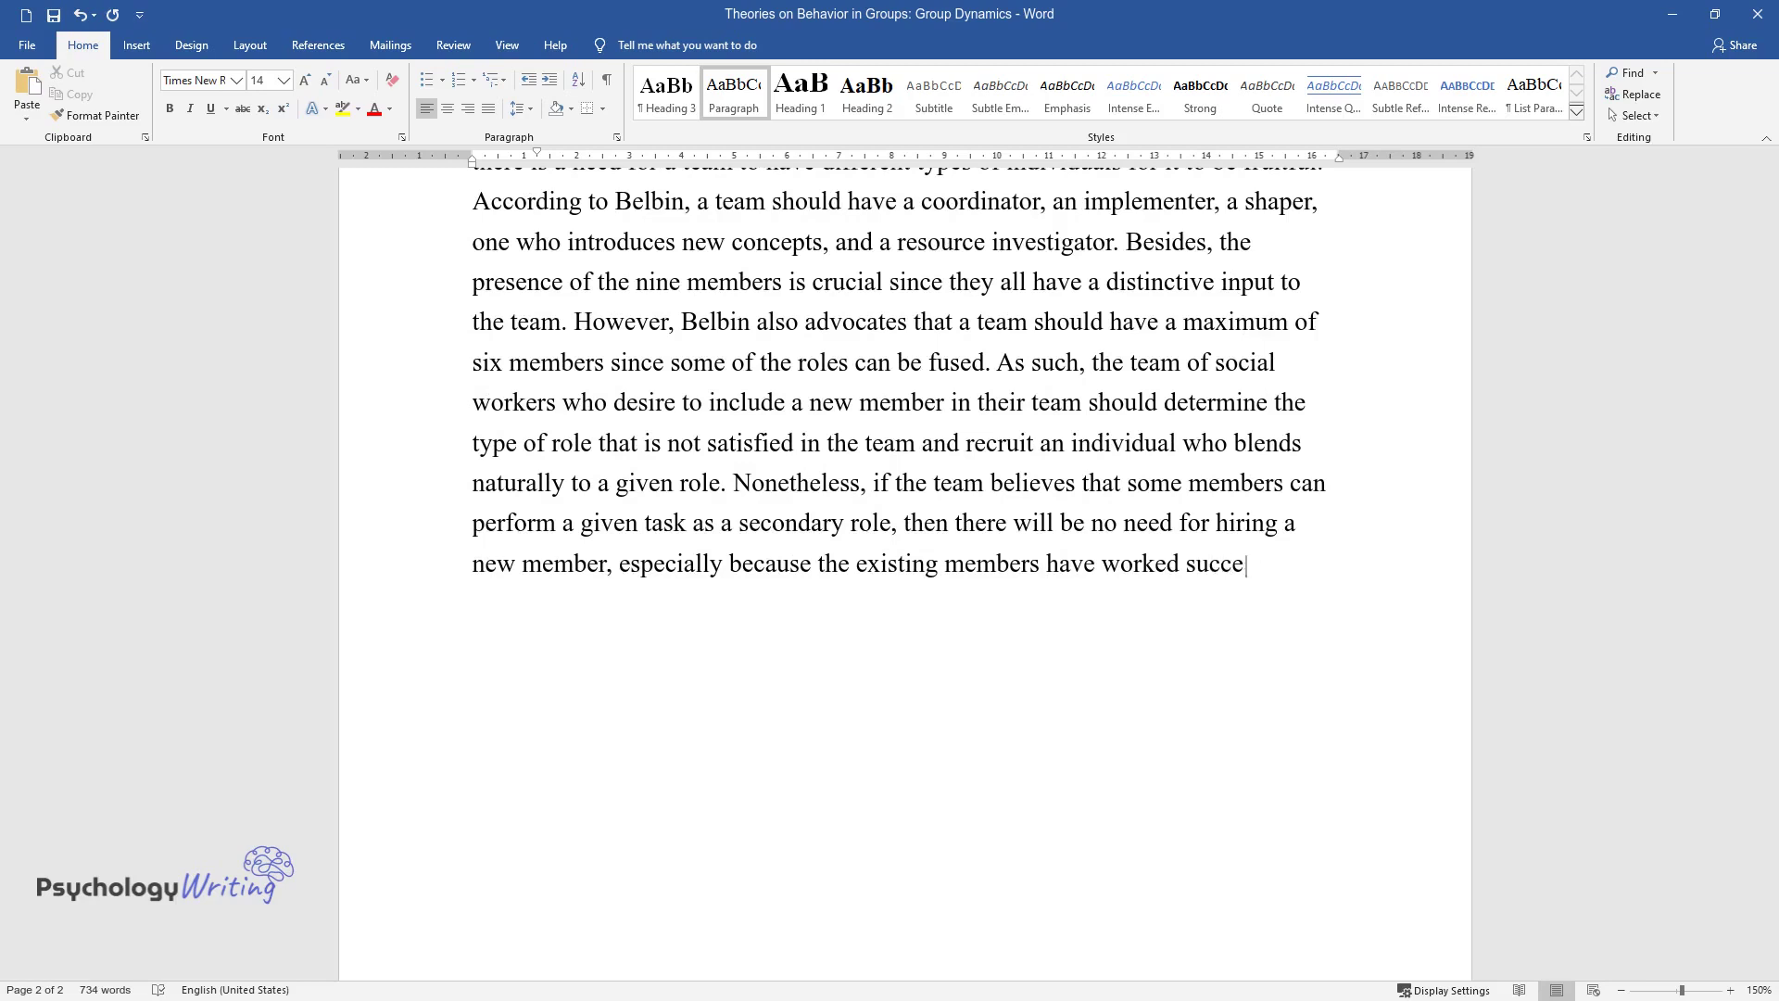
{"action": "type", "text": "ssfully for several years. This cla"}
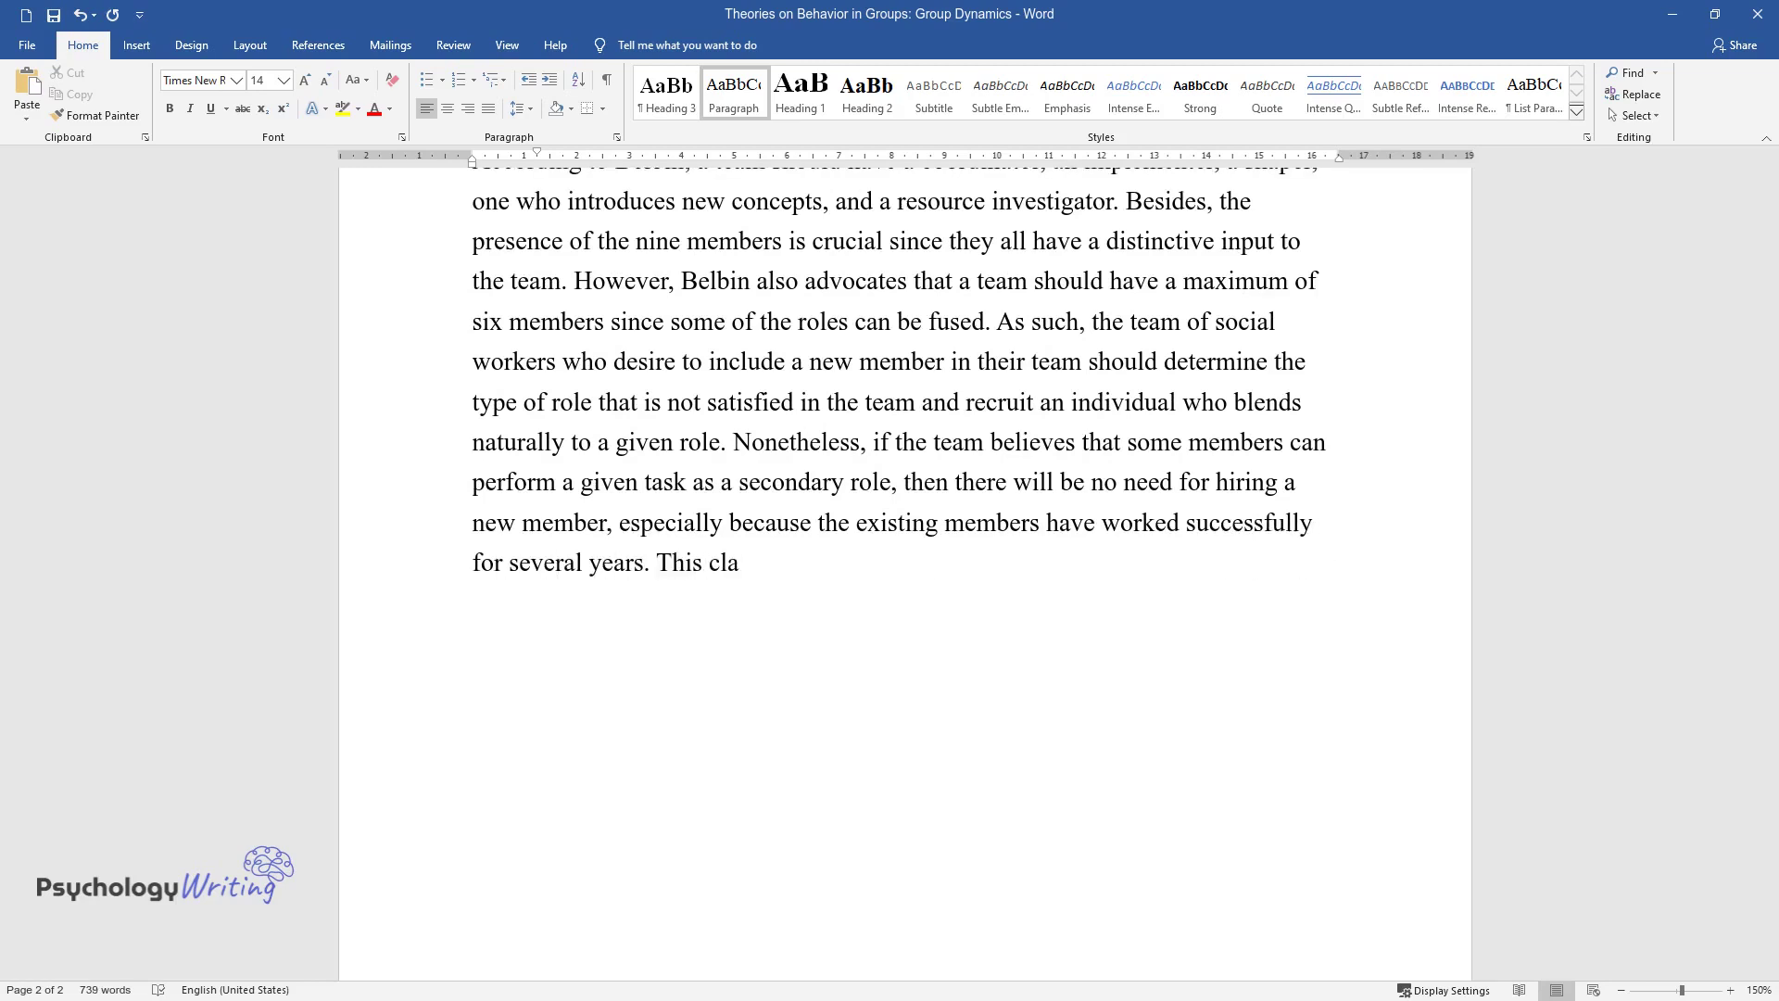
{"action": "type", "text": "im implies that they already have "}
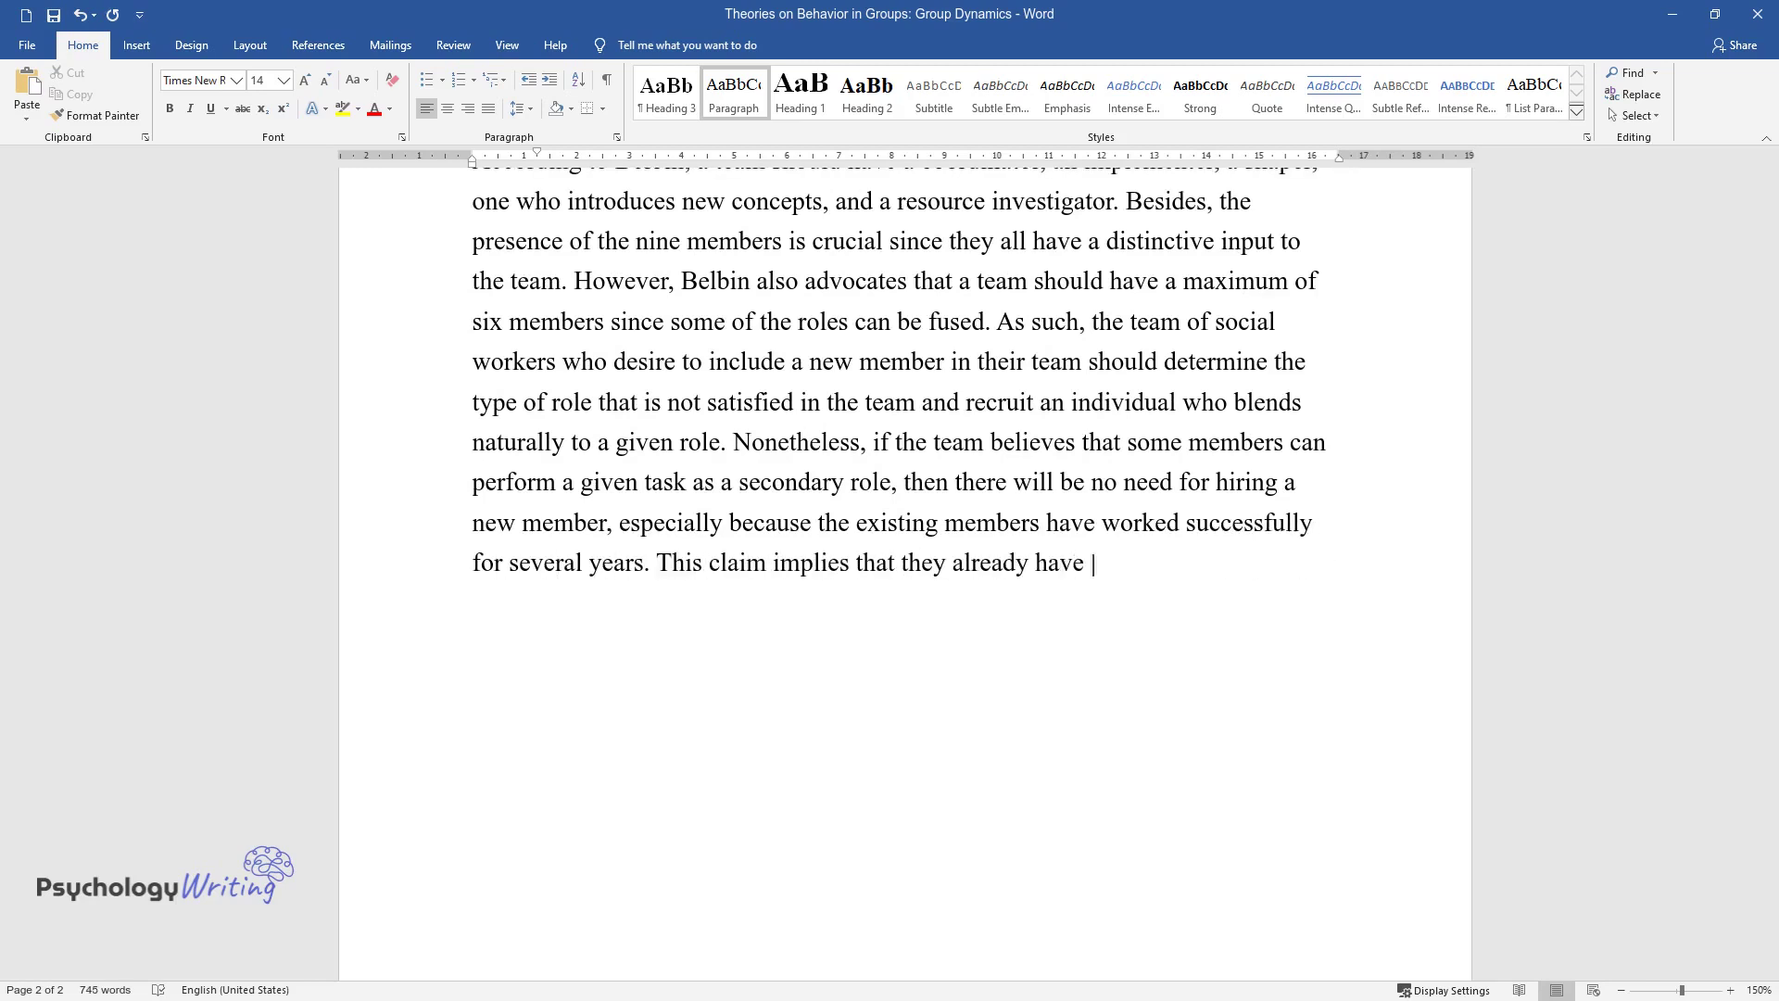
{"action": "type", "text": "members who can perform the various team roles."}
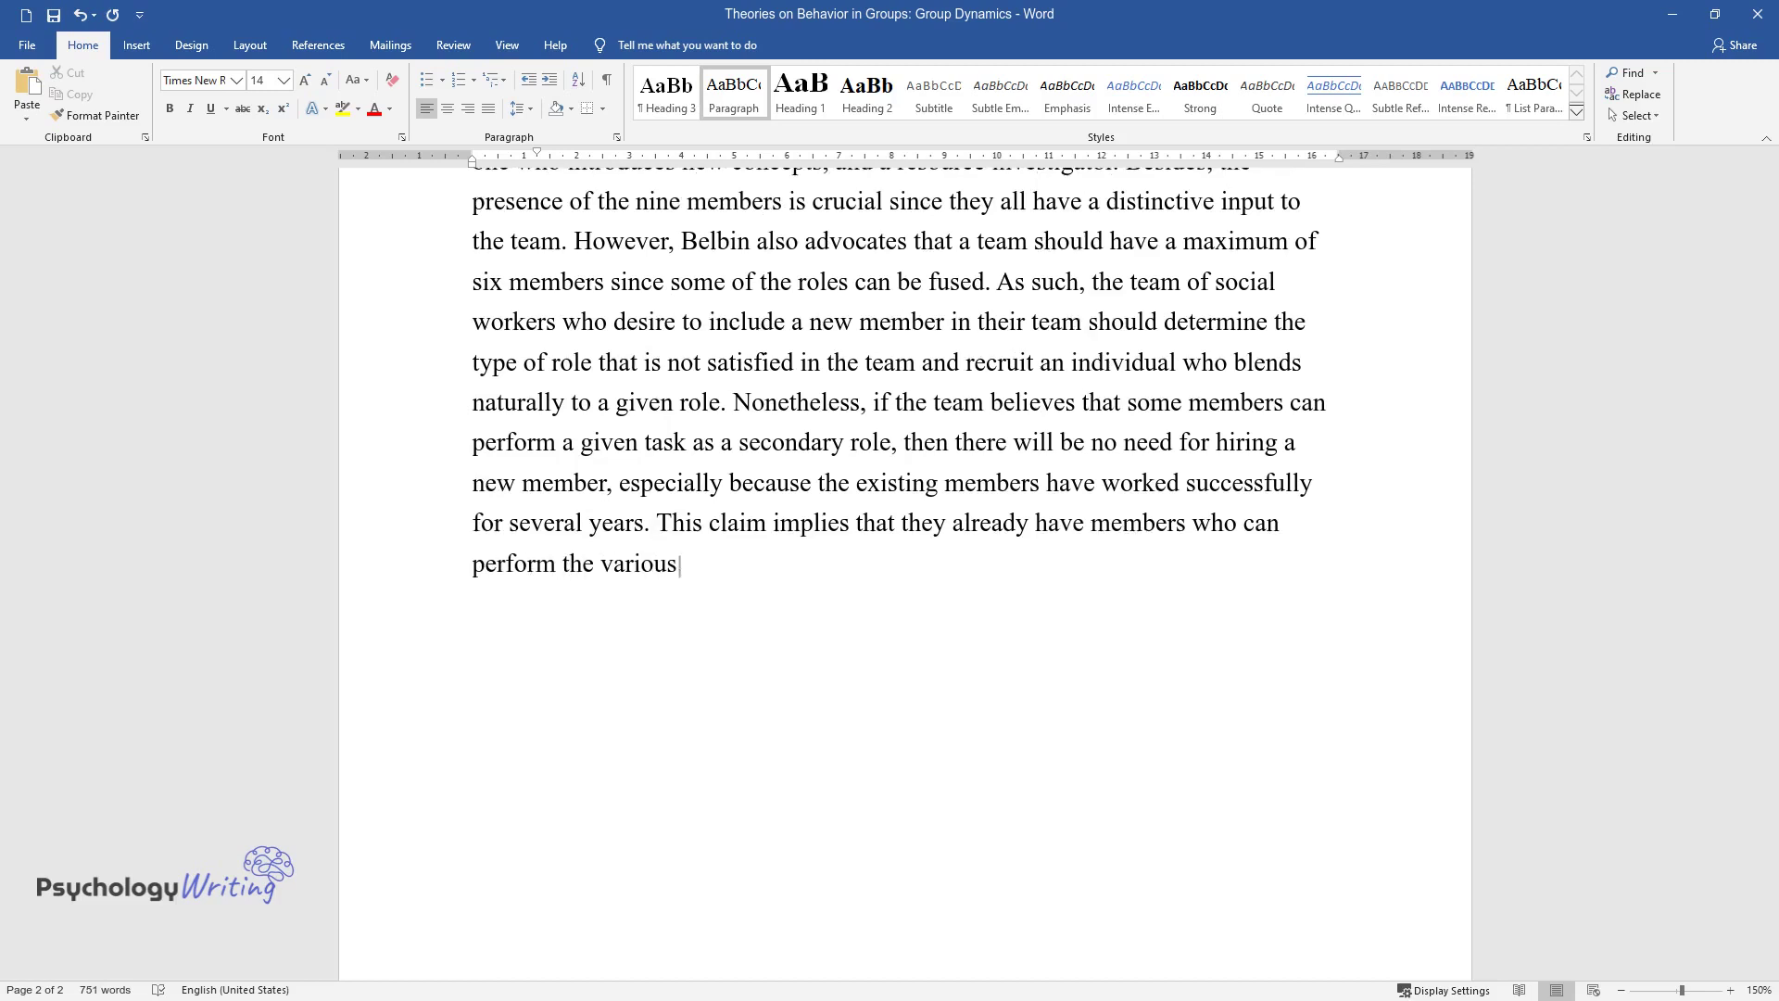
{"action": "key", "text": "ctrl+Return"}
Add the heading 'Importance of setting clear objectives and agreeing on goals' with its outreach-project paragraph.
{"action": "type", "text": "Impo"}
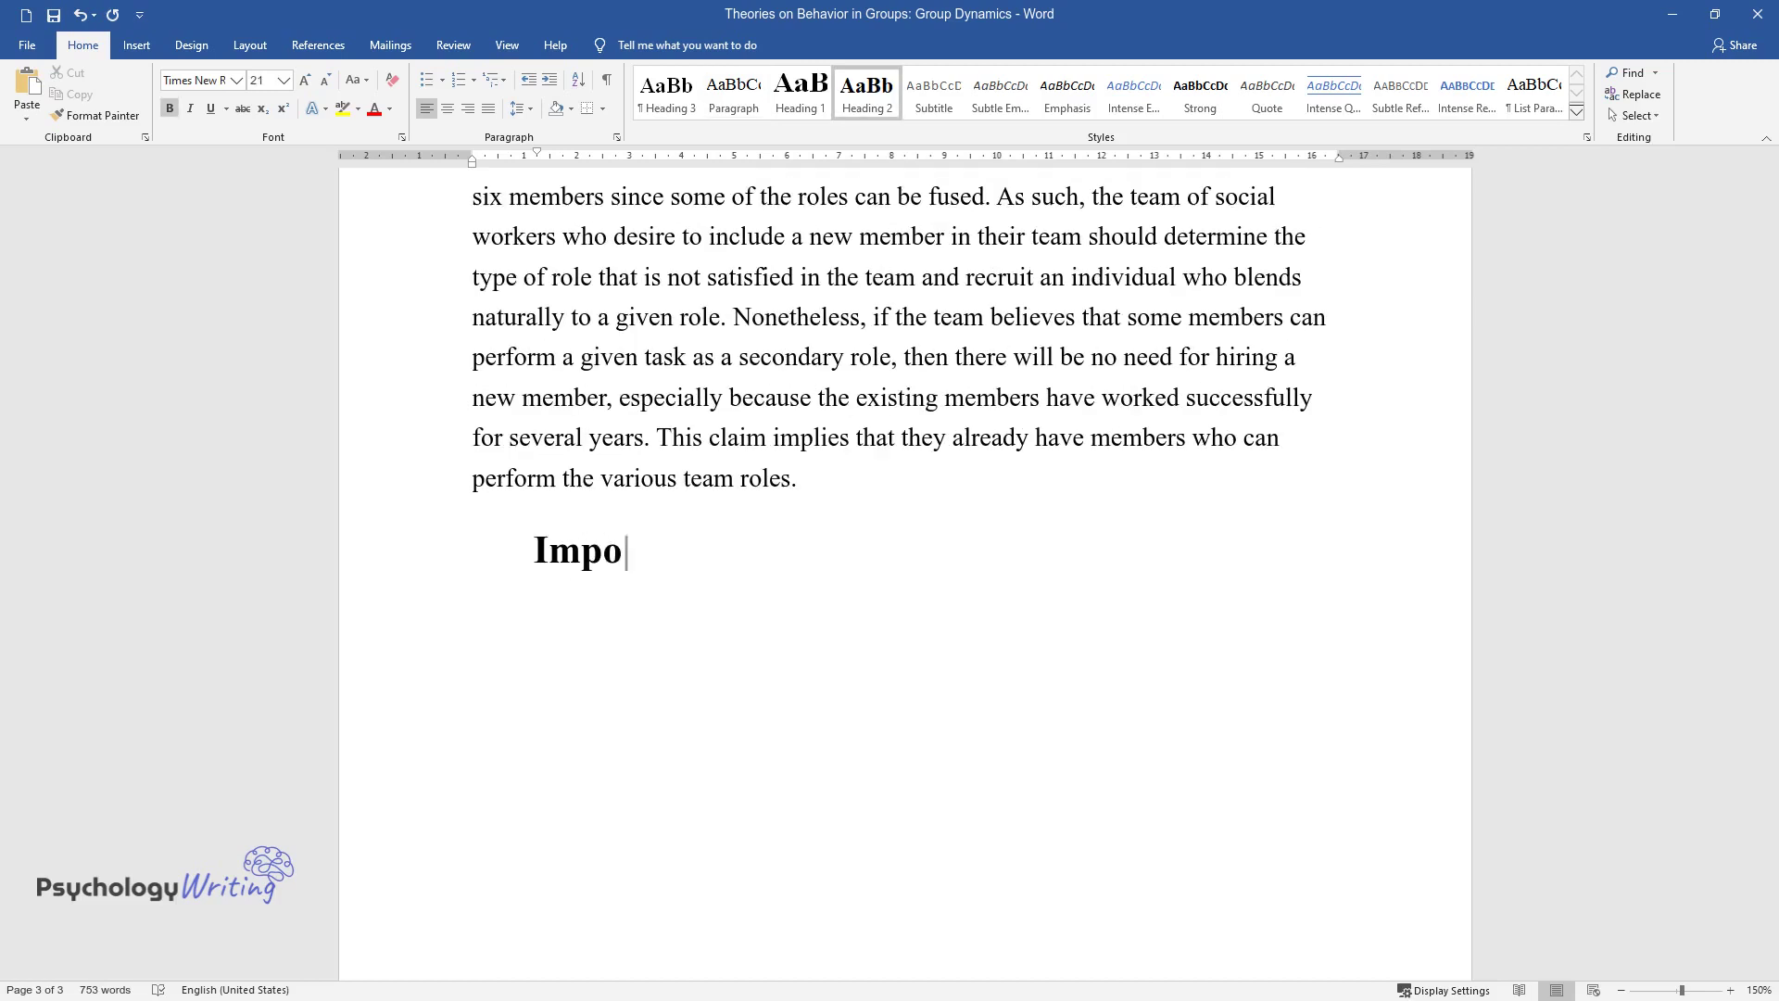
{"action": "type", "text": "rtance of setting clear objec"}
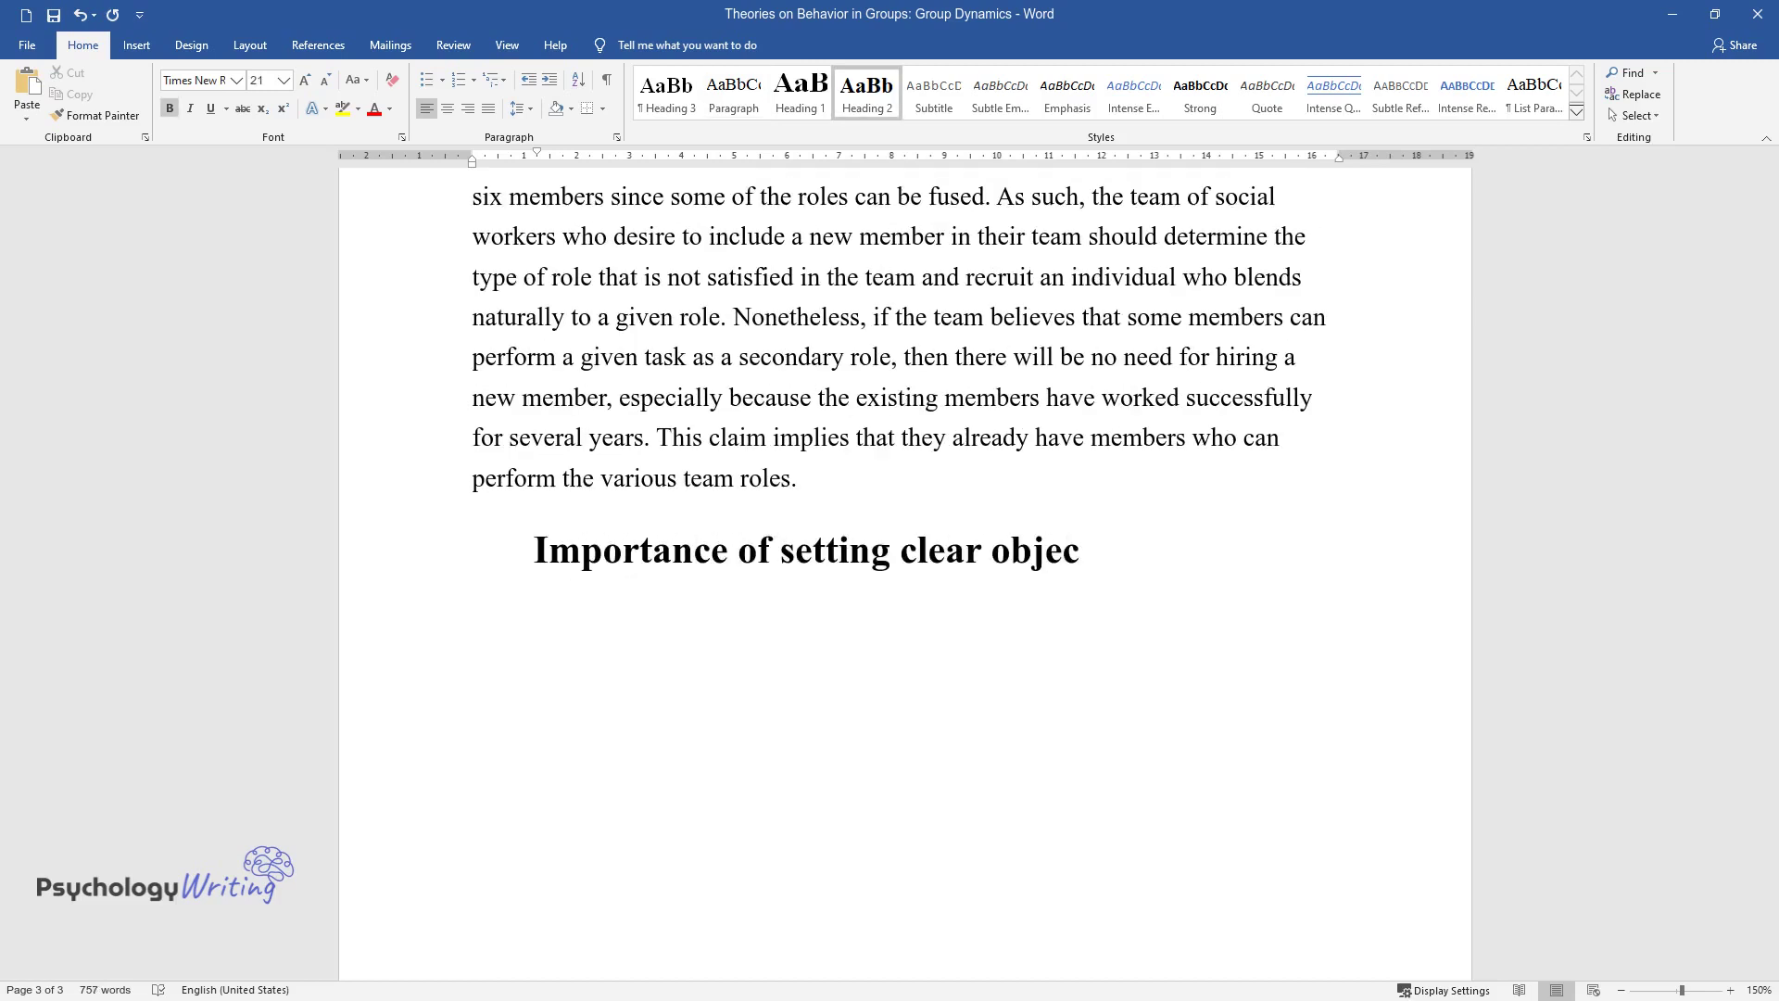
{"action": "type", "text": "tives and agreeing on goals"}
{"action": "key", "text": "Return"}
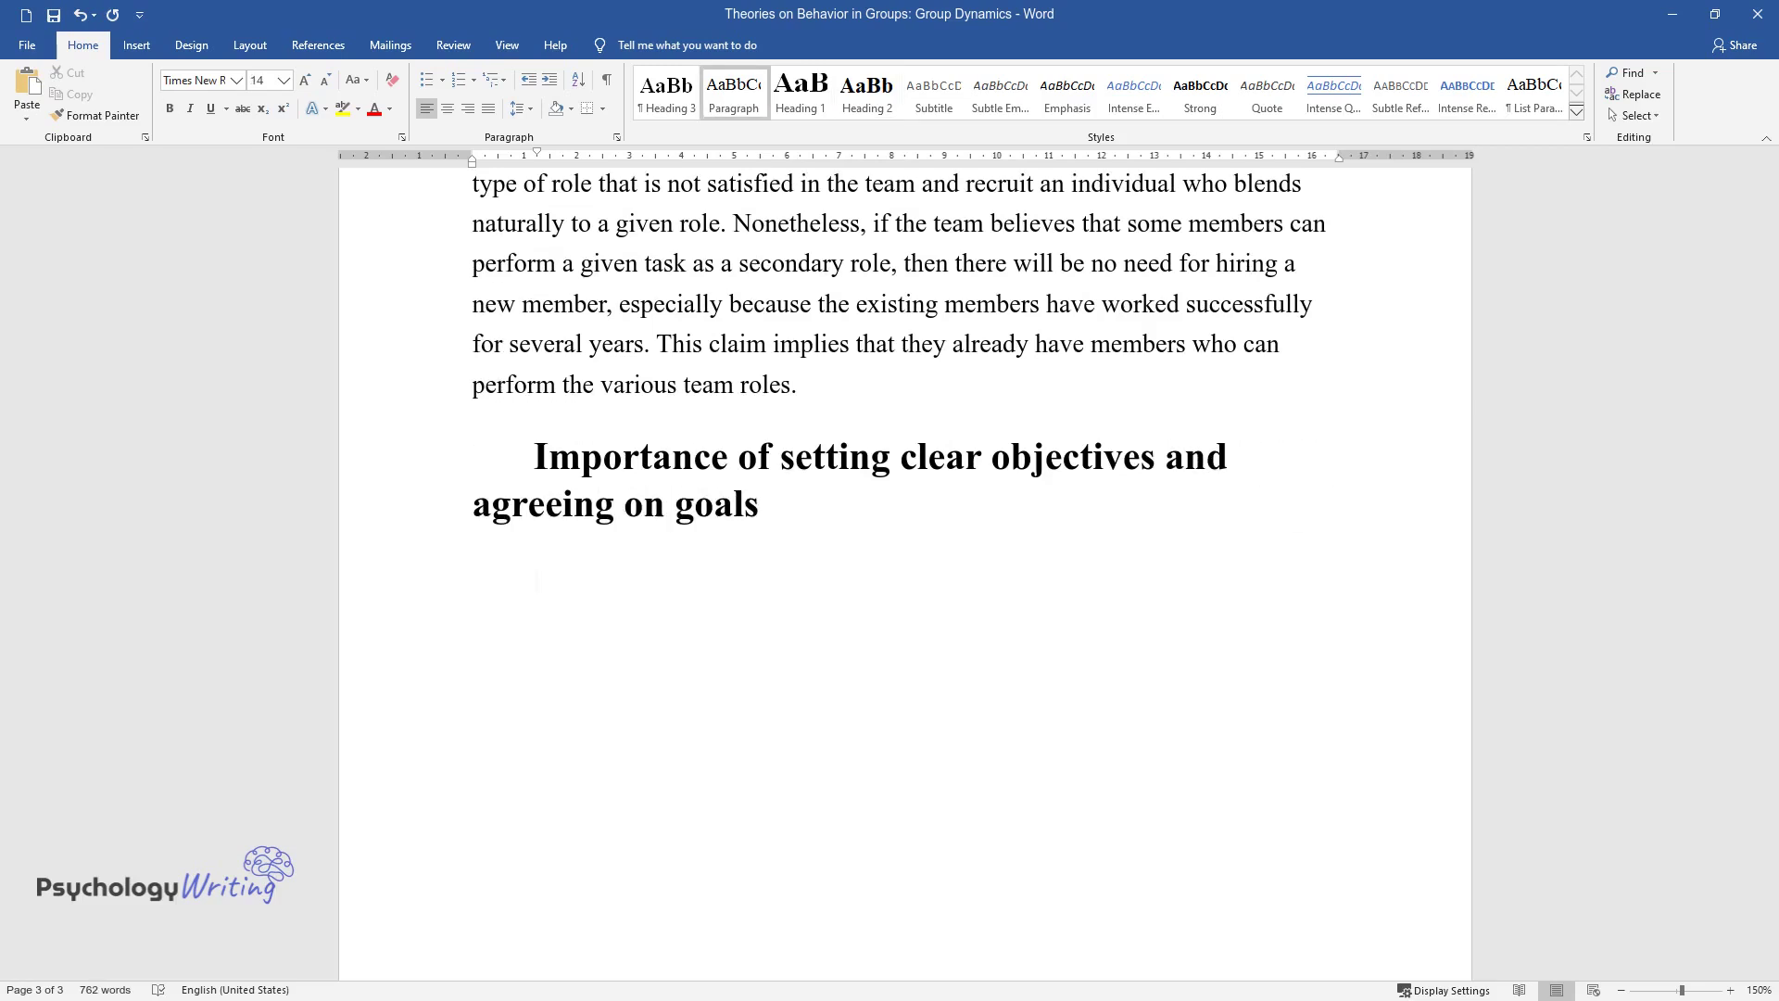
{"action": "type", "text": "The success of t"}
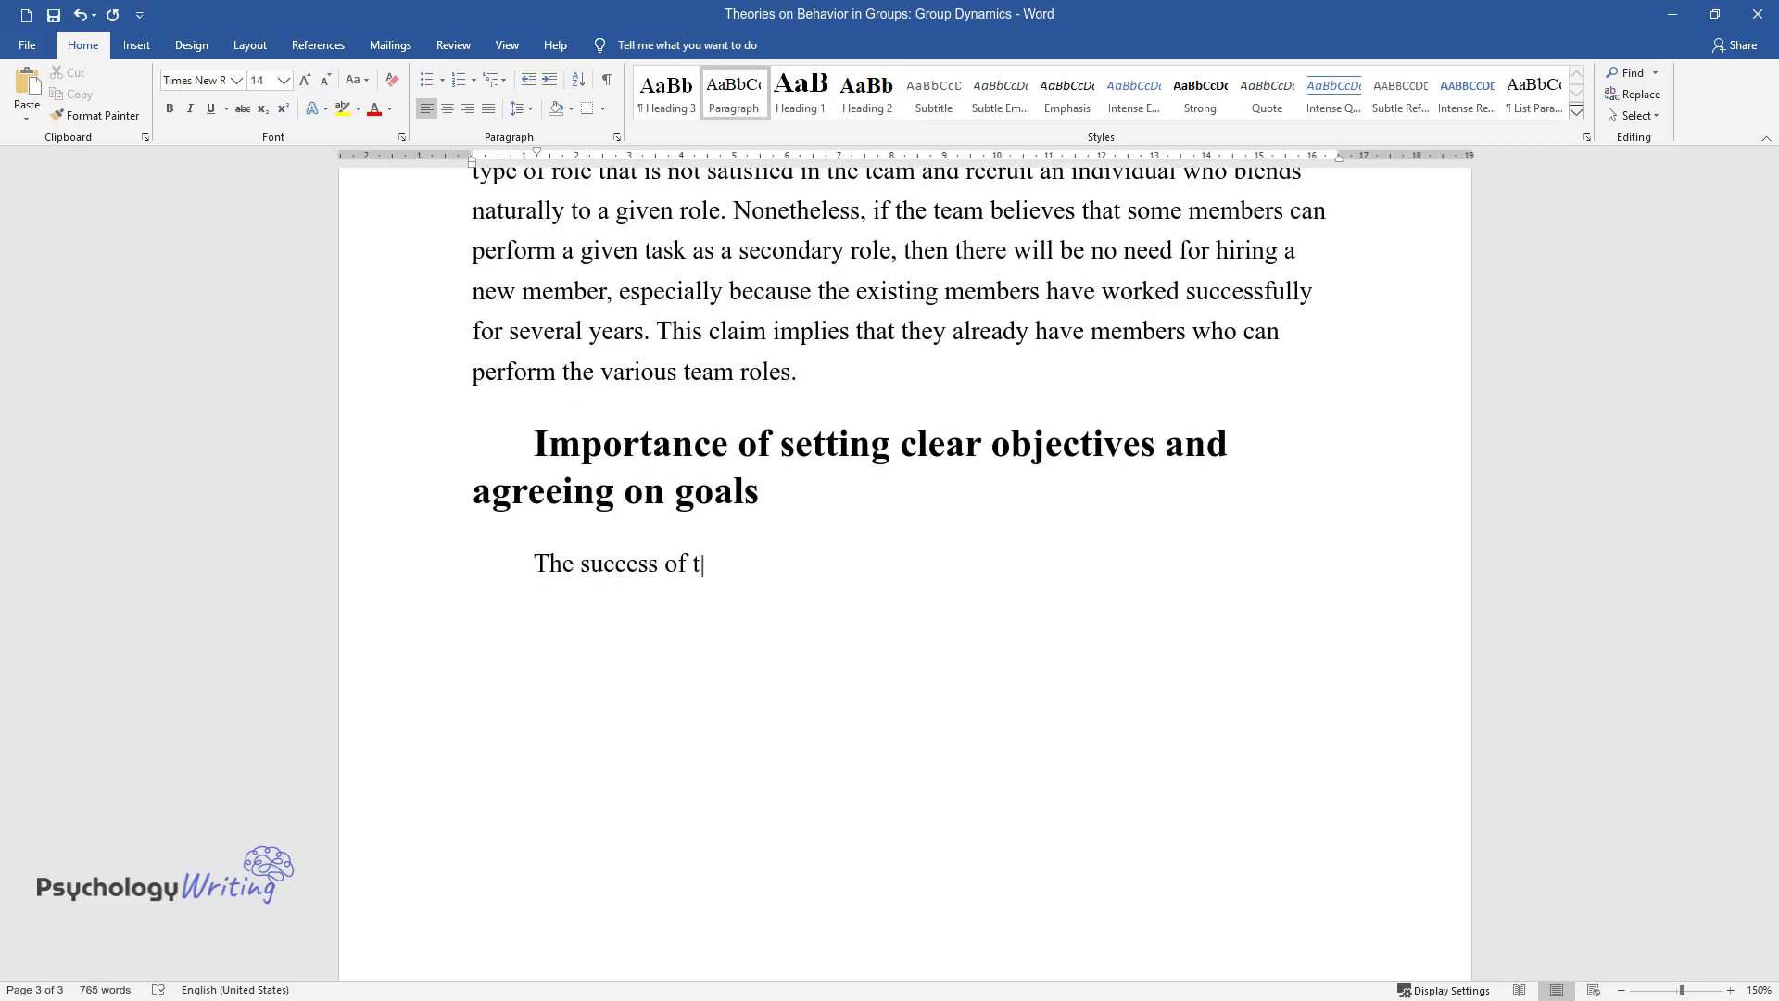
{"action": "type", "text": "he project in terms of developing c"}
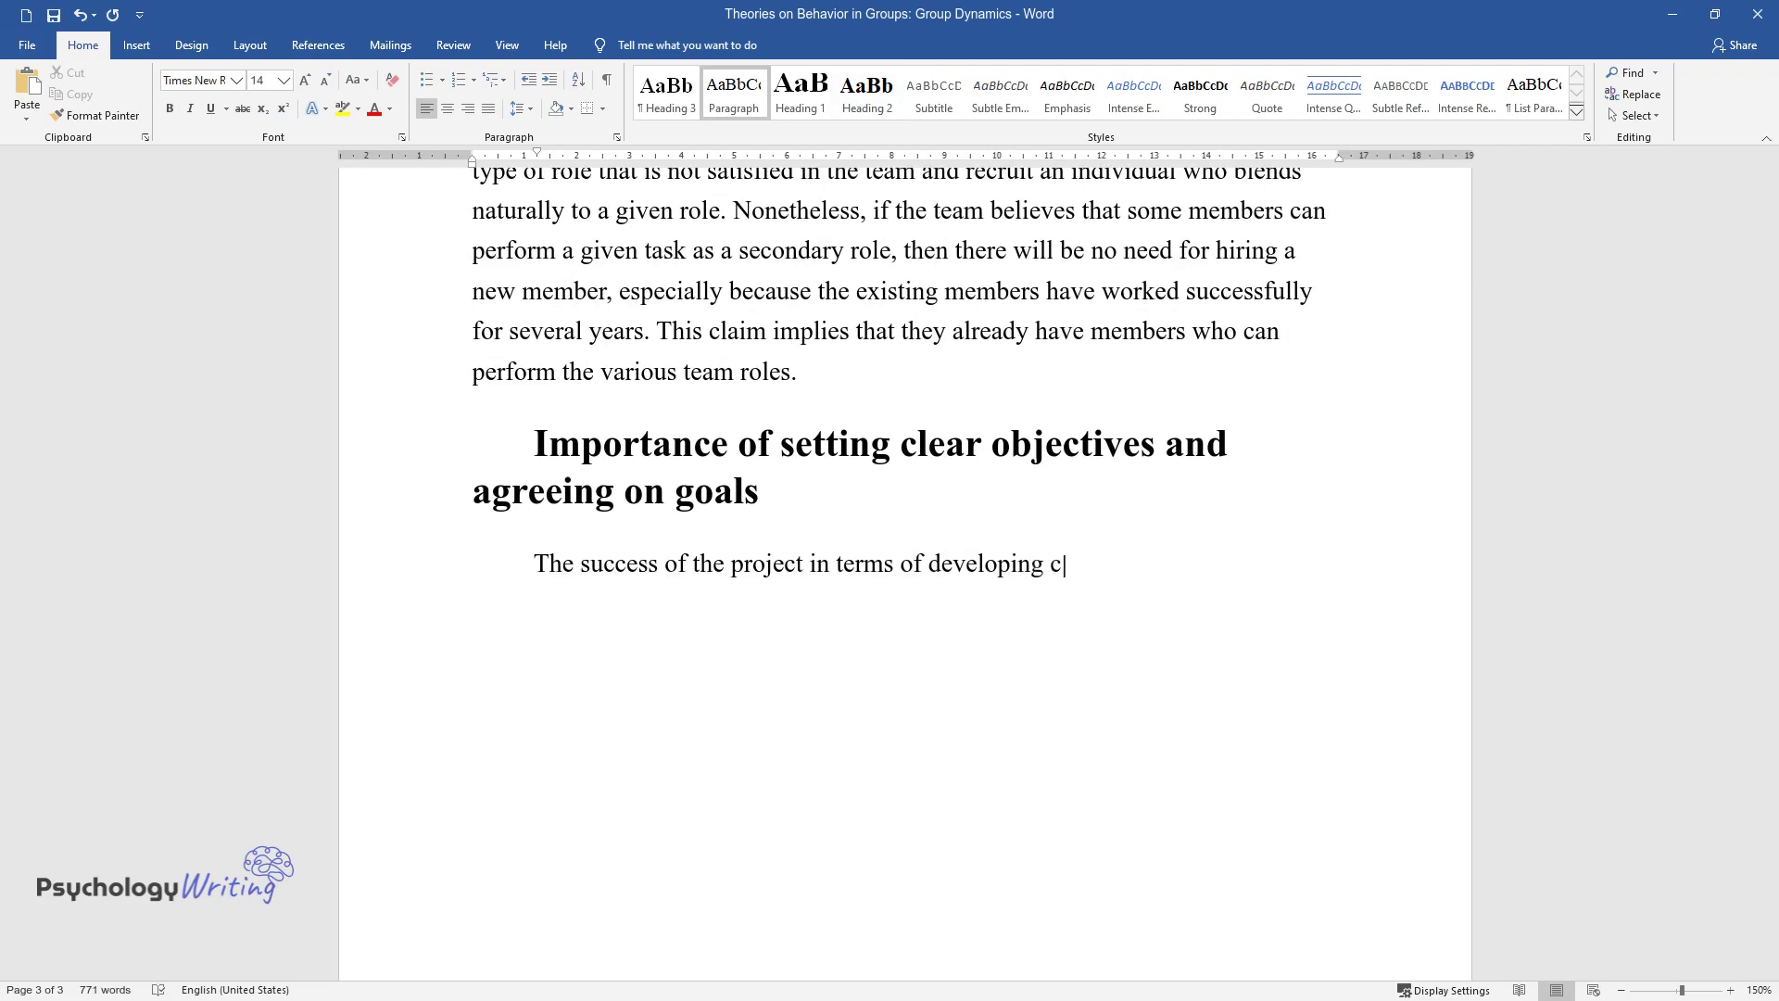
{"action": "type", "text": "ommunity-based outreach services fo"}
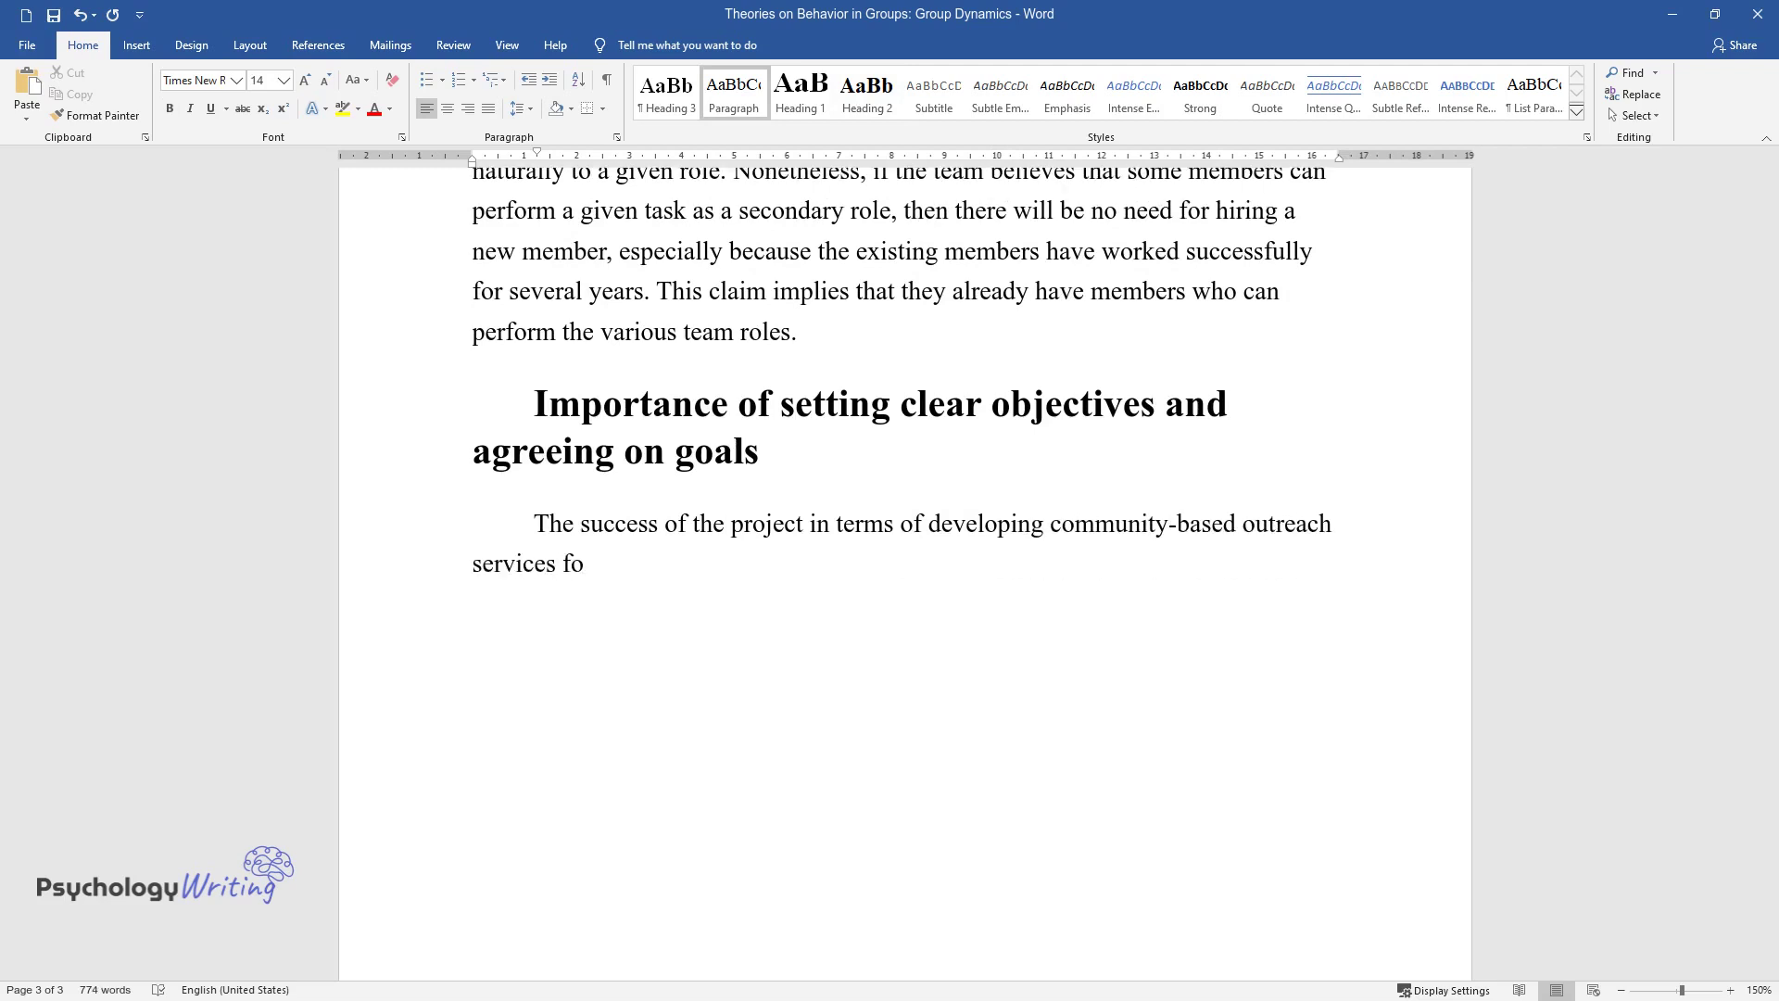
{"action": "type", "text": "r individuals with mental health pr"}
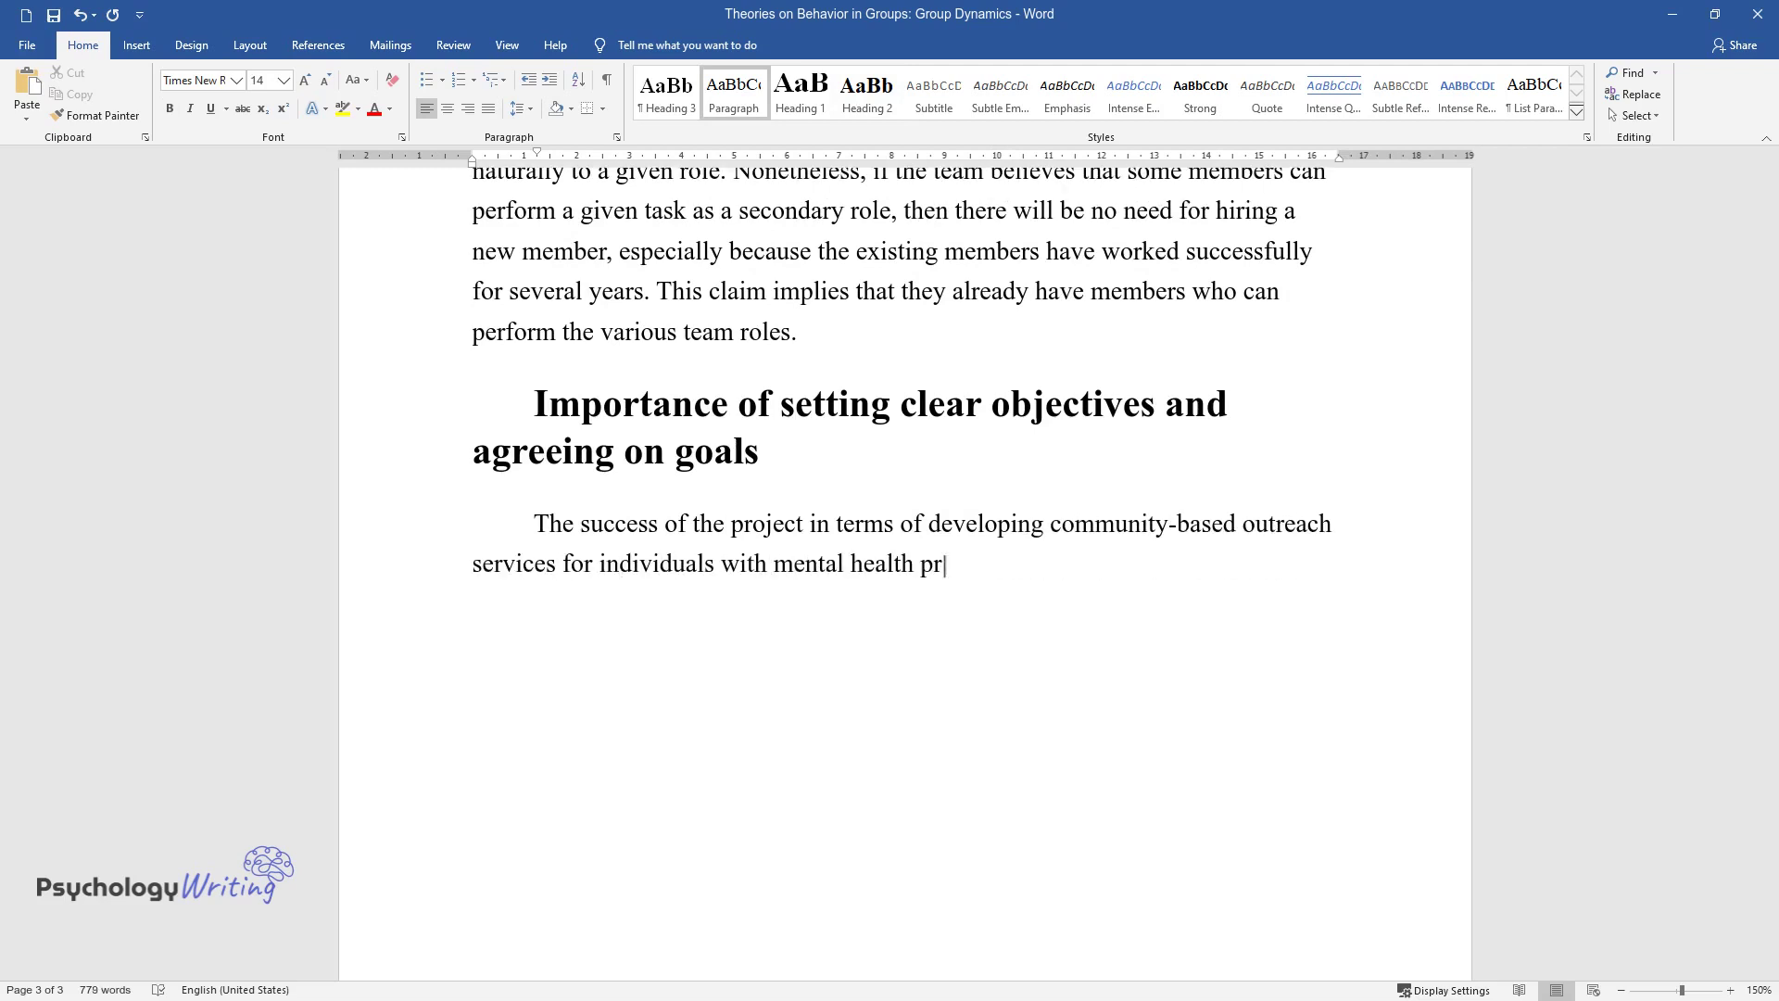
{"action": "type", "text": "oblems is highly influenced by the p"}
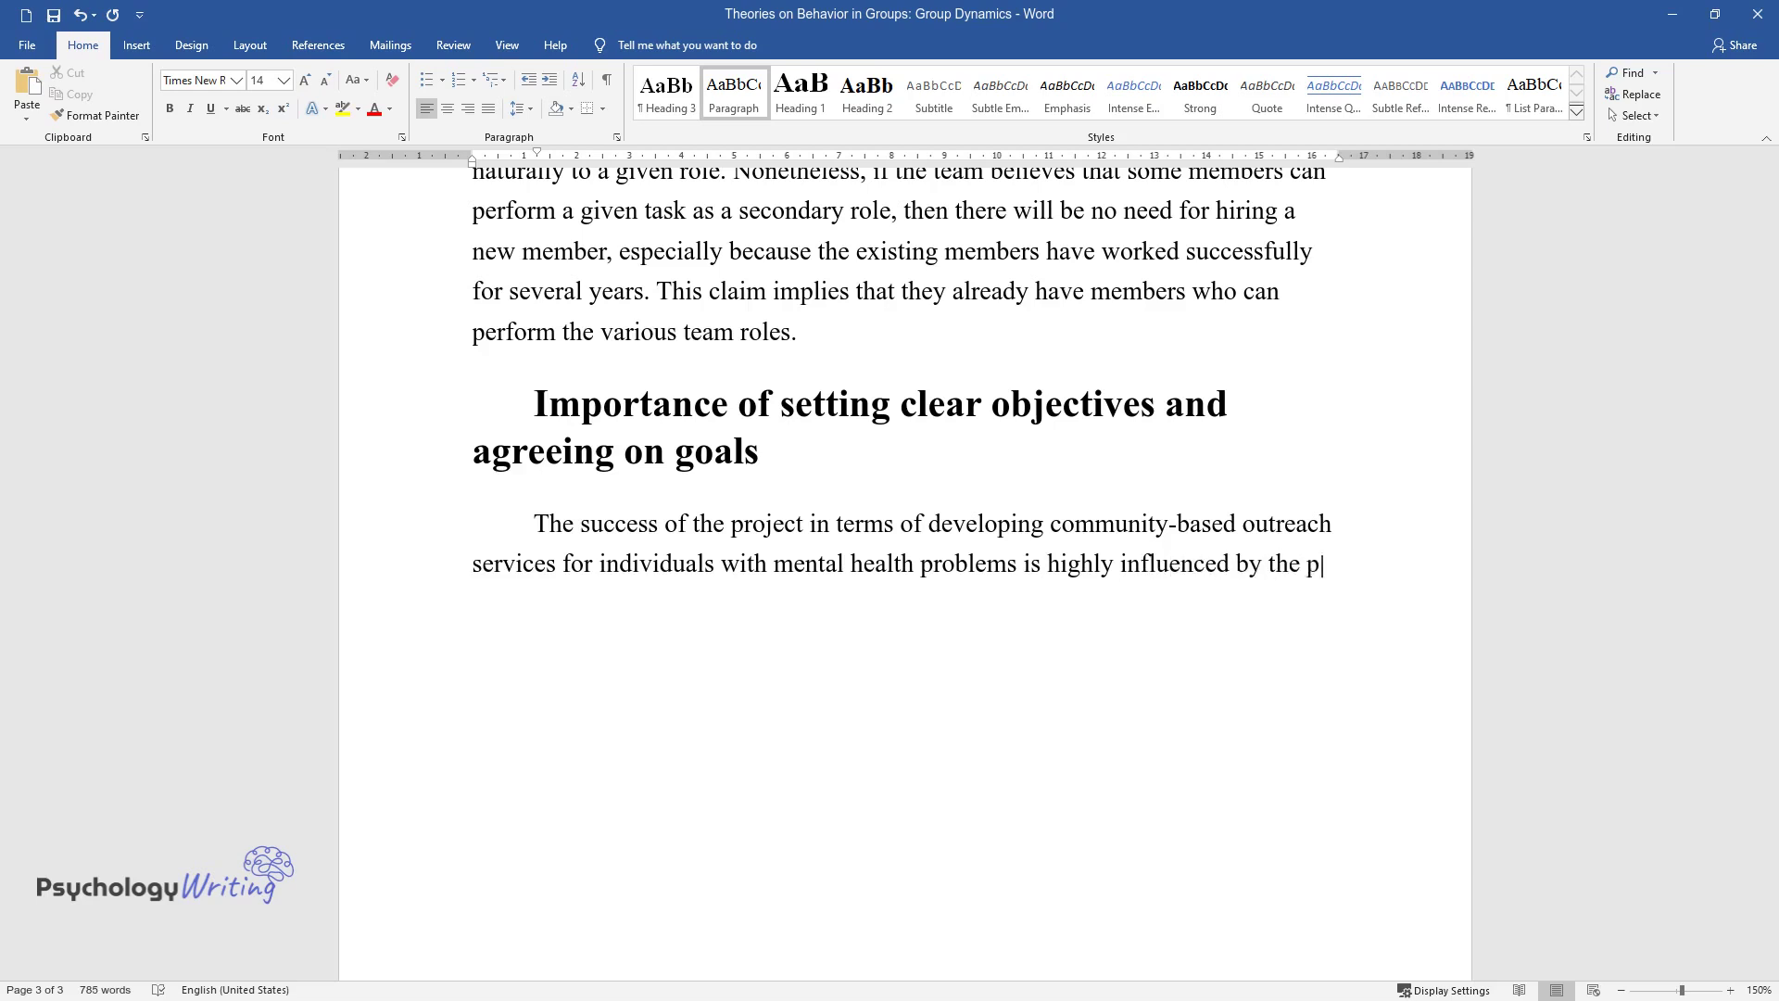
{"action": "type", "text": "resence of clear objectives and agr"}
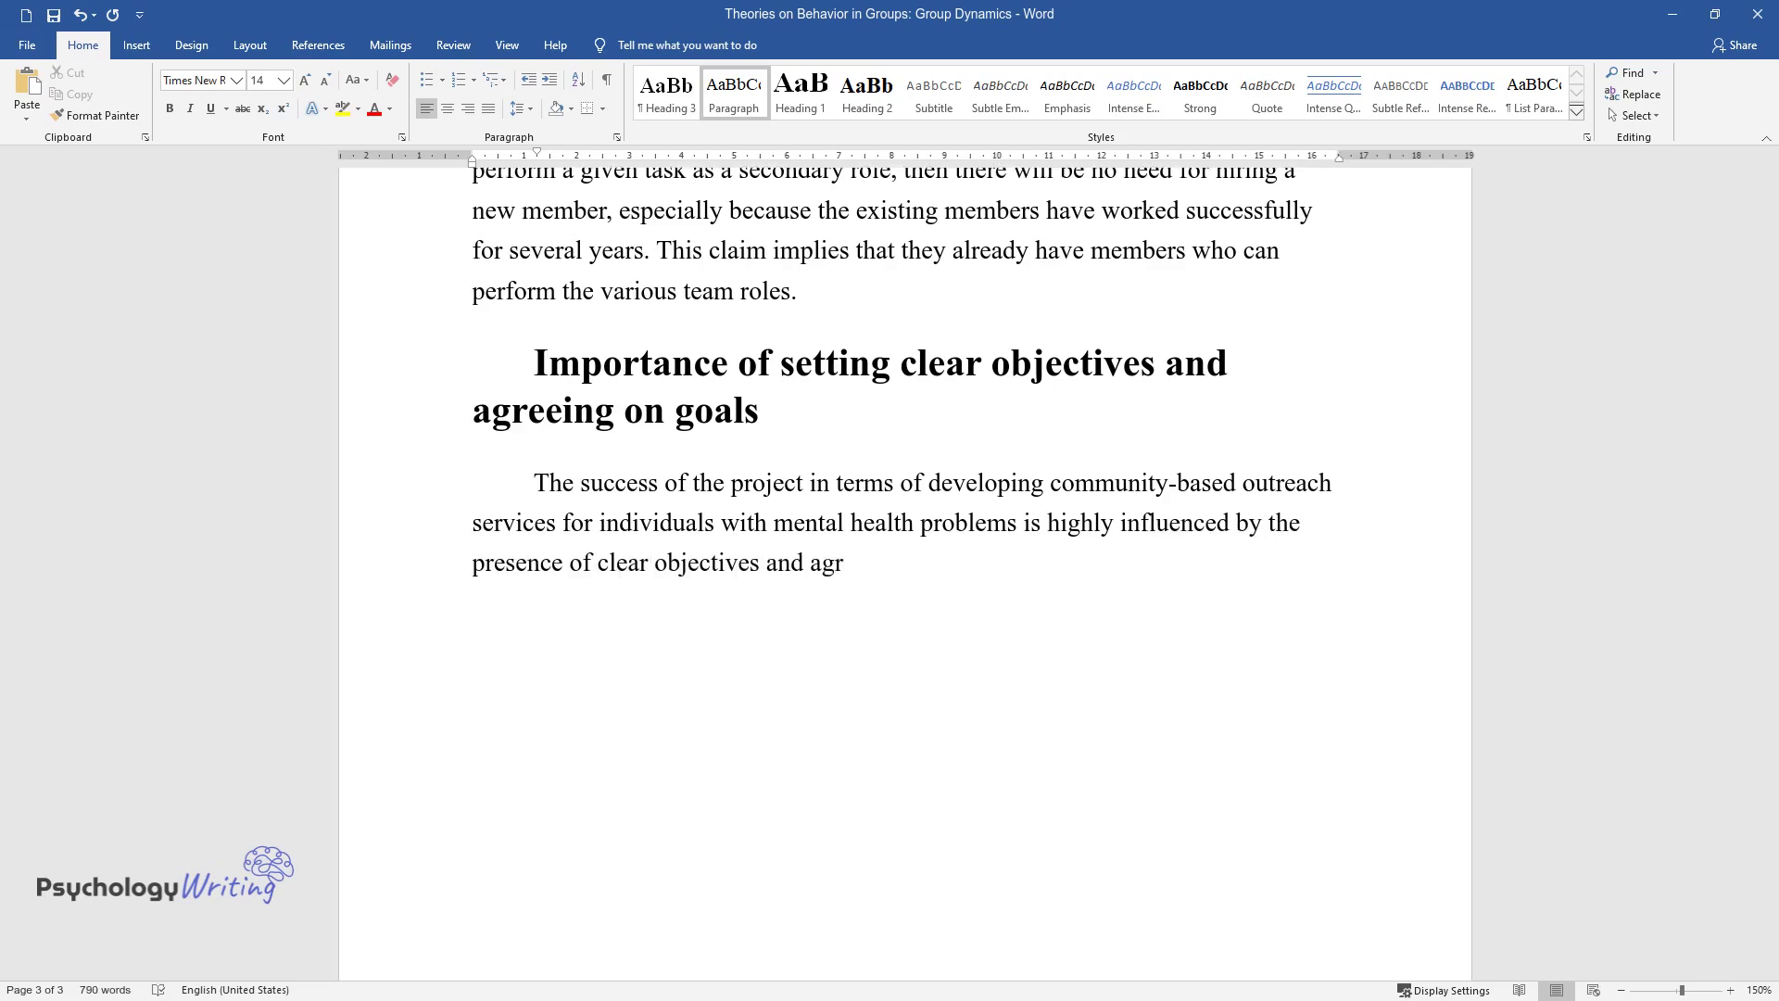
{"action": "type", "text": "eed goals. Objectives and mutual go"}
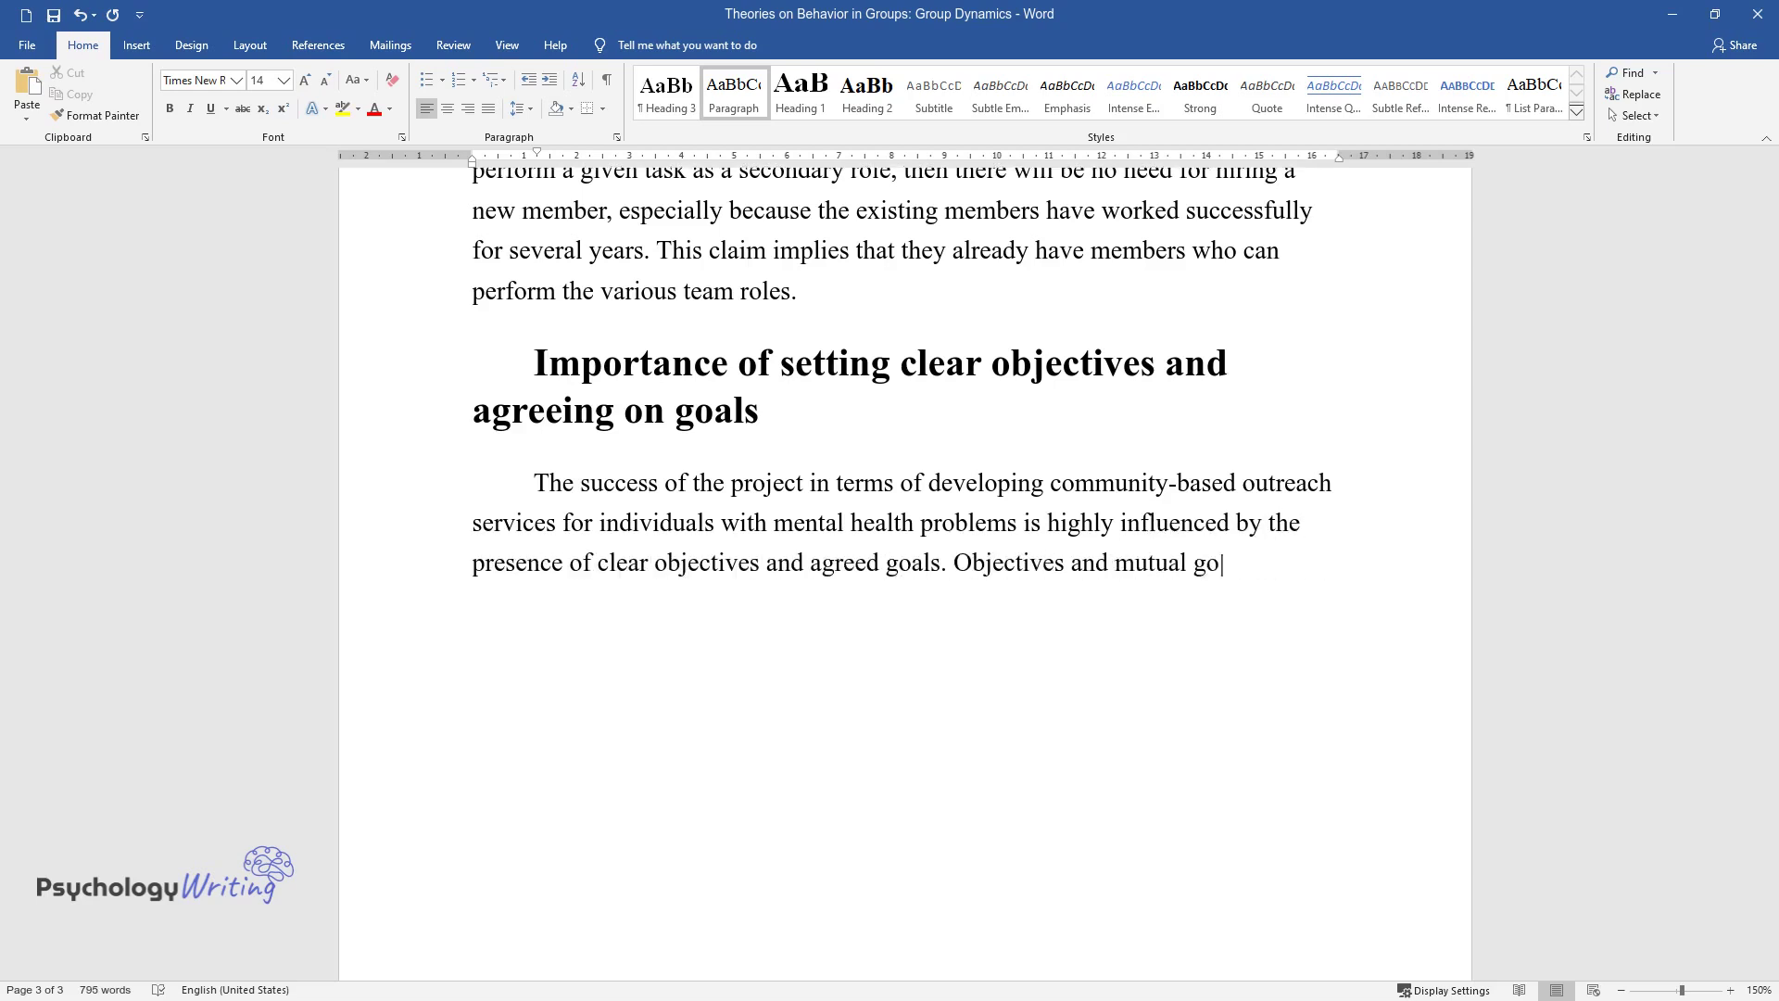
{"action": "type", "text": "als unite and drive the te"}
{"action": "type", "text": "am, even "}
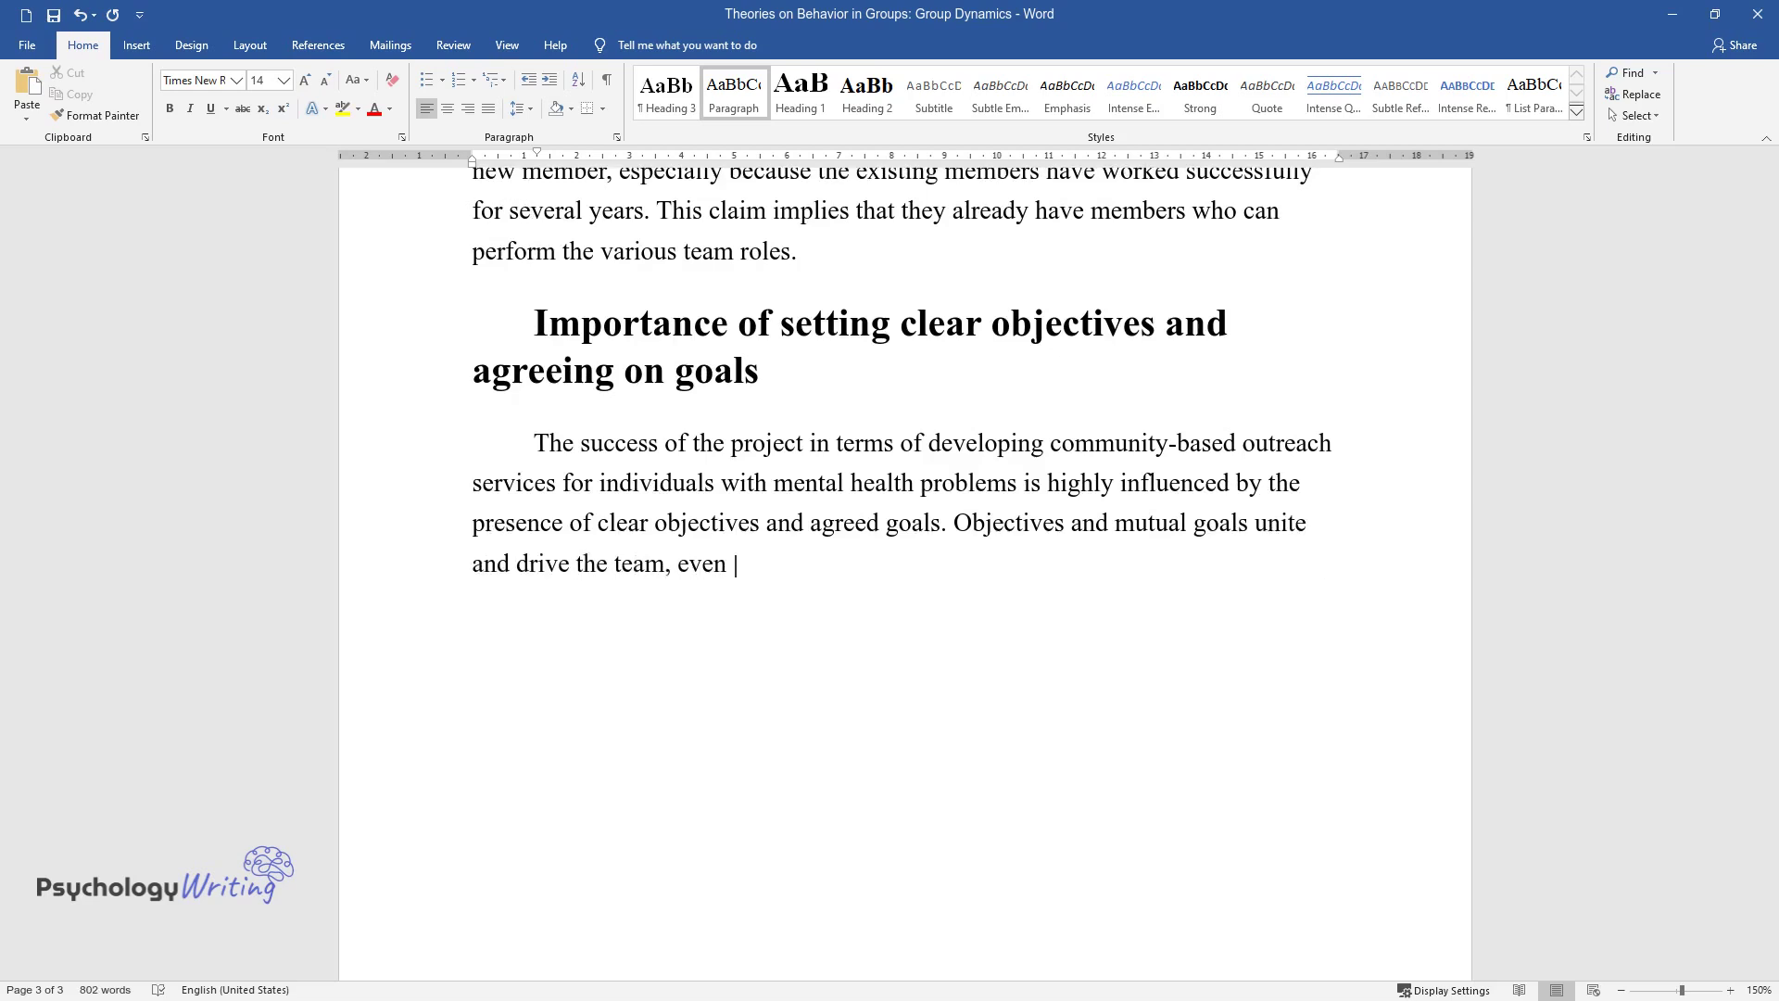
{"action": "type", "text": "when the members face destructive c"}
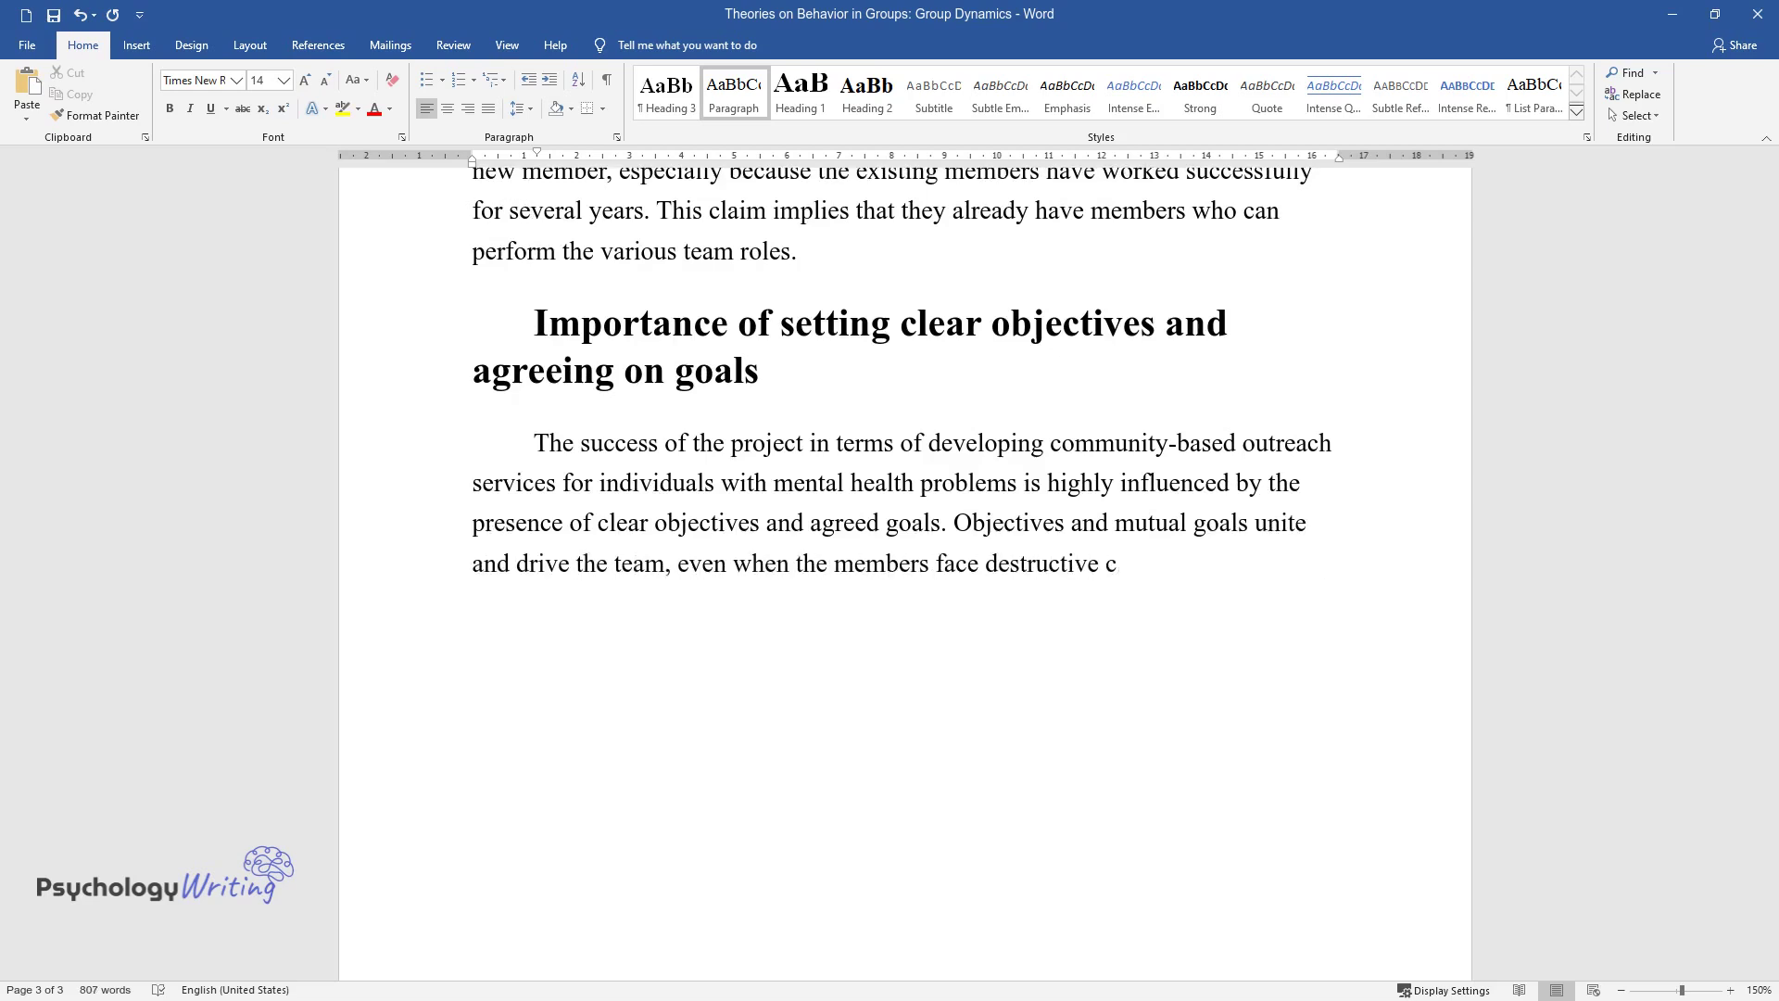
{"action": "type", "text": "hallenges and conflicts. As a leade"}
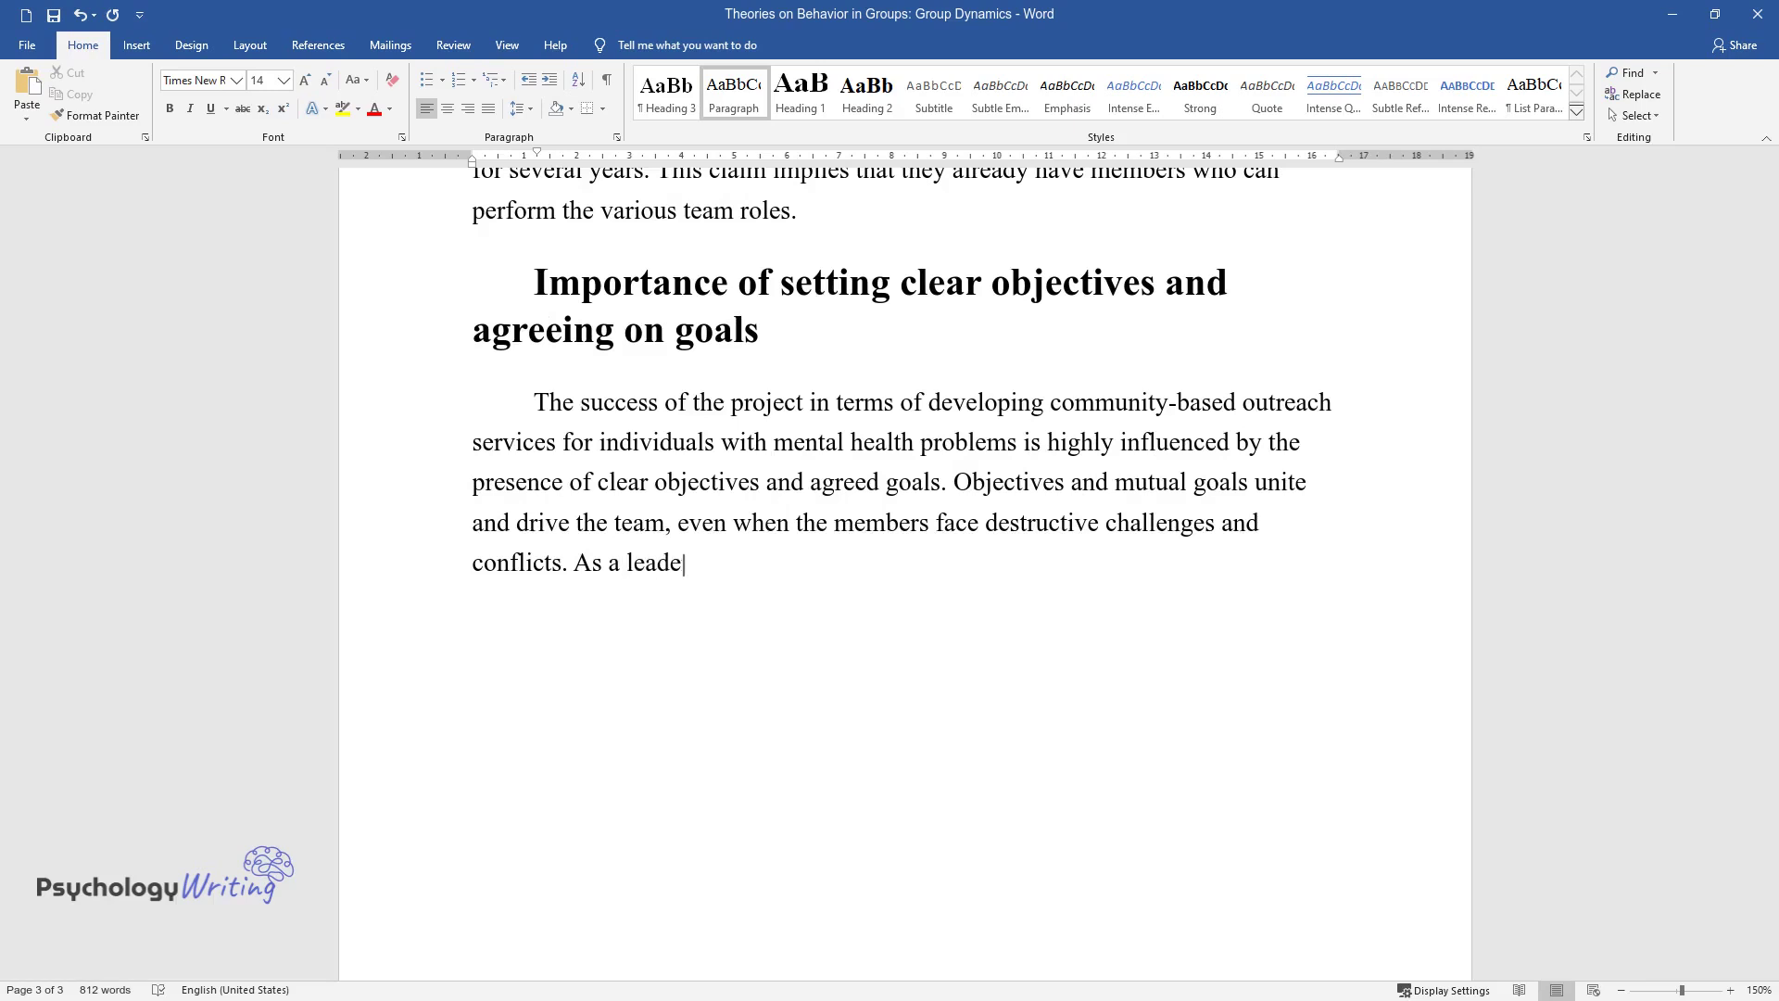
{"action": "type", "text": "r, one should strive to ensure that"}
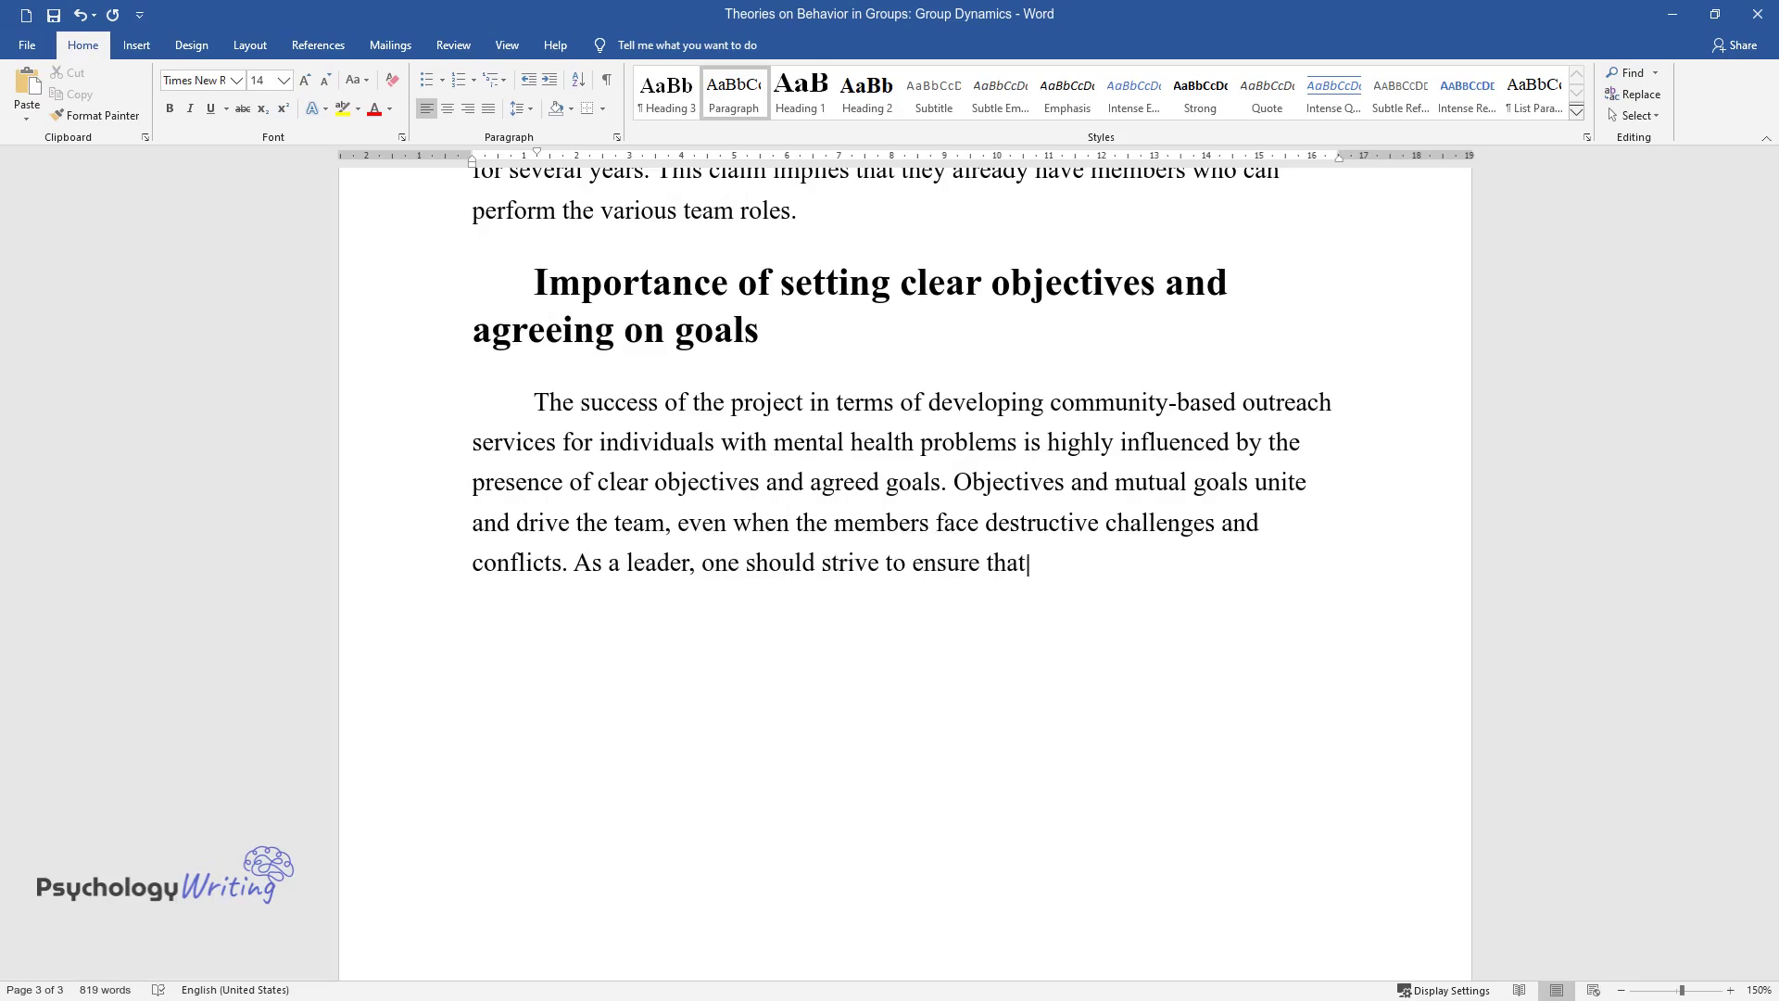
{"action": "type", "text": " team members are conversan"}
{"action": "type", "text": "t with t"}
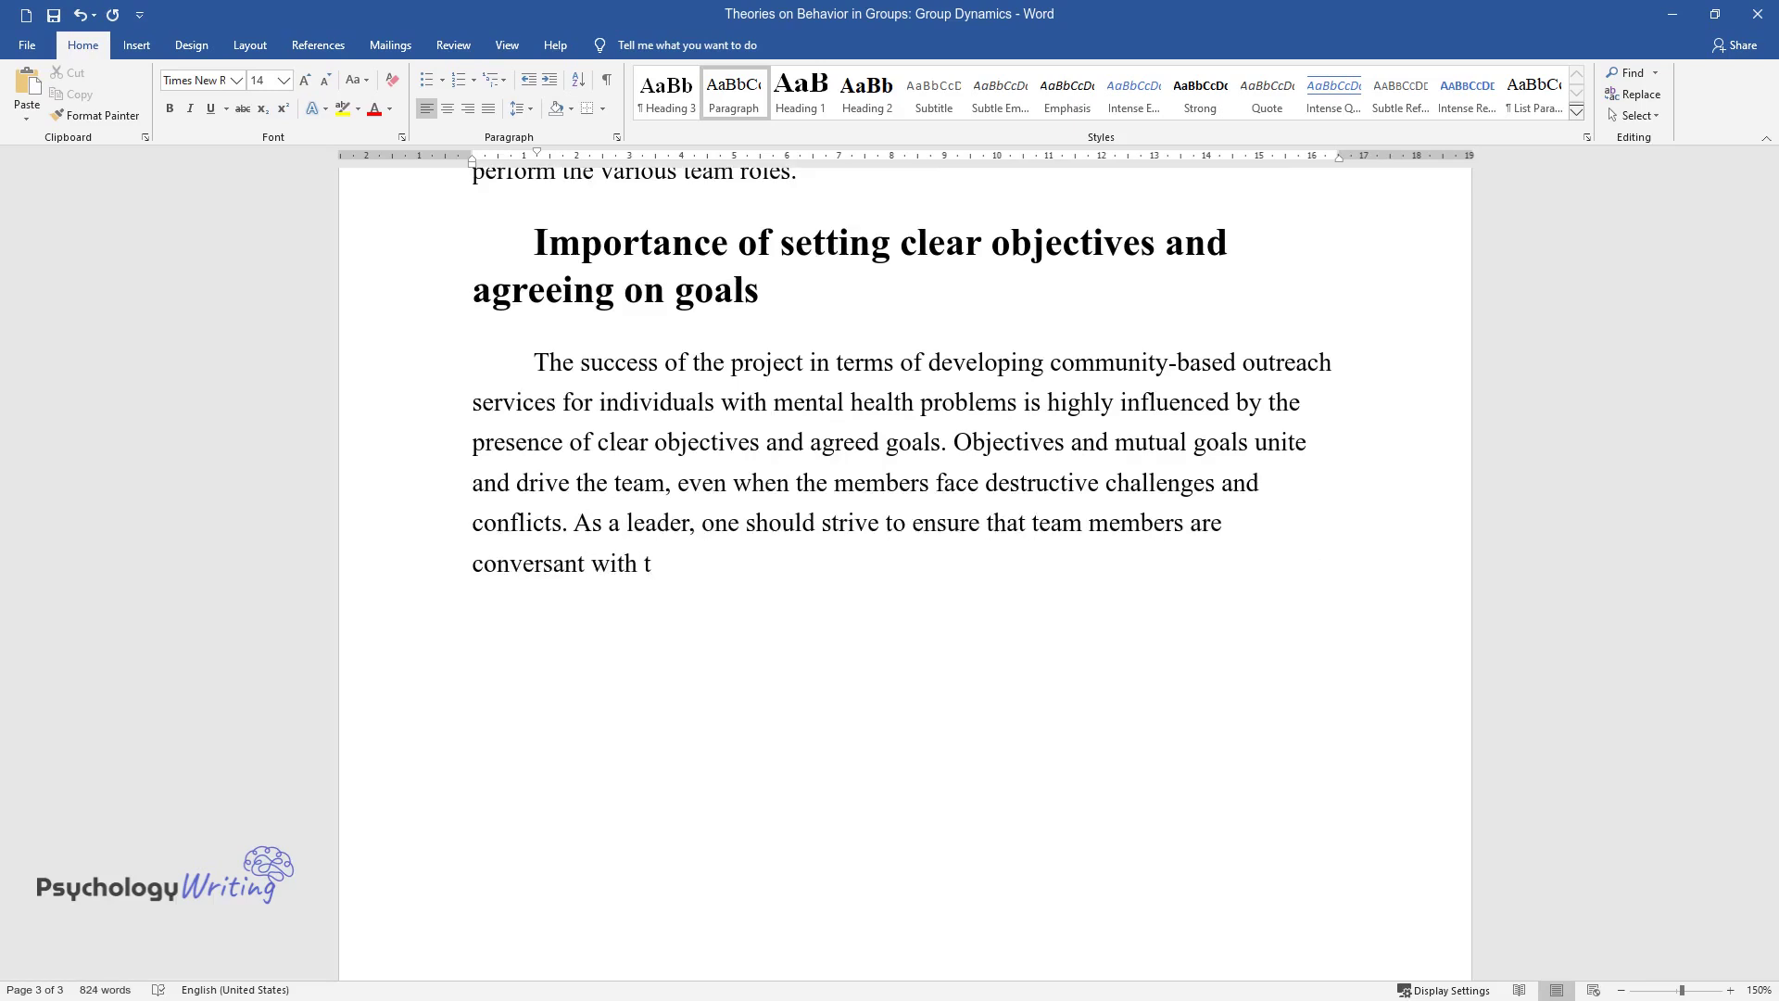
{"action": "type", "text": "he objectives of the project to boo"}
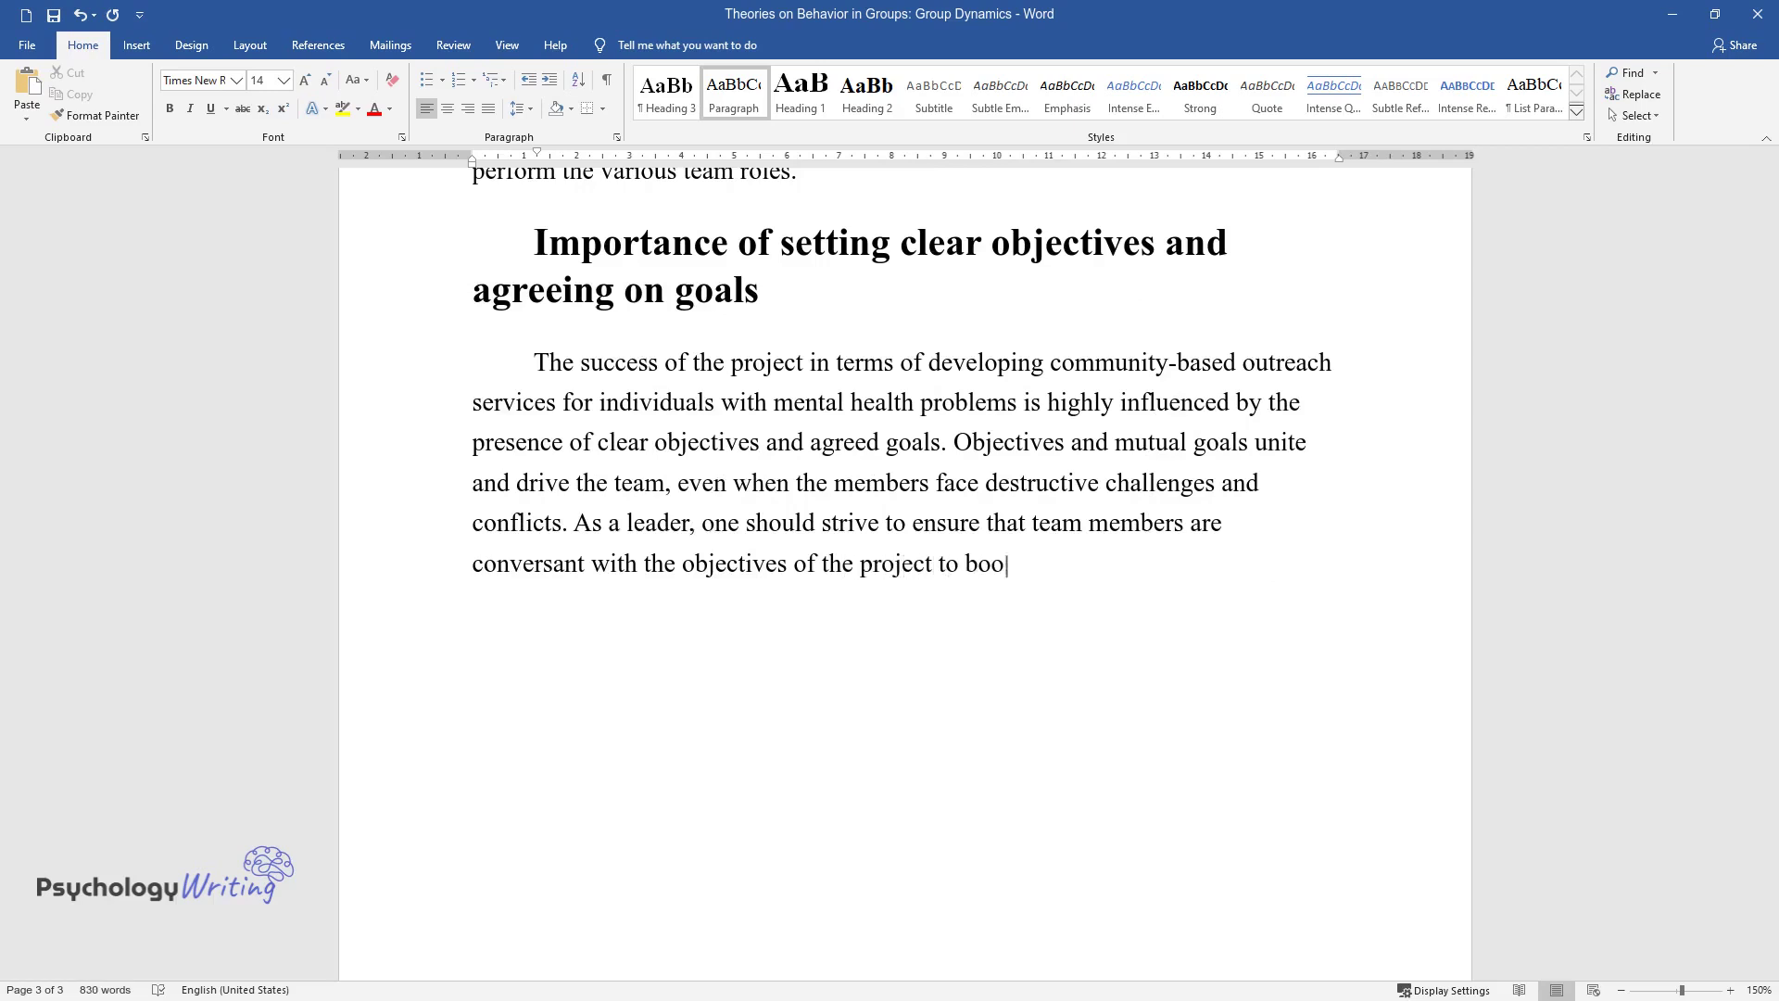
{"action": "type", "text": "st output. Where the objectives are unclear, the inertia among some te"}
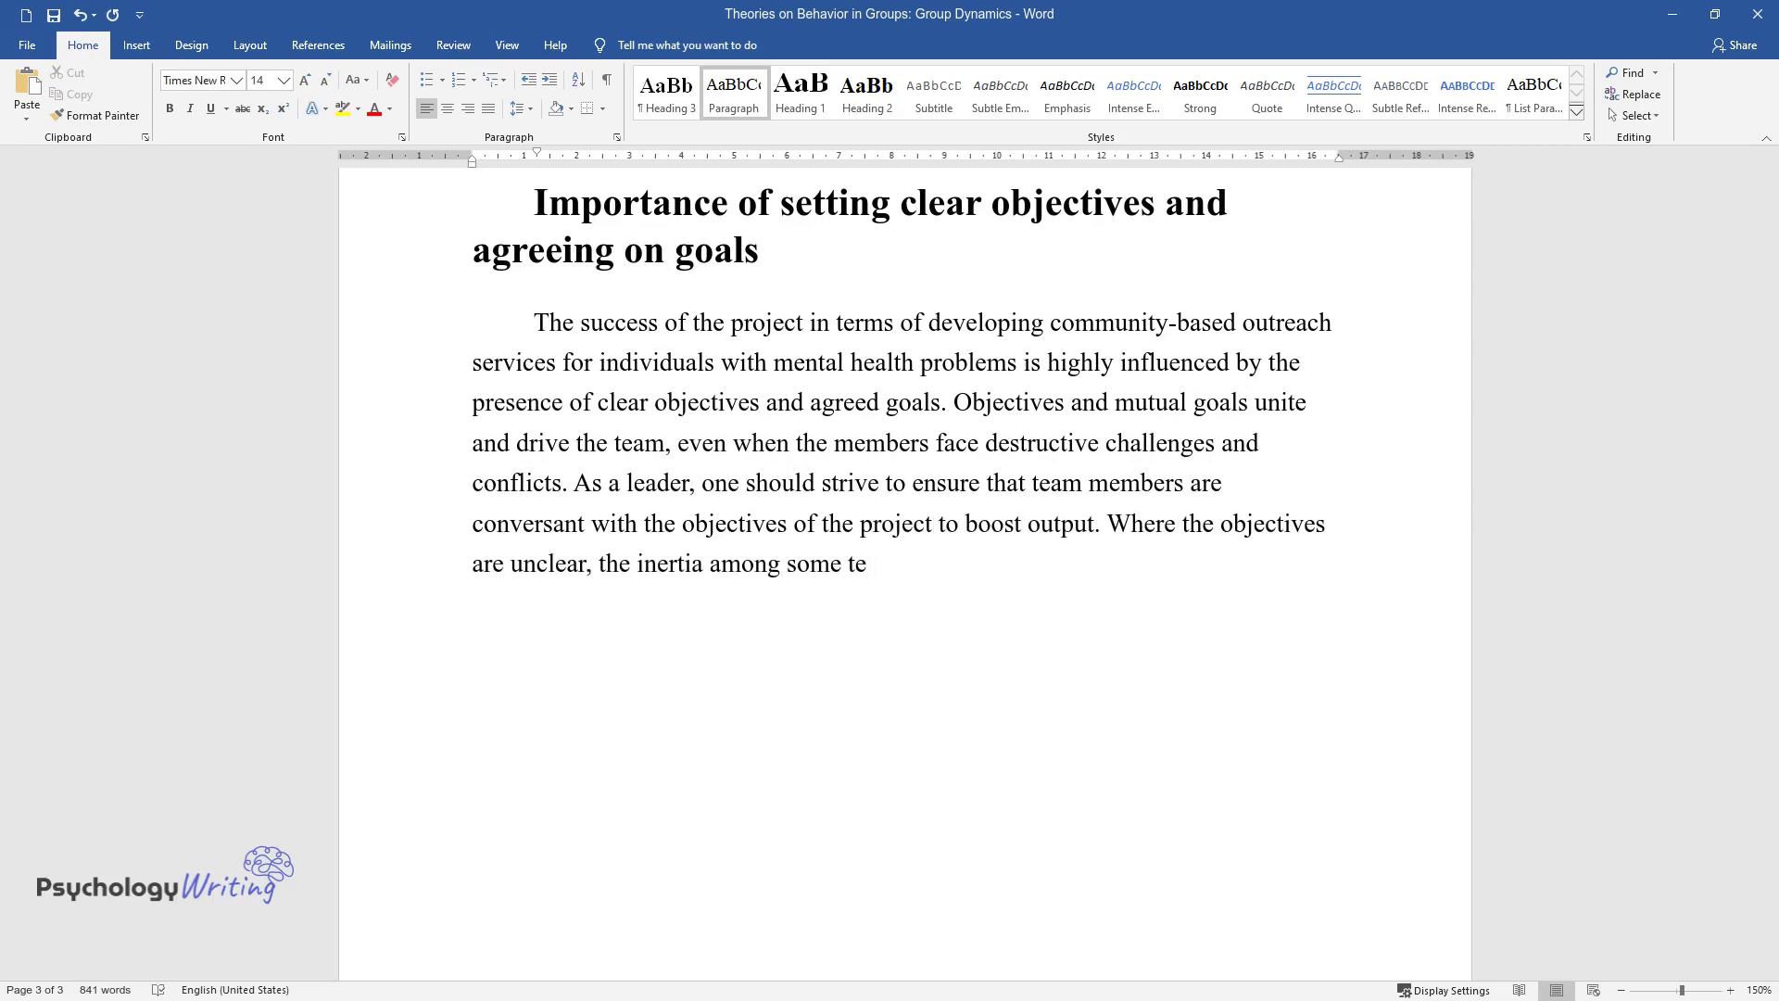
{"action": "type", "text": "am members eventually forces the lea"}
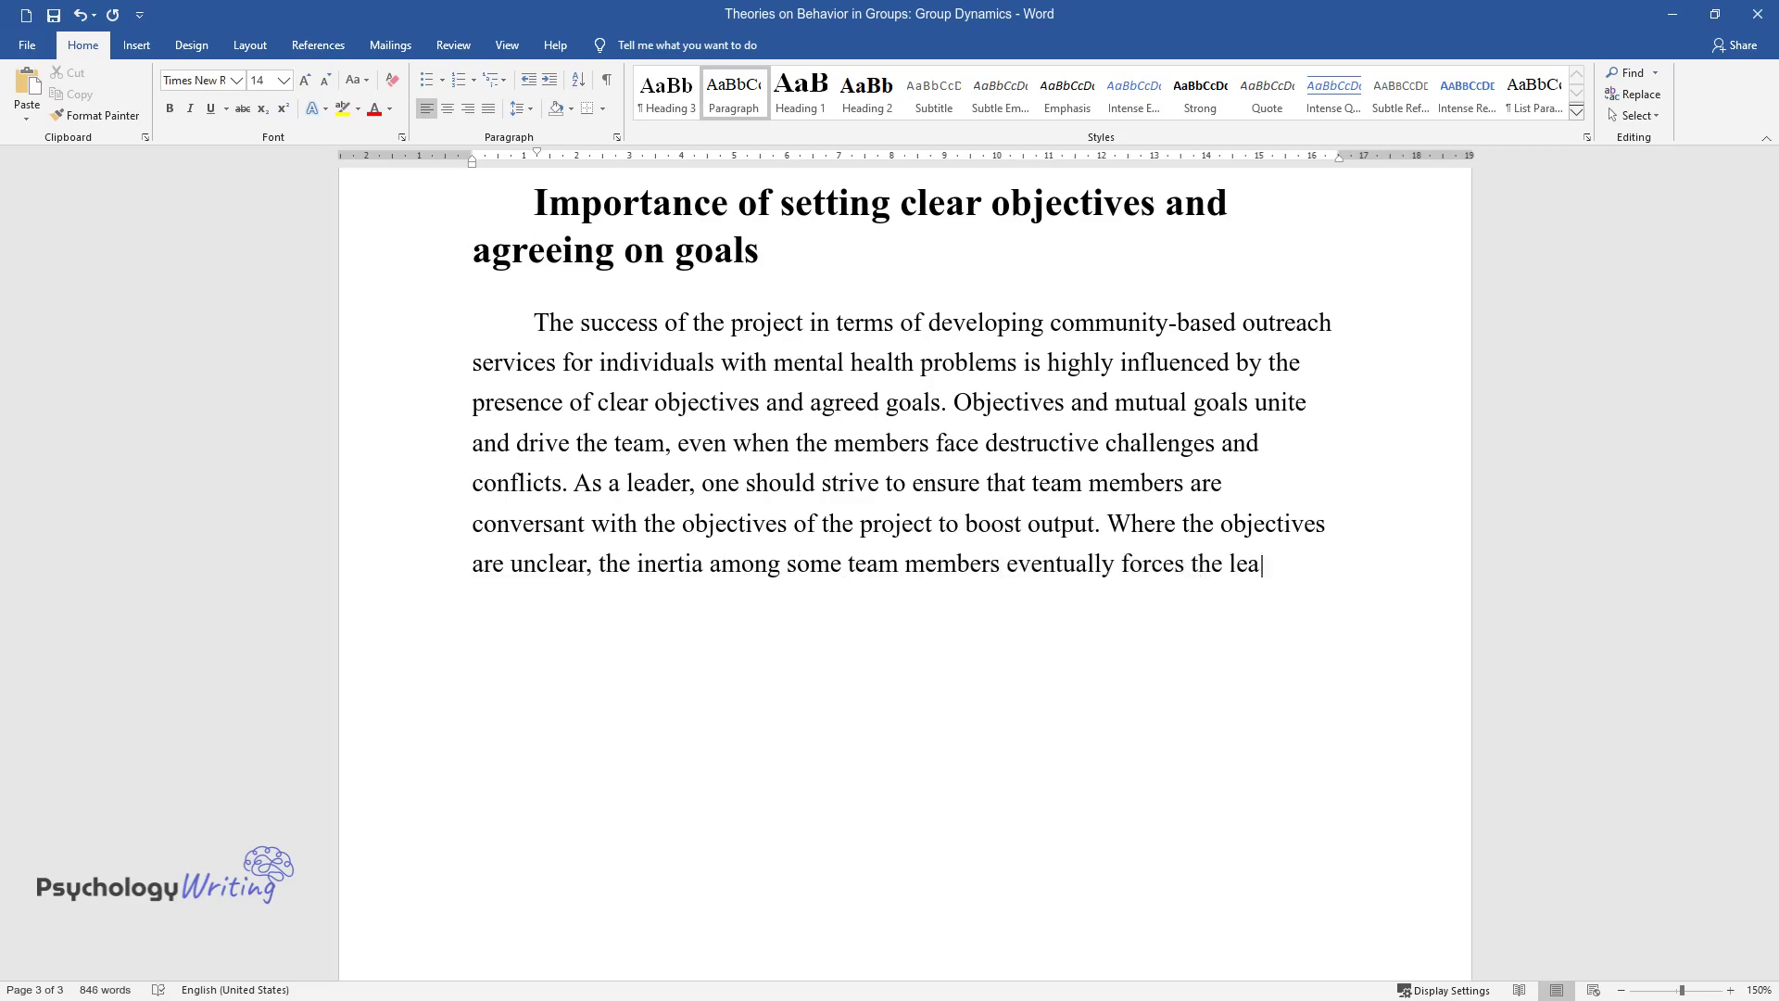
{"action": "type", "text": "der and some active members to work"}
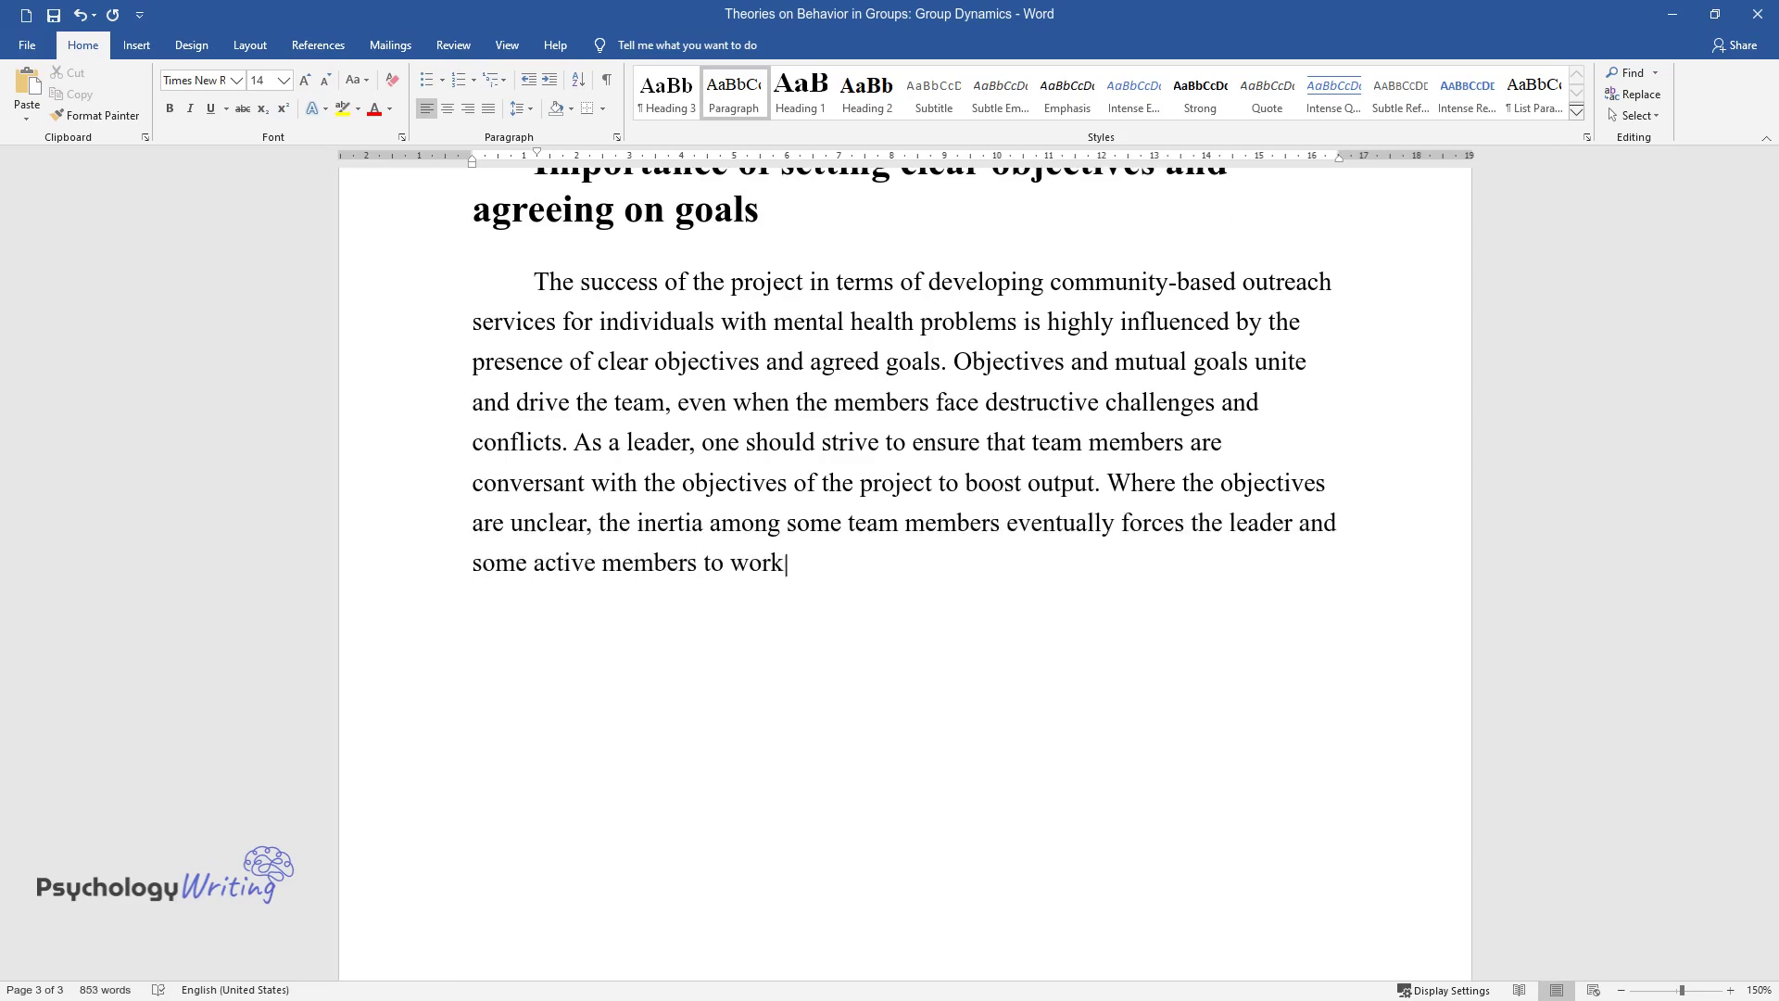
{"action": "type", "text": " on every task."}
{"action": "key", "text": "Return"}
Add the heading 'Paying attention to the individual development of your team members' and its paragraph.
{"action": "type", "text": "P"}
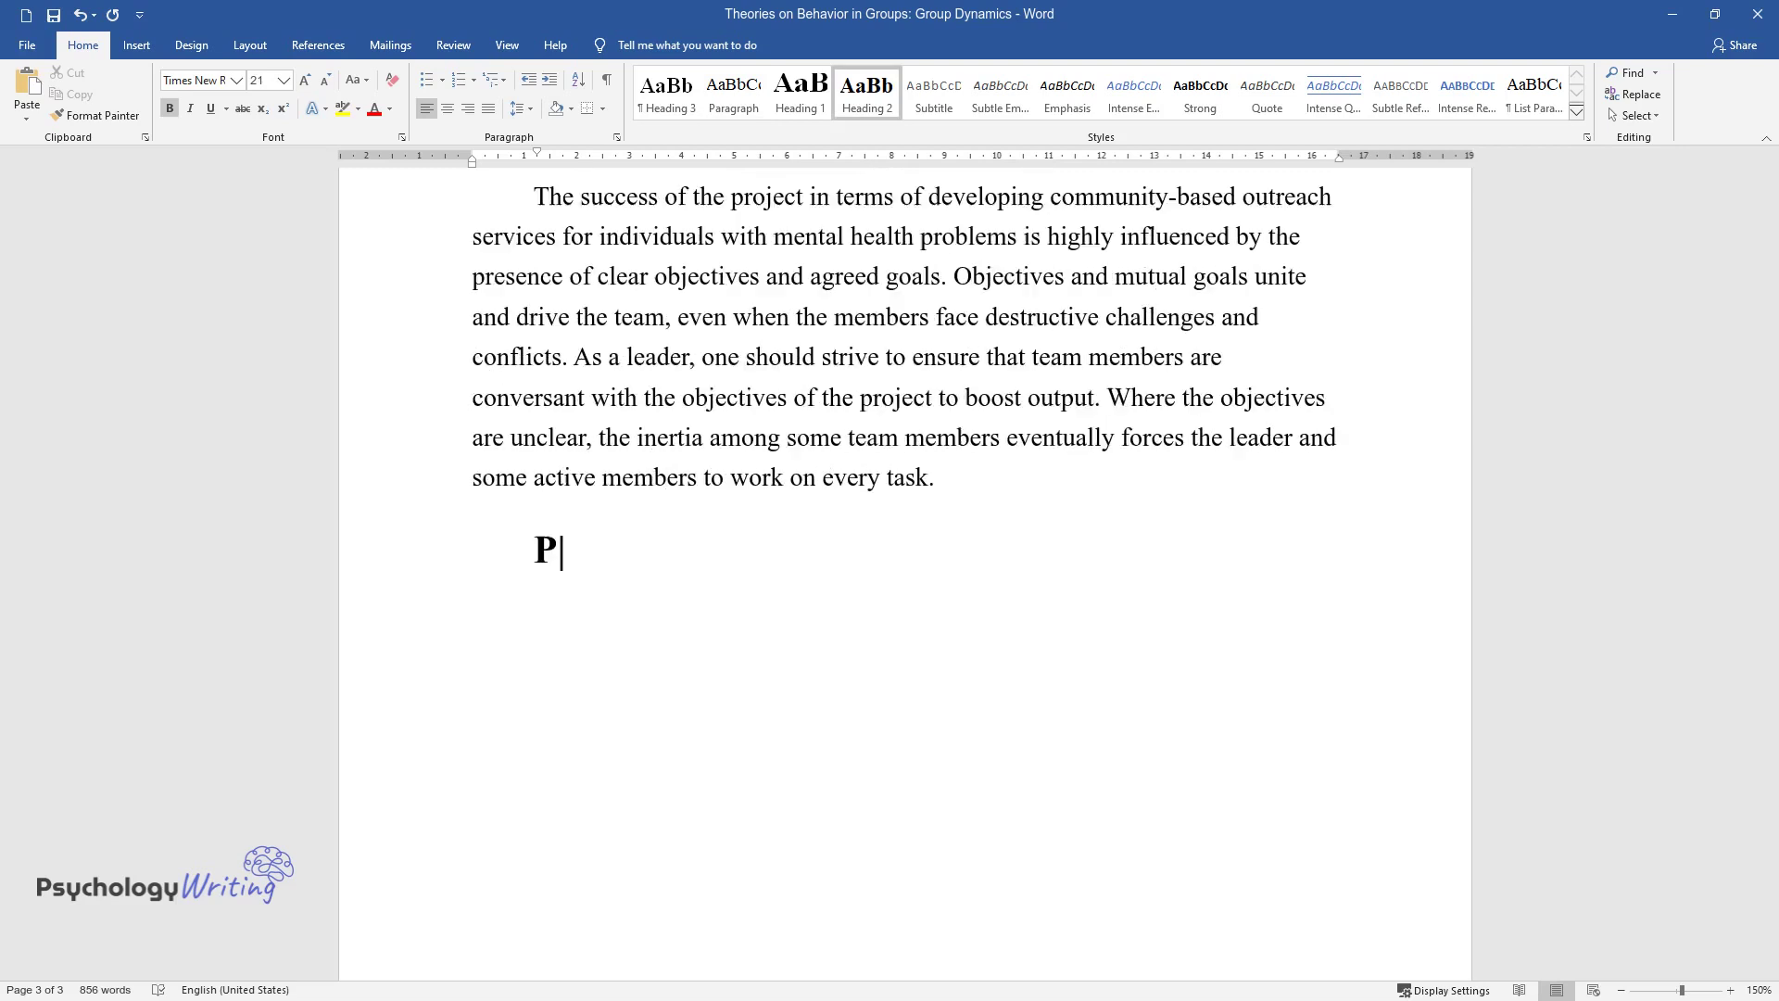
{"action": "type", "text": "aying attention to the individual"}
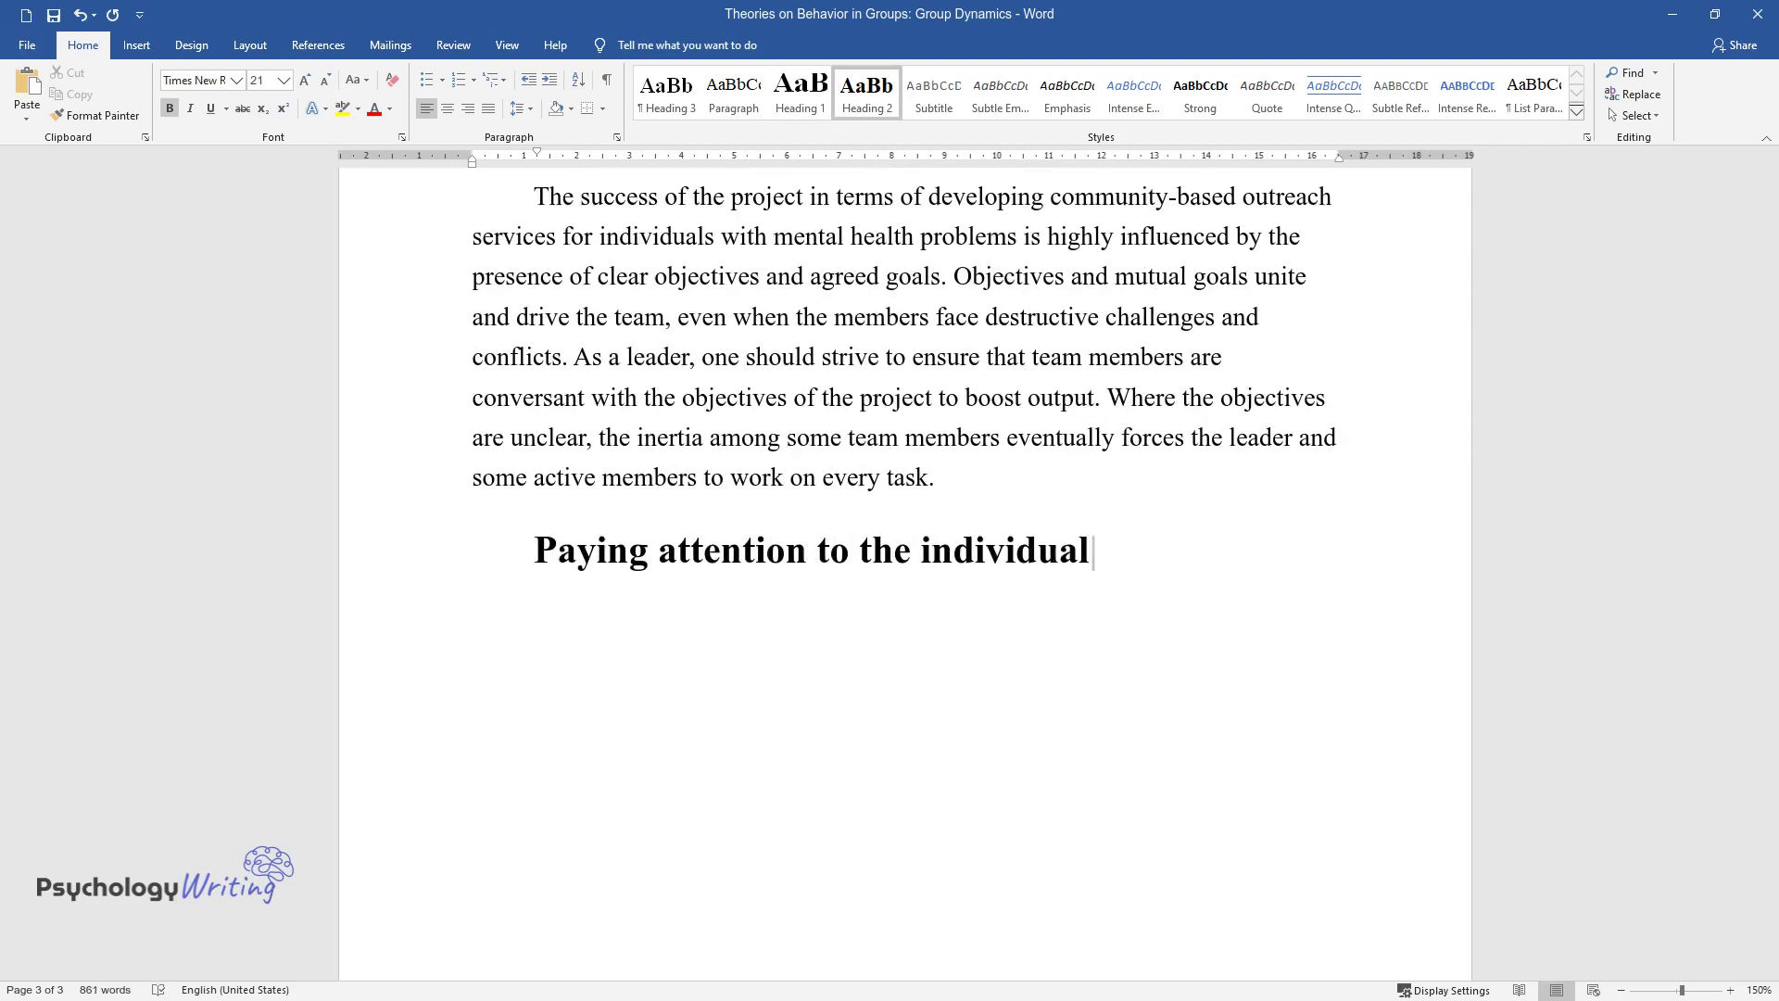
{"action": "type", "text": " development of your team members"}
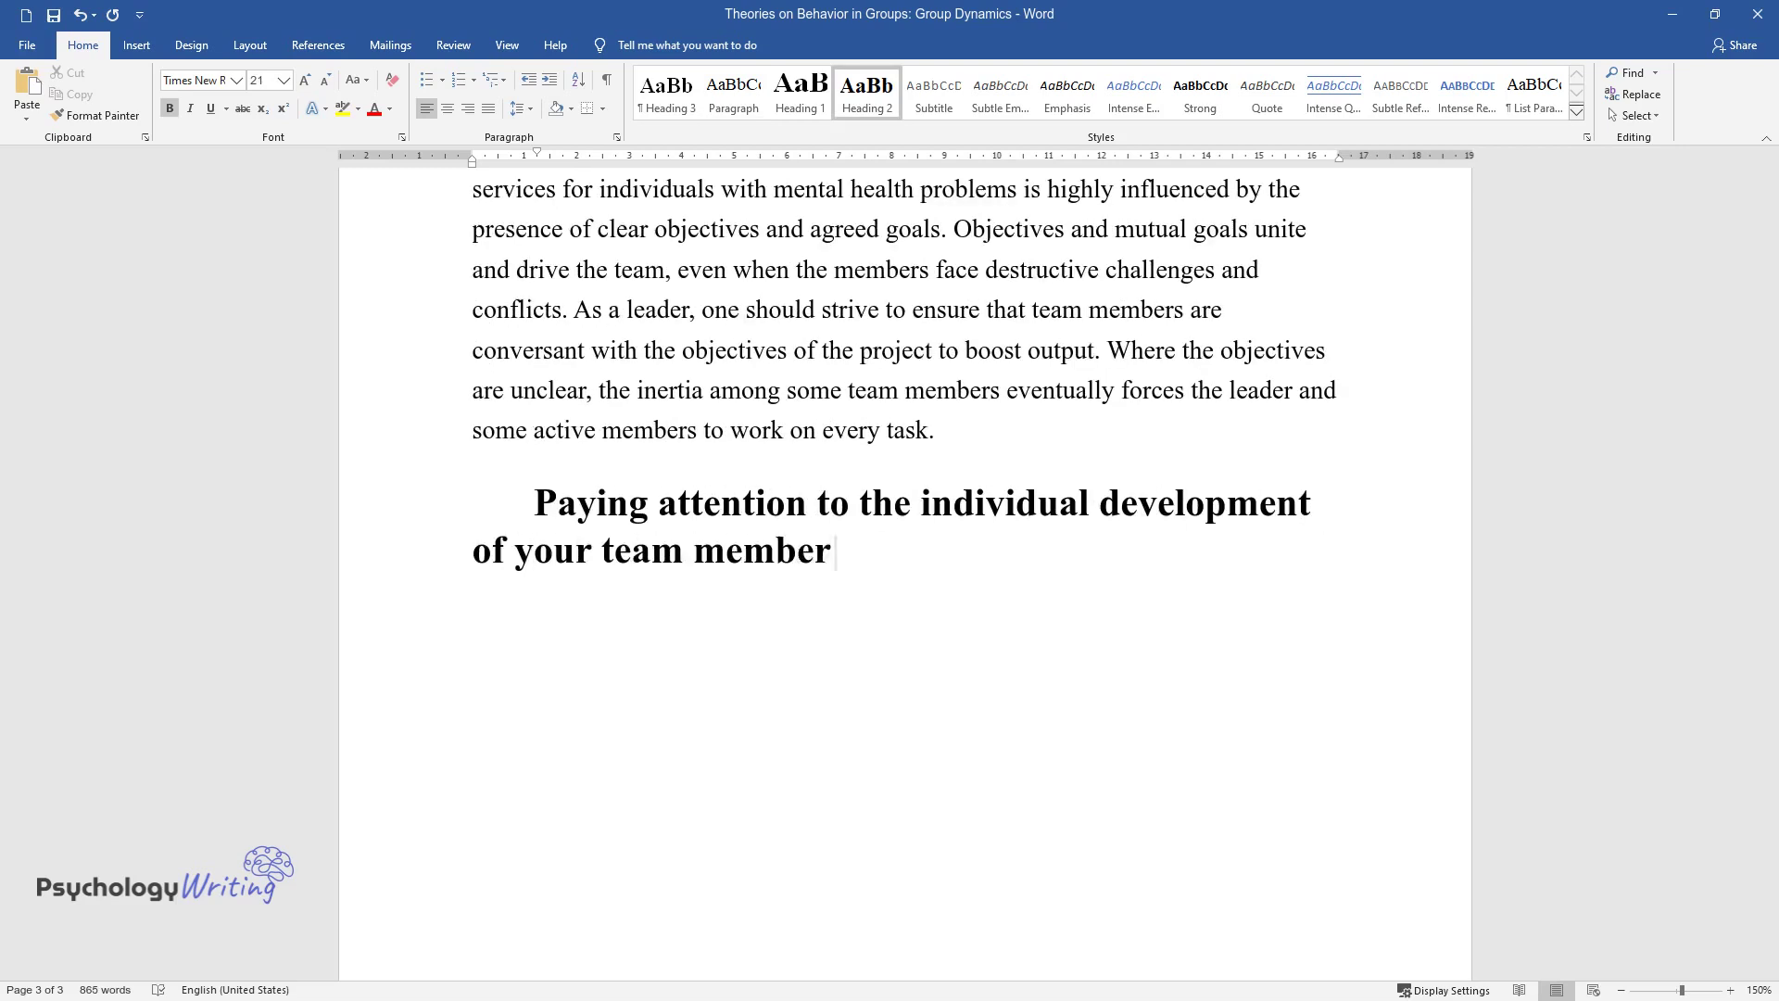
{"action": "key", "text": "Return"}
{"action": "type", "text": "Individ"}
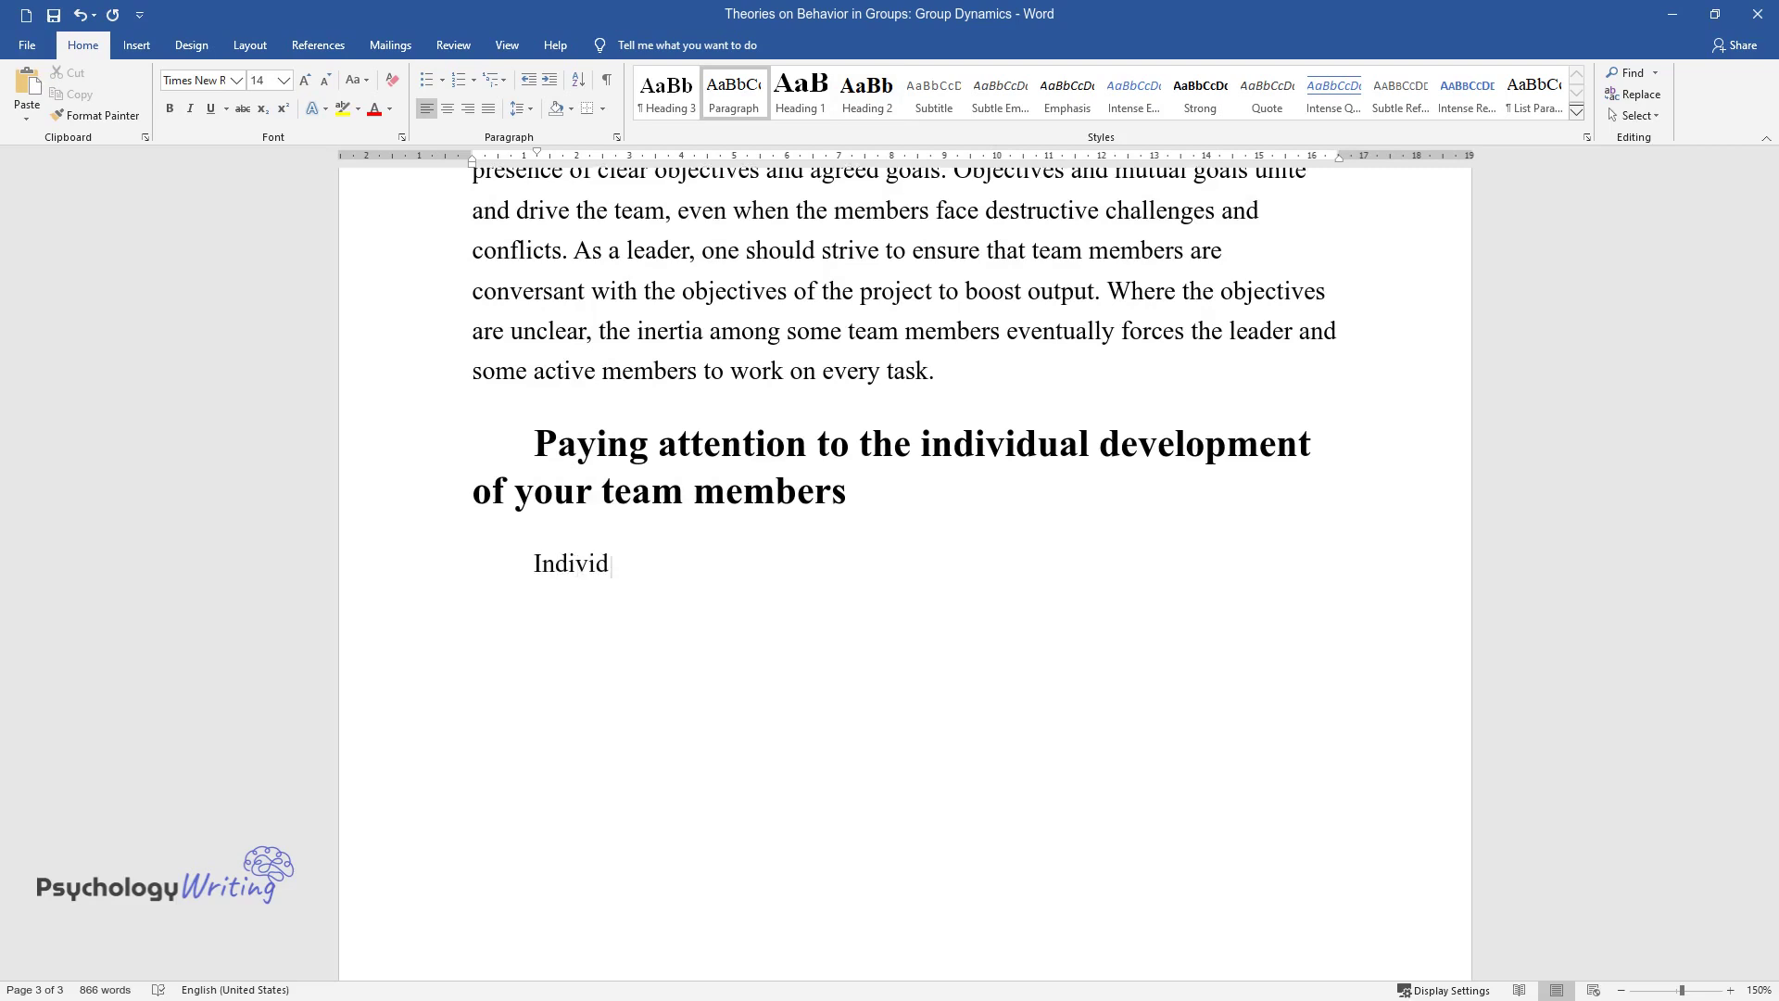
{"action": "type", "text": "ual development entails promoting "}
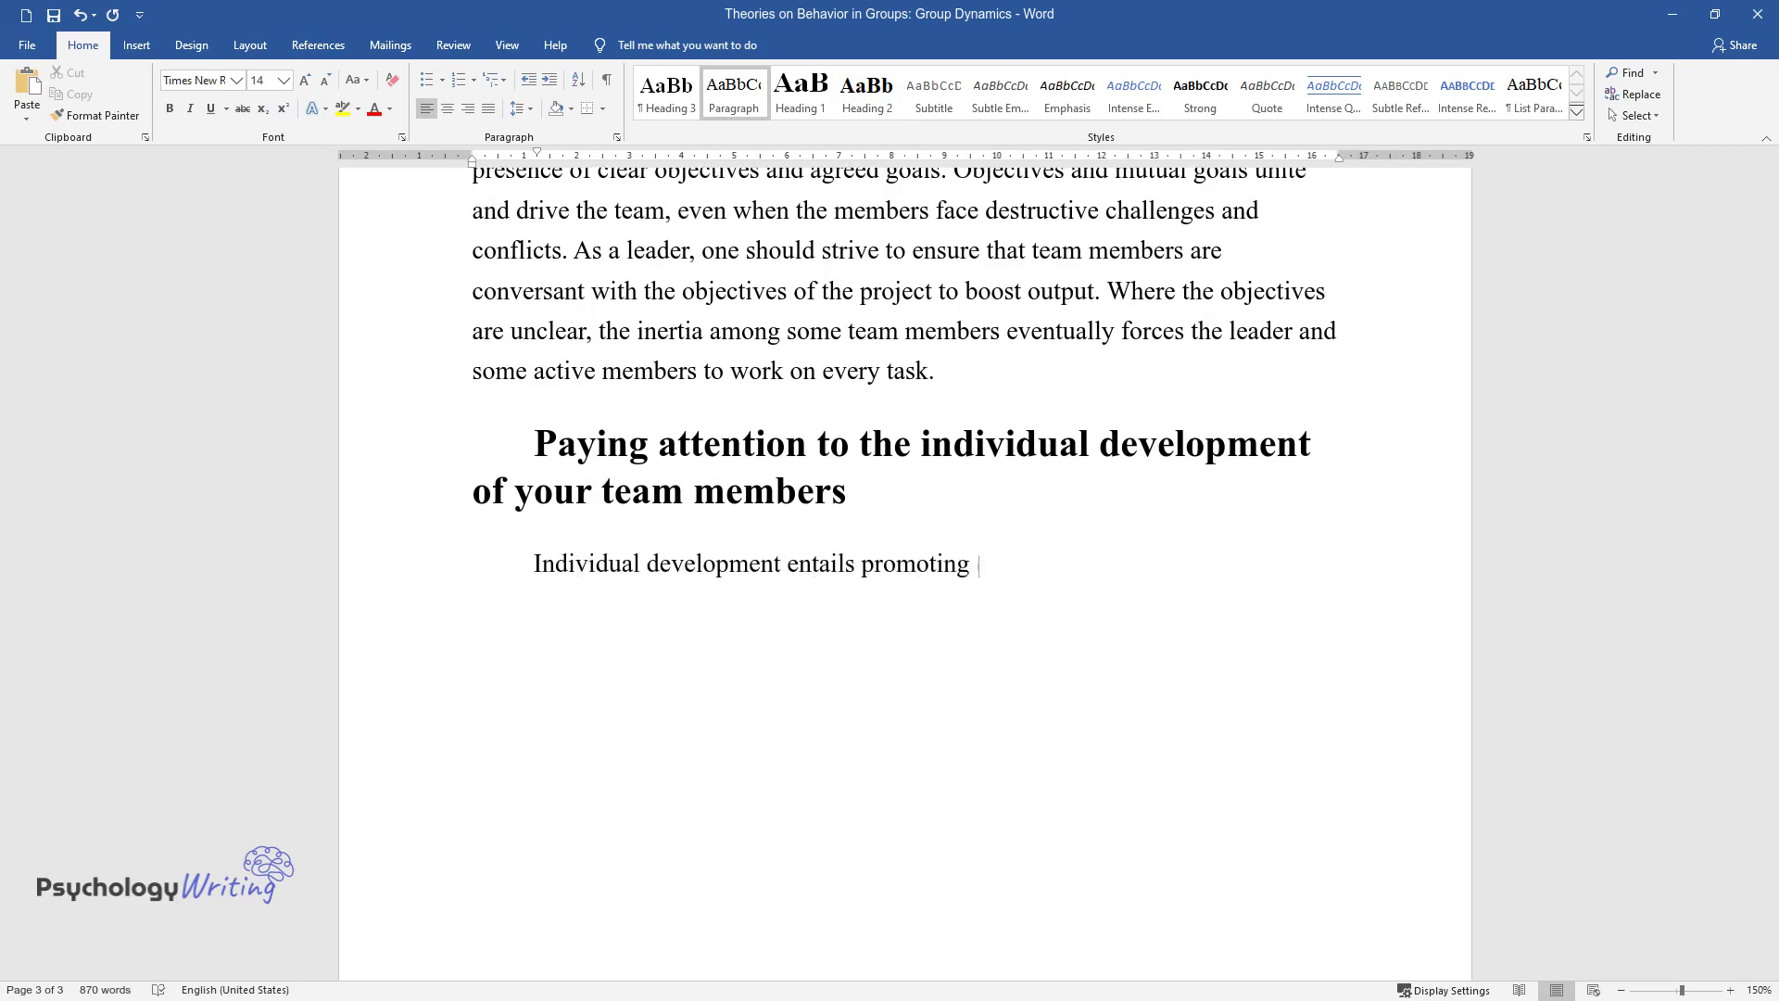
{"action": "type", "text": "the well-being, career, as well as"}
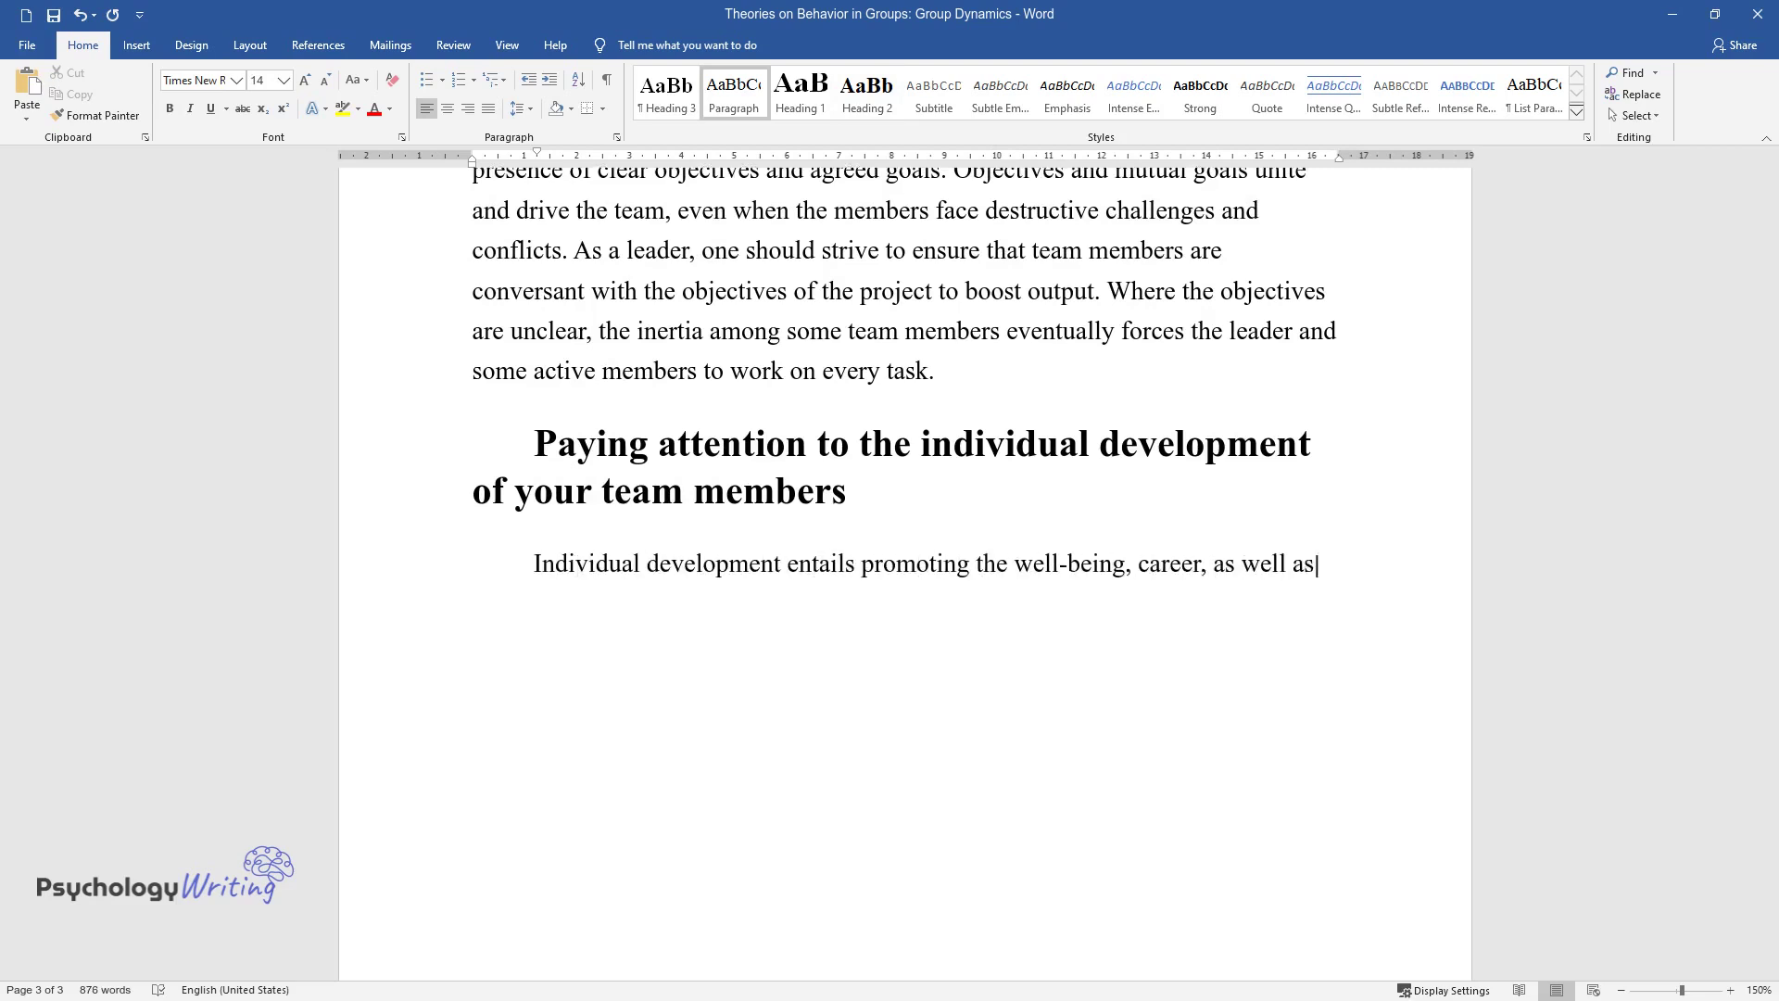
{"action": "type", "text": " habits of team members. A team is"}
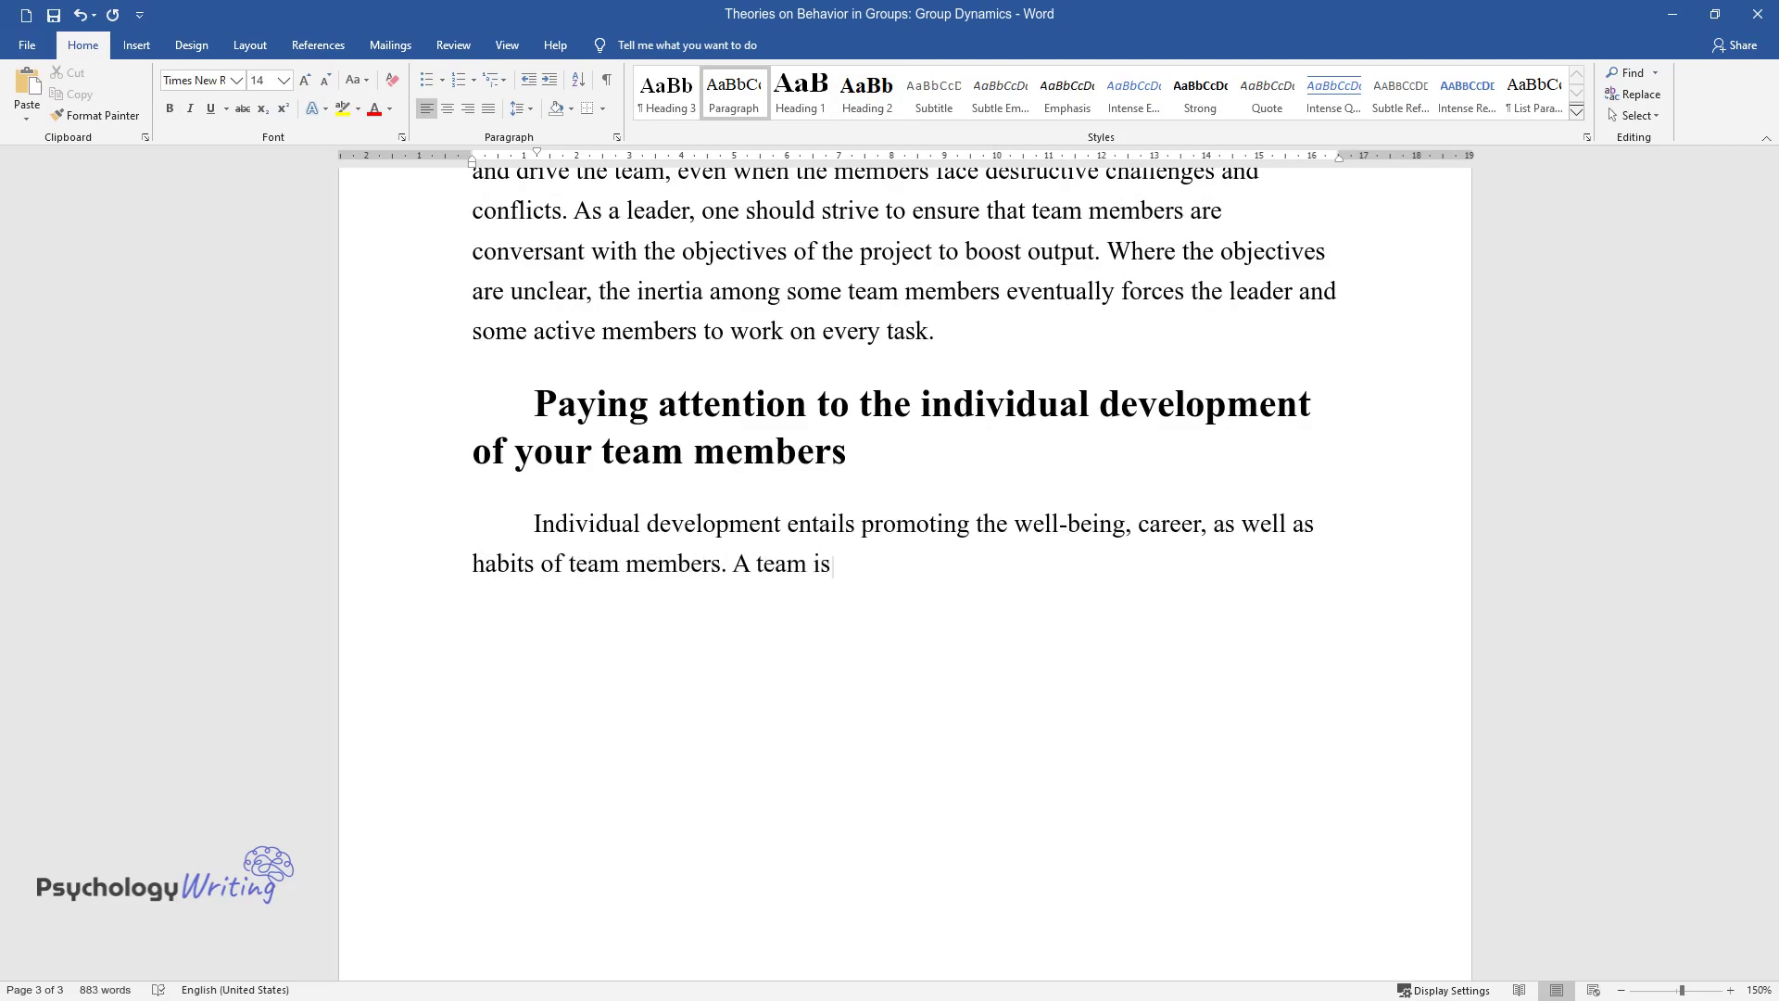
{"action": "type", "text": " only as strong as its shakiest li"}
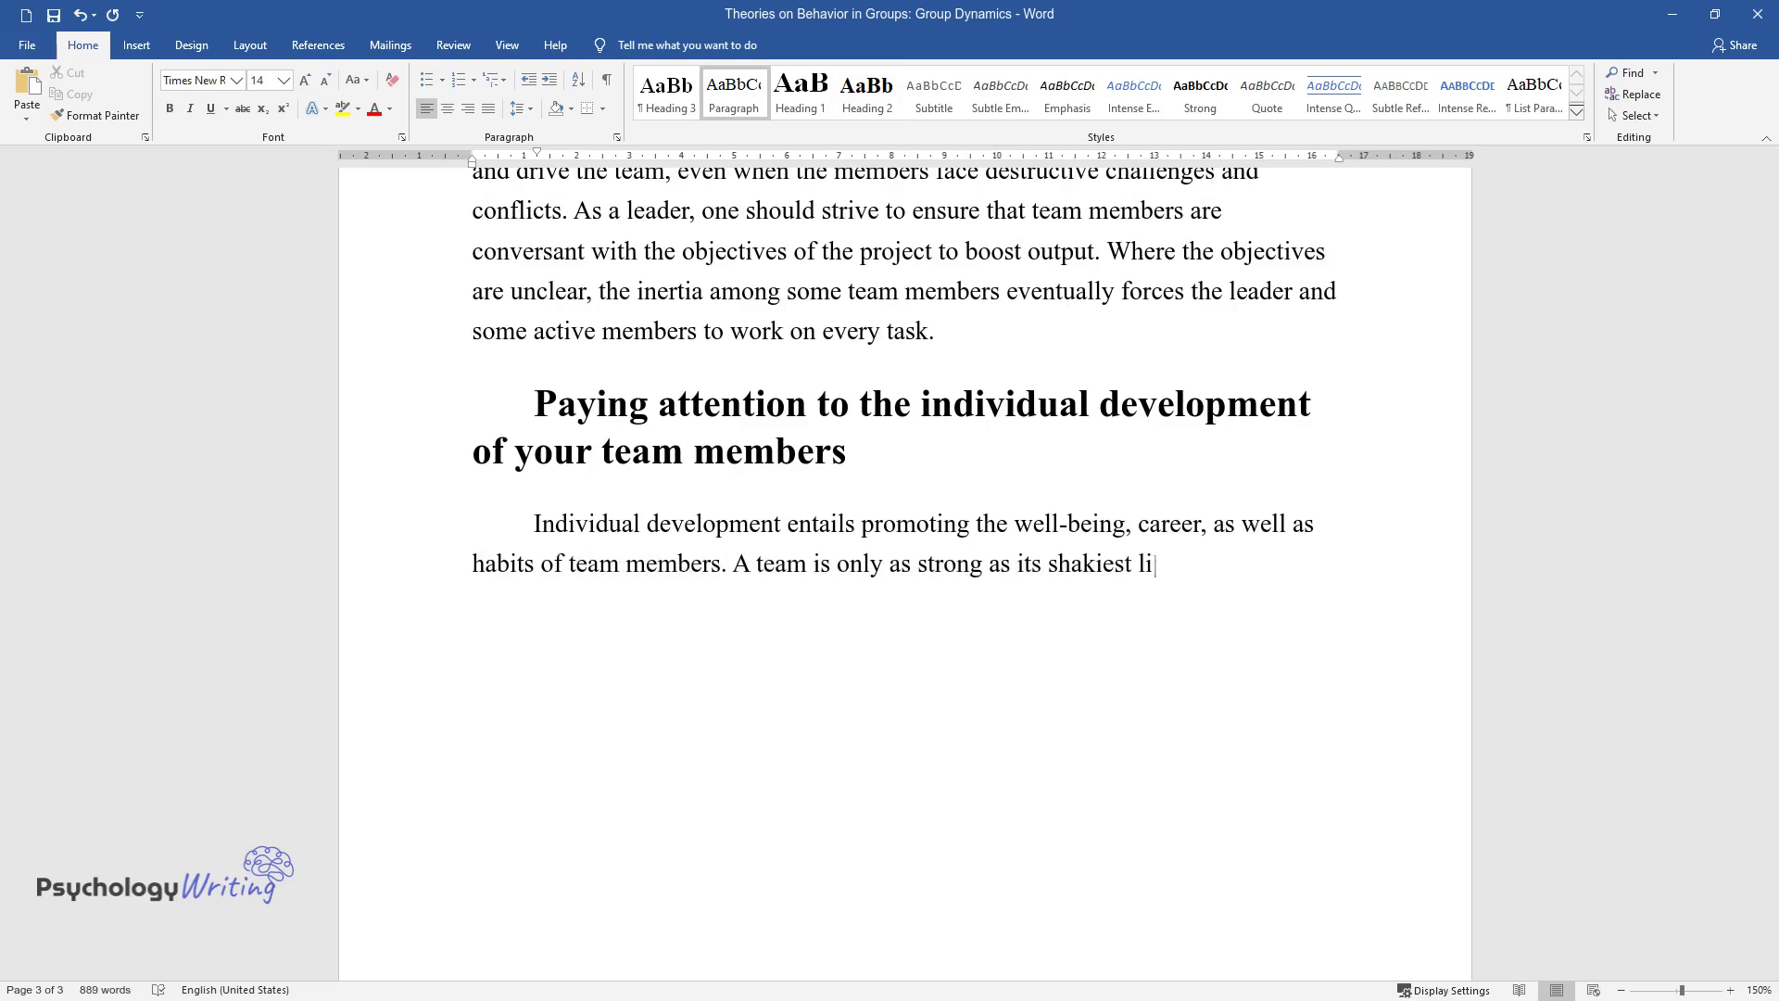
{"action": "type", "text": "nk. Consider Maslow’s theory, whic"}
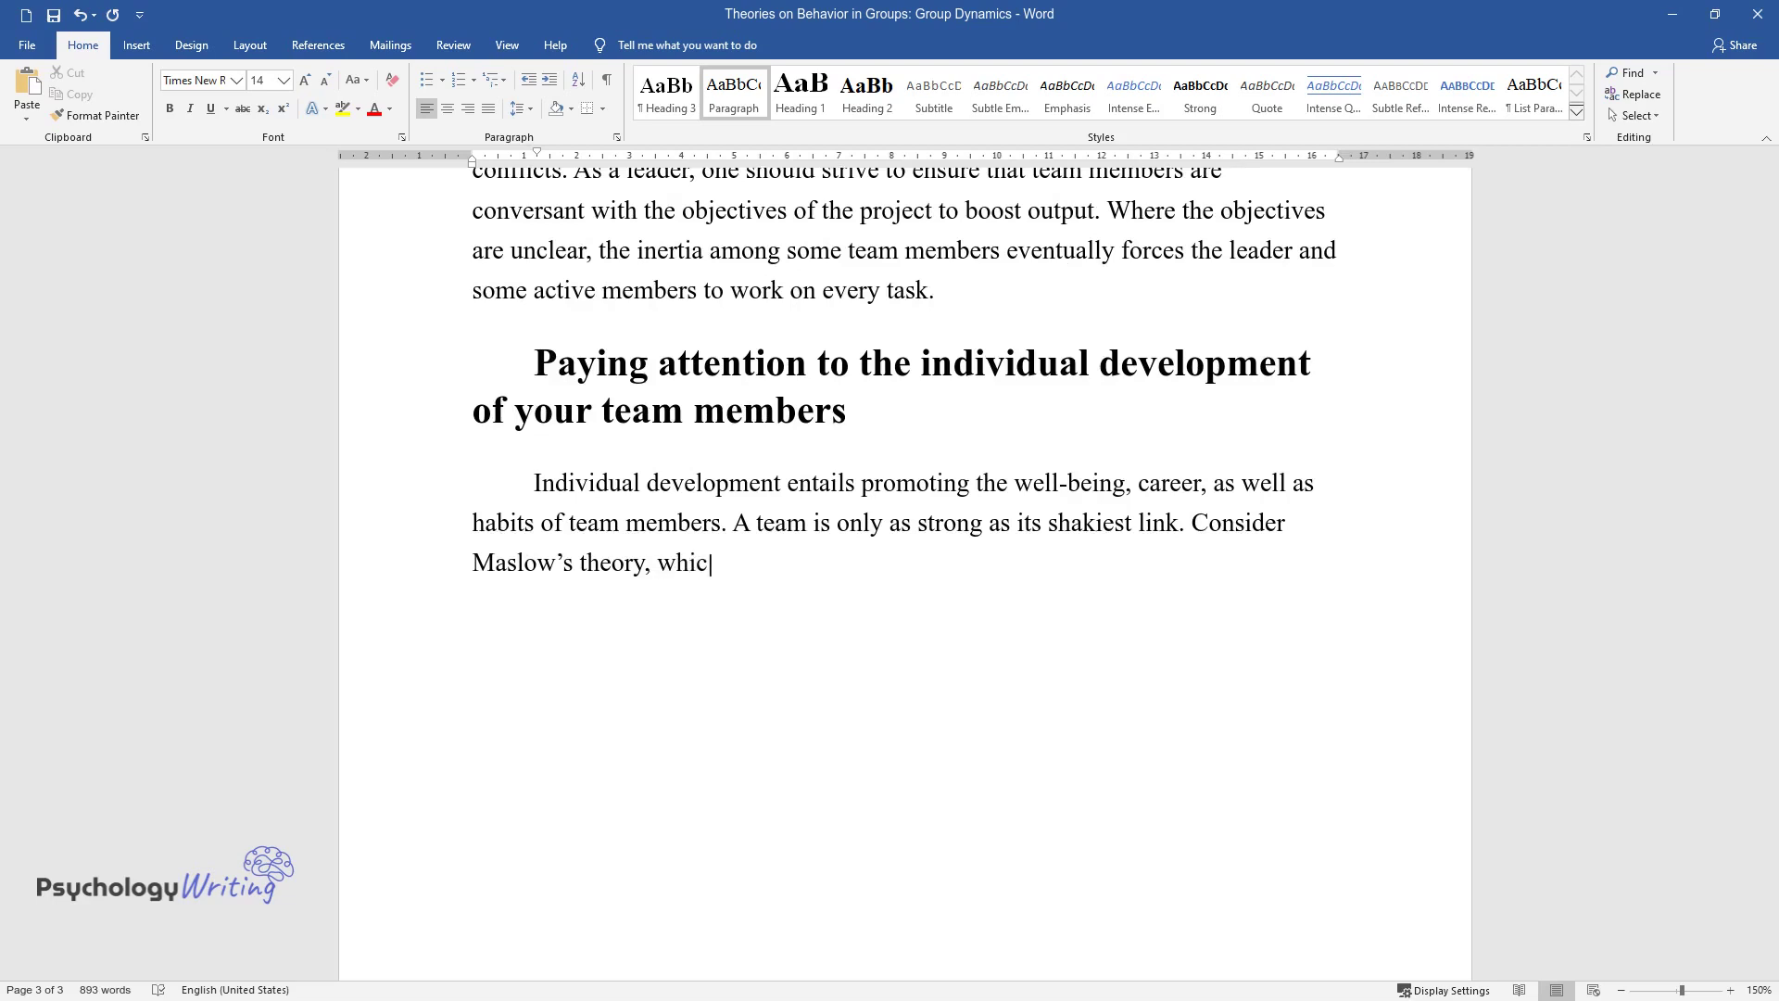
{"action": "type", "text": "h puts self-actualization at the "}
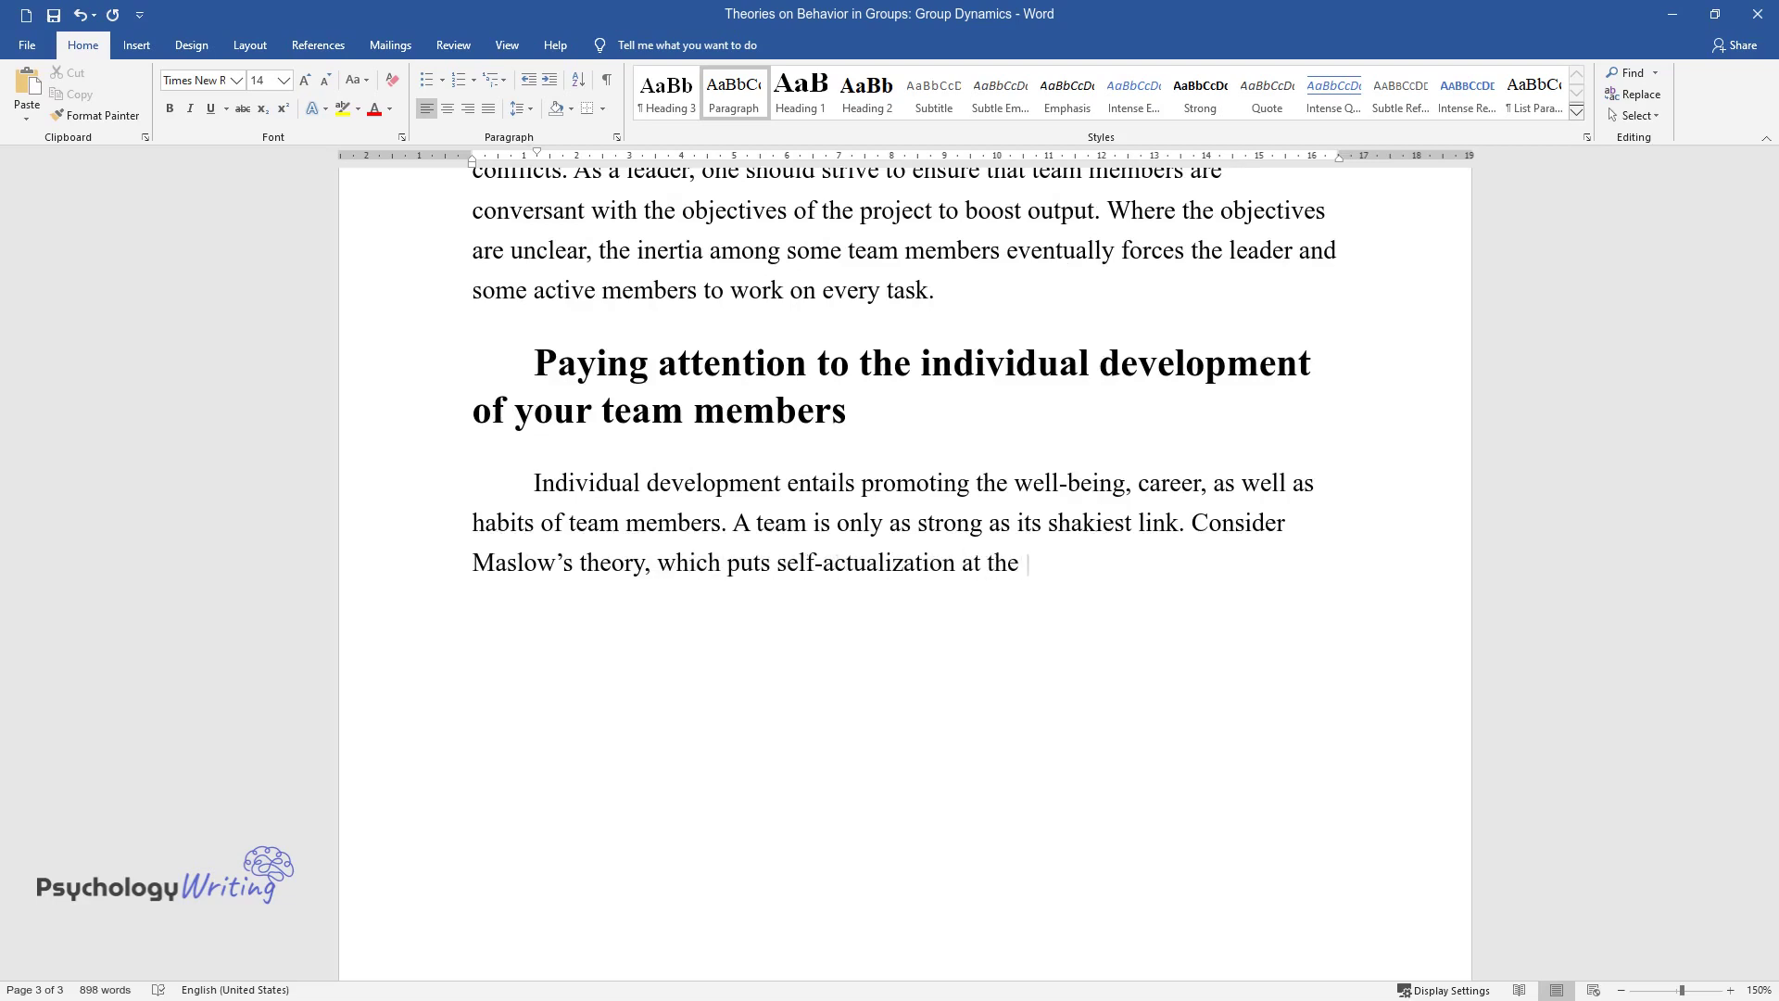
{"action": "type", "text": "zenith of the hierarchy of needs pyramid. When team"}
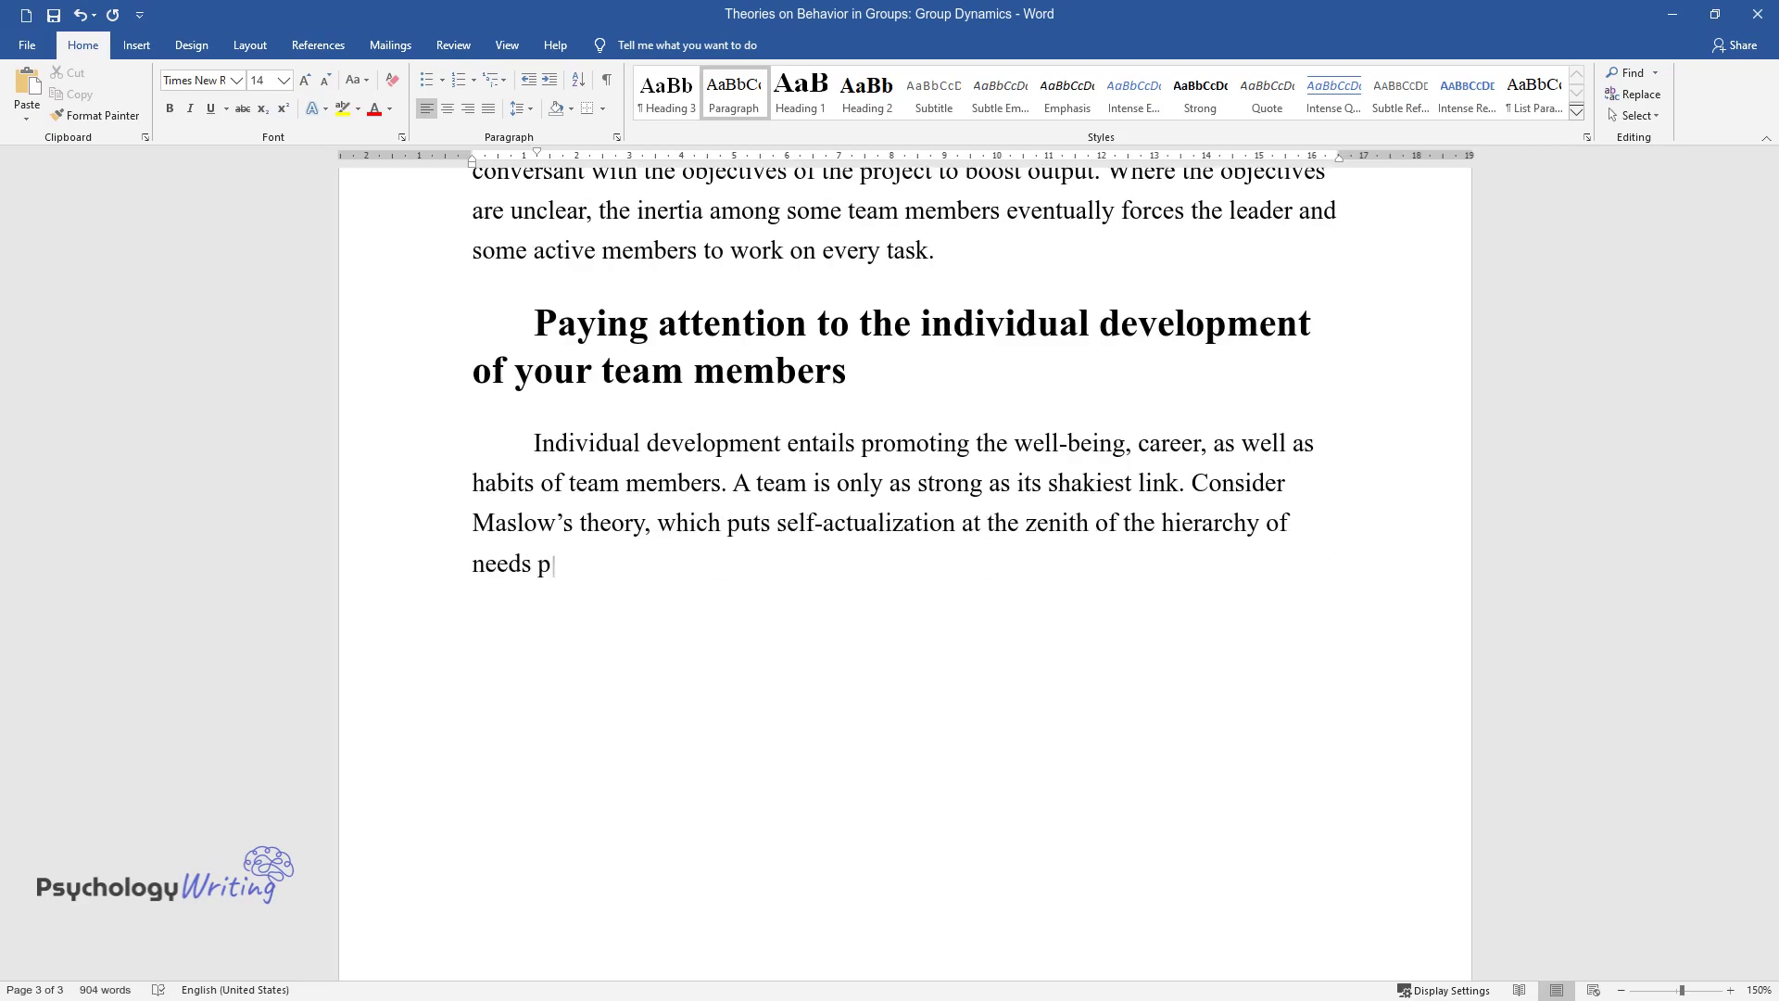
{"action": "type", "text": " members realize"}
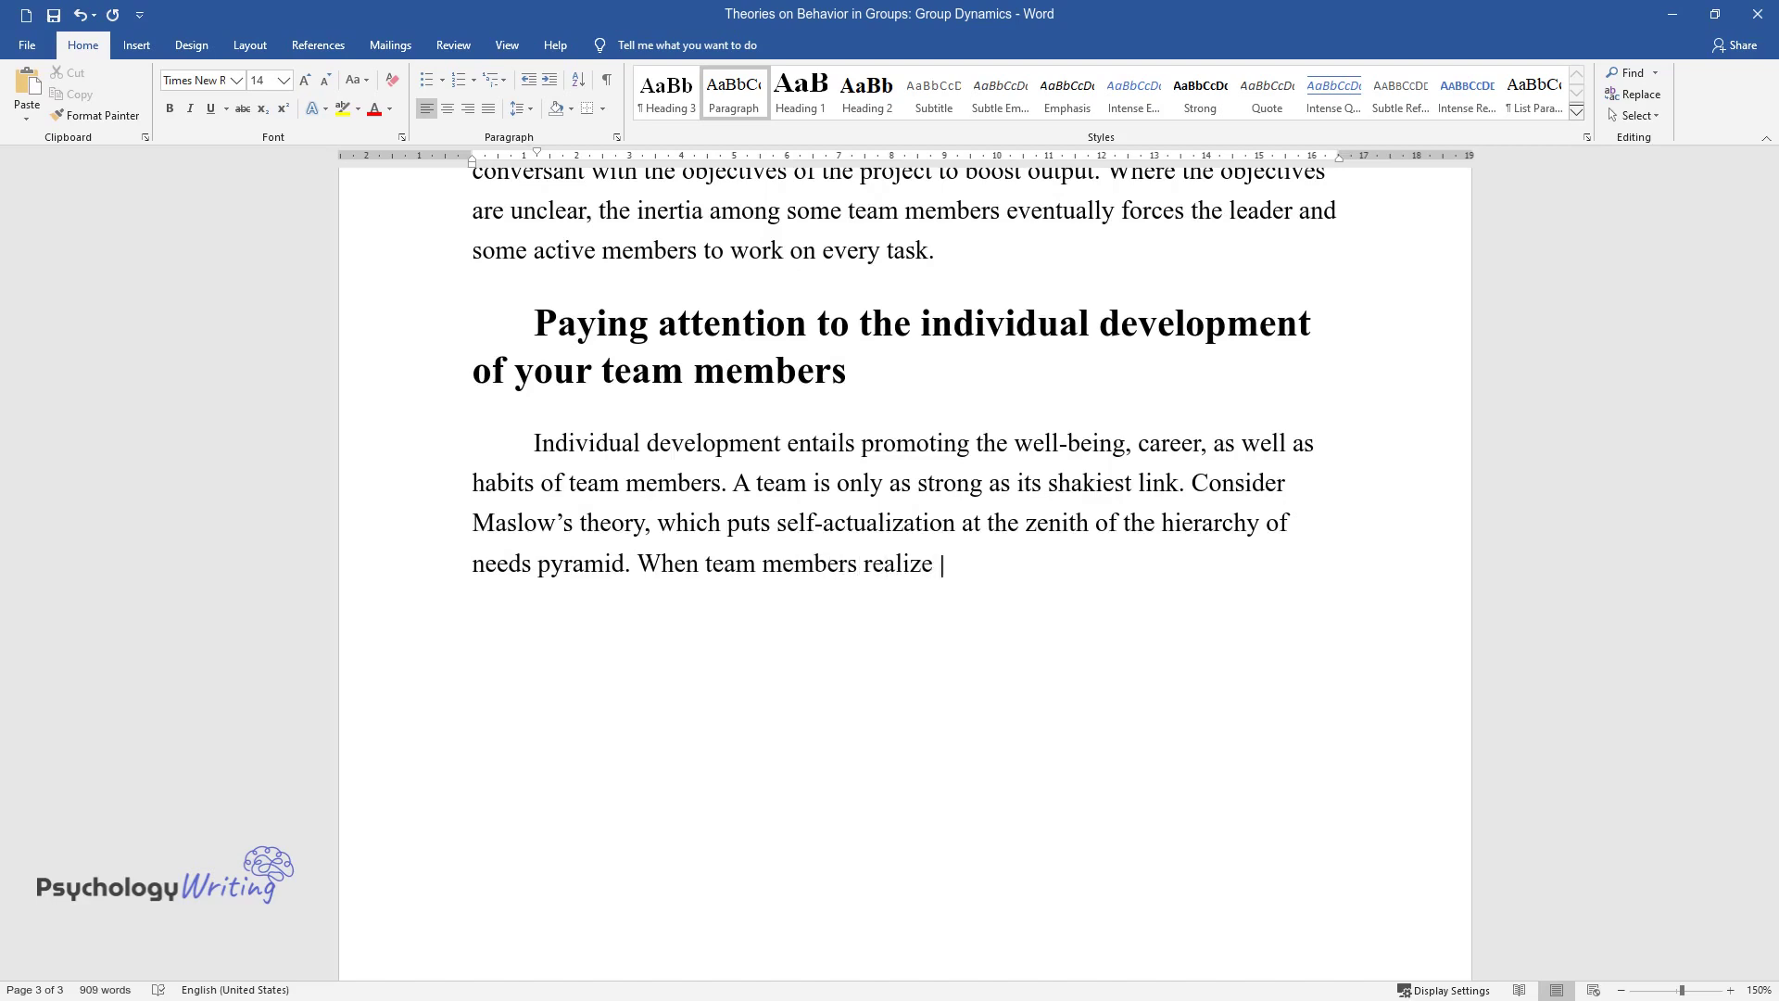
{"action": "type", "text": " that their leader is willing to he"}
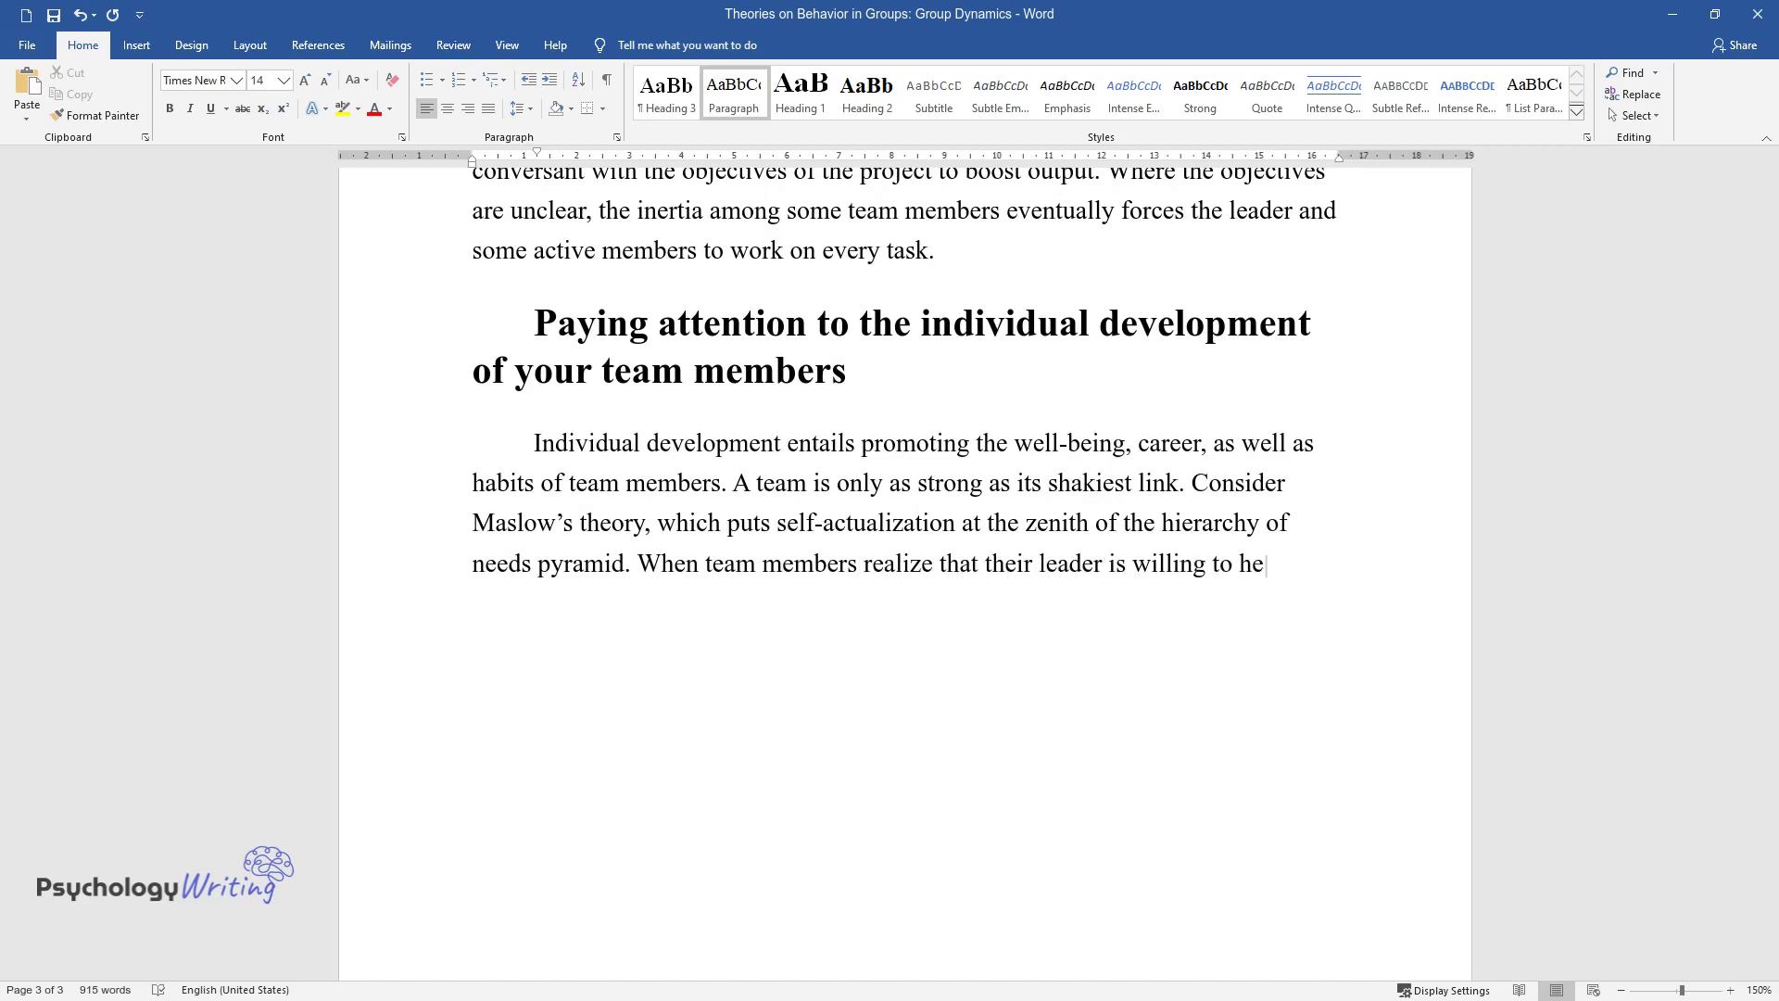
{"action": "type", "text": "lp them become what they desire, it results in some fundamental mer"}
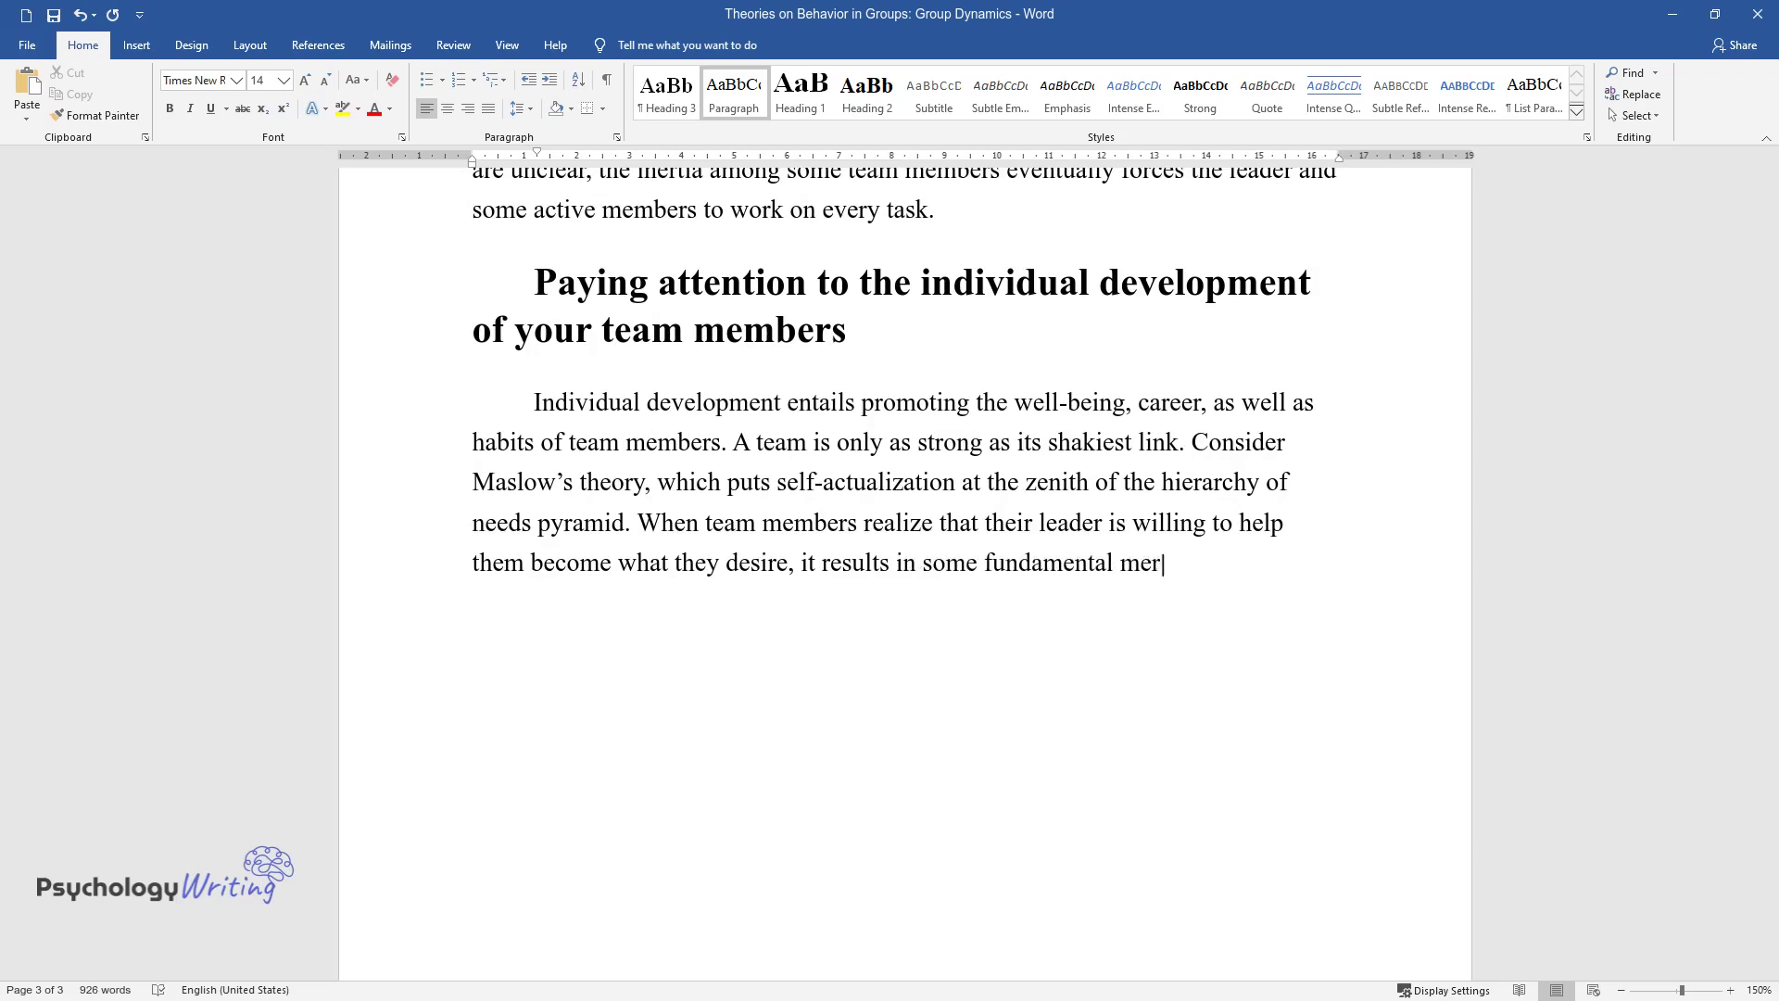
{"action": "type", "text": "its. Individual developmen"}
{"action": "type", "text": "t not onl"}
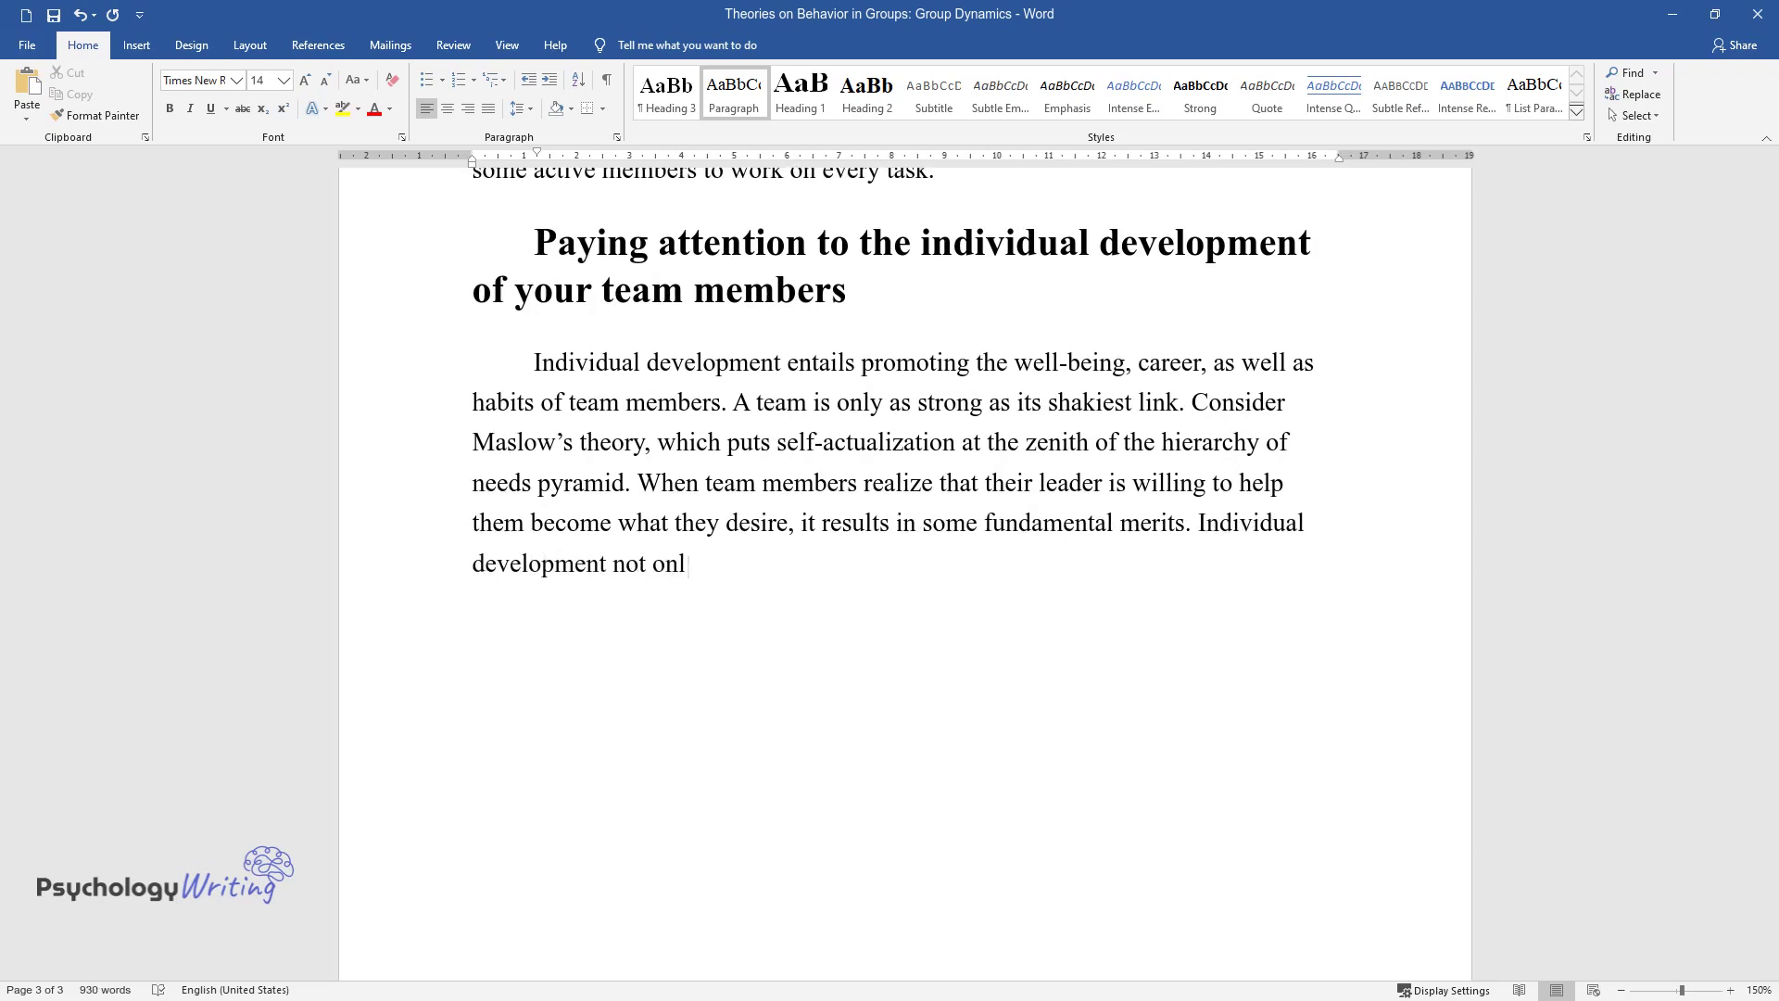
{"action": "type", "text": "y ensures that team members accomp"}
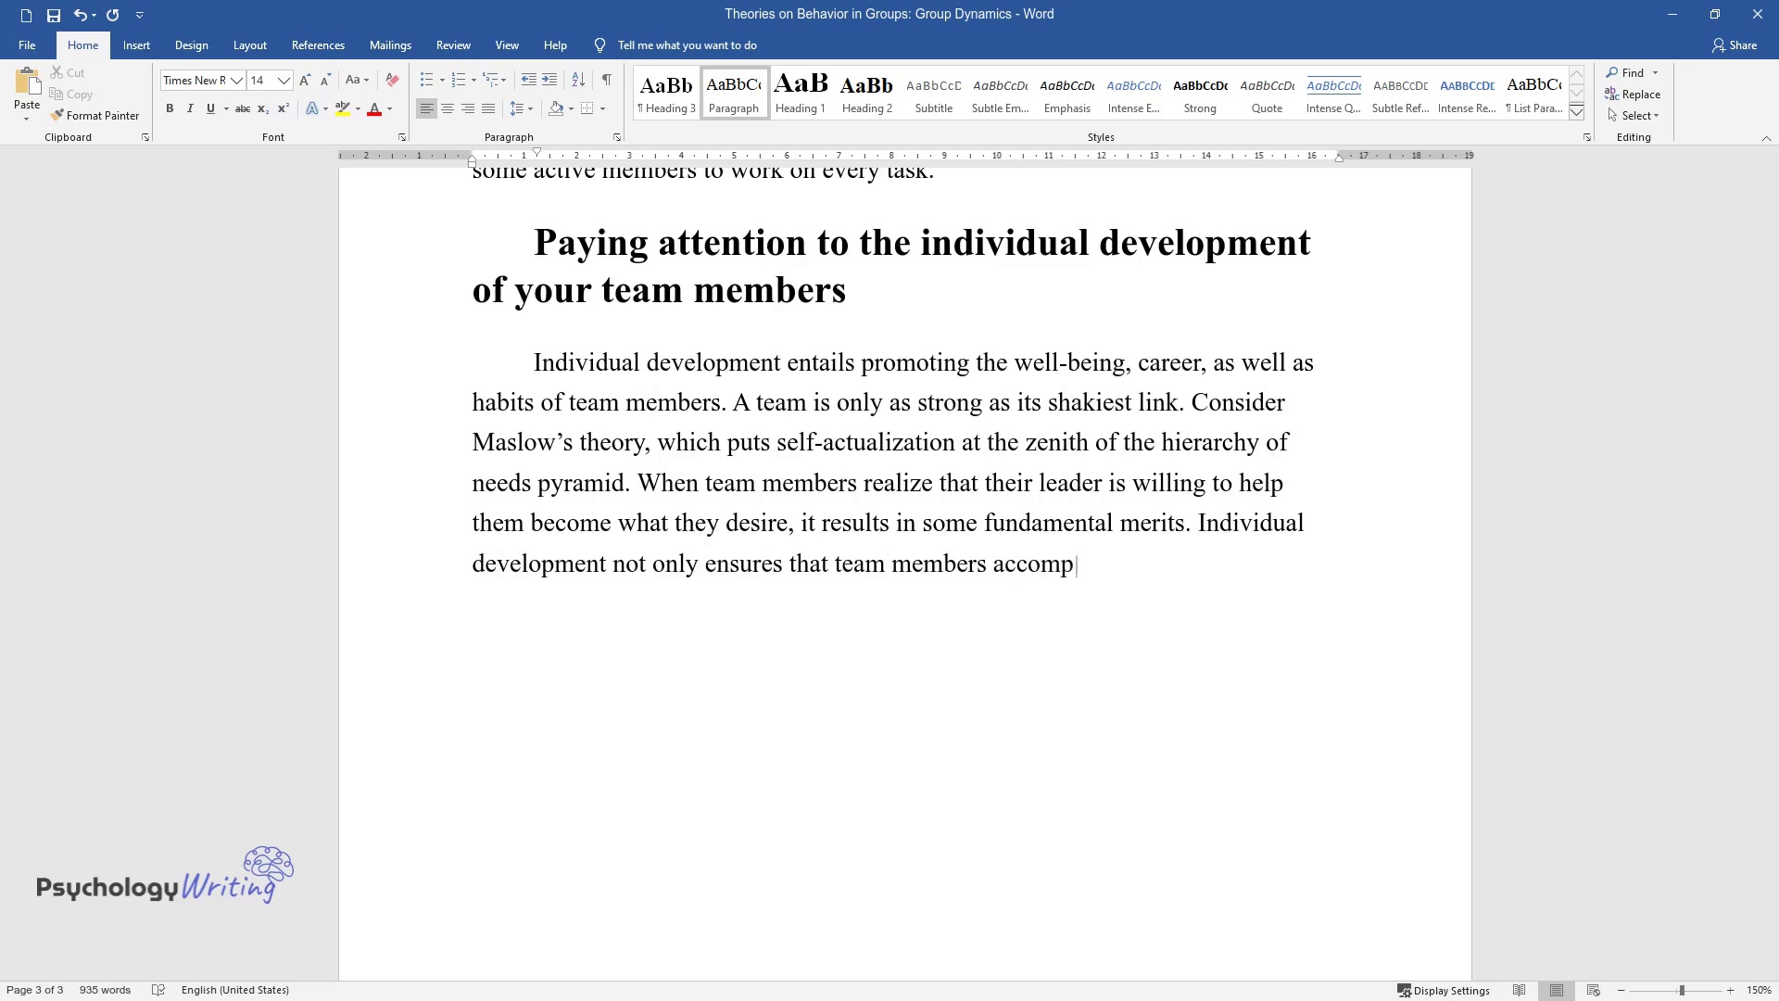
{"action": "type", "text": "lish their personal goals but also"}
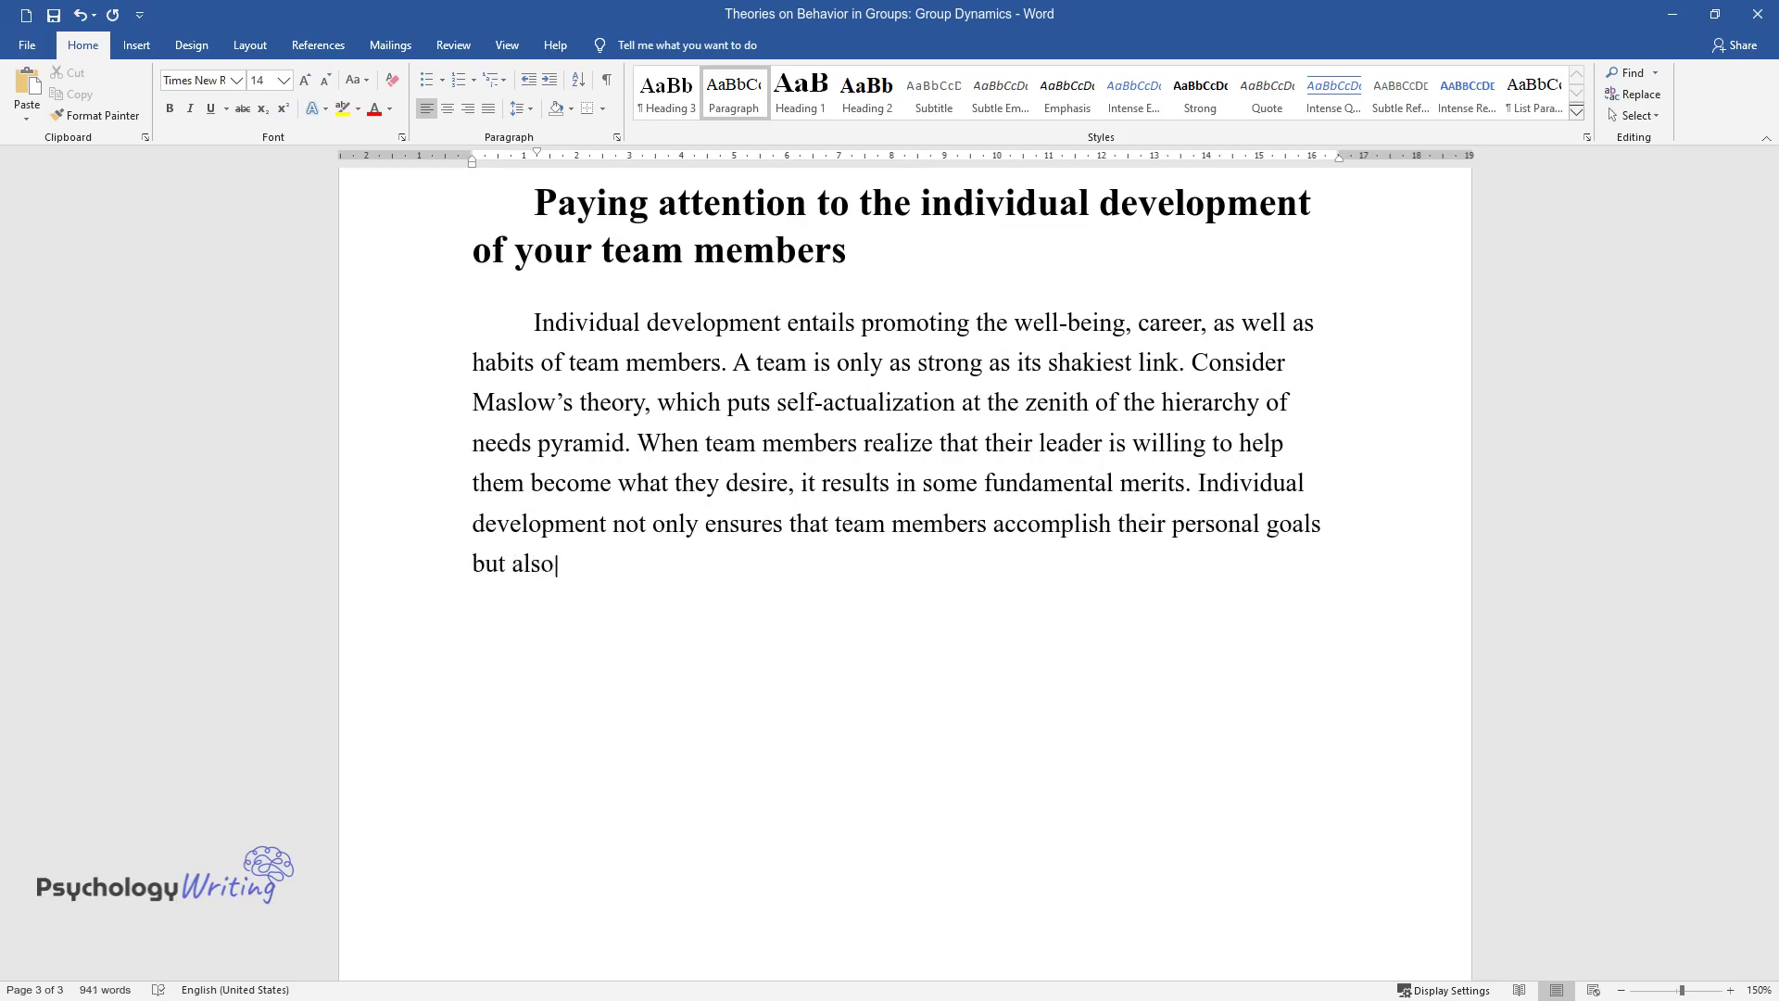
{"action": "type", "text": " improves their productivity. More"}
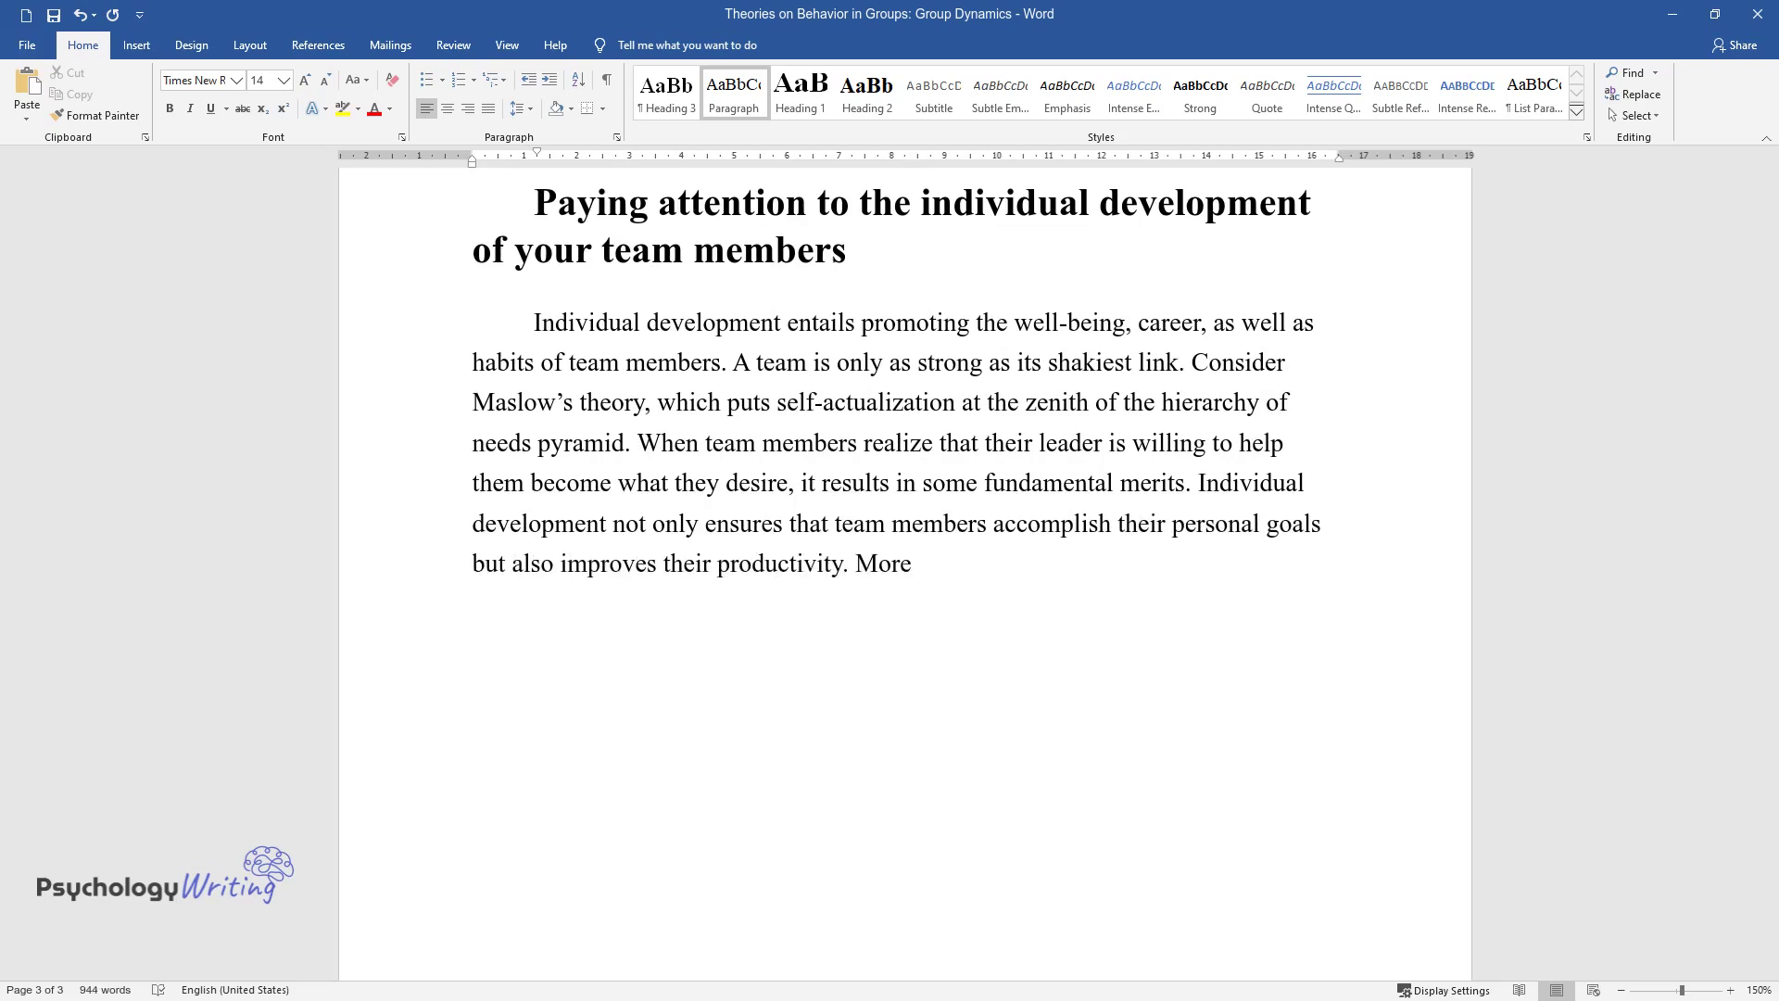
{"action": "type", "text": "over, it encourages loyalty and d"}
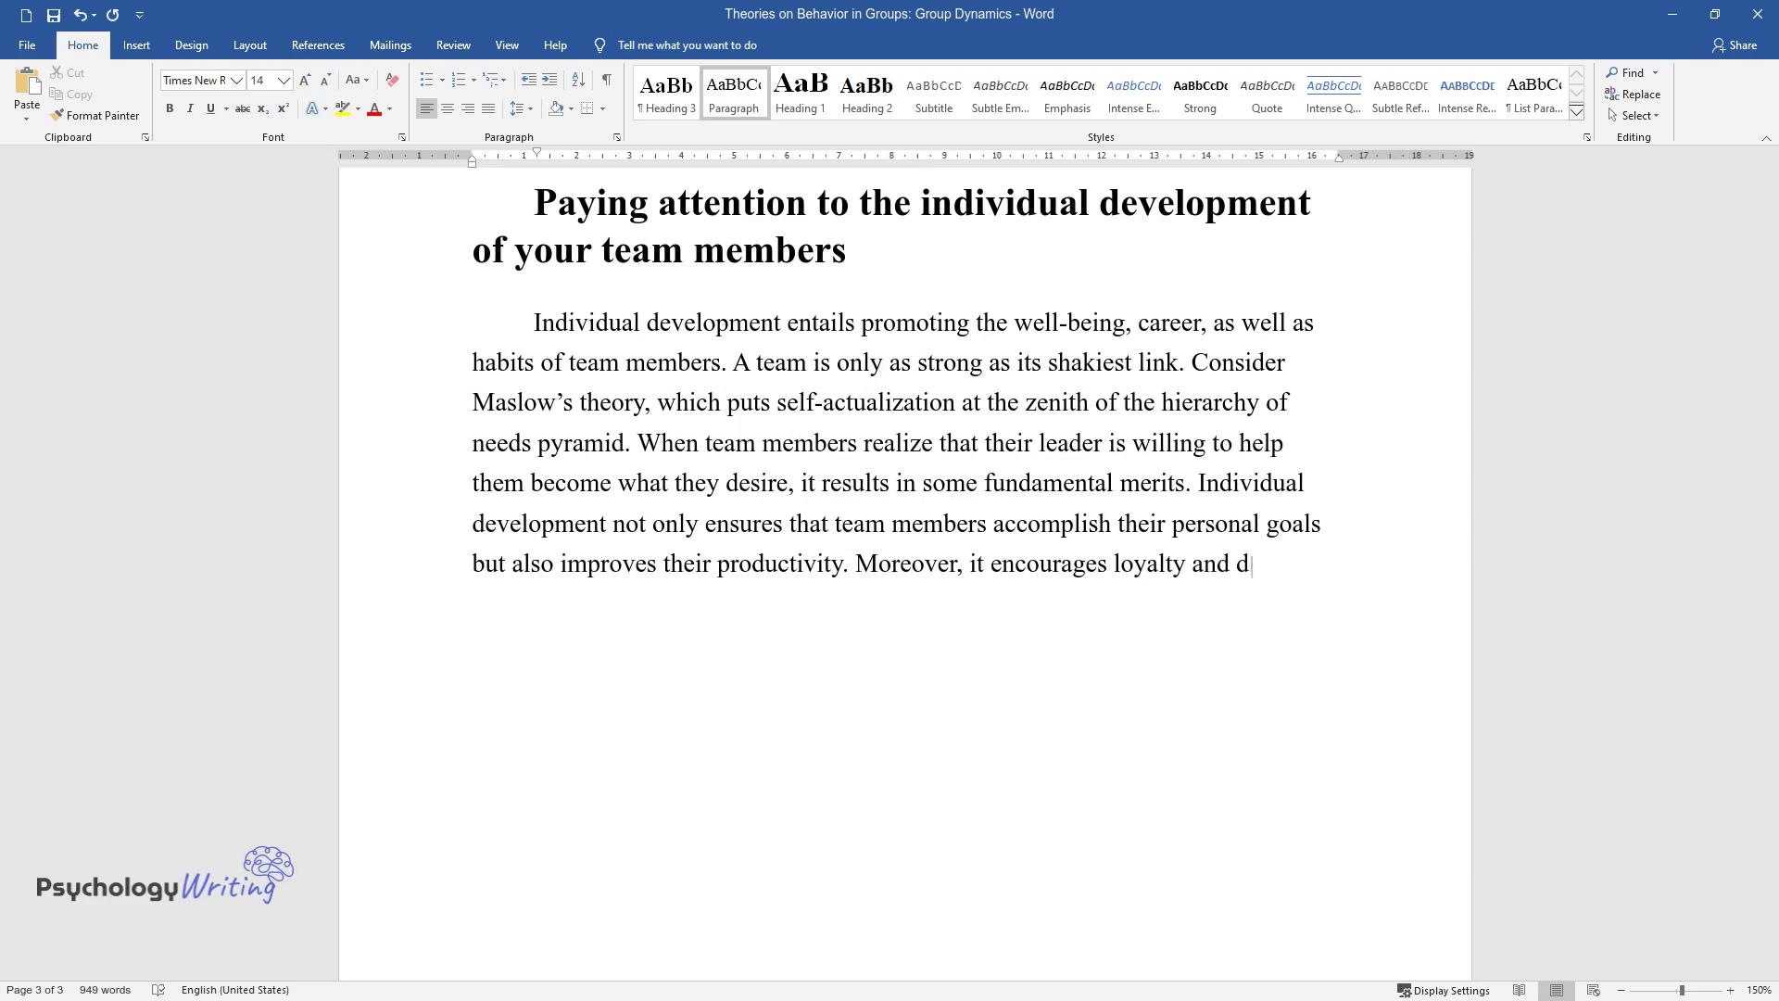
{"action": "type", "text": "edication to the team. Such charac"}
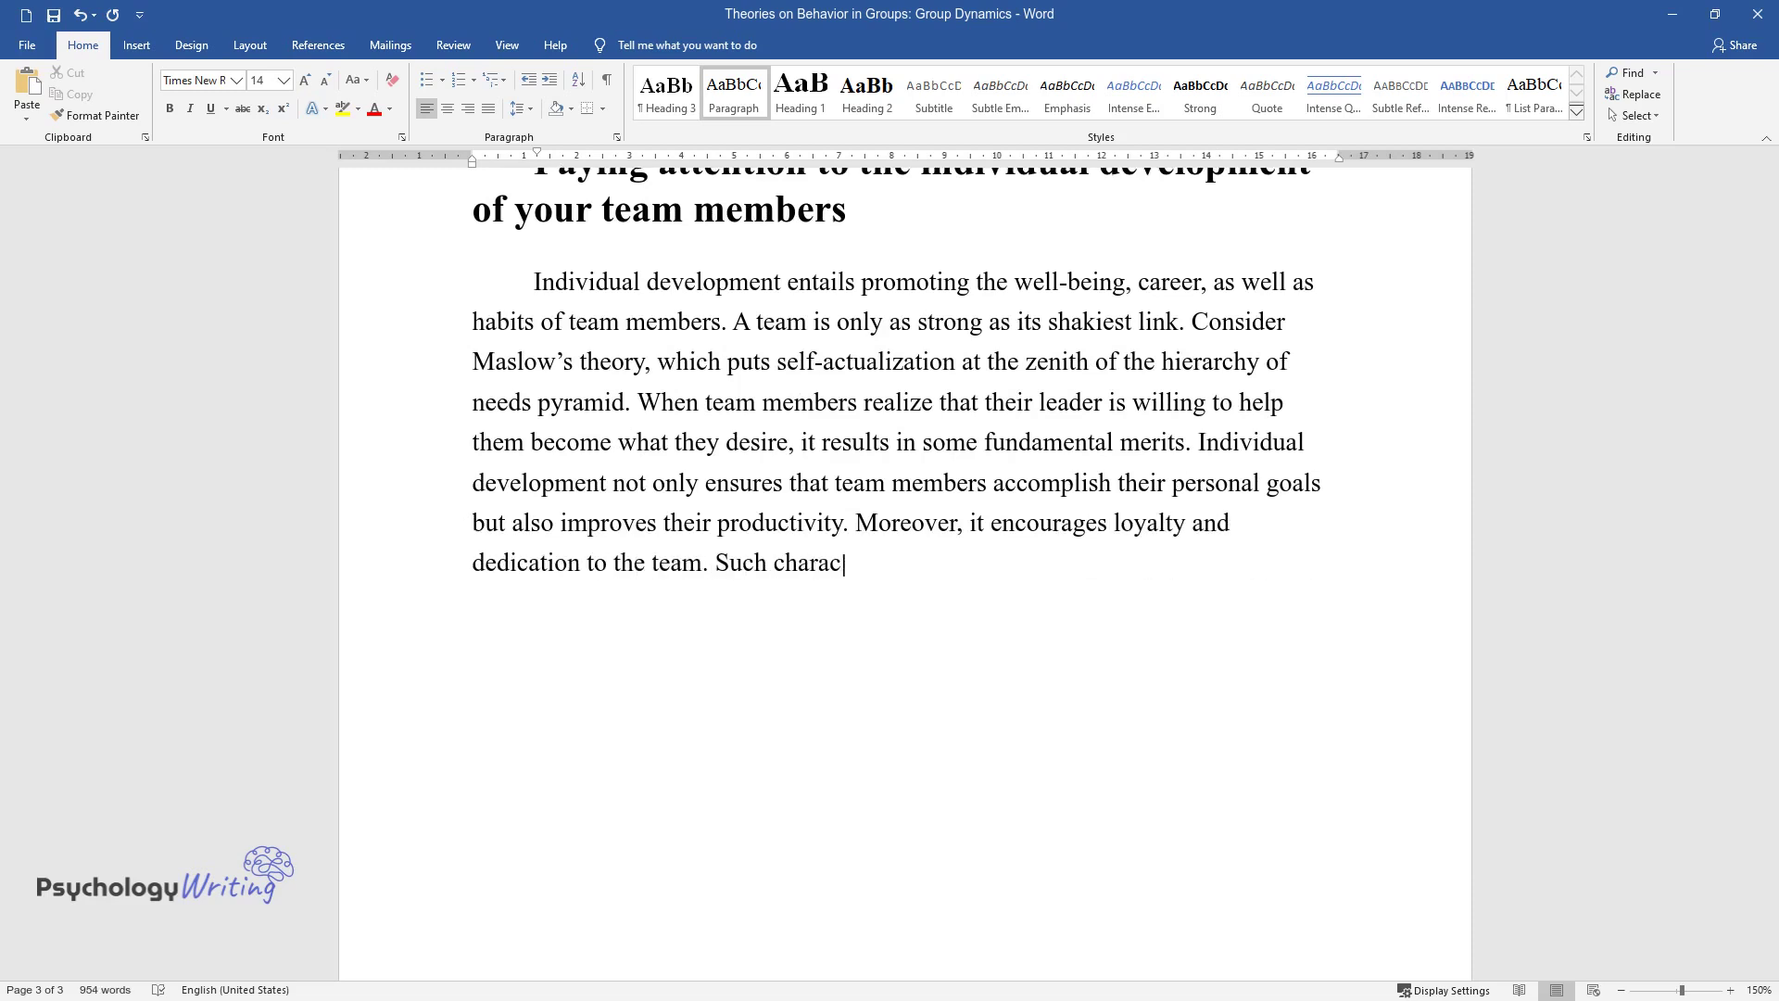
{"action": "type", "text": "teristics are crucial for a team of social workers "}
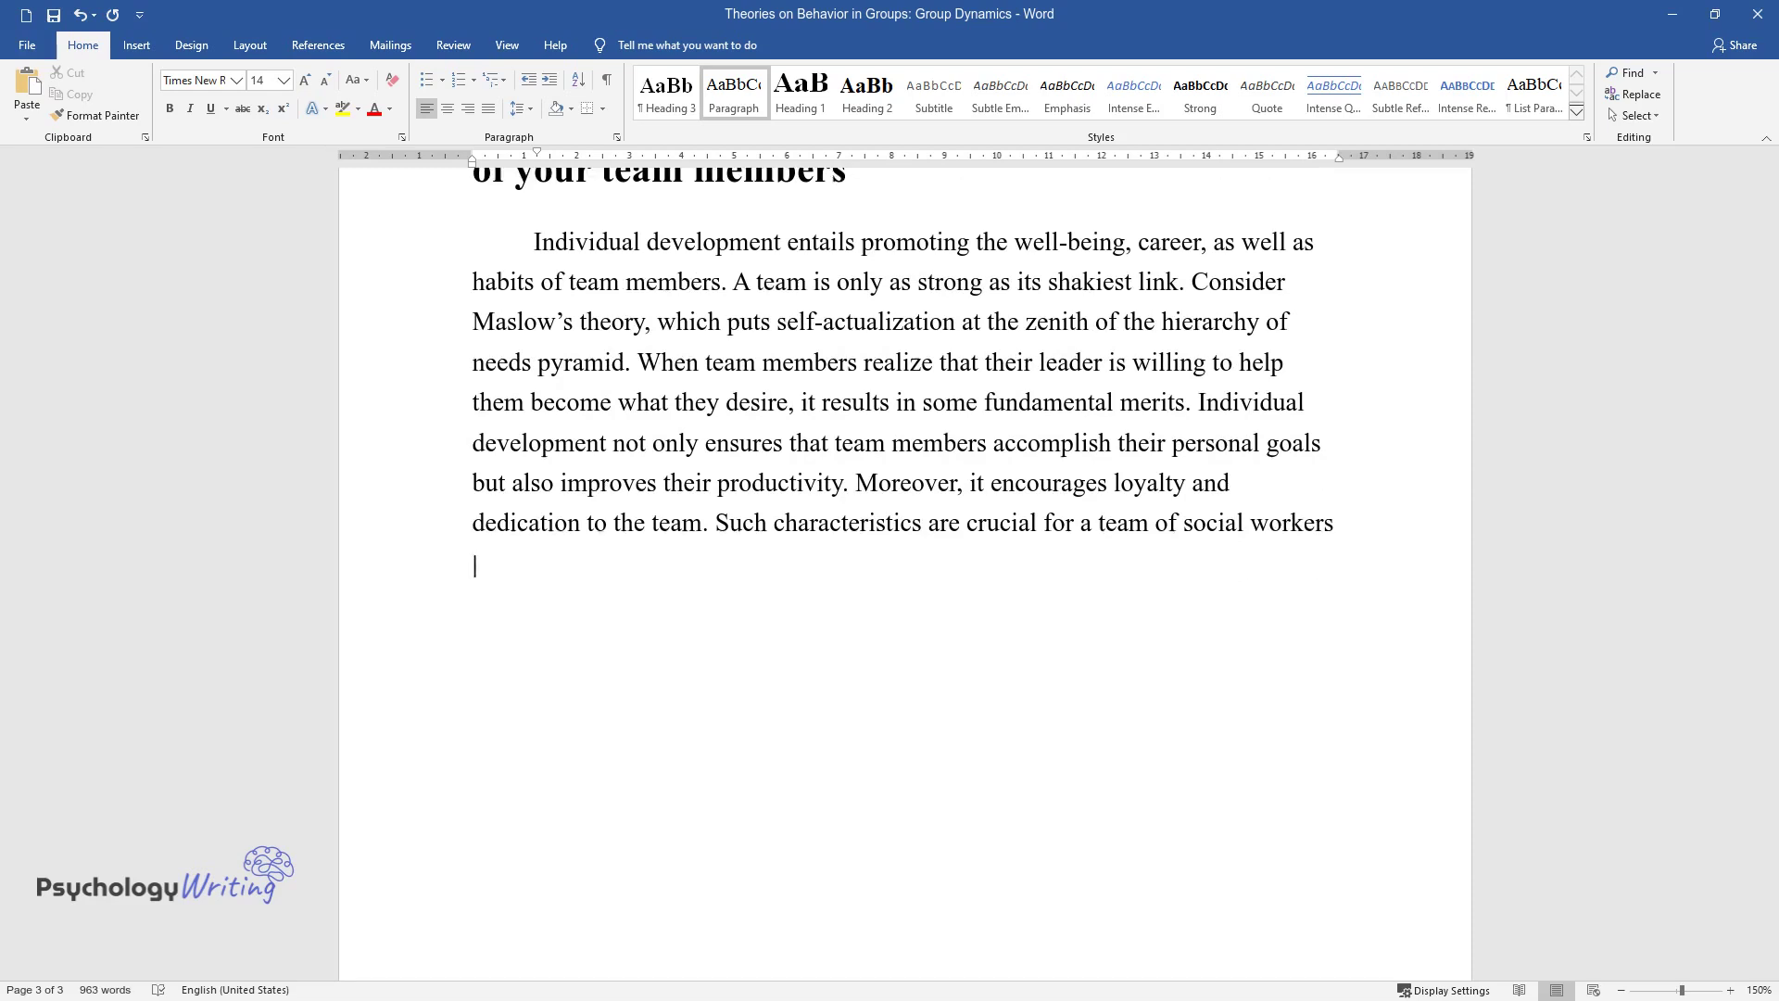
{"action": "type", "text": "that are assisting patients with m"}
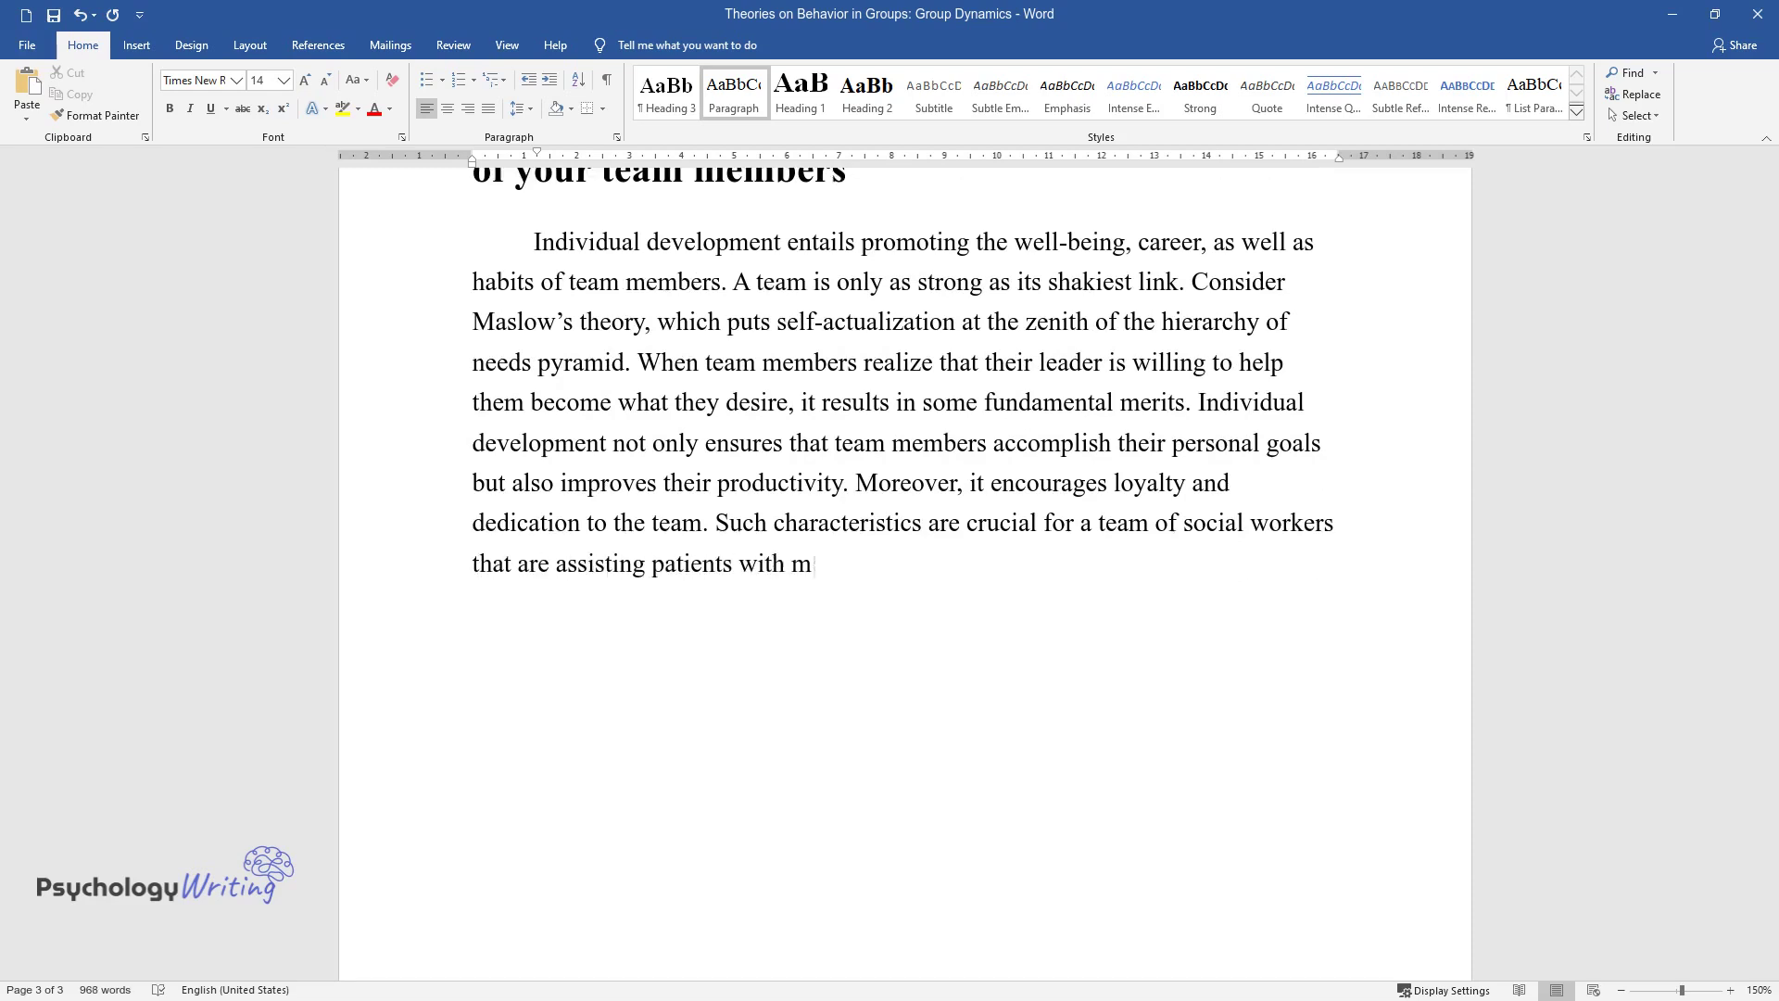
{"action": "type", "text": "ental problems. The social workers"}
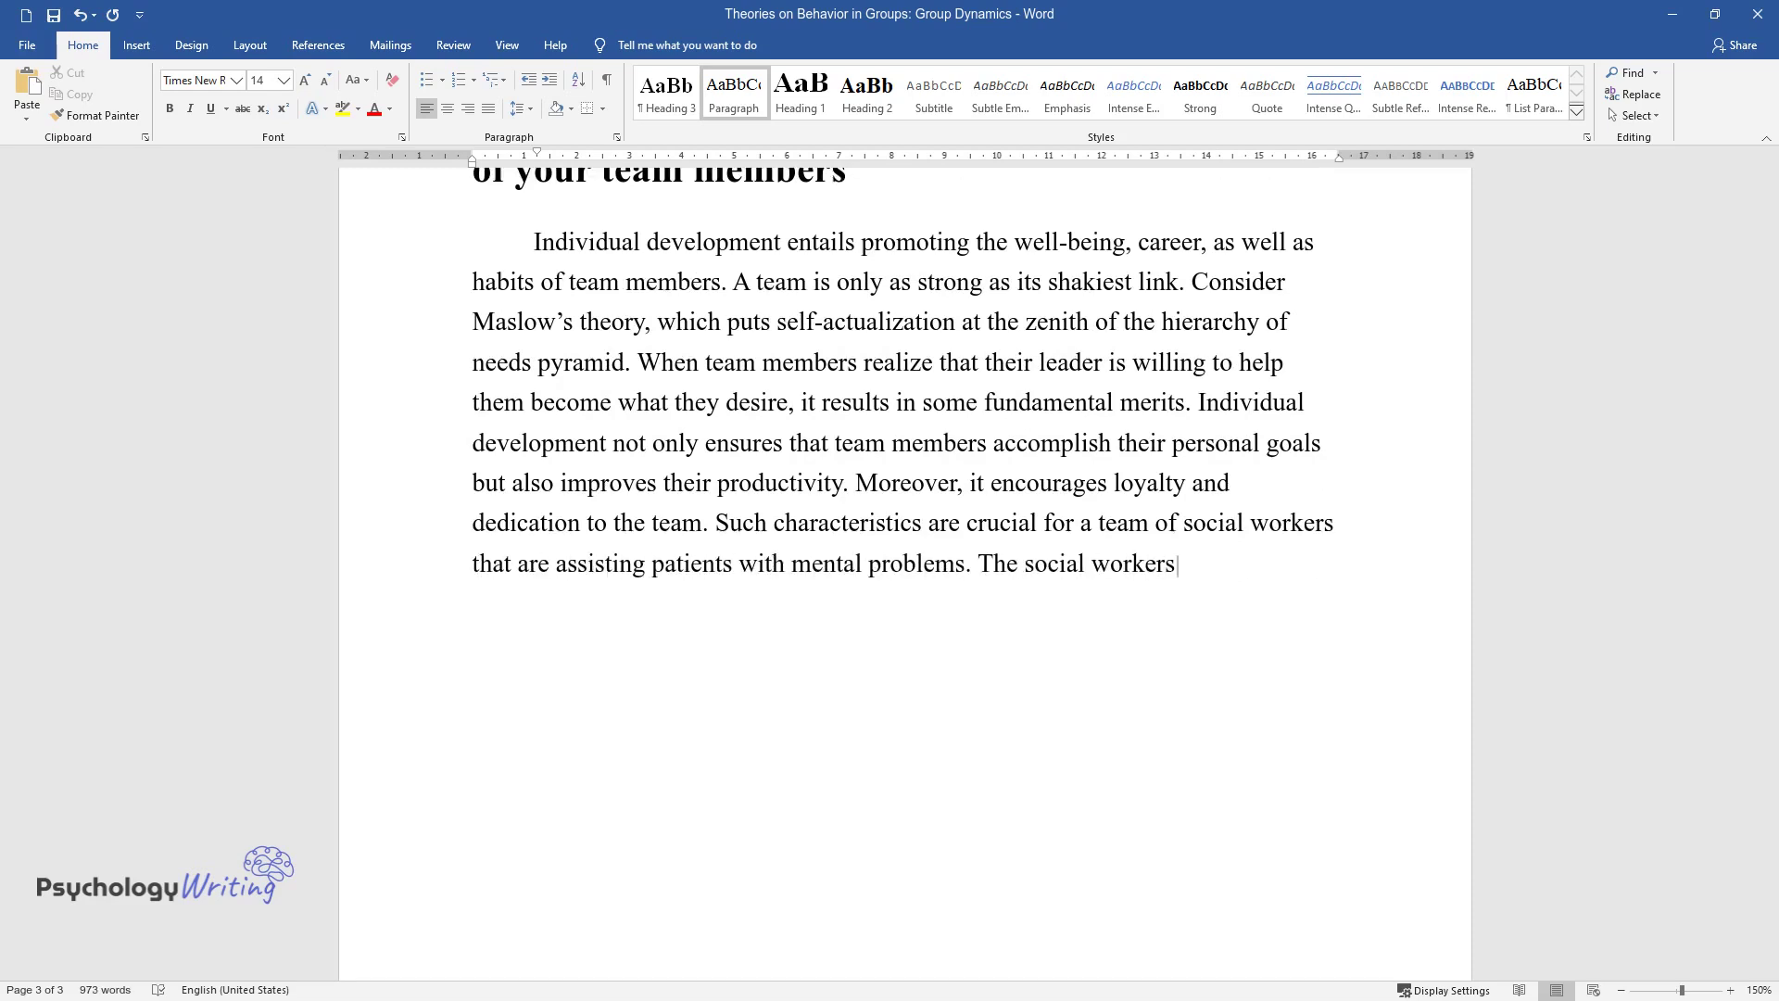
{"action": "type", "text": " will always ensure the ascendancy of the p"}
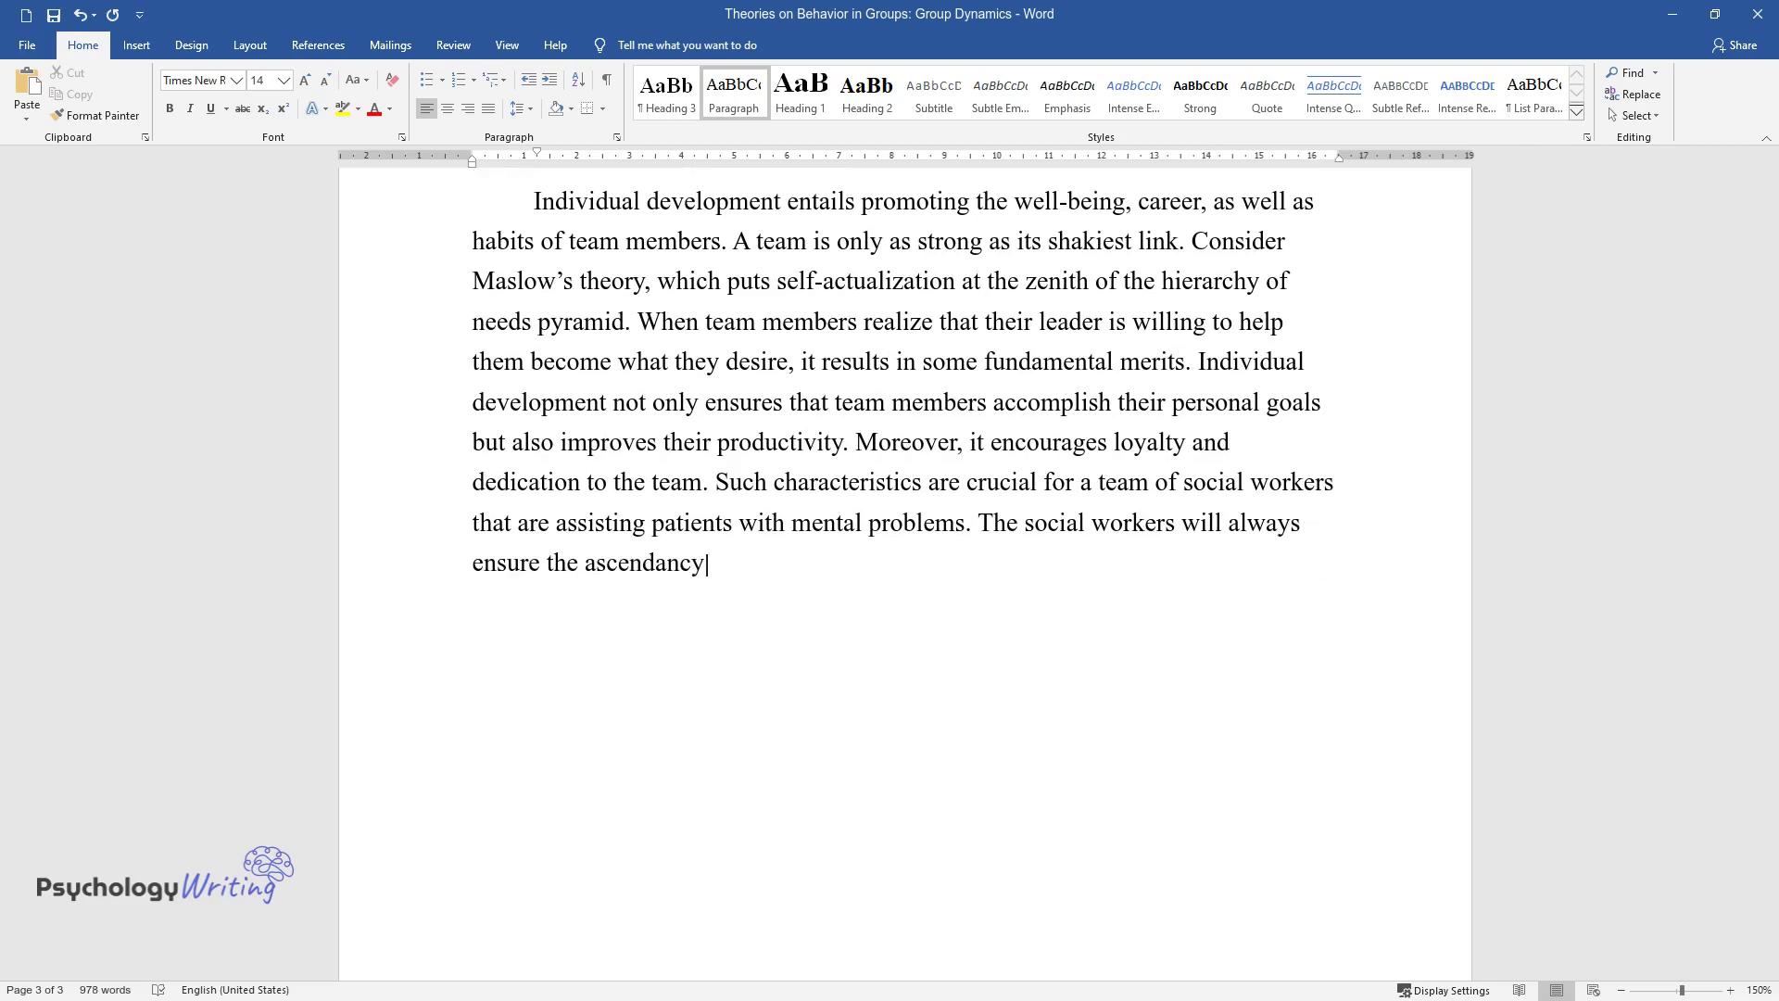
{"action": "type", "text": "atient's needs and sugges"}
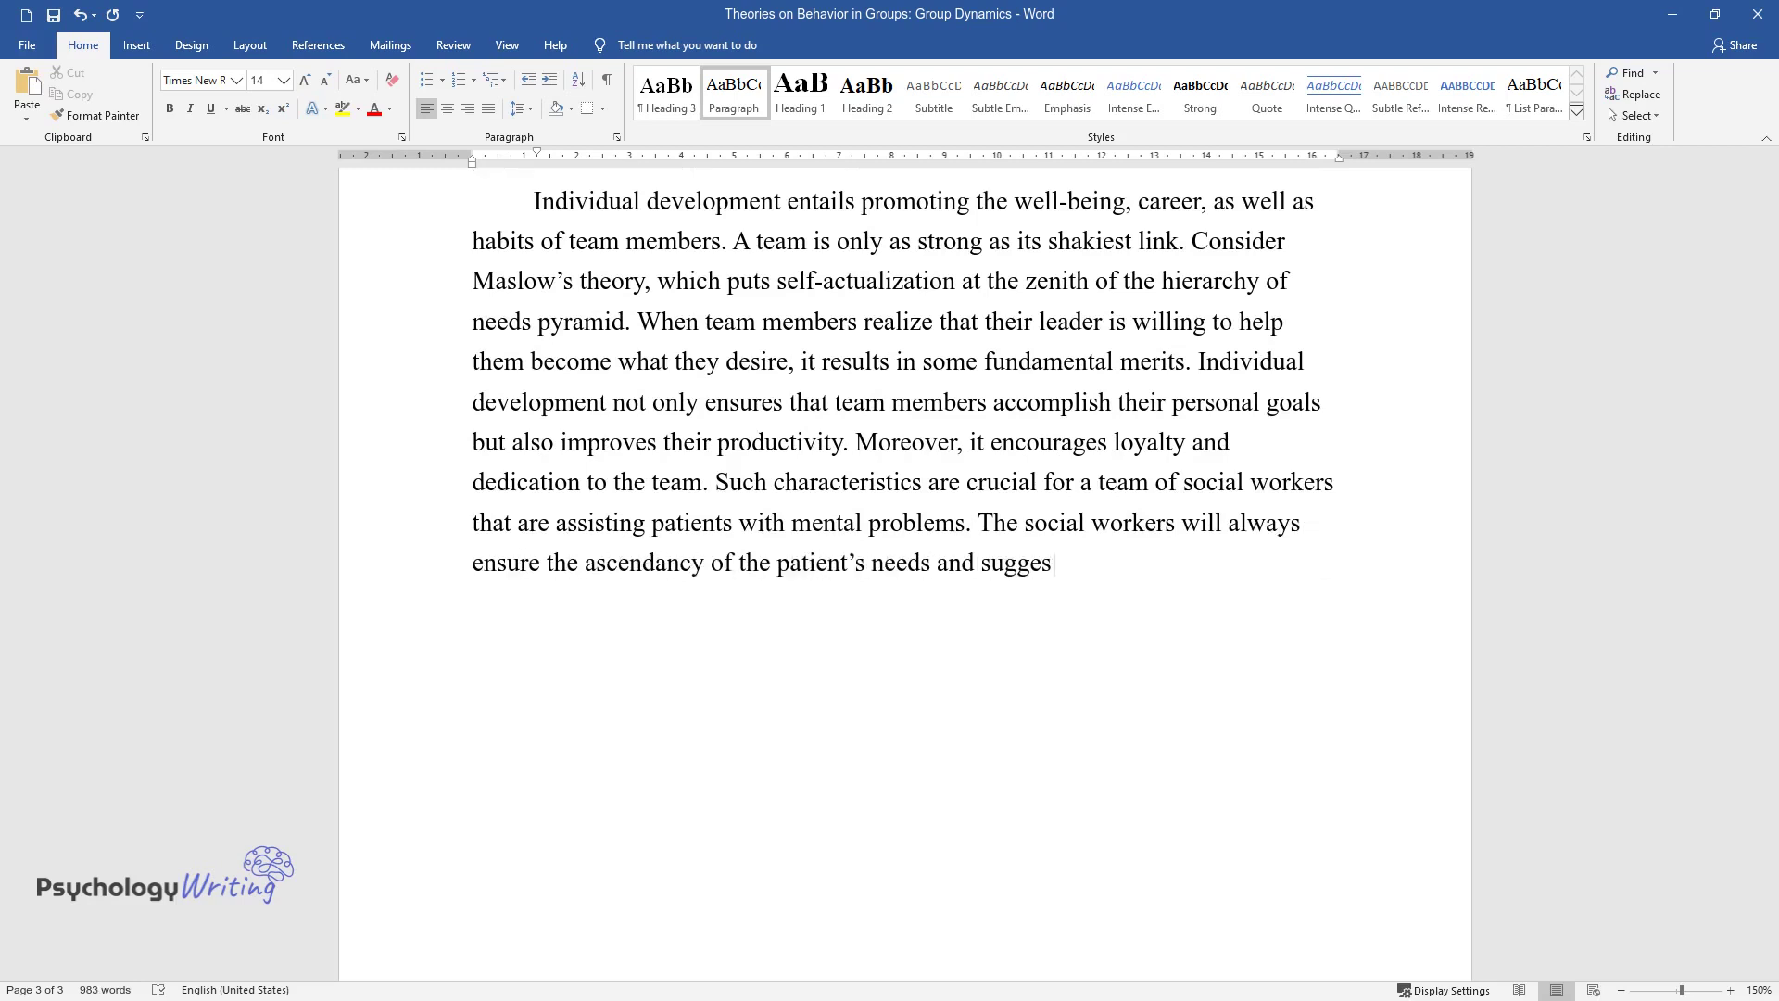
{"action": "type", "text": "t ideas that promote the delivery "}
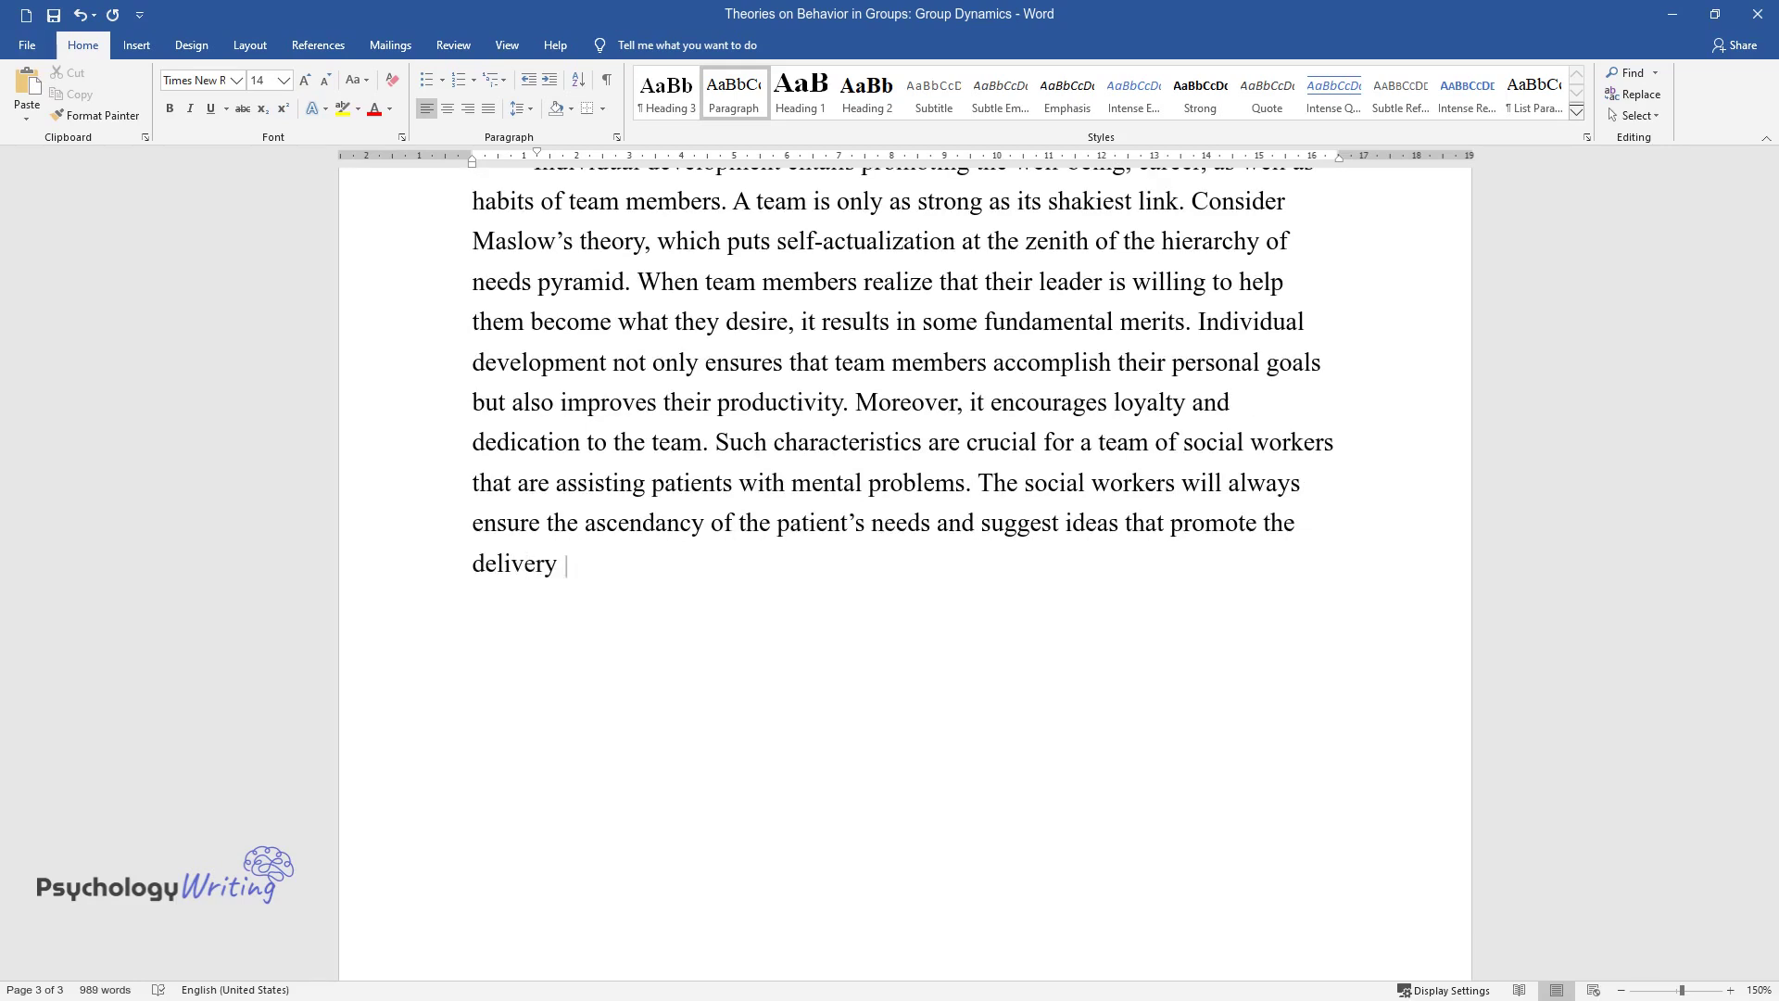
{"action": "type", "text": "of quality care."}
{"action": "key", "text": "Return"}
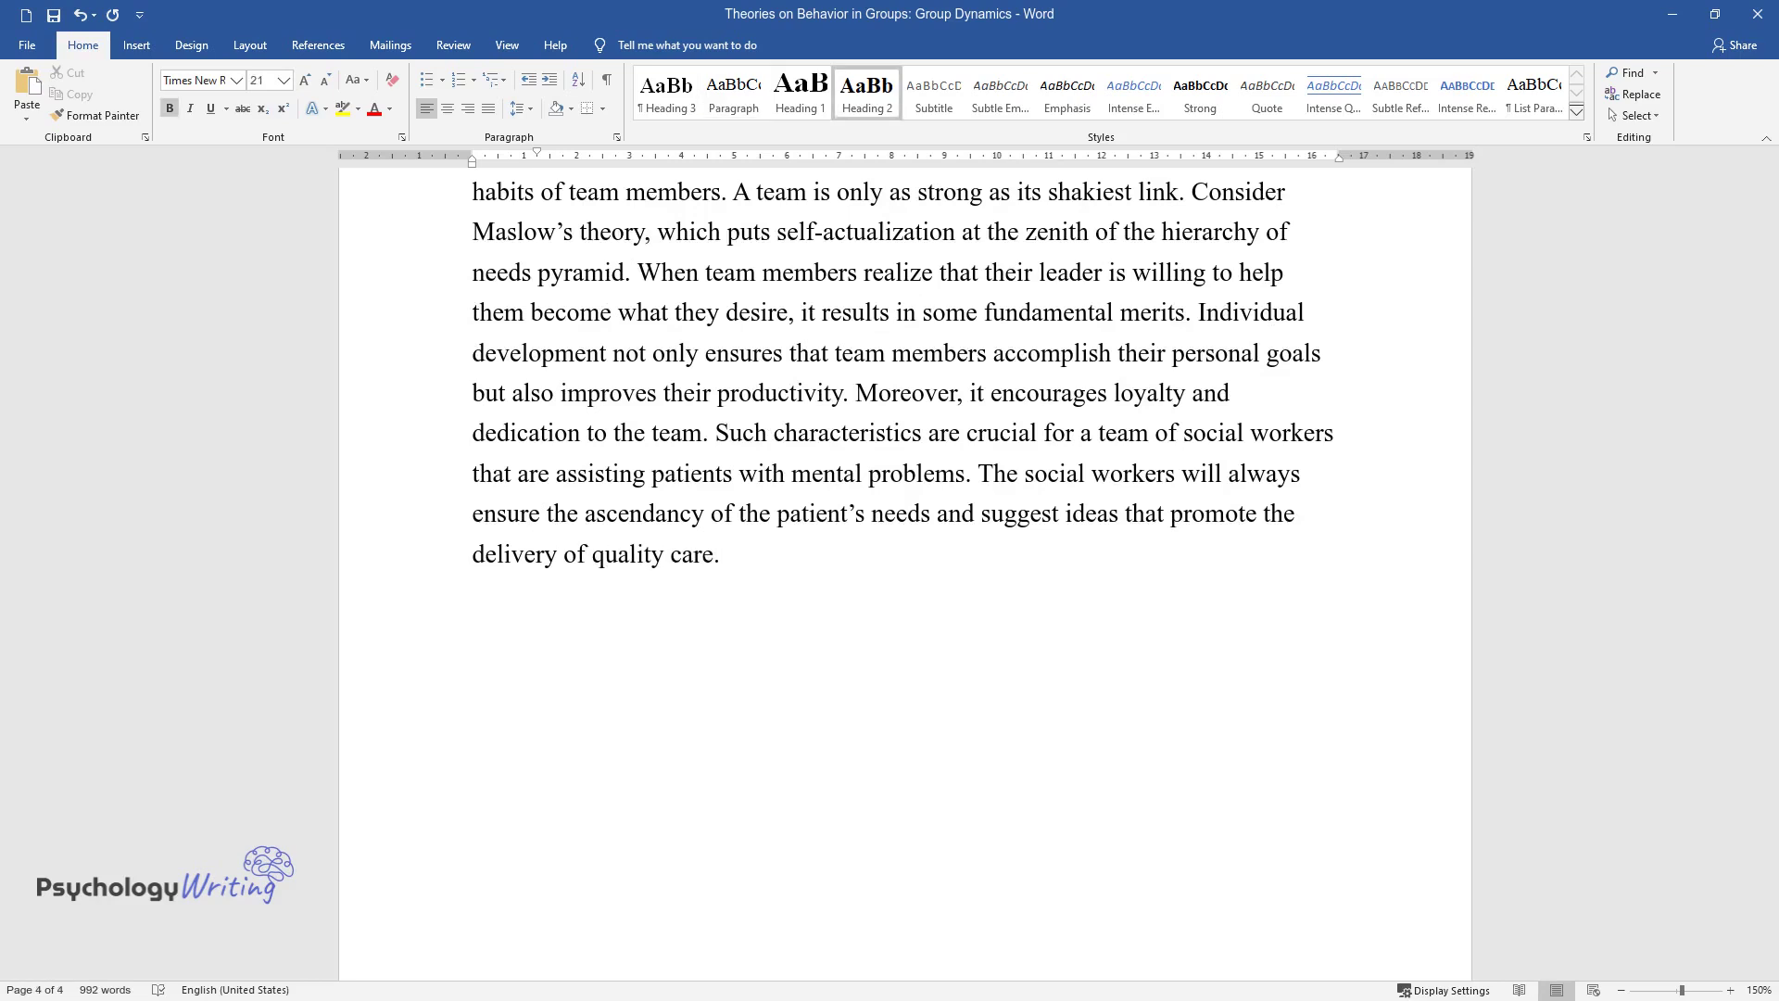
Type the heading 'Paying attention to task and maintenance activities'.
{"action": "type", "text": "Paying attention to task and m"}
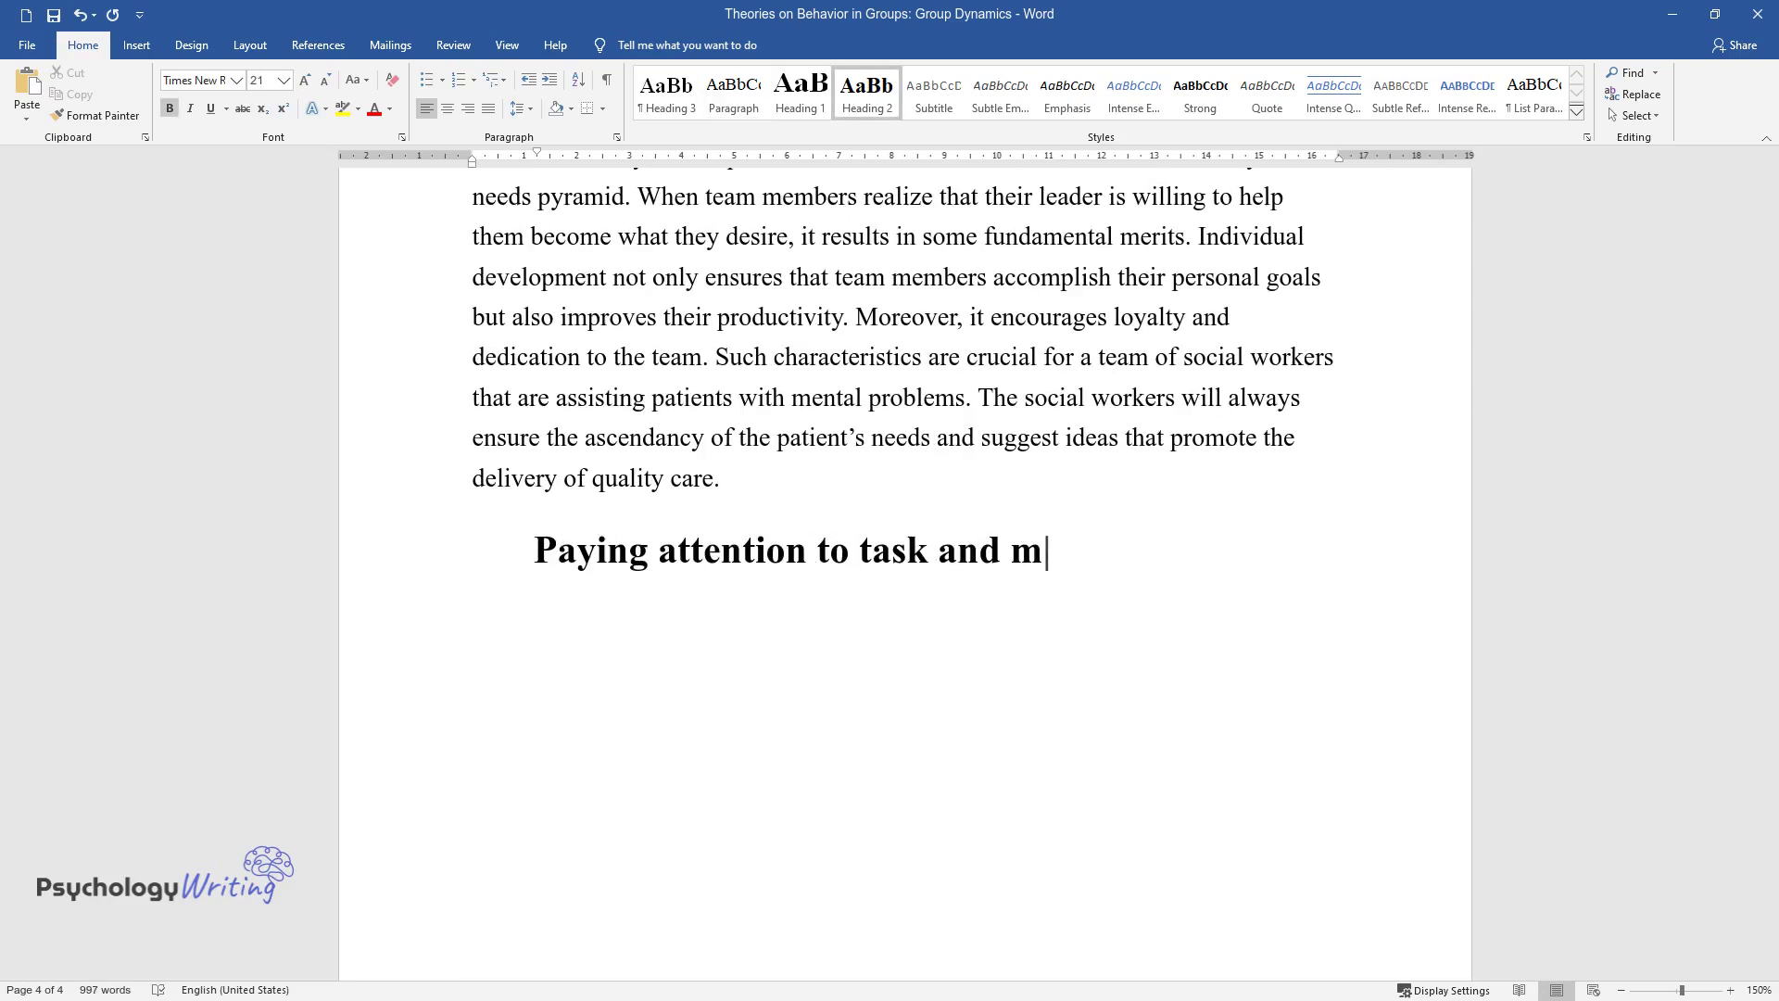
{"action": "type", "text": "aintenance activ"}
{"action": "type", "text": "ities"}
{"action": "key", "text": "Return"}
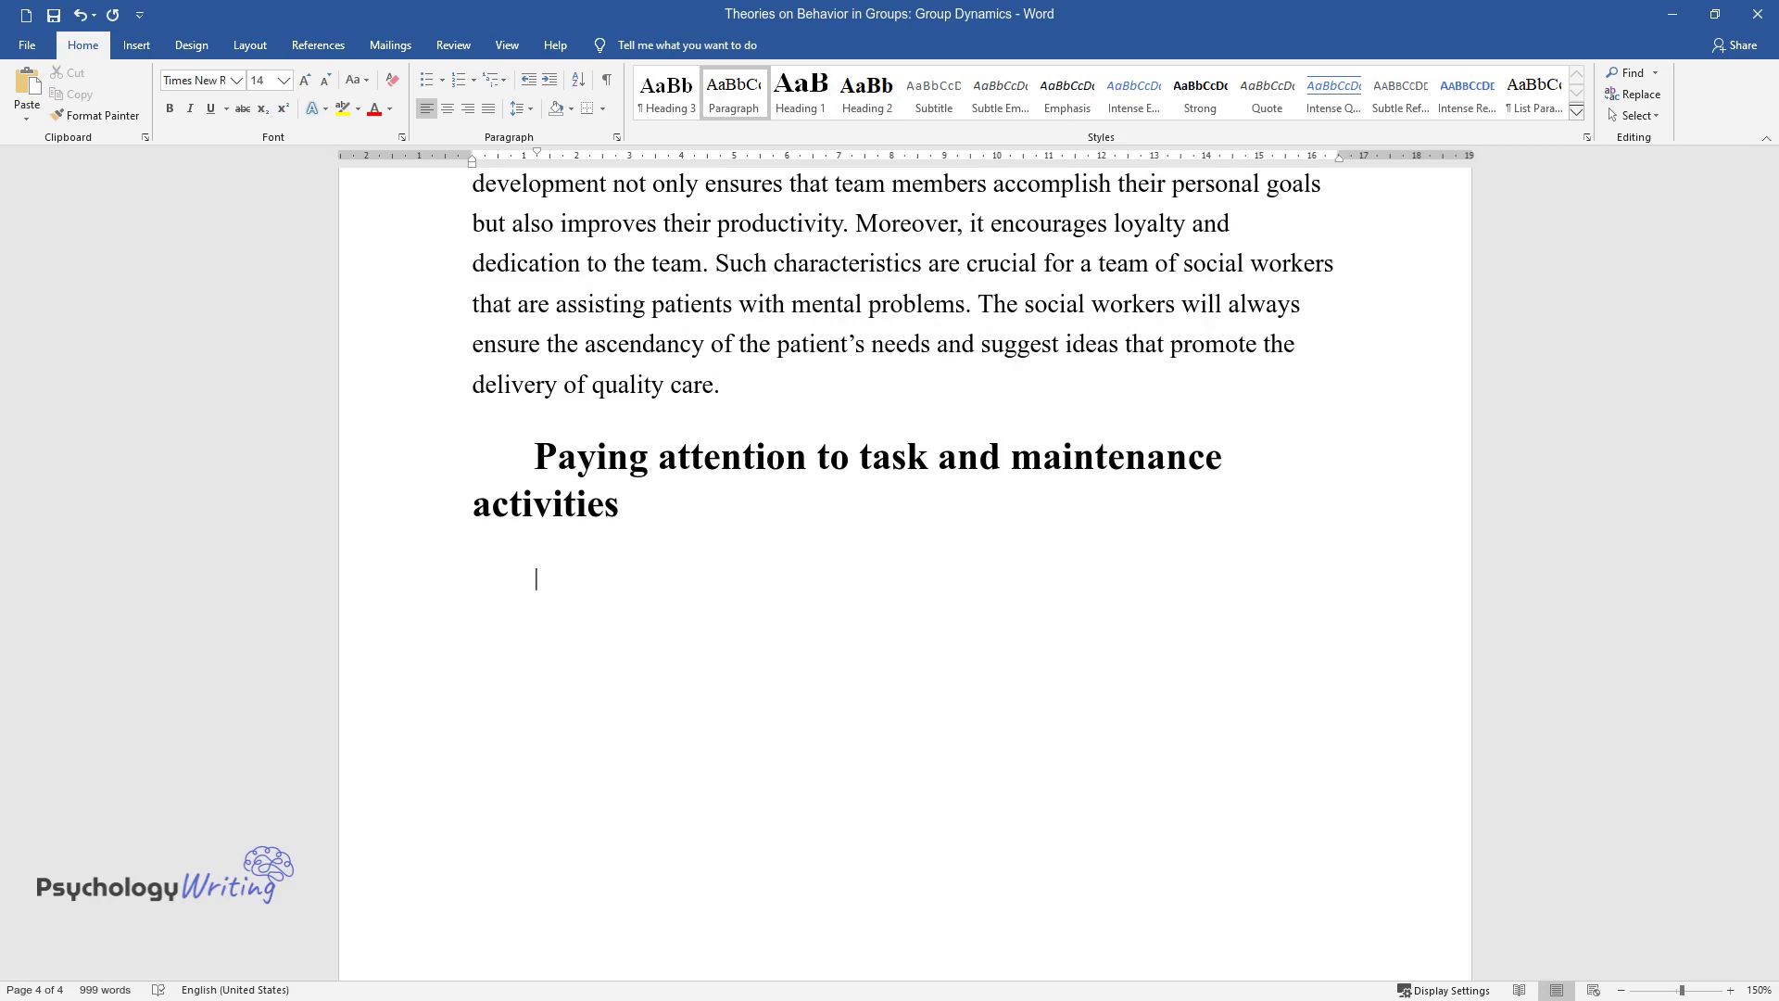
Type the paragraph beginning 'Douglas McGregor observed that for a team to operate effectively'.
{"action": "type", "text": "Douglas McGregor obse"}
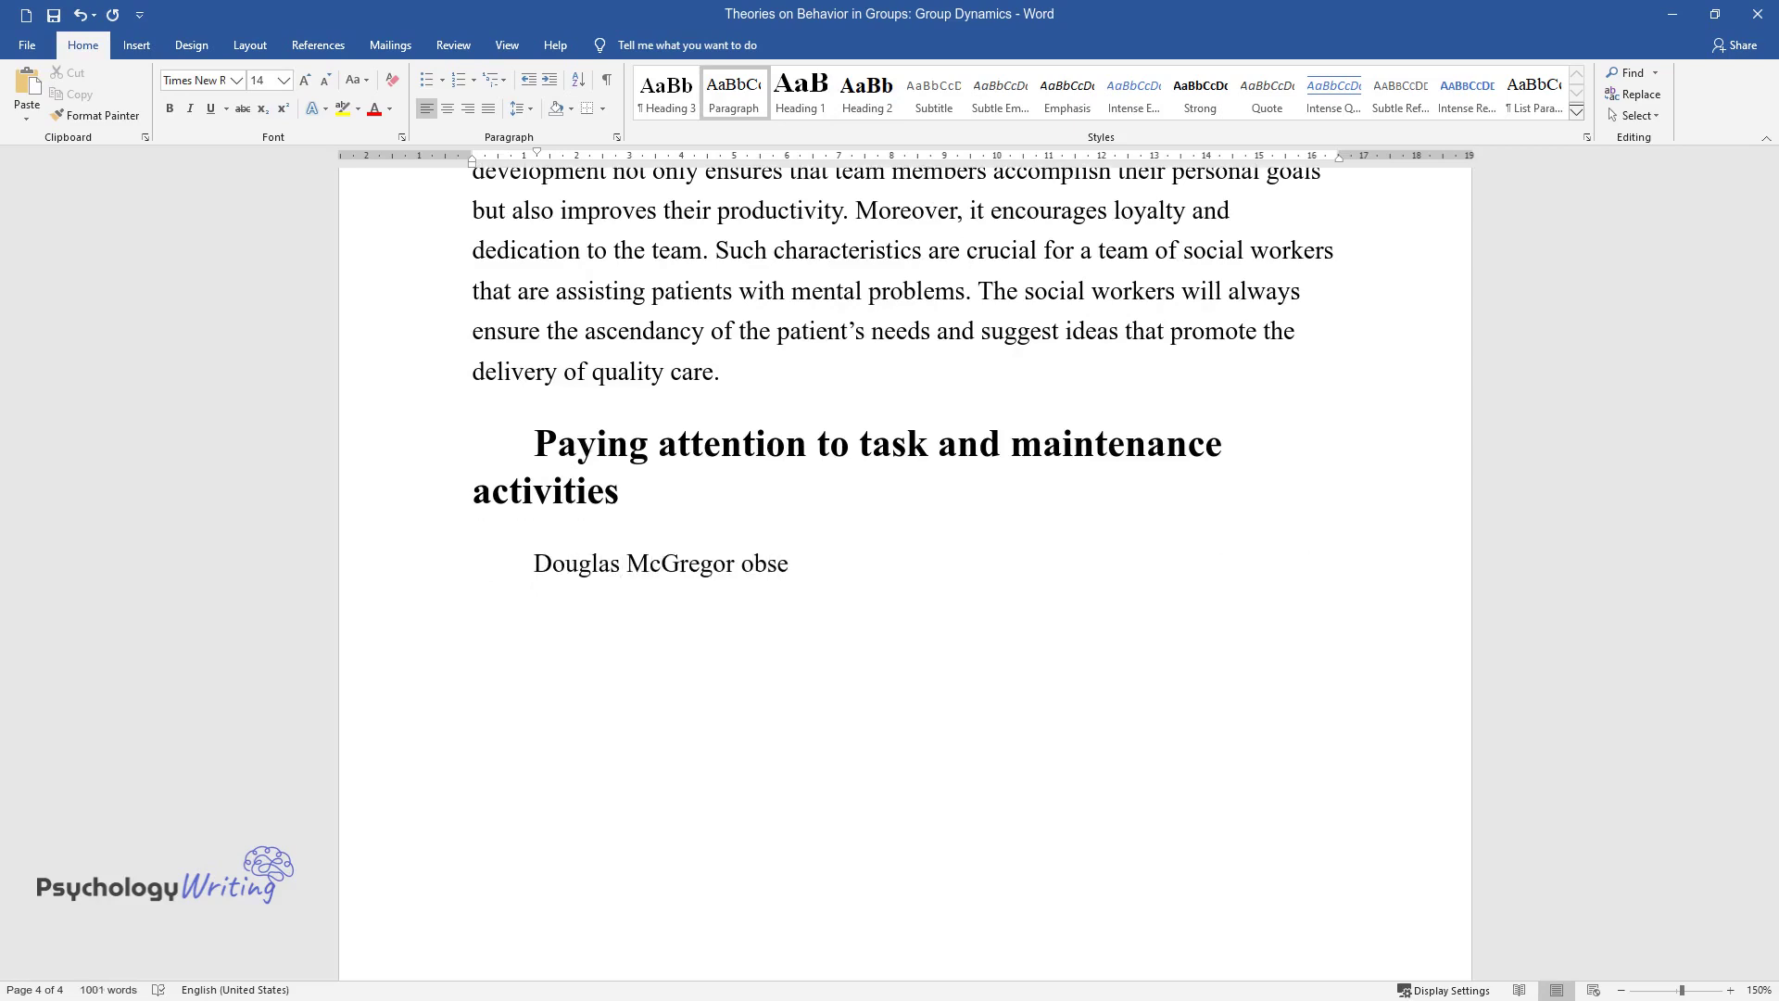
{"action": "type", "text": "rved that for a team to operate effe"}
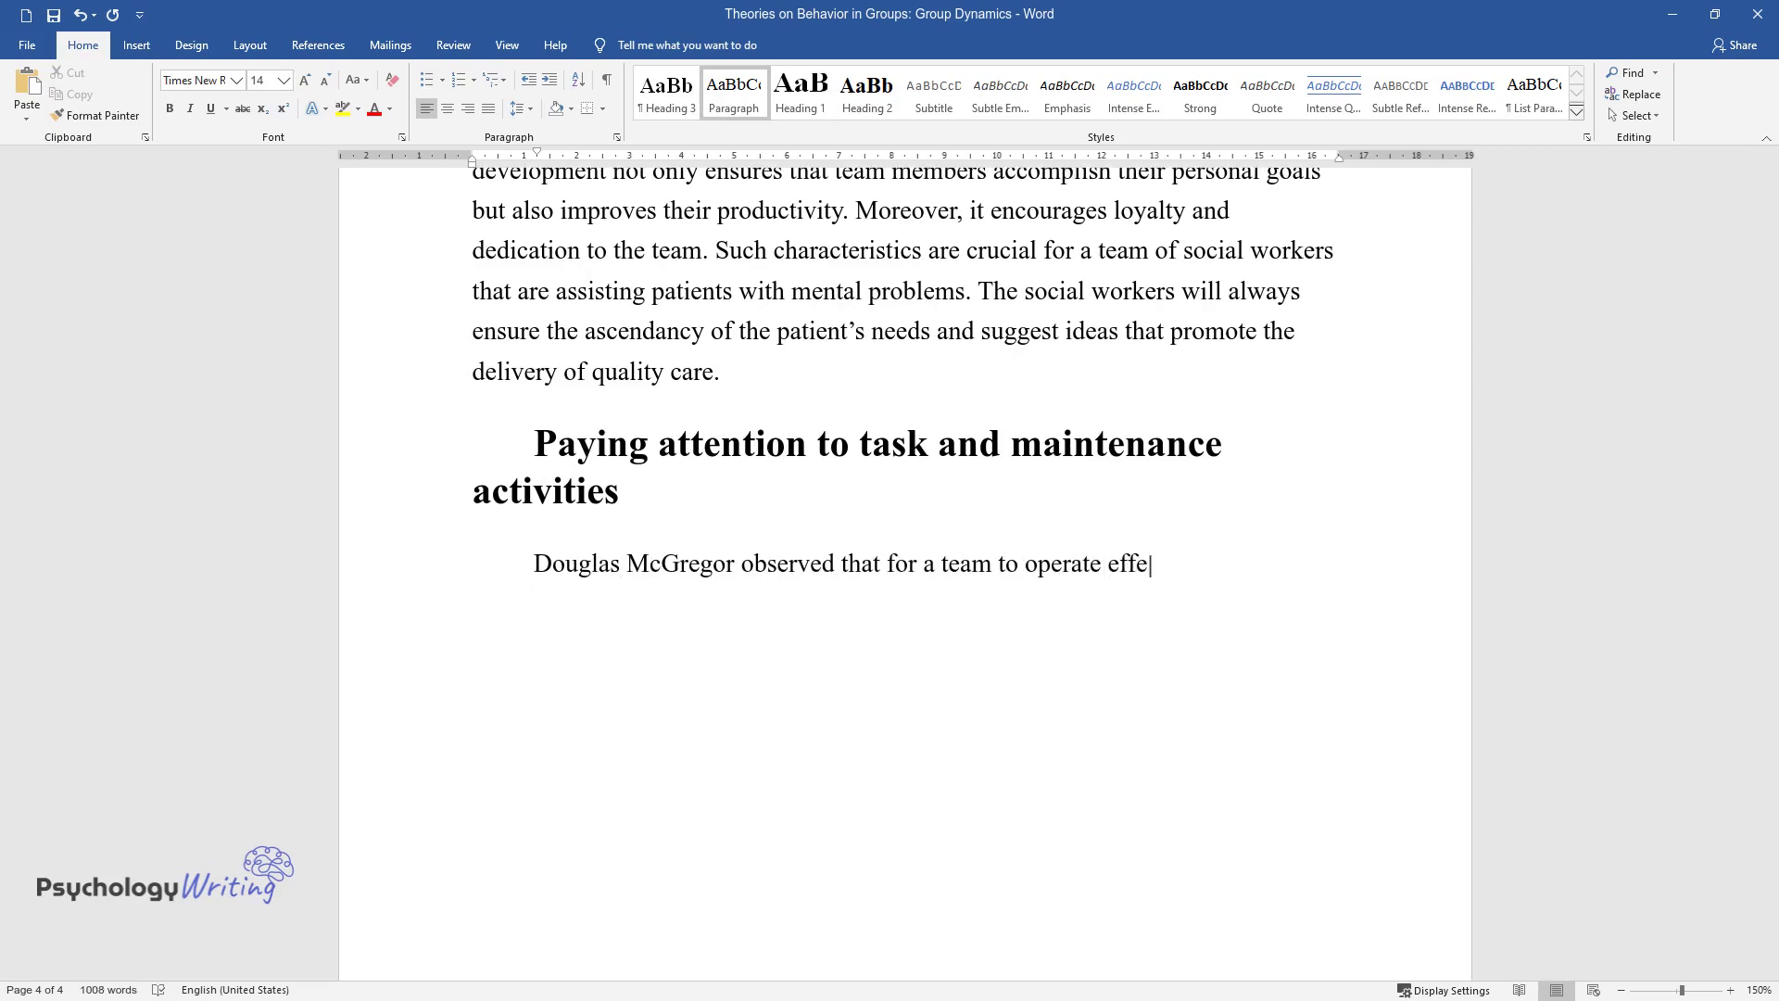
{"action": "type", "text": "ctively, some criteria have to be ad"}
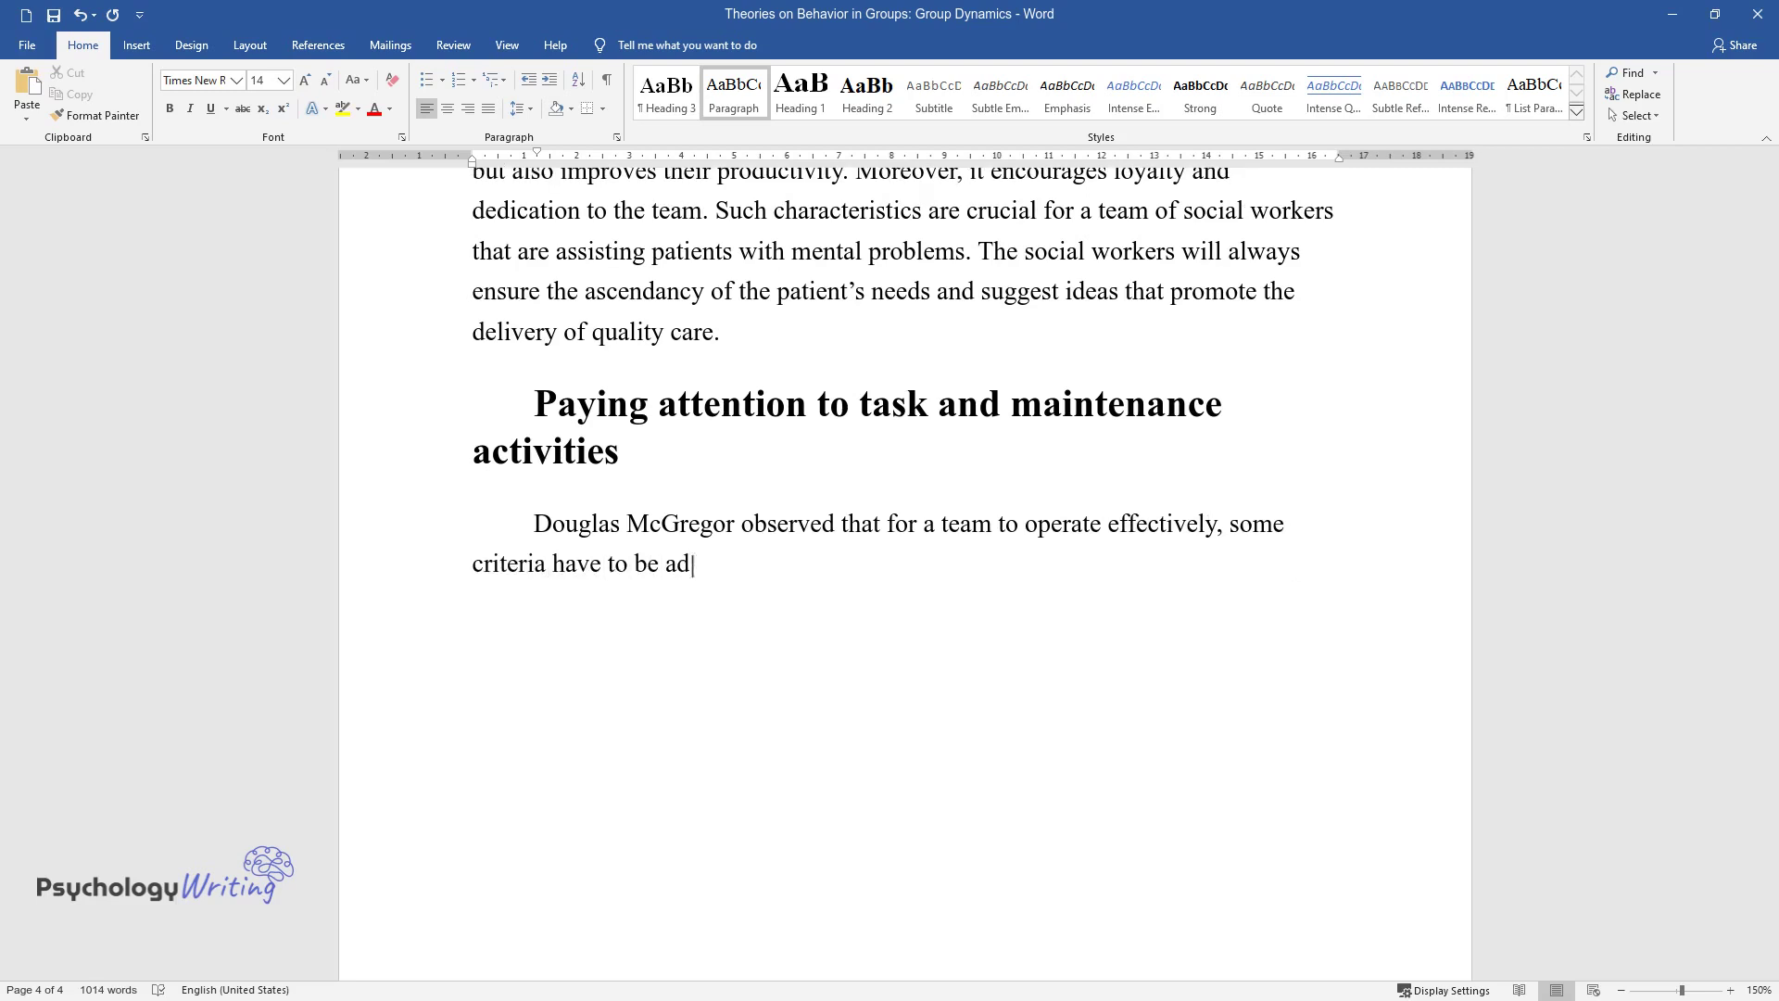
{"action": "type", "text": "opted, including task and maintenanc"}
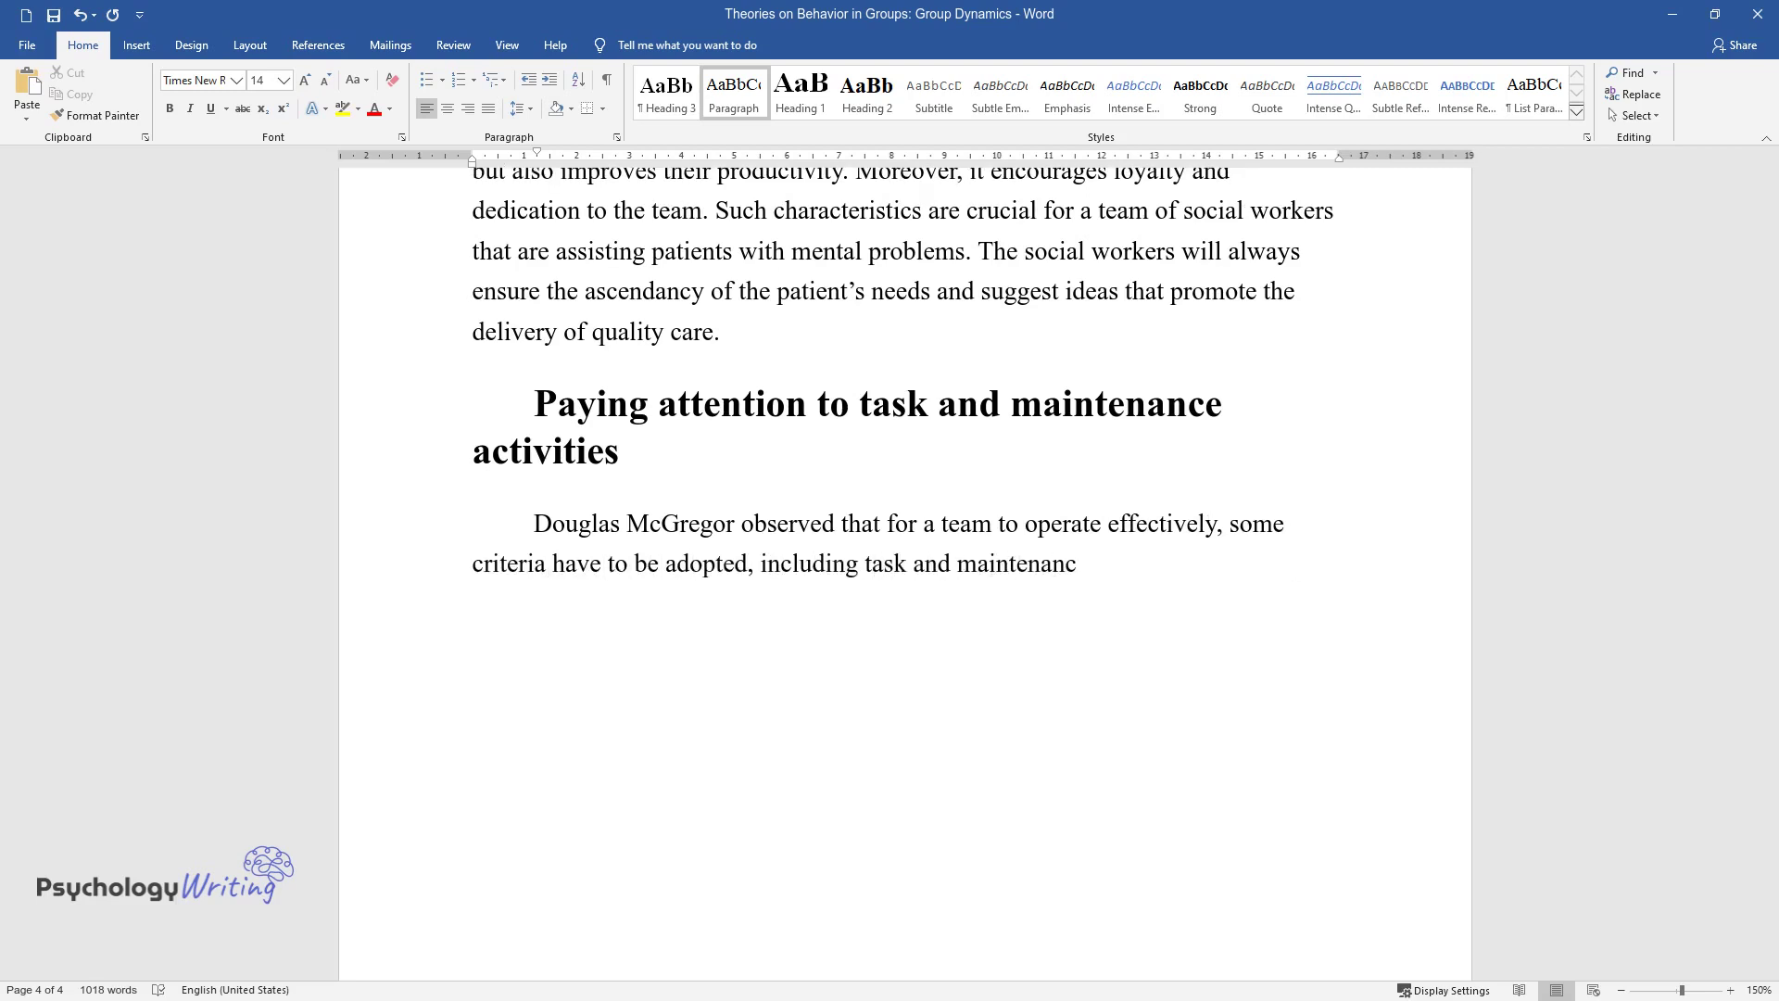
{"action": "type", "text": "e. Task processes involve the means"}
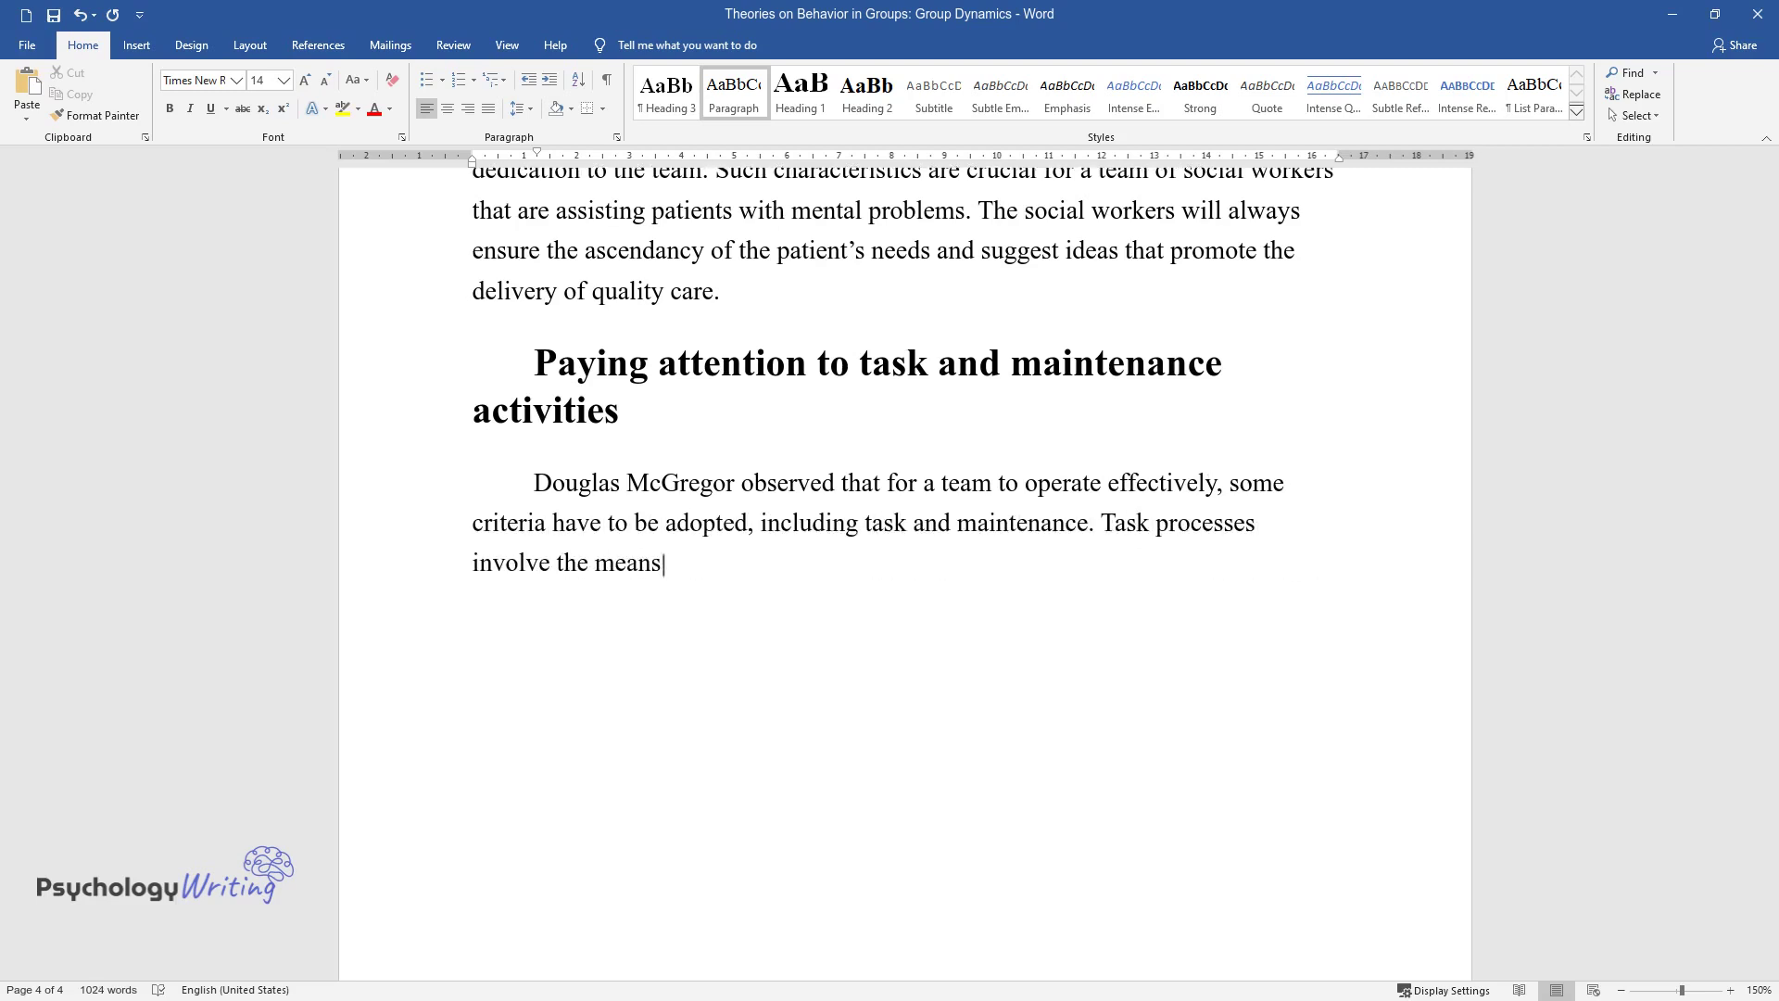
{"action": "type", "text": " through which a team intends to do "}
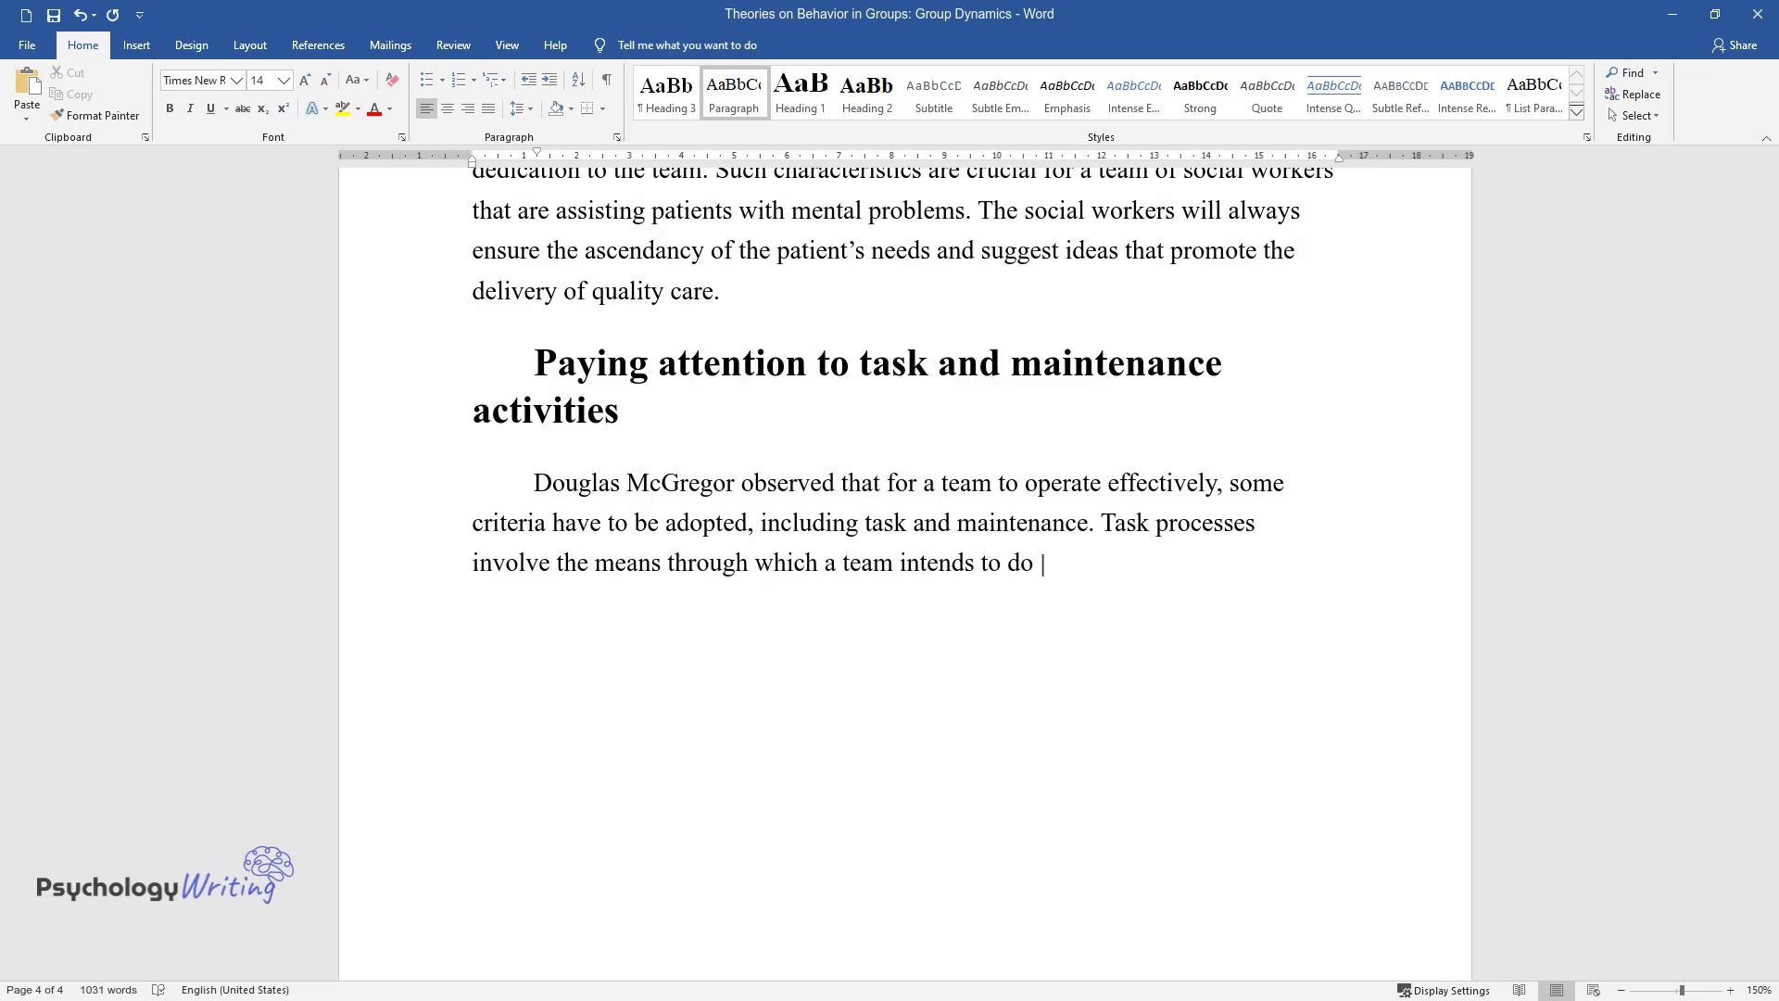
{"action": "type", "text": "a project. Equally, maintenance acti"}
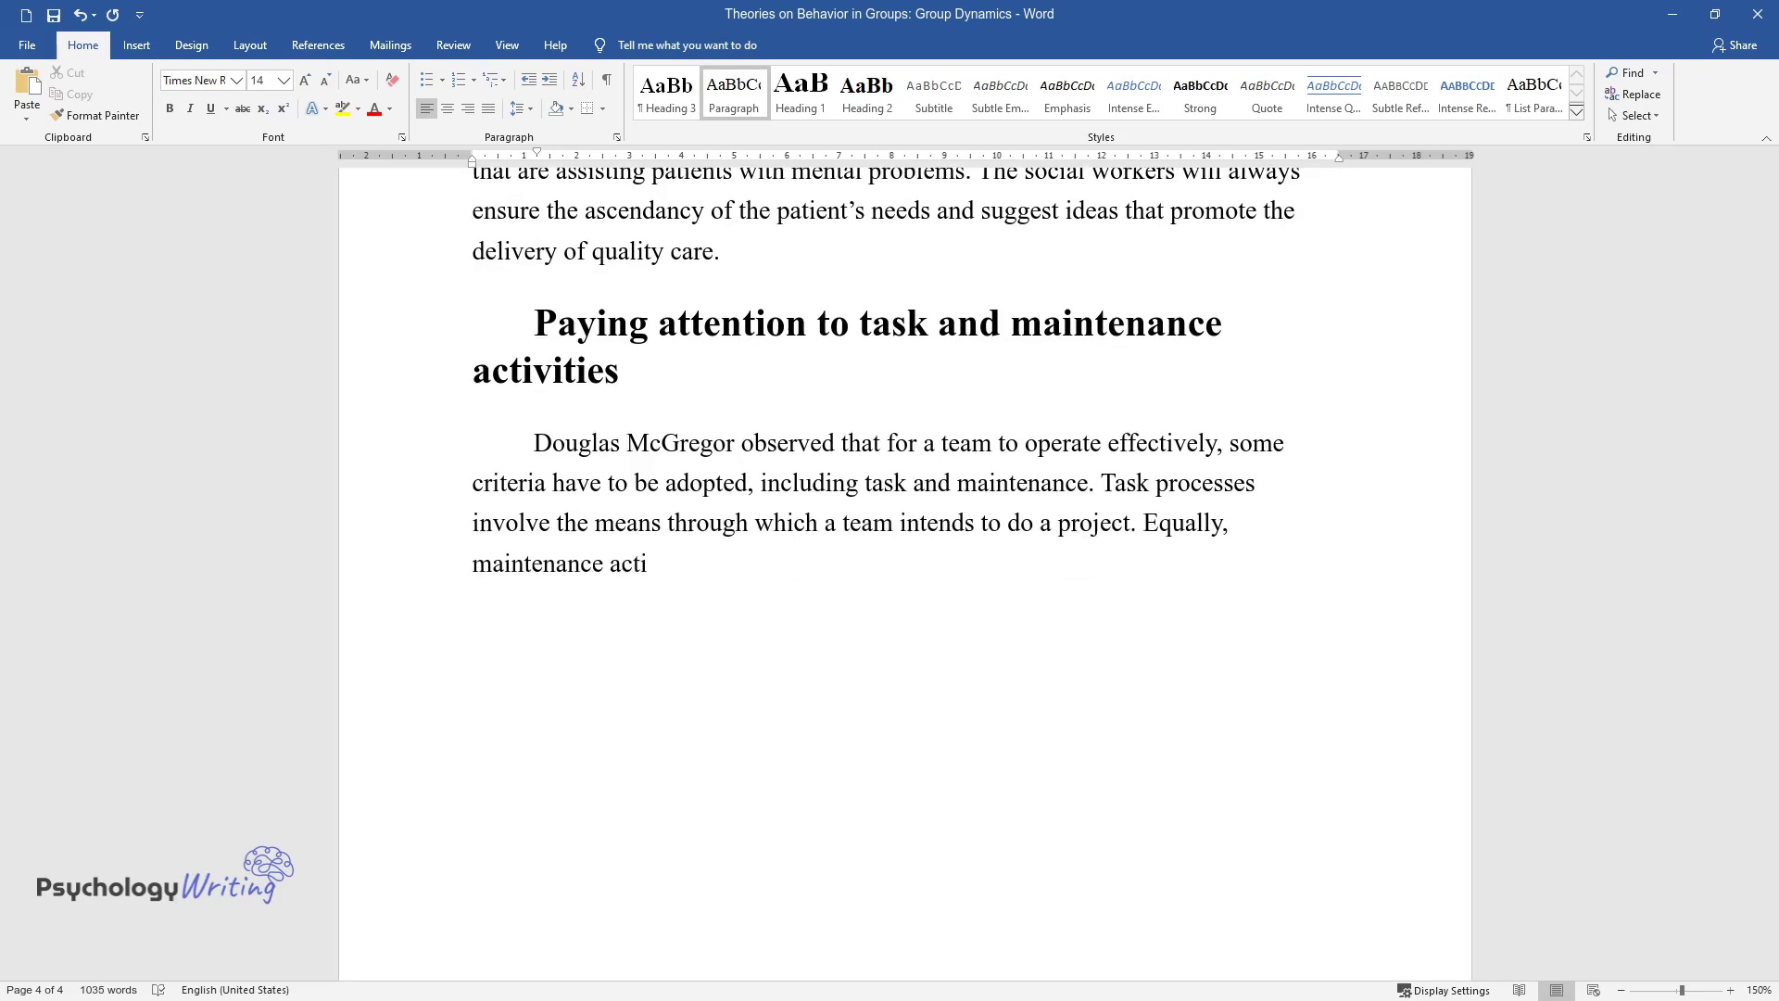
{"action": "type", "text": "vities entail the mechanisms that a"}
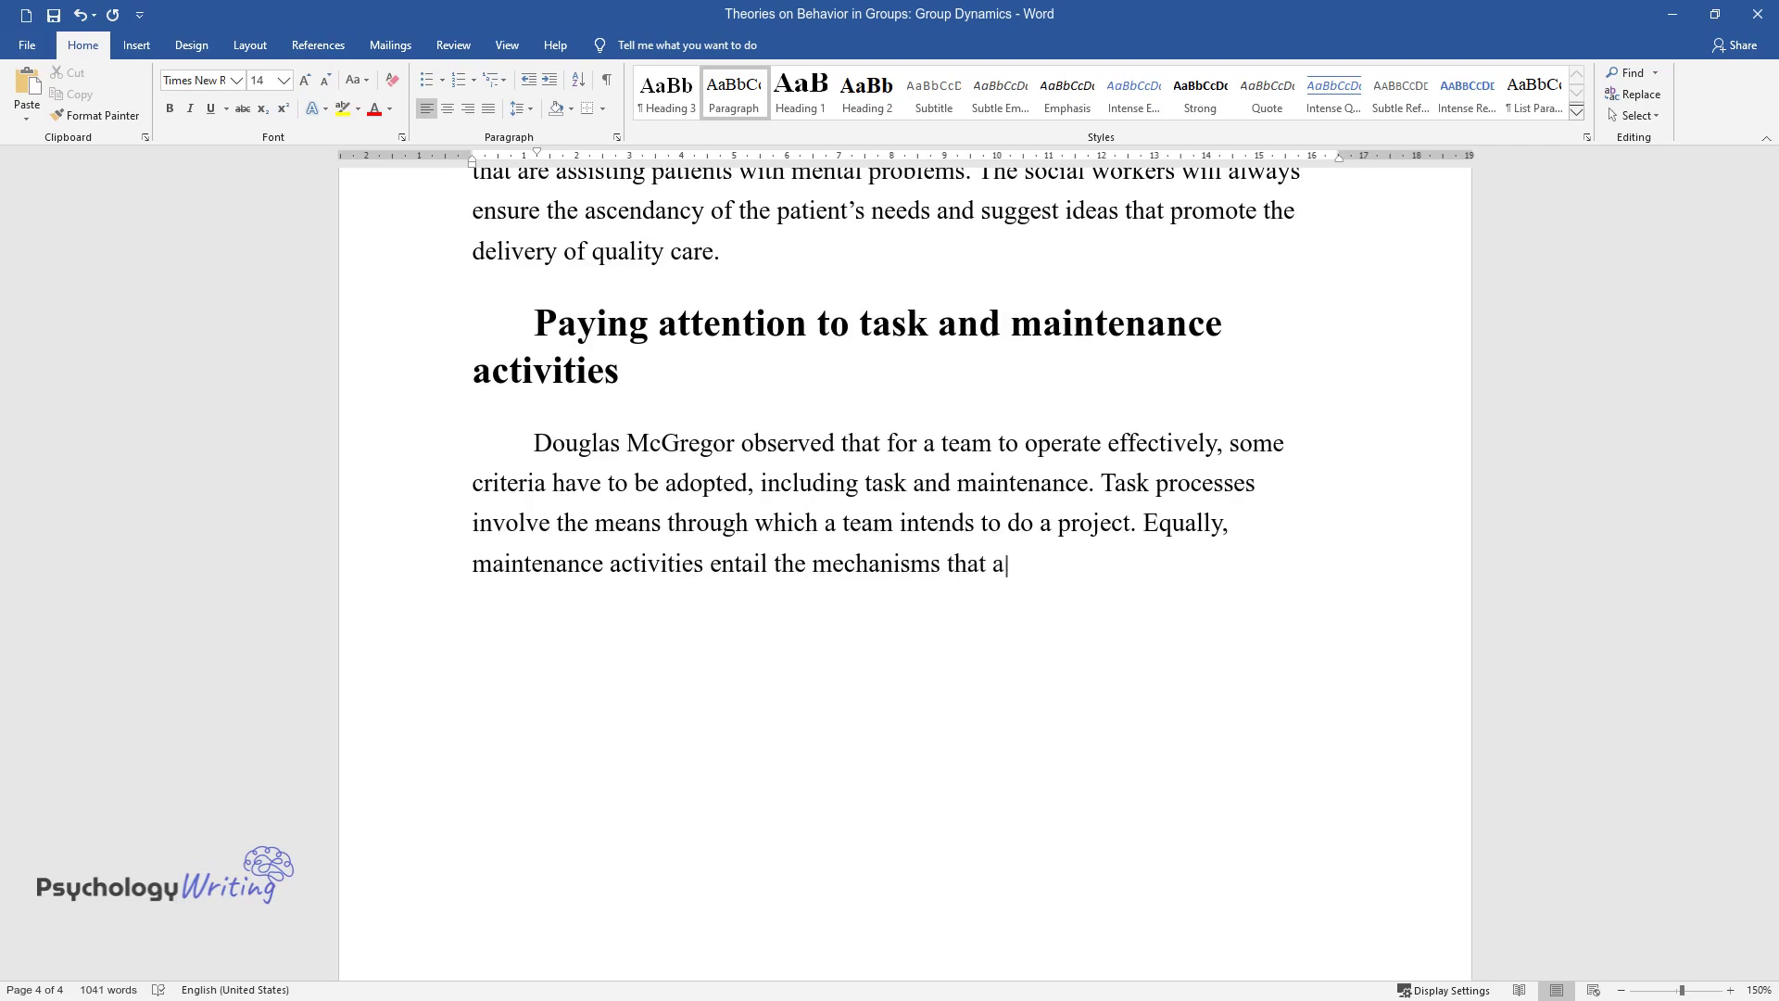
{"action": "type", "text": " team utilizes to keep itself used while work"}
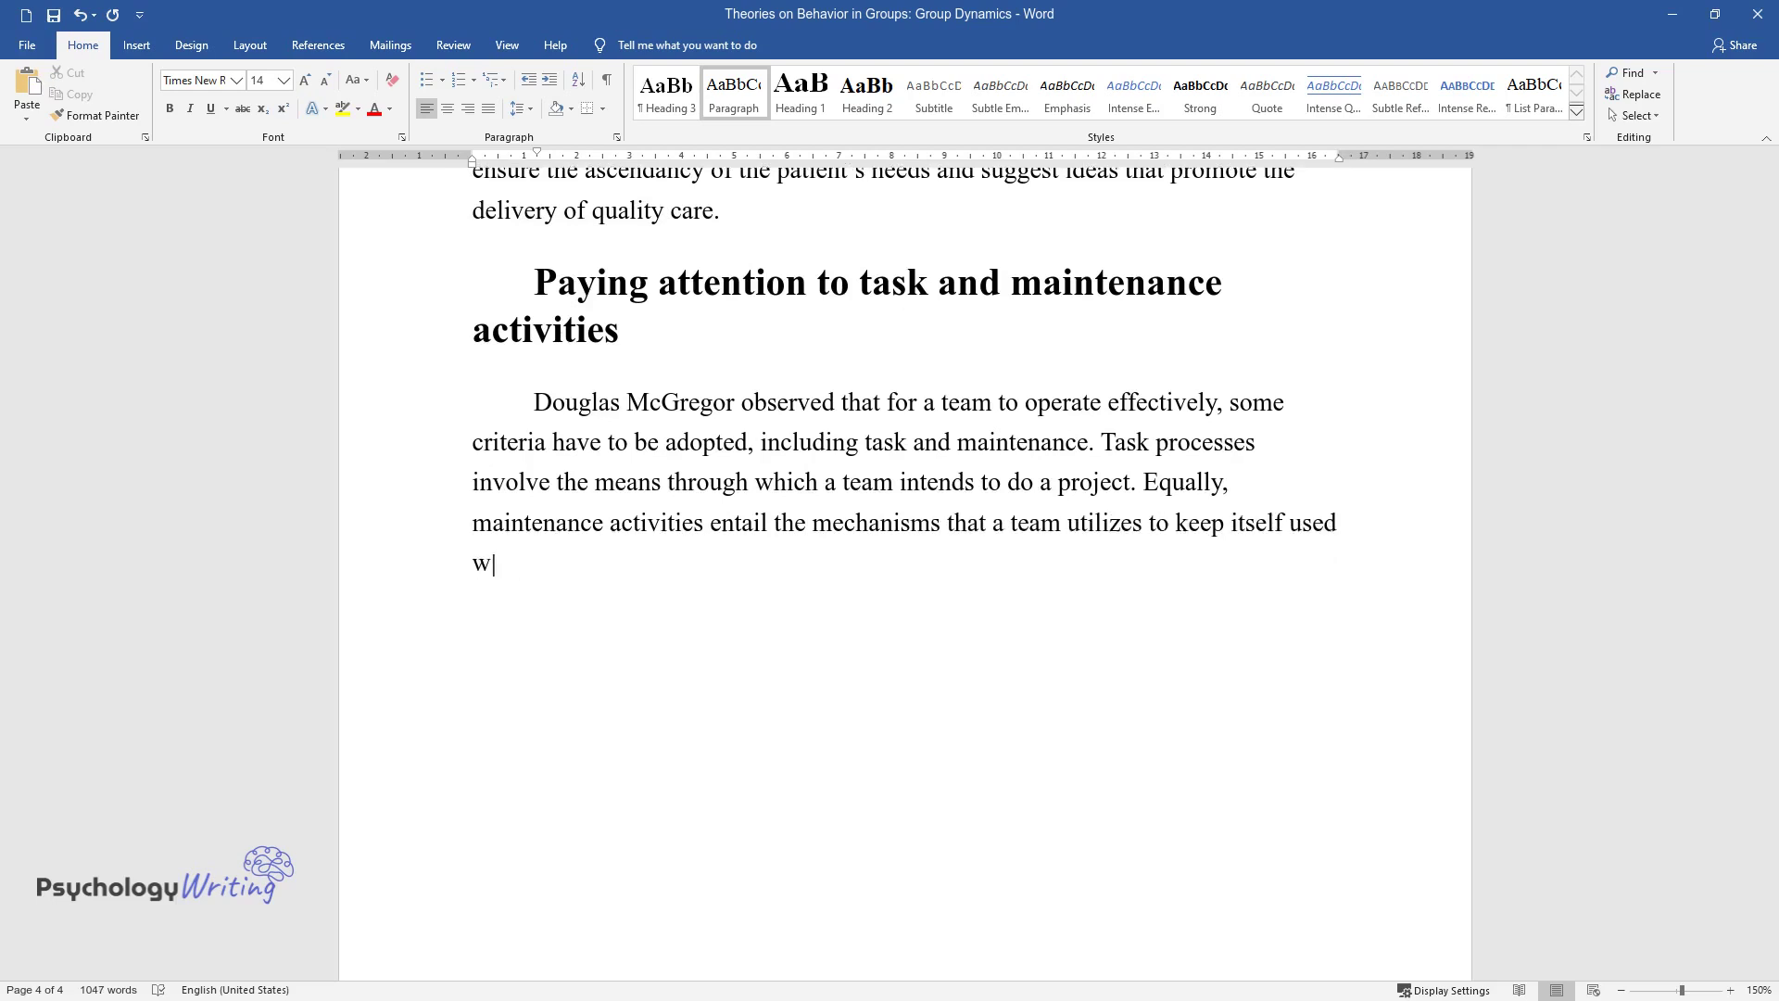
{"action": "type", "text": "ing on a mission. Paying at"}
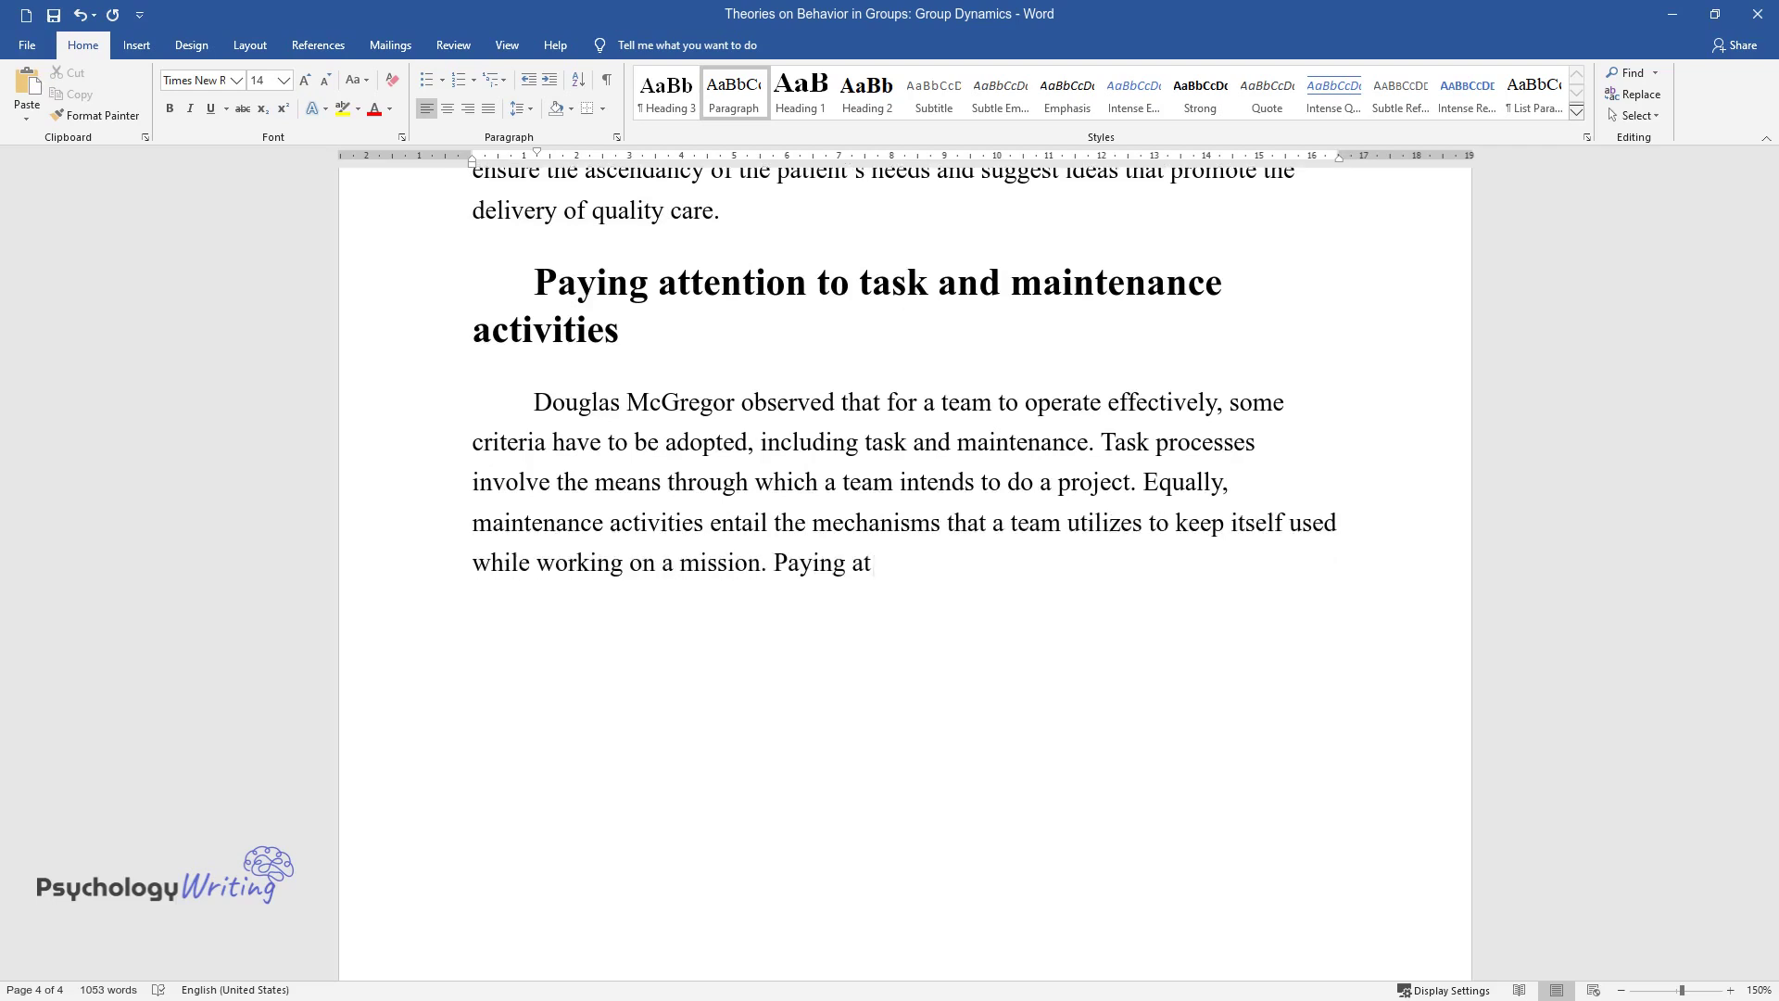
{"action": "type", "text": "tention to tasks and maintenance hel"}
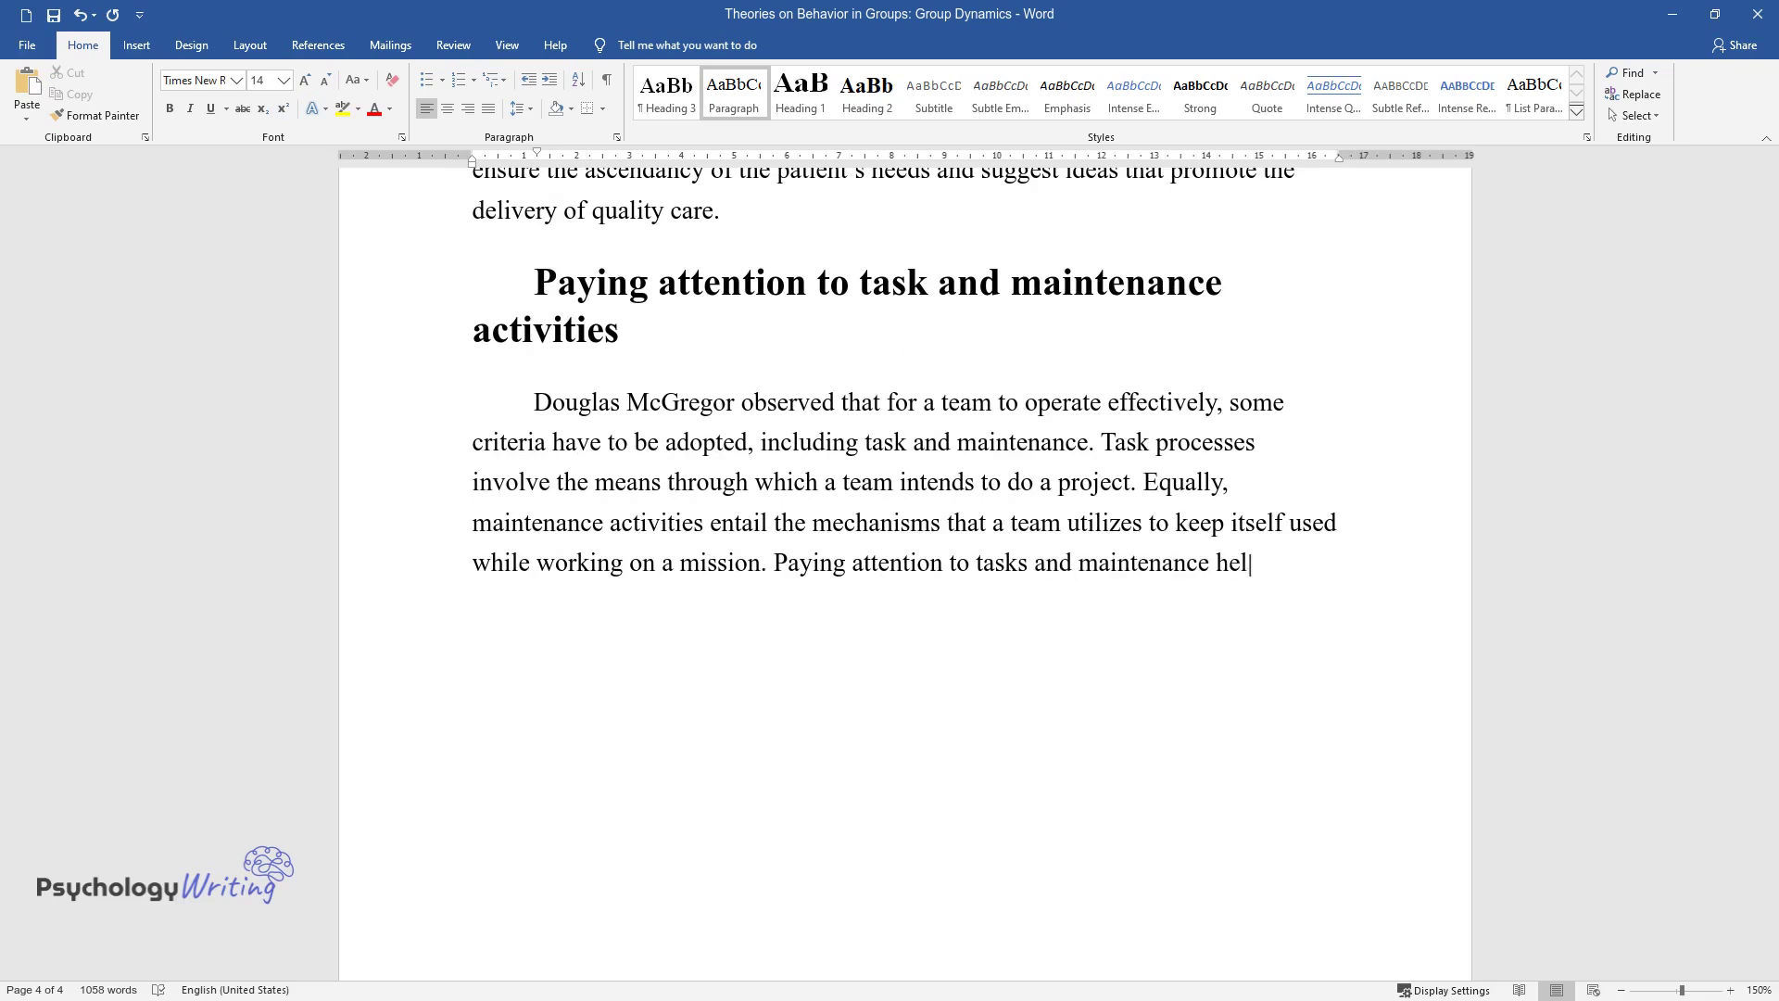
{"action": "type", "text": "ps team members to comprehend the o"}
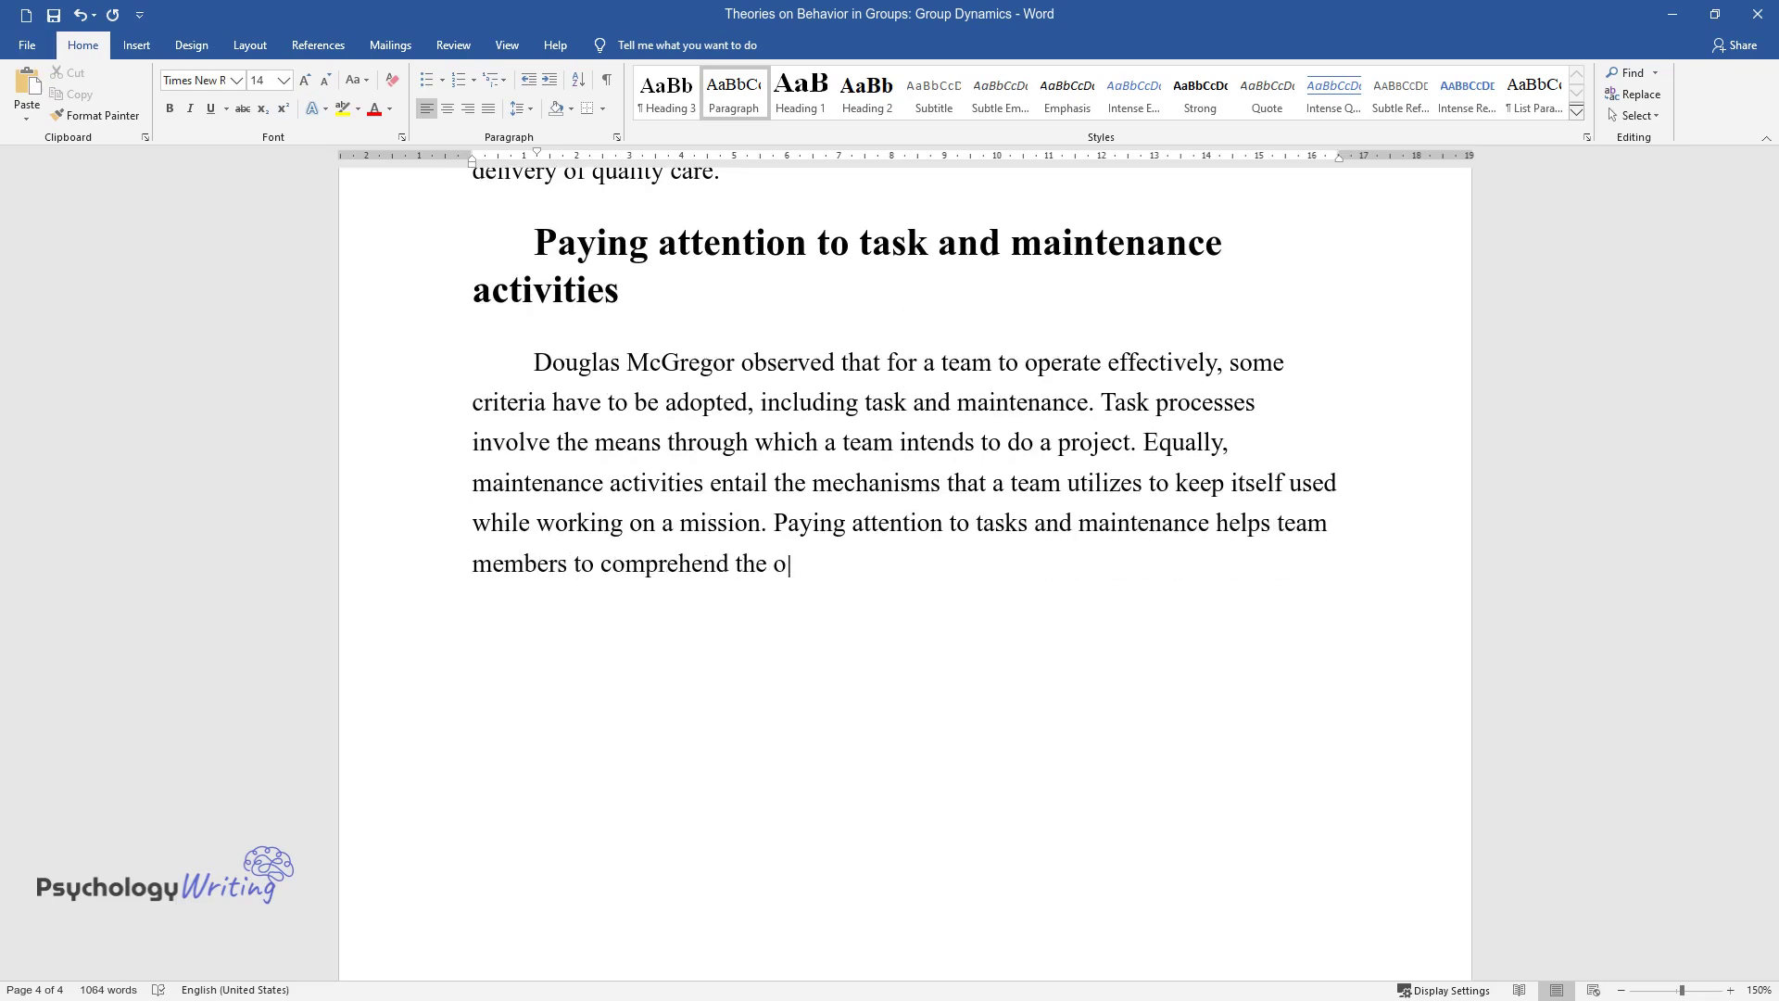
{"action": "type", "text": "bjectives of the team such that they"}
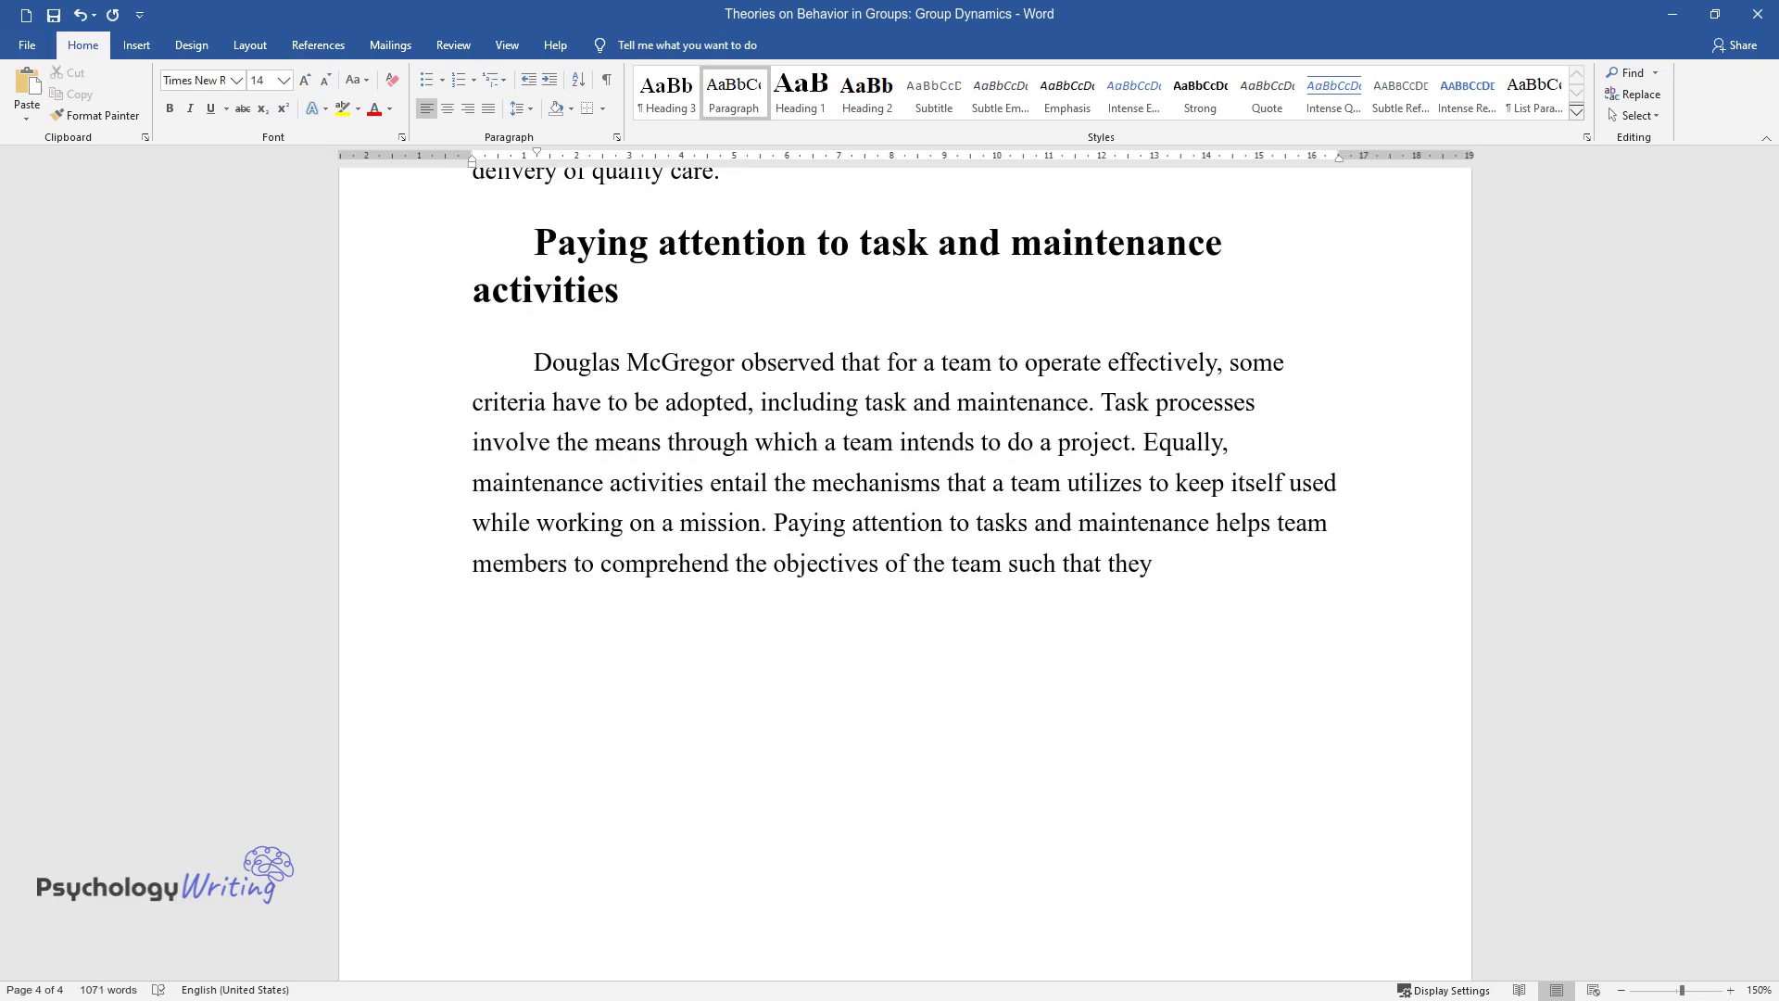
{"action": "type", "text": " can use their skills to develop com"}
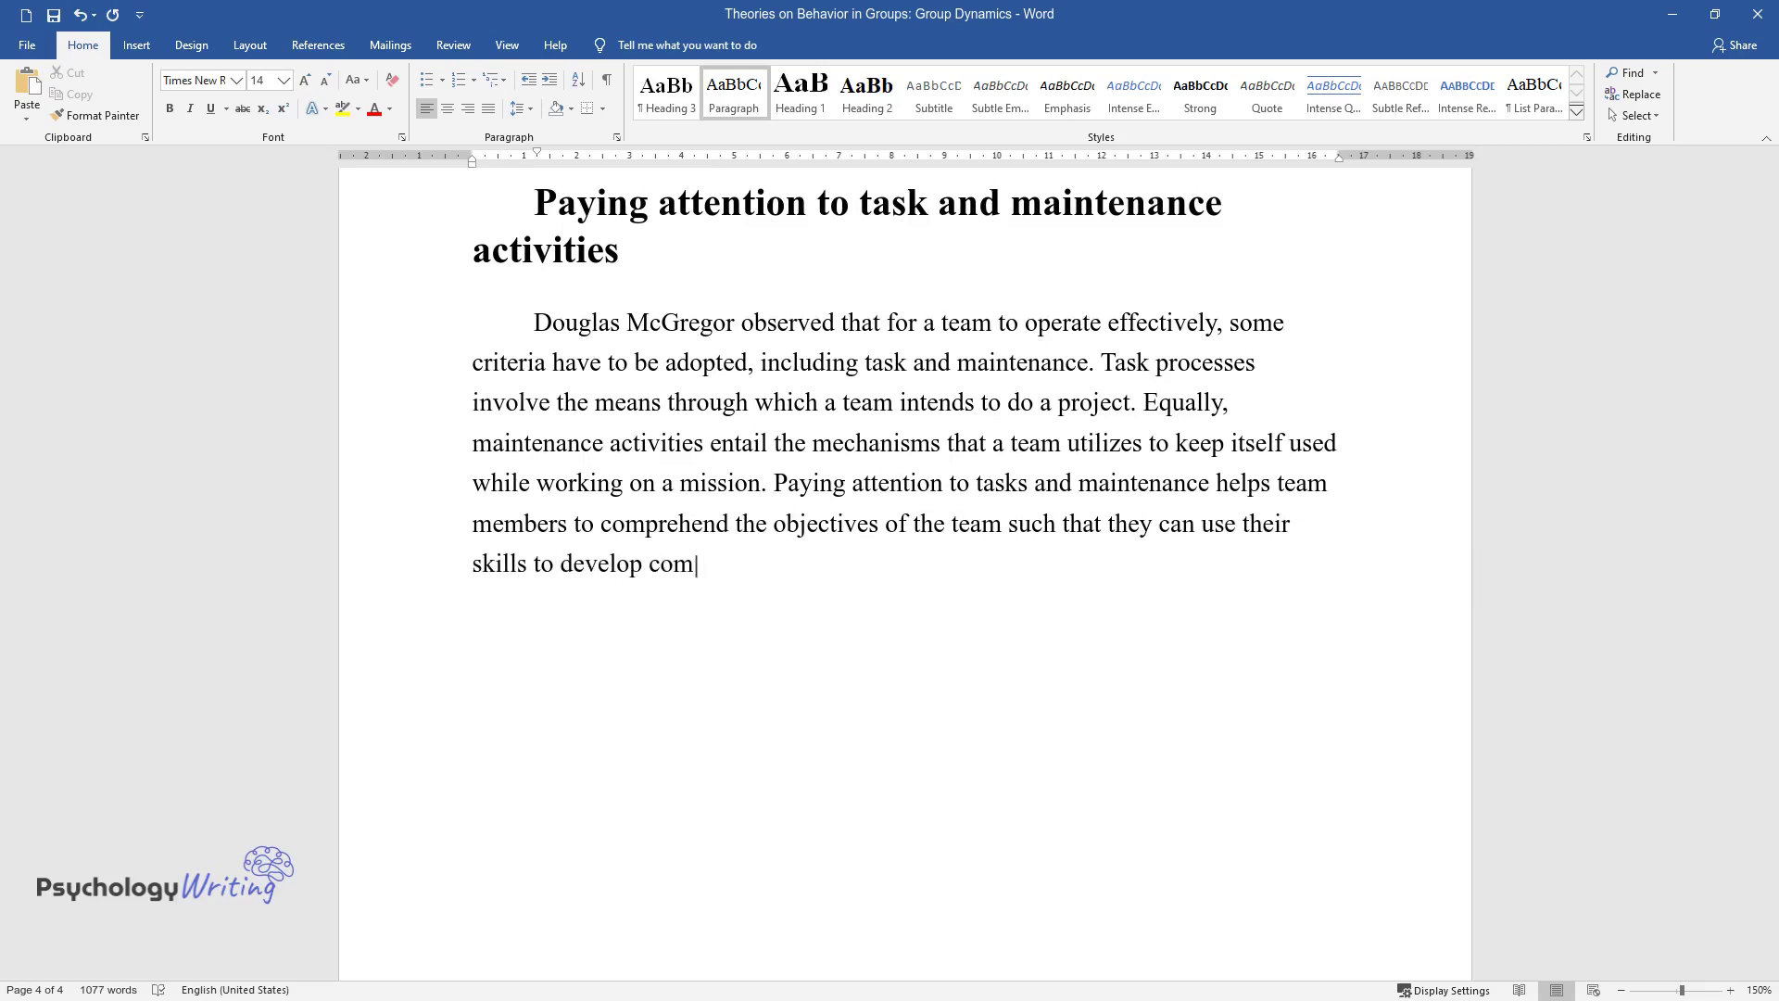
{"action": "type", "text": "munity-based services to assist ind"}
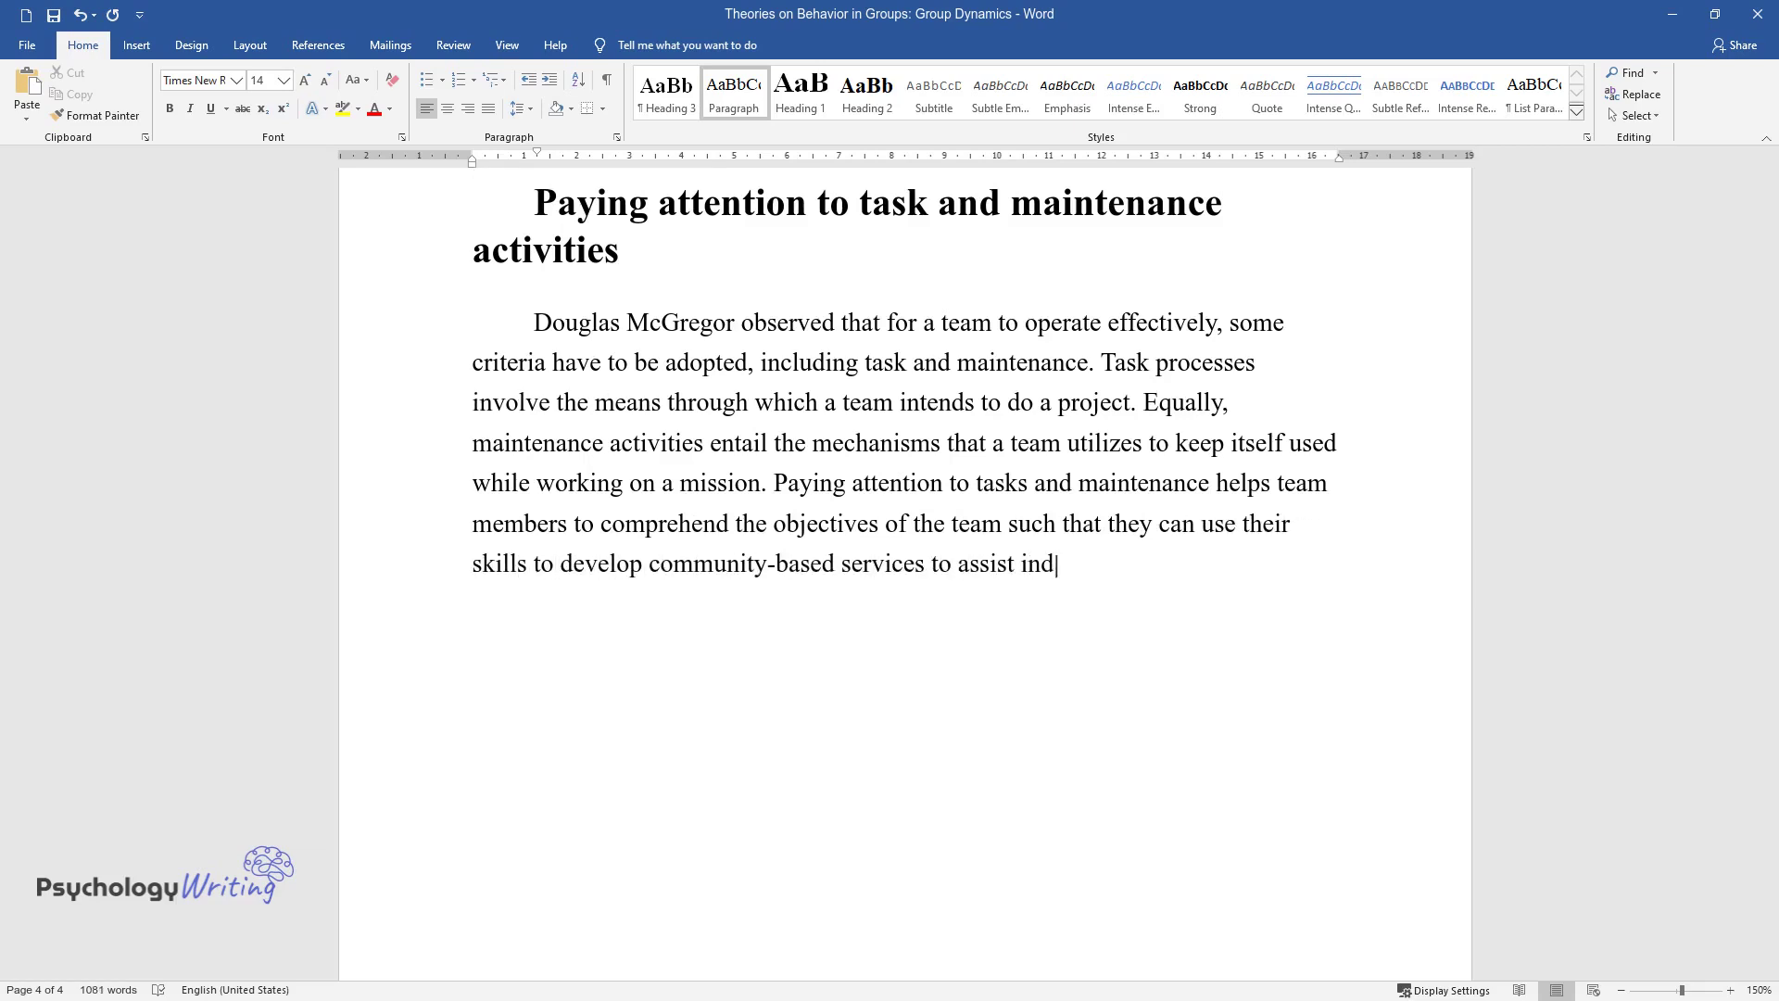
{"action": "type", "text": "ividuals with mental challenges. Furthermore,"}
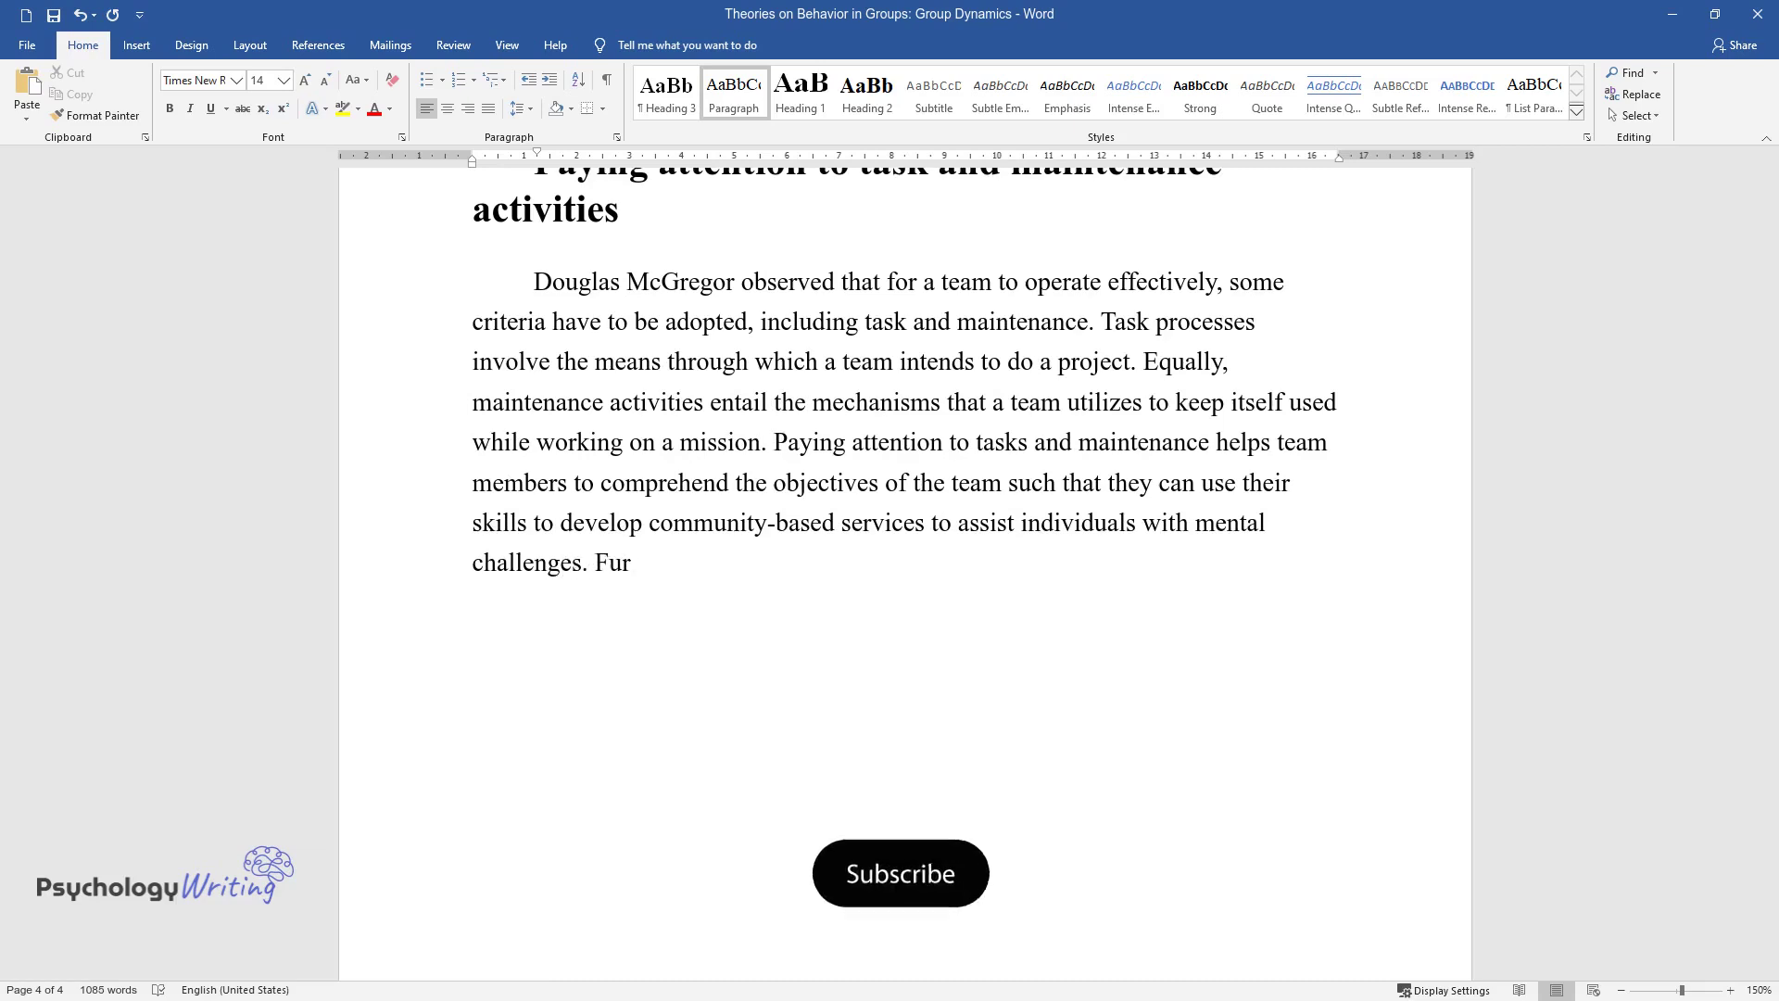
{"action": "type", "text": " it promotes proper communi"}
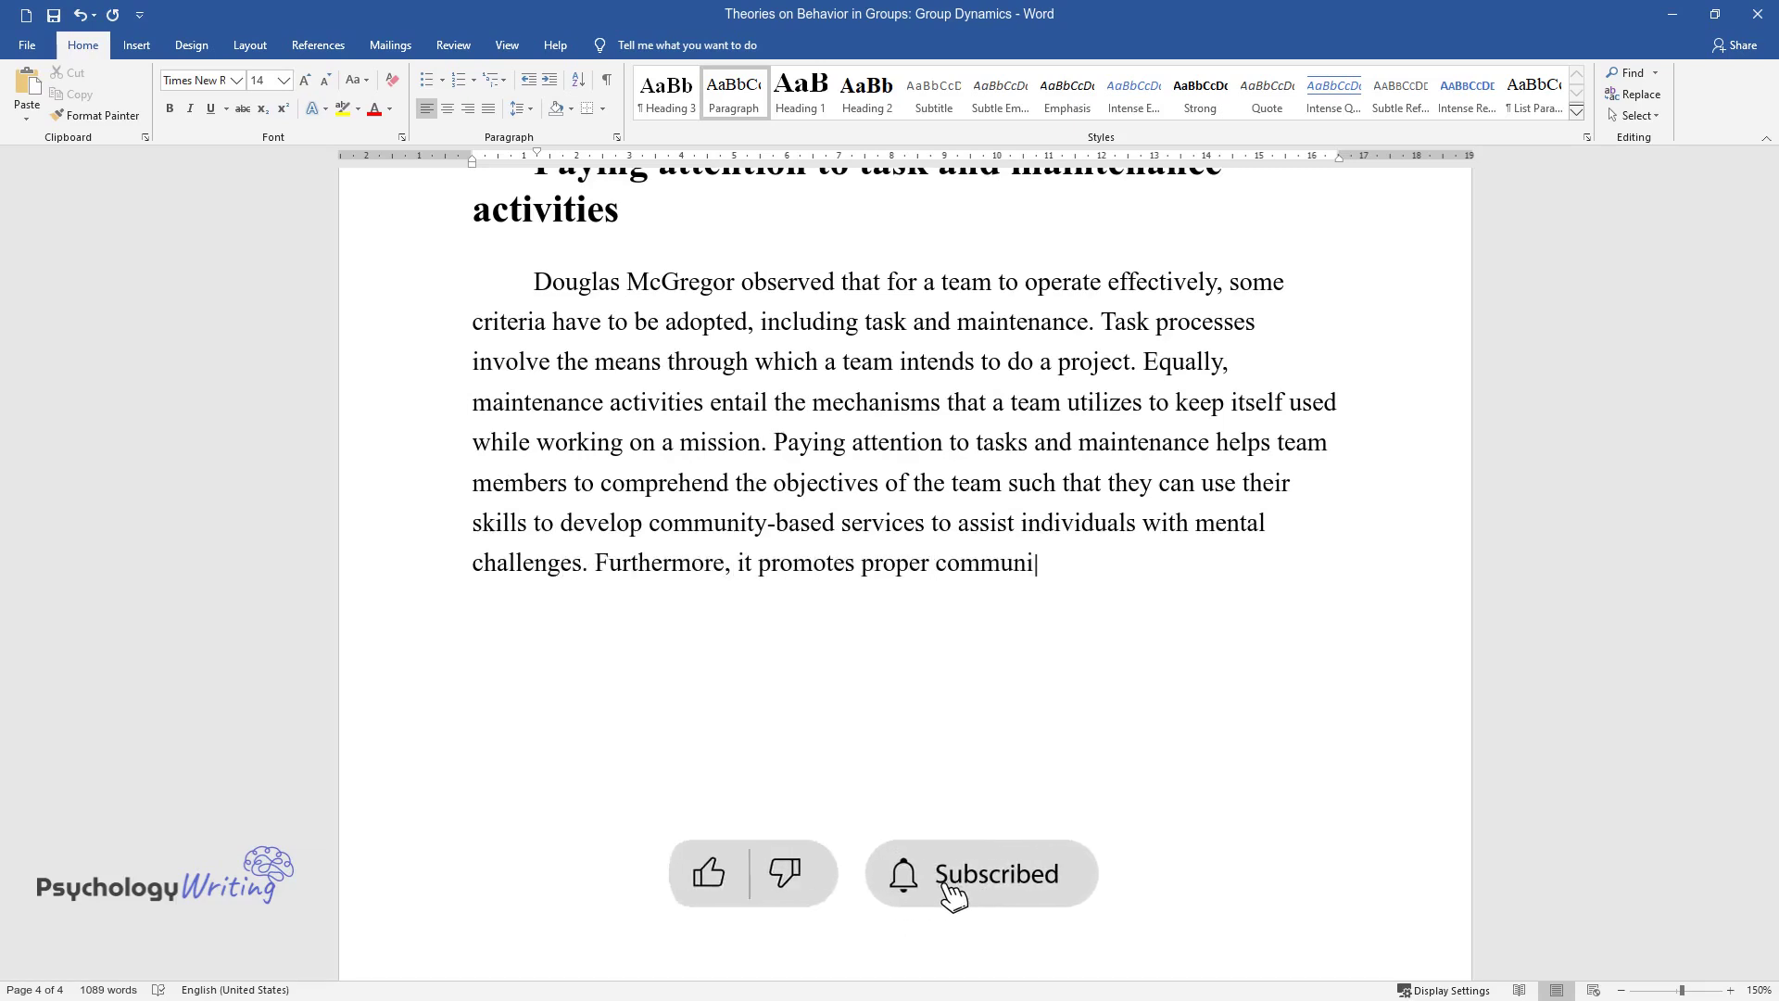
{"action": "type", "text": "cation among team members while keeping them"}
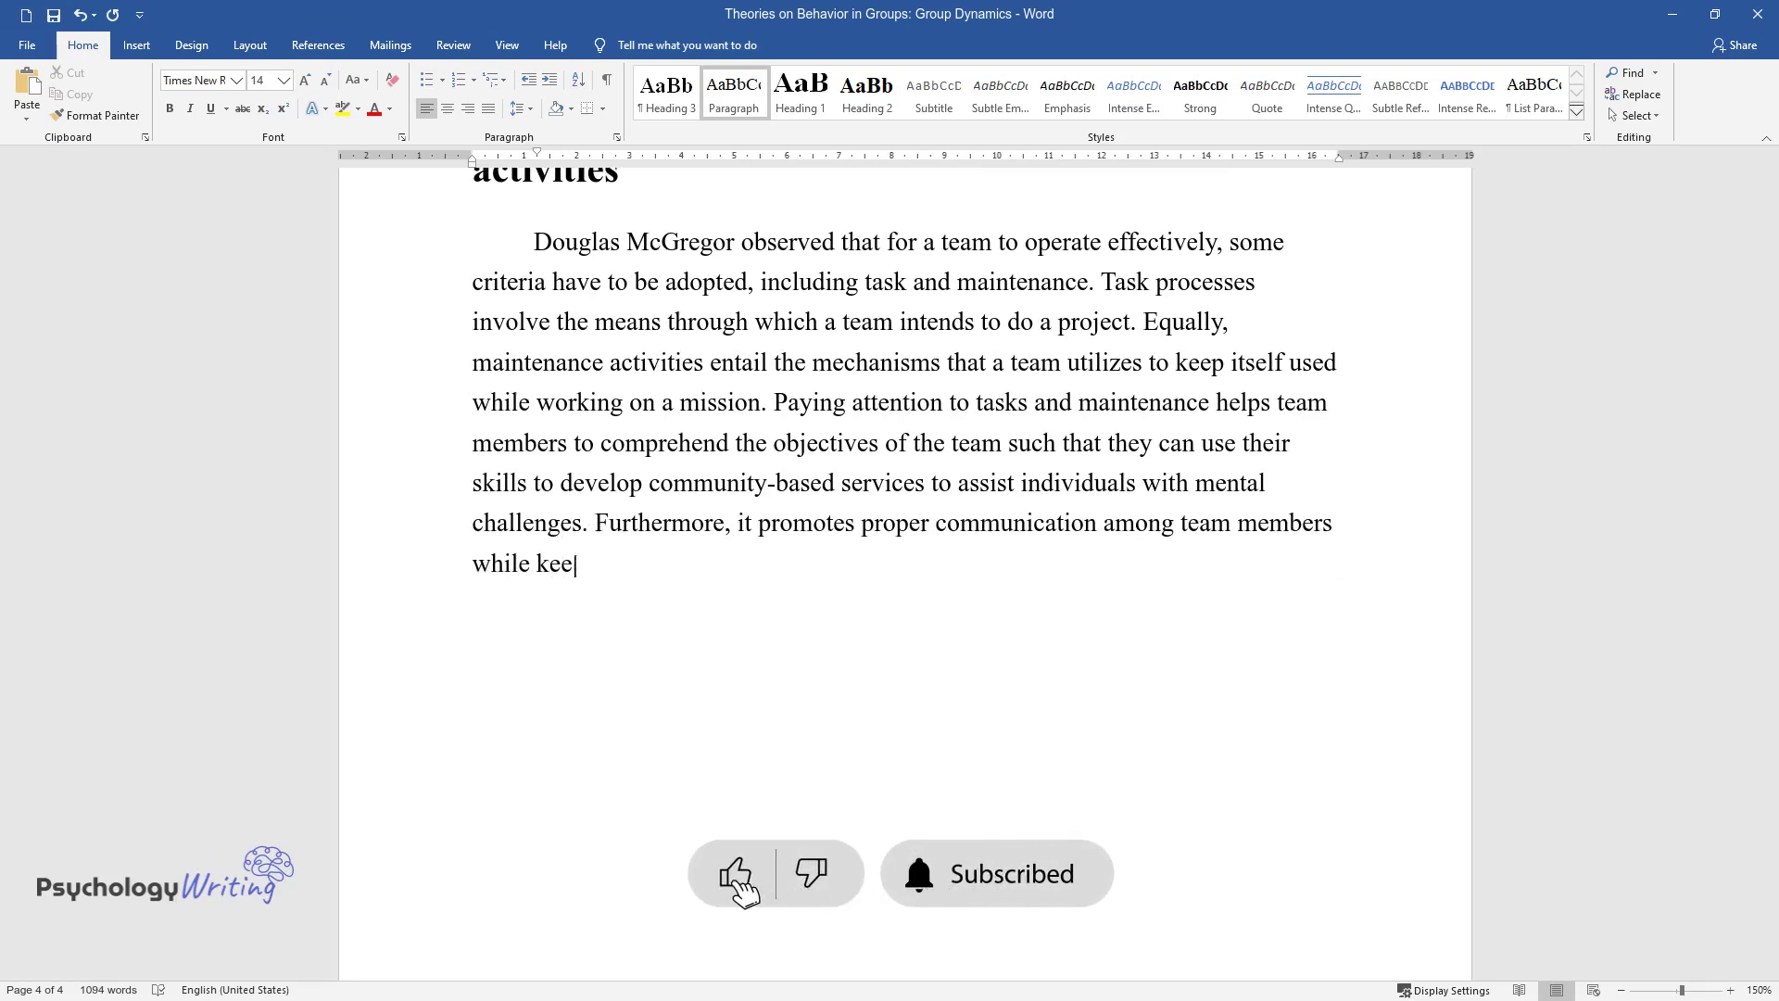
{"action": "type", "text": "selves motivated towards ac"}
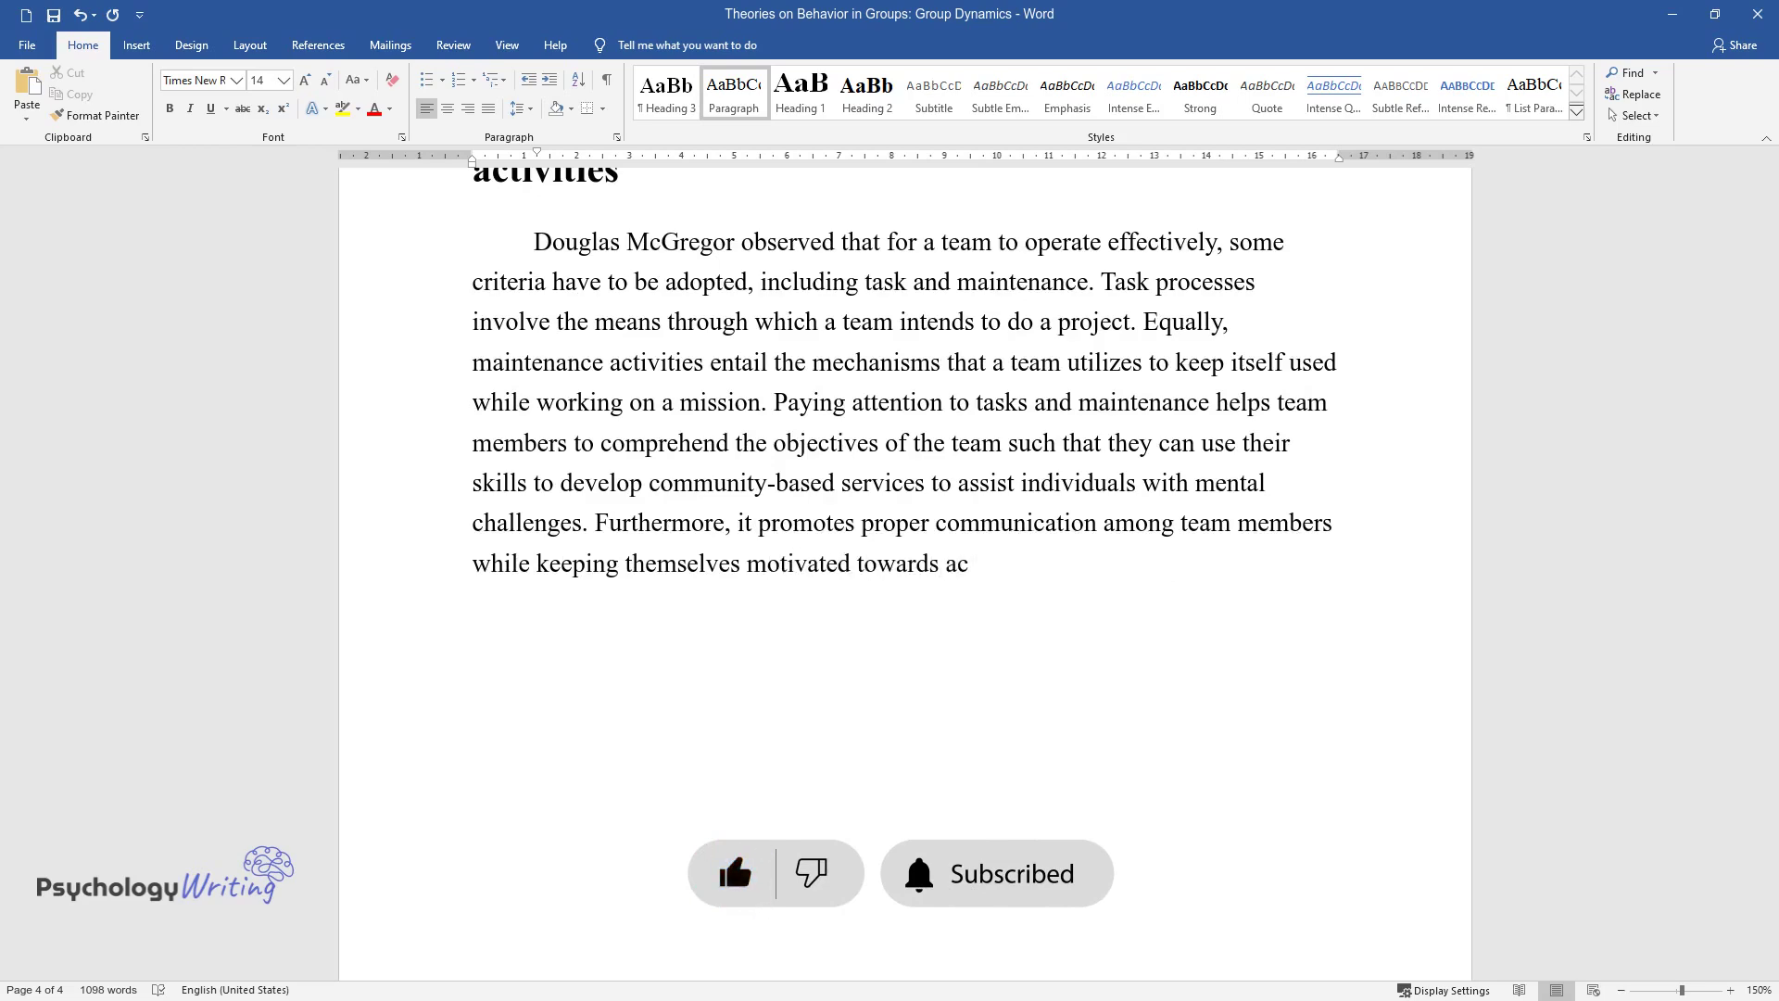
{"action": "type", "text": "complishing the goals of the group."}
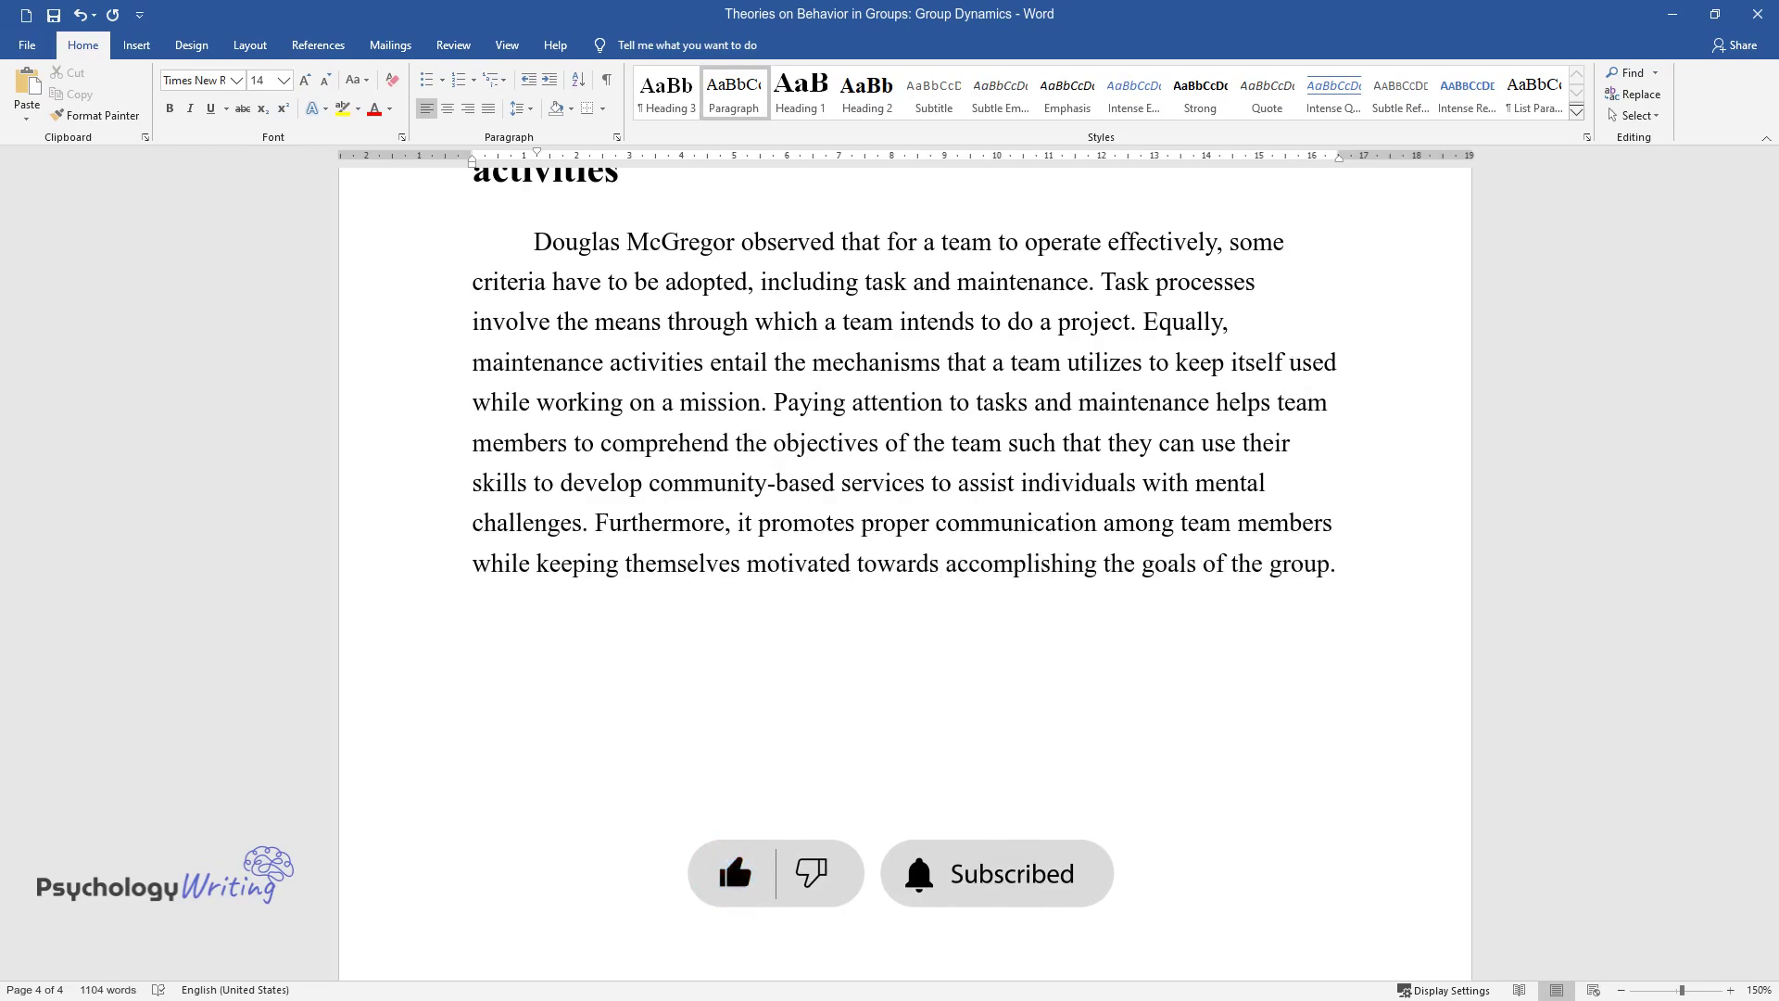